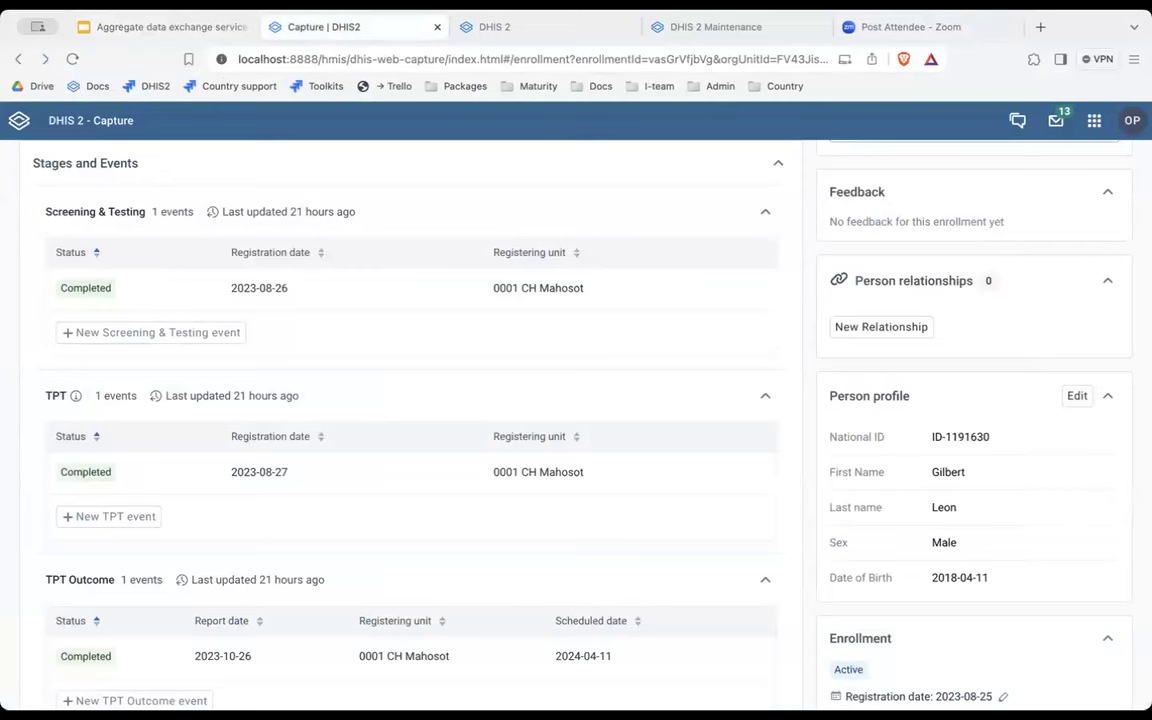
Scroll the enrollment dashboard up and down to locate the TPT Outcome stage.
{"action": "scroll", "coordinate": [413, 207], "scroll_direction": "up", "scroll_amount": 1}
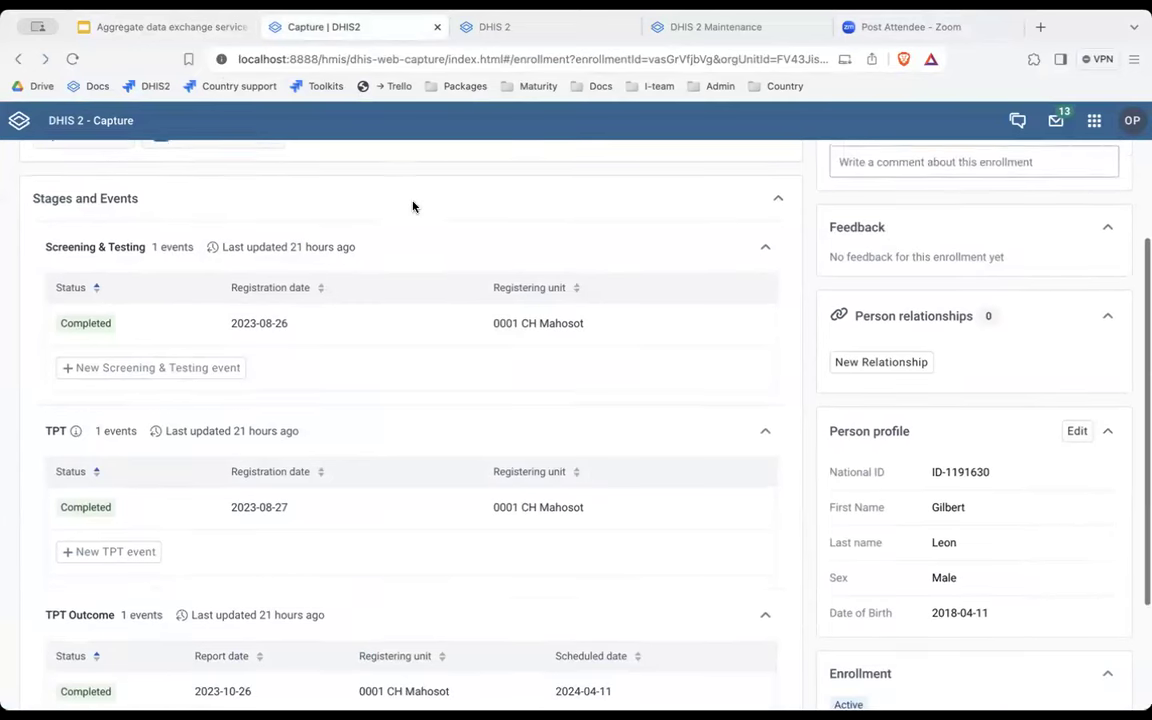
{"action": "scroll", "coordinate": [413, 207], "scroll_direction": "up", "scroll_amount": 3}
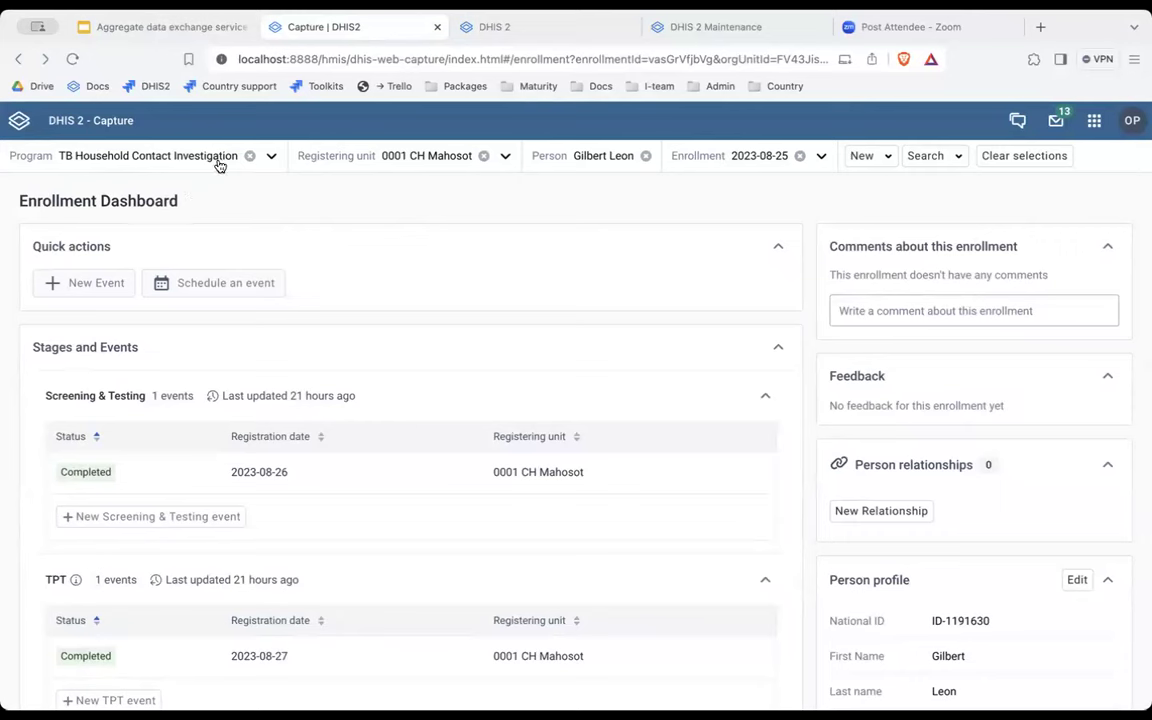
{"action": "scroll", "coordinate": [399, 312], "scroll_direction": "down", "scroll_amount": 1}
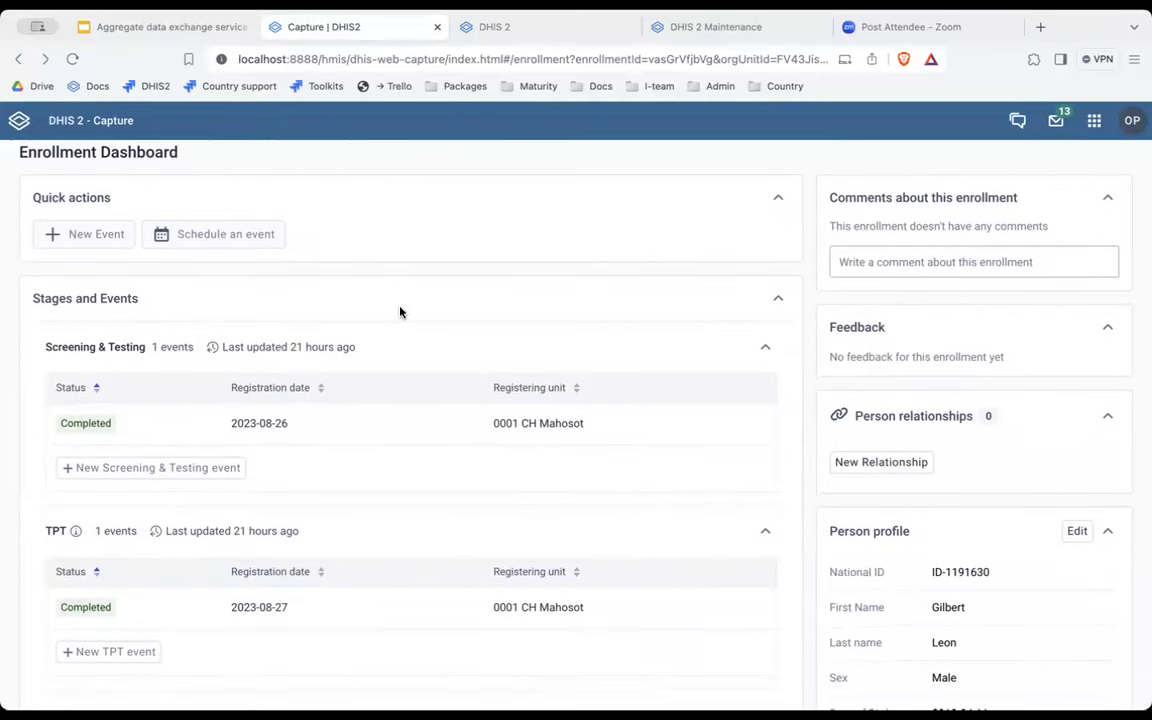
{"action": "scroll", "coordinate": [200, 320], "scroll_direction": "down", "scroll_amount": 2}
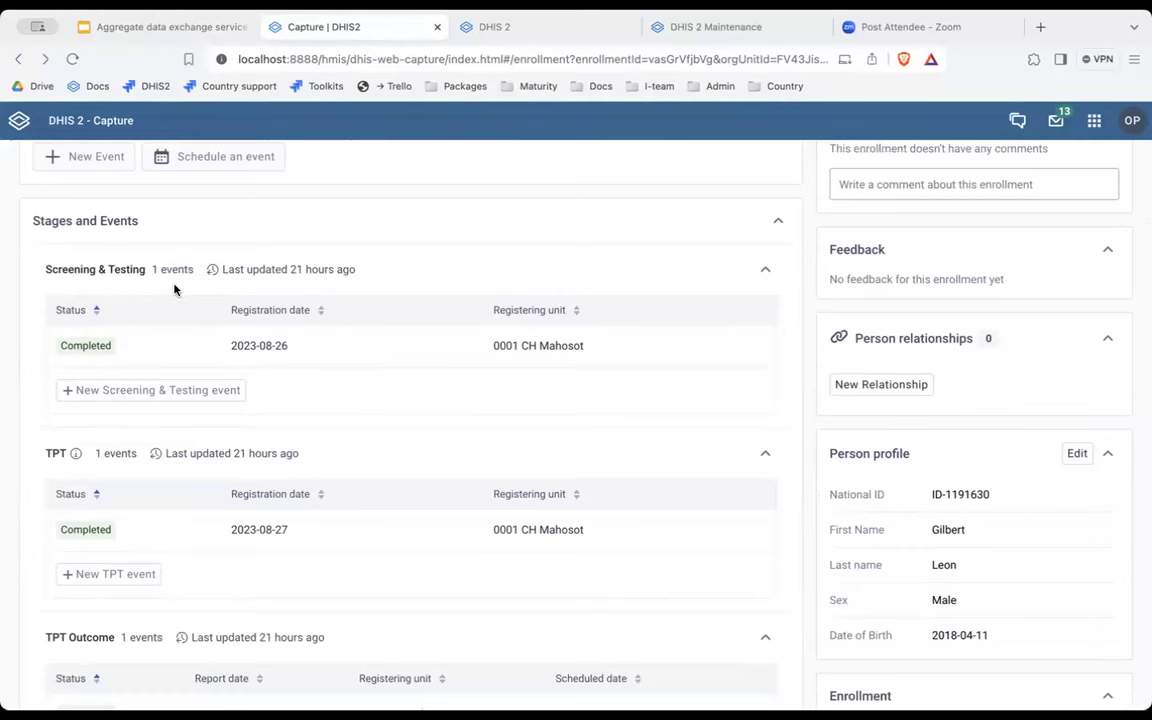
{"action": "scroll", "coordinate": [226, 404], "scroll_direction": "down", "scroll_amount": 4}
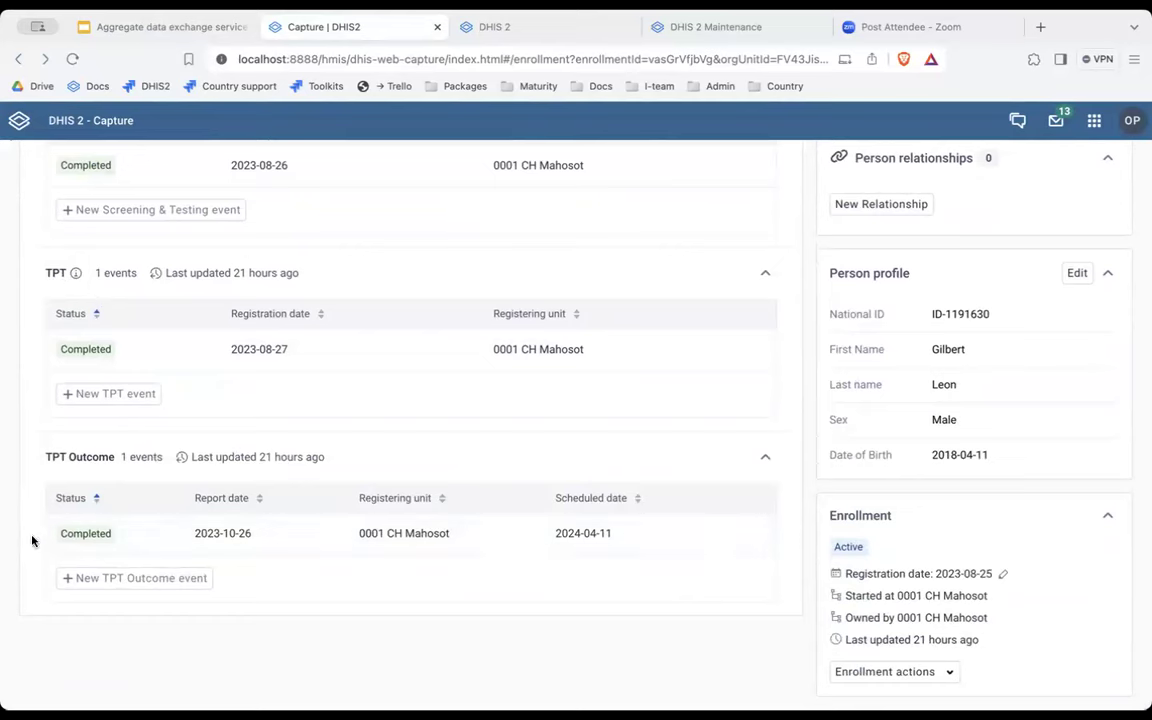
Open the completed TPT Outcome event and put it into edit mode.
{"action": "left_click", "coordinate": [177, 535]}
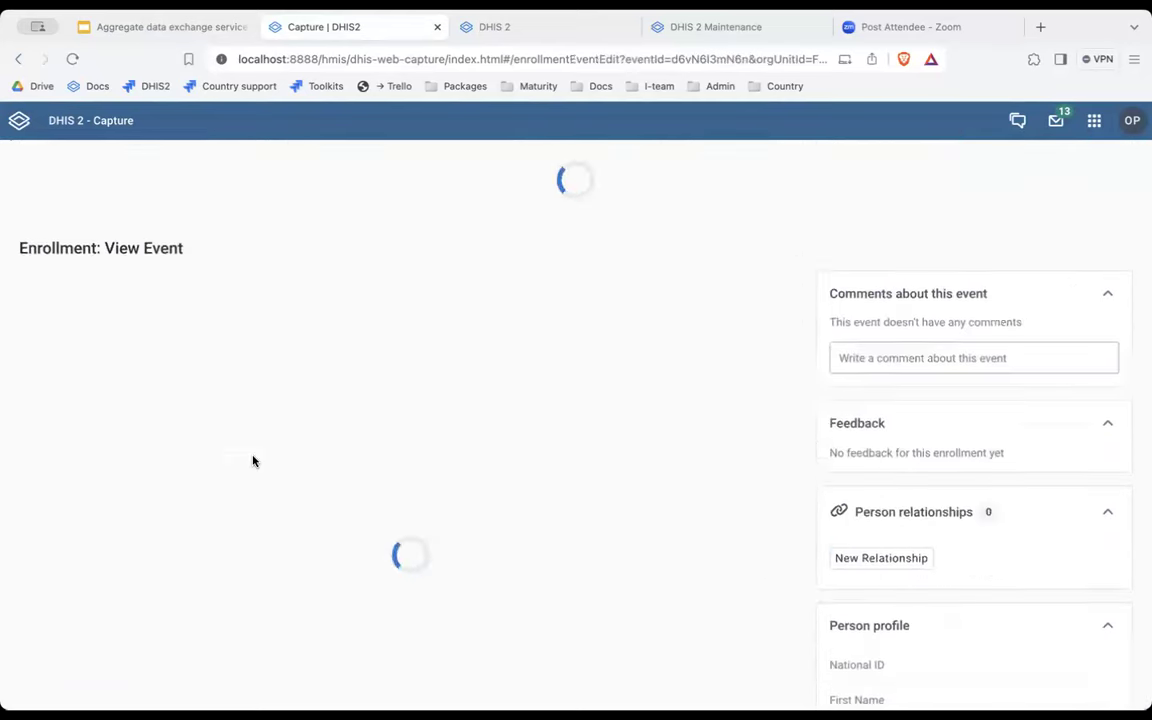
{"action": "scroll", "coordinate": [253, 461], "scroll_direction": "down", "scroll_amount": 1}
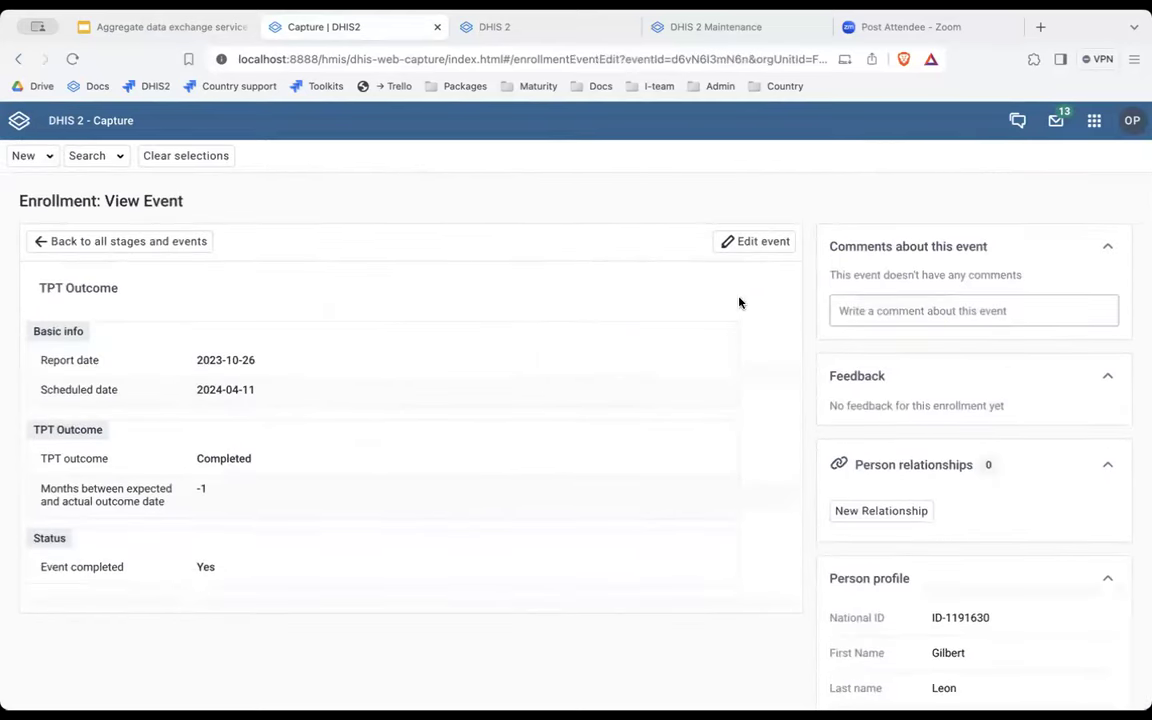
{"action": "left_click", "coordinate": [760, 253]}
{"action": "scroll", "coordinate": [334, 381], "scroll_direction": "down", "scroll_amount": 2}
Check the TPT outcome choices, keep Completed, cancel the edit, and go to the data entry form.
{"action": "left_click", "coordinate": [334, 375]}
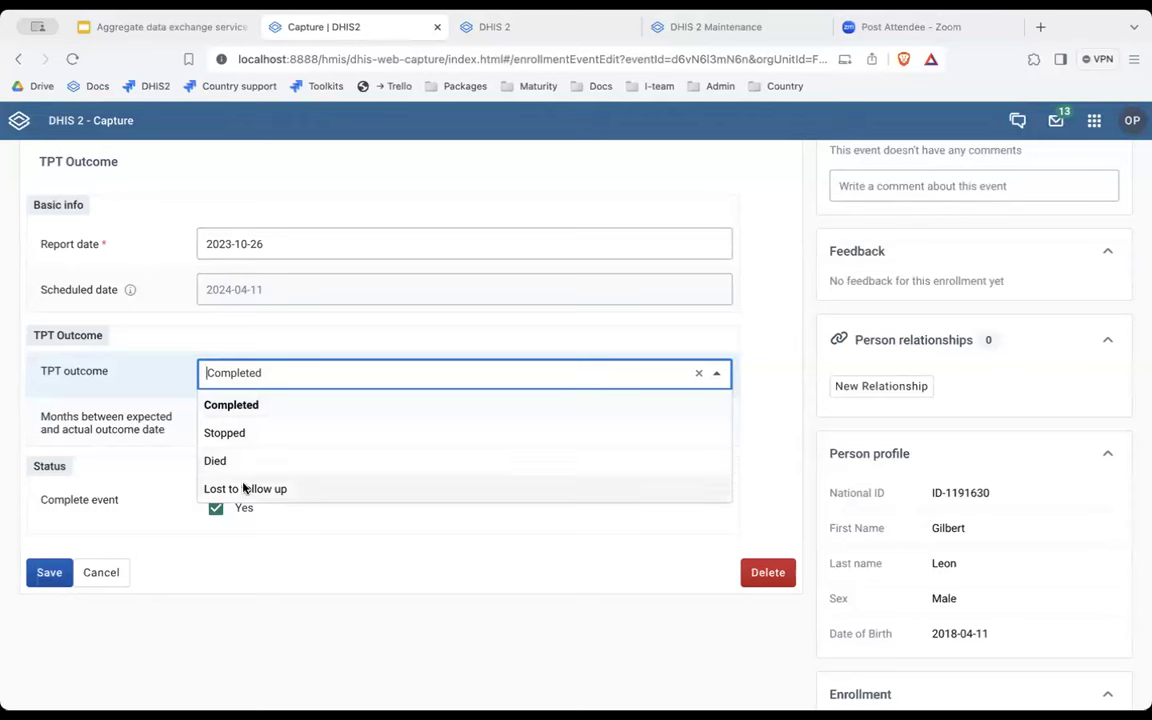
{"action": "left_click", "coordinate": [153, 414]}
{"action": "scroll", "coordinate": [285, 355], "scroll_direction": "up", "scroll_amount": 1}
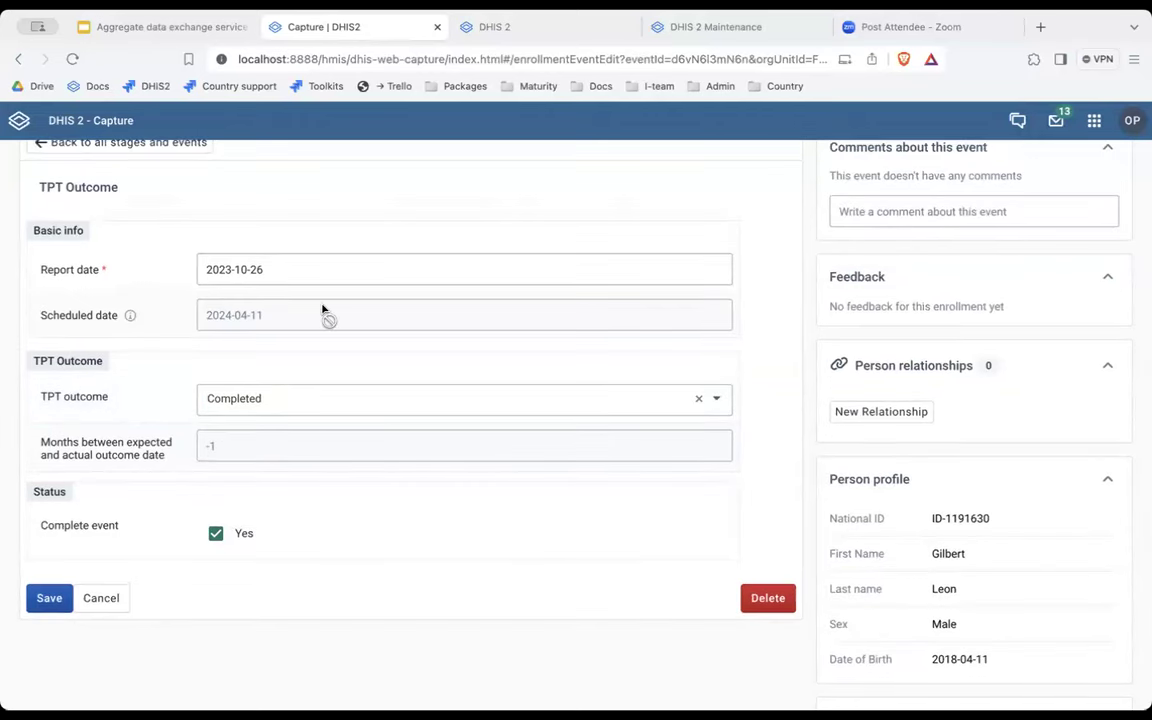
{"action": "left_click", "coordinate": [101, 599]}
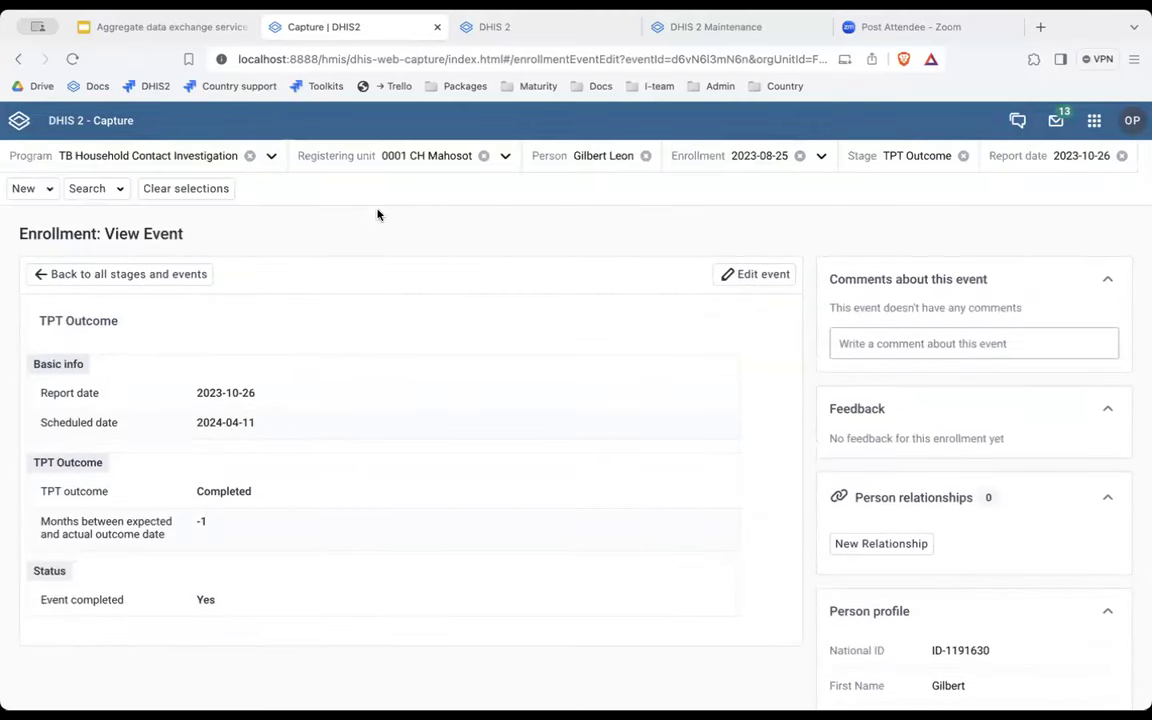
{"action": "left_click", "coordinate": [541, 37]}
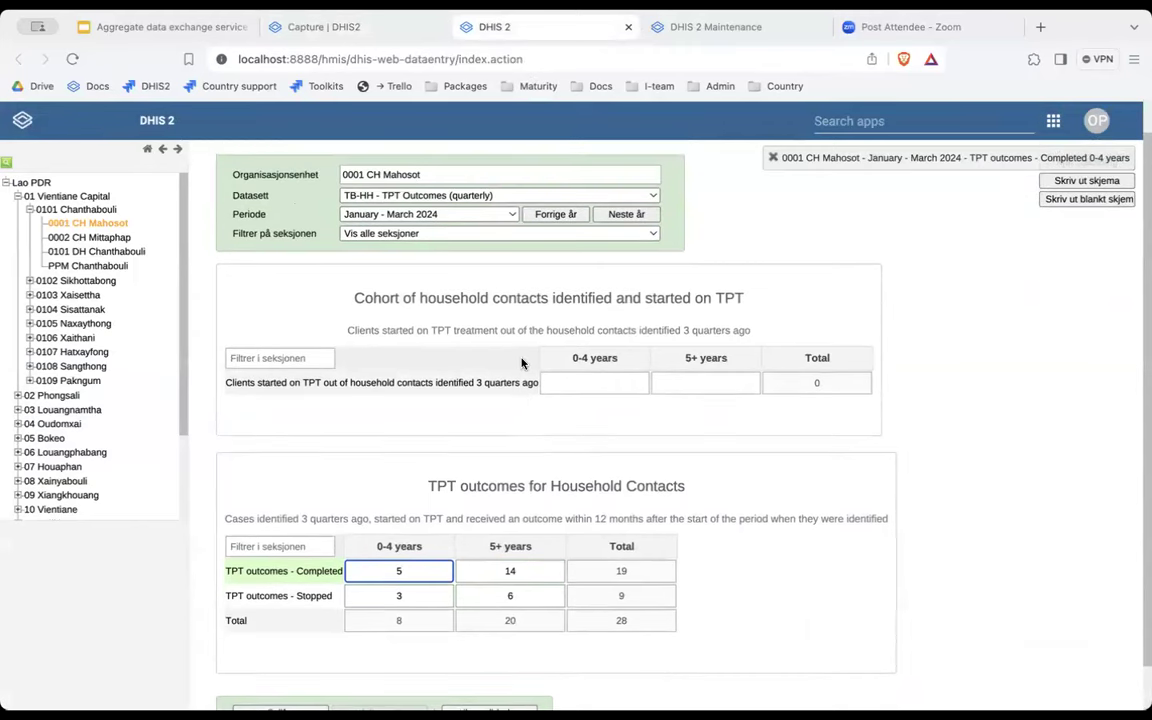
Inspect the empty 0-4 years and 5+ years cohort cells, briefly checking the Capture event.
{"action": "scroll", "coordinate": [674, 417], "scroll_direction": "down", "scroll_amount": 1}
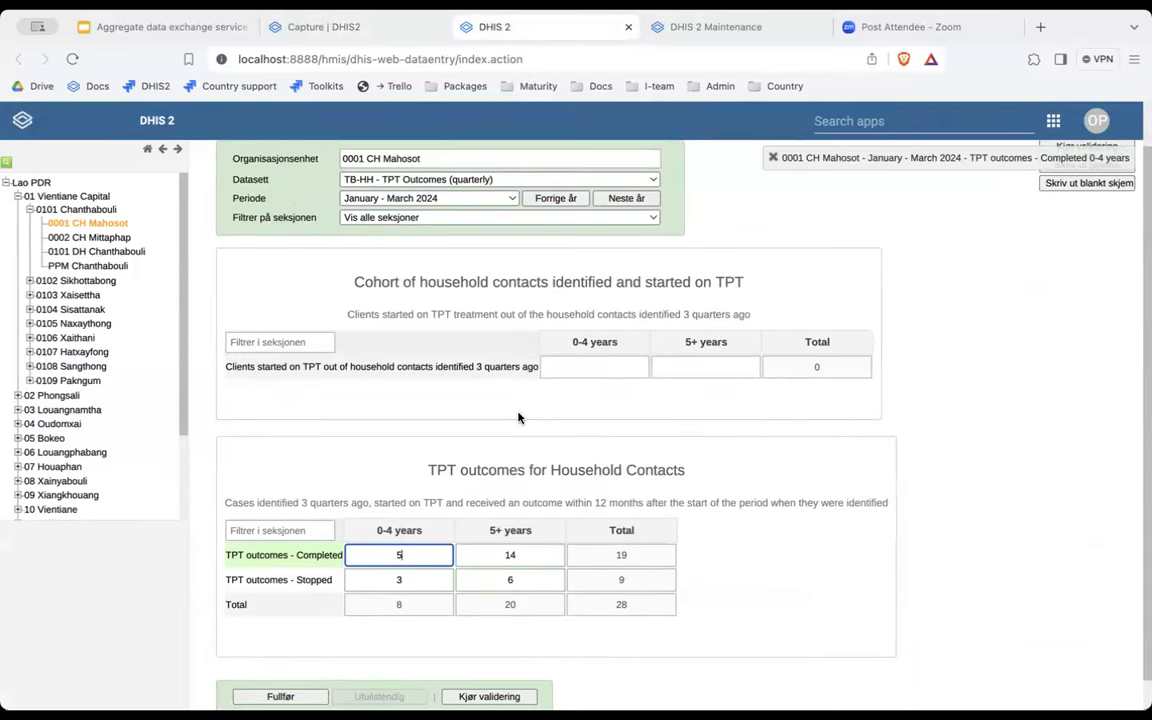
{"action": "scroll", "coordinate": [527, 416], "scroll_direction": "down", "scroll_amount": 1}
{"action": "left_click", "coordinate": [617, 345]}
{"action": "left_click", "coordinate": [686, 343]}
{"action": "left_click", "coordinate": [616, 345]}
{"action": "left_click", "coordinate": [657, 346]}
{"action": "left_click", "coordinate": [611, 346]}
{"action": "left_click", "coordinate": [663, 349]}
{"action": "left_click", "coordinate": [614, 350]}
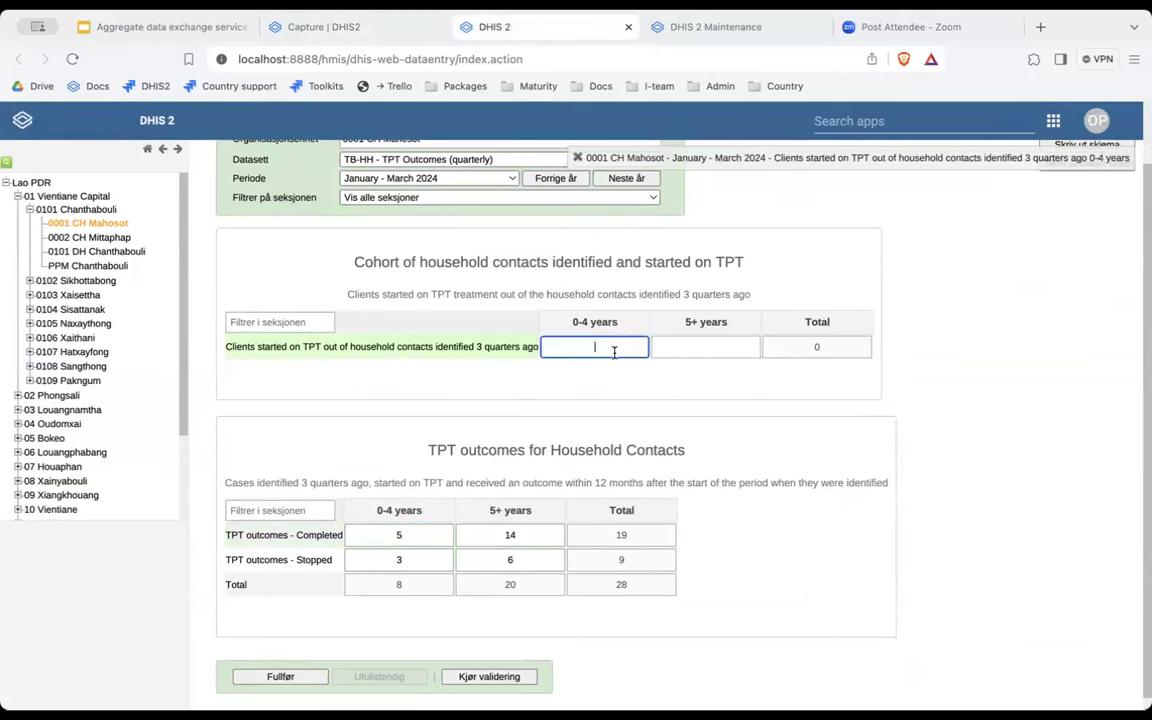
{"action": "left_click", "coordinate": [704, 349]}
{"action": "left_click", "coordinate": [619, 352]}
{"action": "left_click", "coordinate": [393, 33]}
{"action": "left_click", "coordinate": [522, 25]}
{"action": "left_click", "coordinate": [500, 59]}
Switch the period to April - June 2024 and back to January - March 2024.
{"action": "left_click", "coordinate": [425, 178]}
{"action": "left_click", "coordinate": [420, 178]}
{"action": "left_click", "coordinate": [425, 178]}
{"action": "left_click", "coordinate": [420, 161]}
{"action": "left_click", "coordinate": [427, 177]}
{"action": "left_click", "coordinate": [427, 177]}
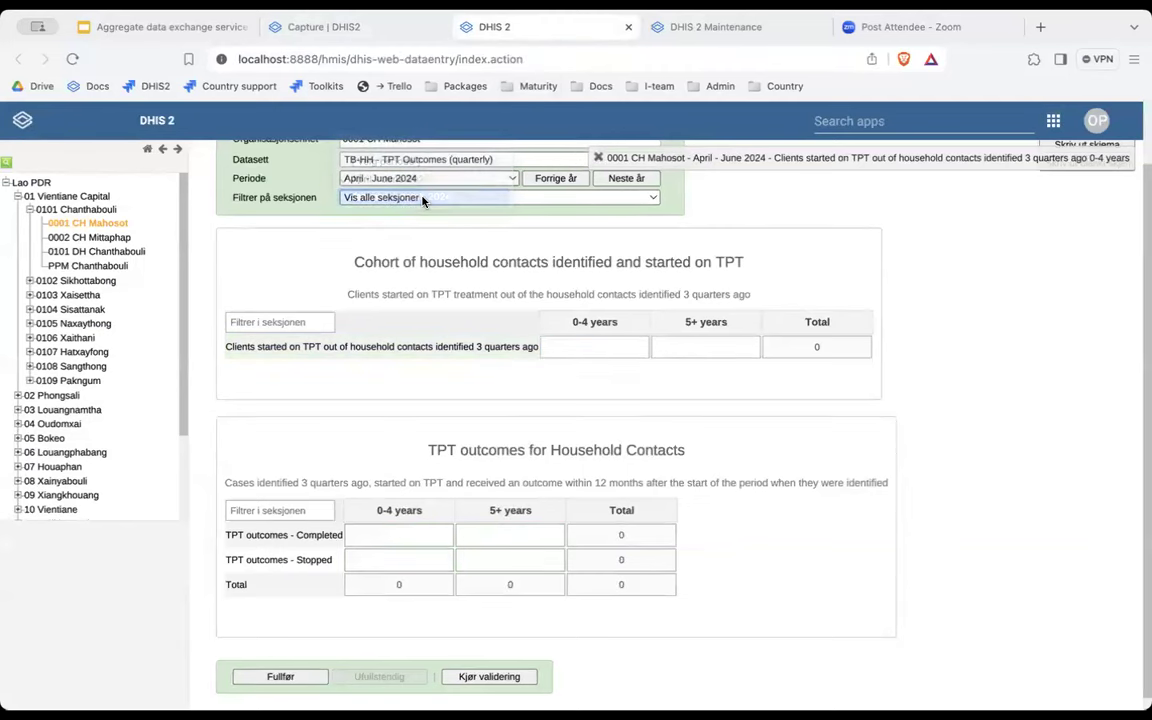
{"action": "left_click", "coordinate": [422, 198]}
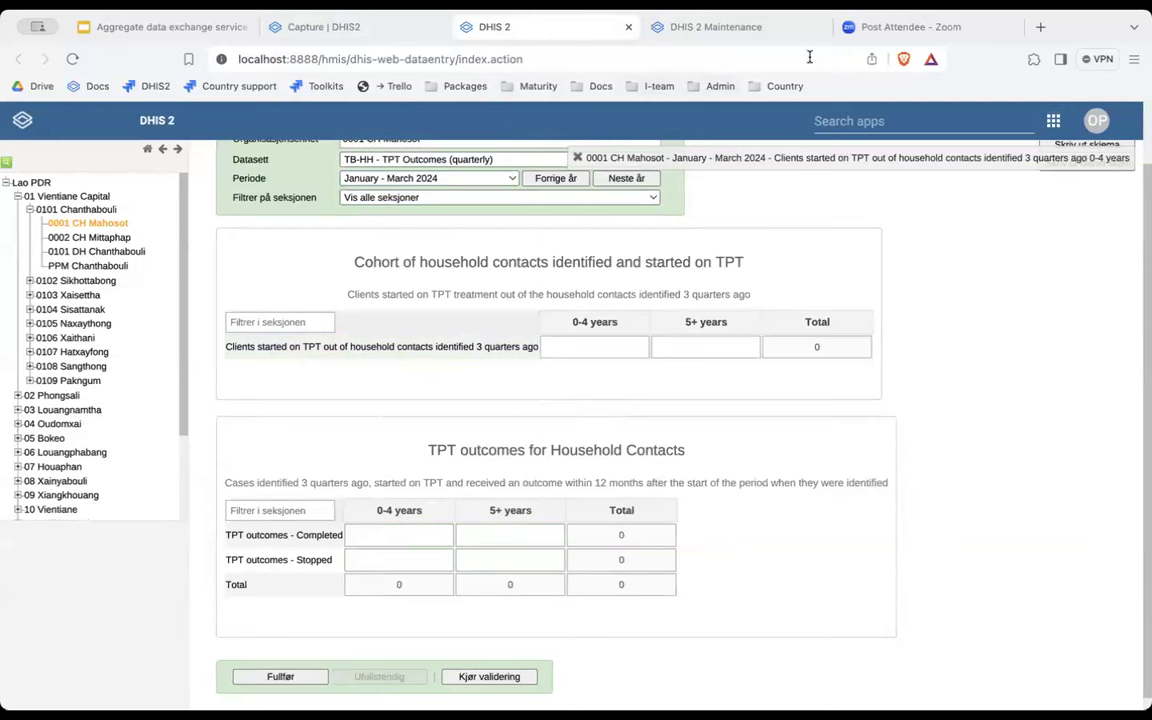
{"action": "left_click", "coordinate": [715, 27]}
{"action": "left_click", "coordinate": [793, 113]}
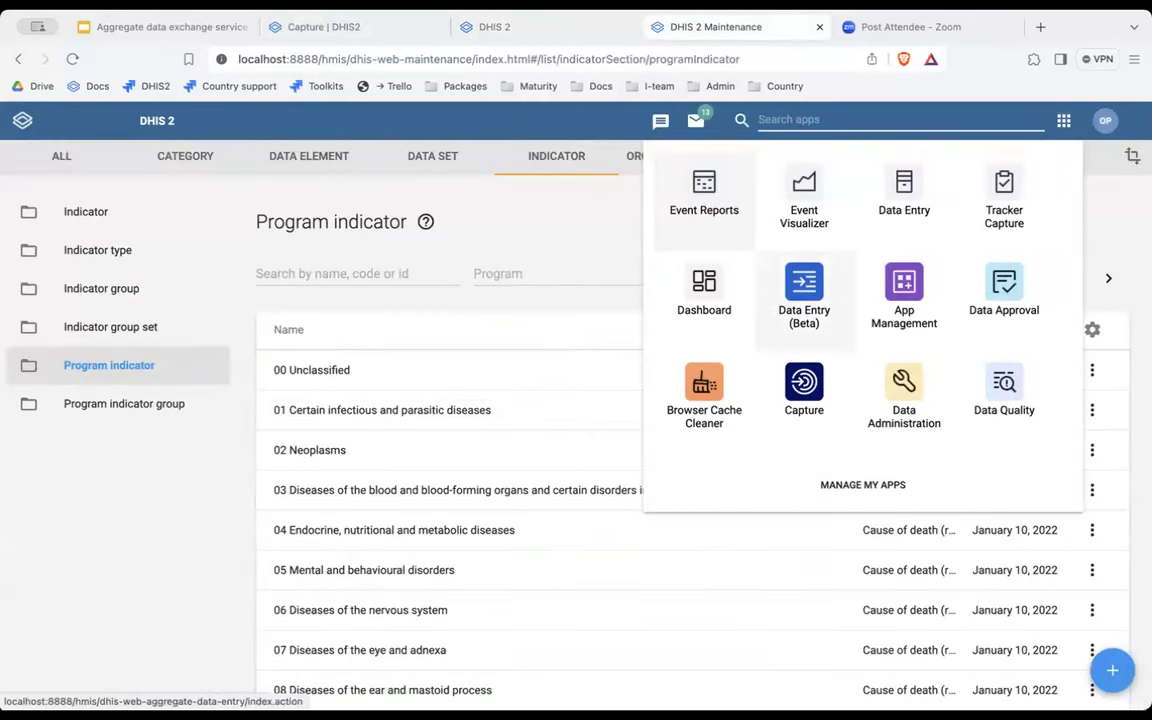
Find Data Exchange in App Management's App Hub with 'exc' and confirm version 100.2.2 is installed.
{"action": "type", "text": "app"}
{"action": "left_click", "coordinate": [707, 219]}
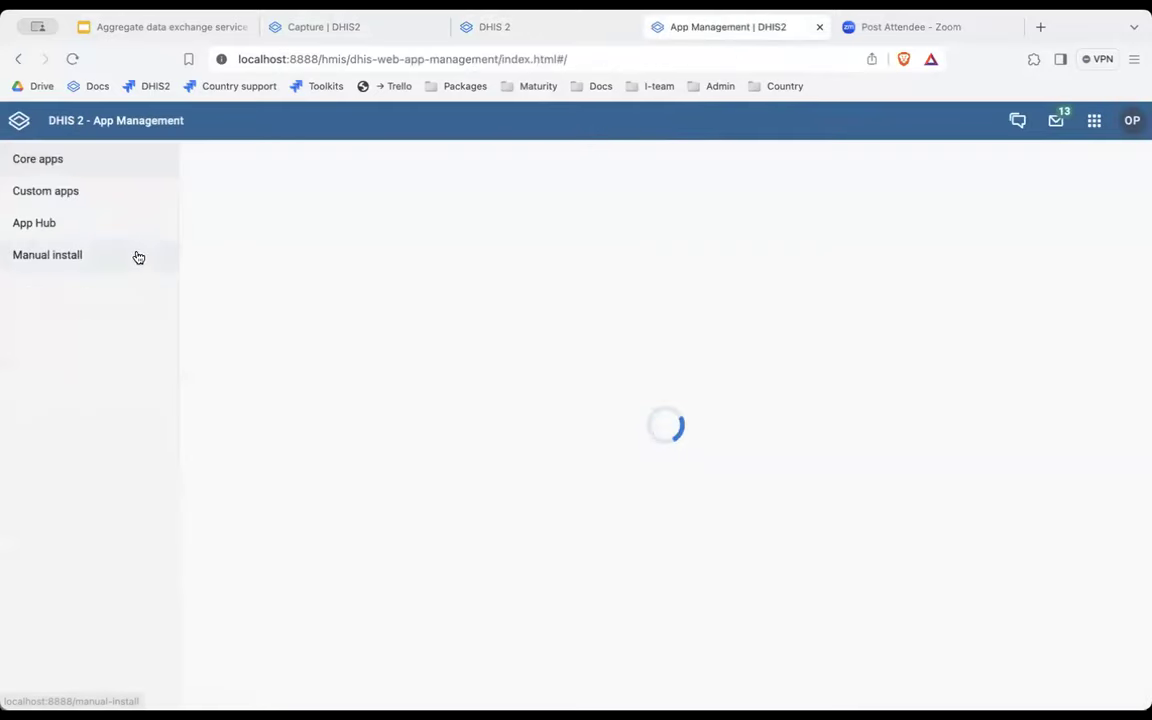
{"action": "left_click", "coordinate": [112, 224]}
{"action": "left_click", "coordinate": [296, 172]}
{"action": "type", "text": "exc"}
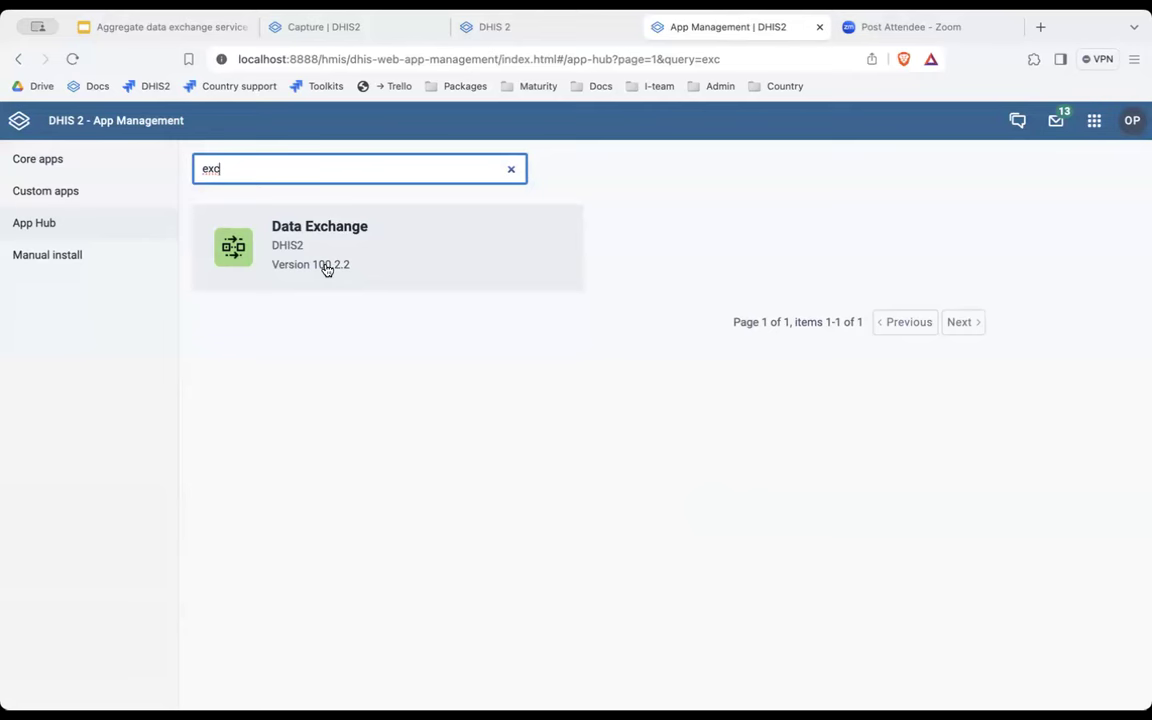
{"action": "left_click", "coordinate": [339, 268]}
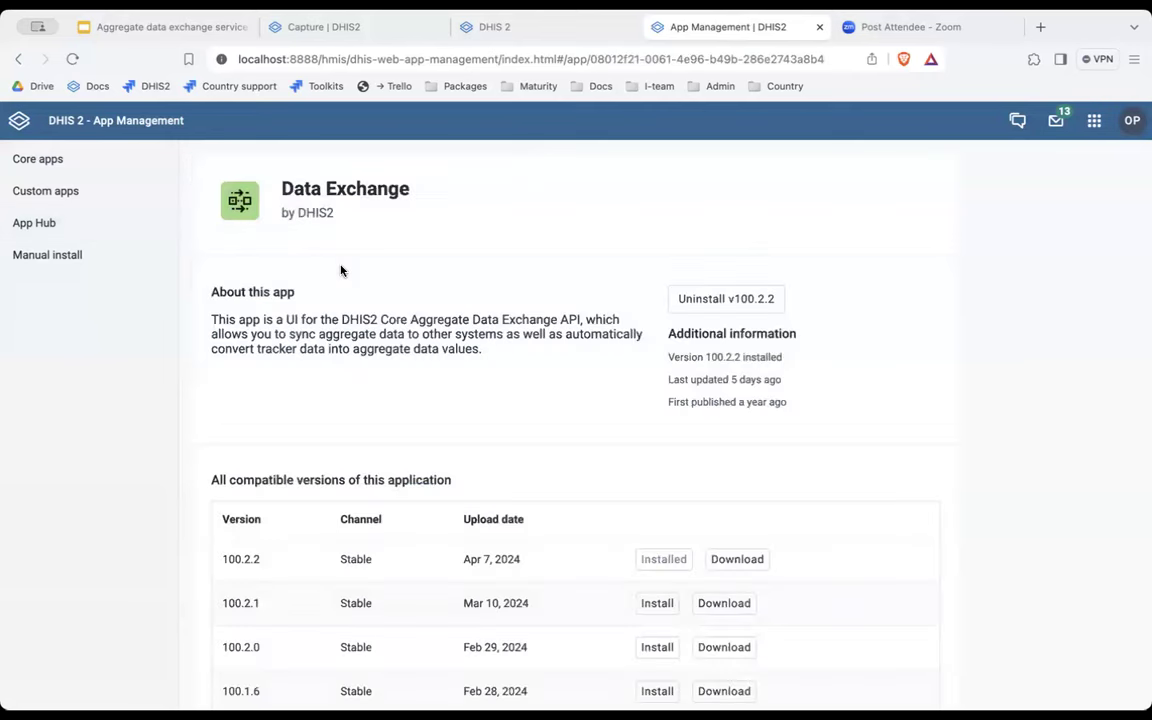
Launch the Data Exchange app by searching 'data' in the apps menu.
{"action": "left_click", "coordinate": [1094, 120]}
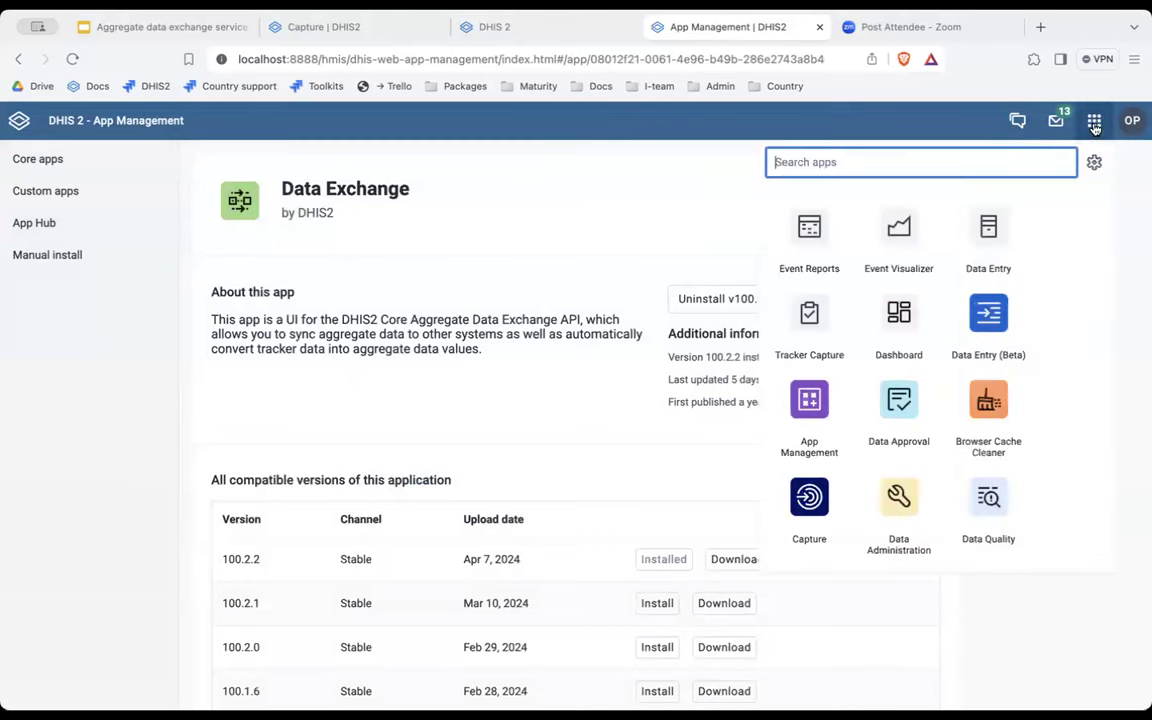
{"action": "type", "text": "data"}
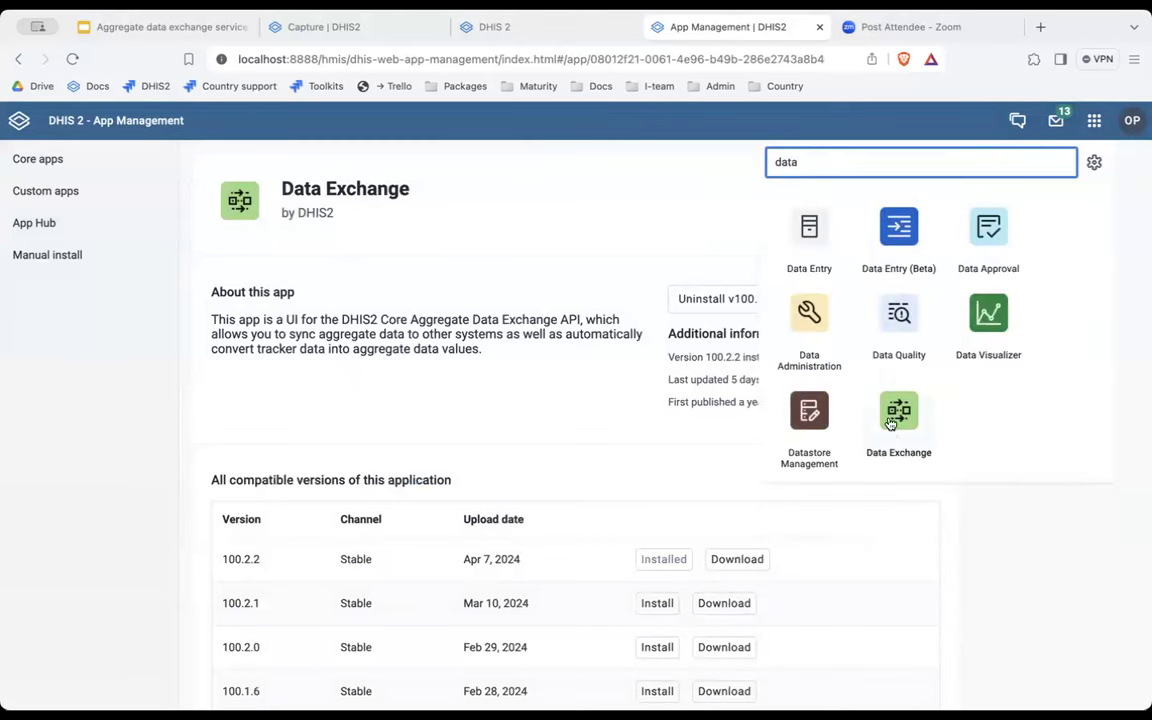
{"action": "left_click", "coordinate": [895, 432]}
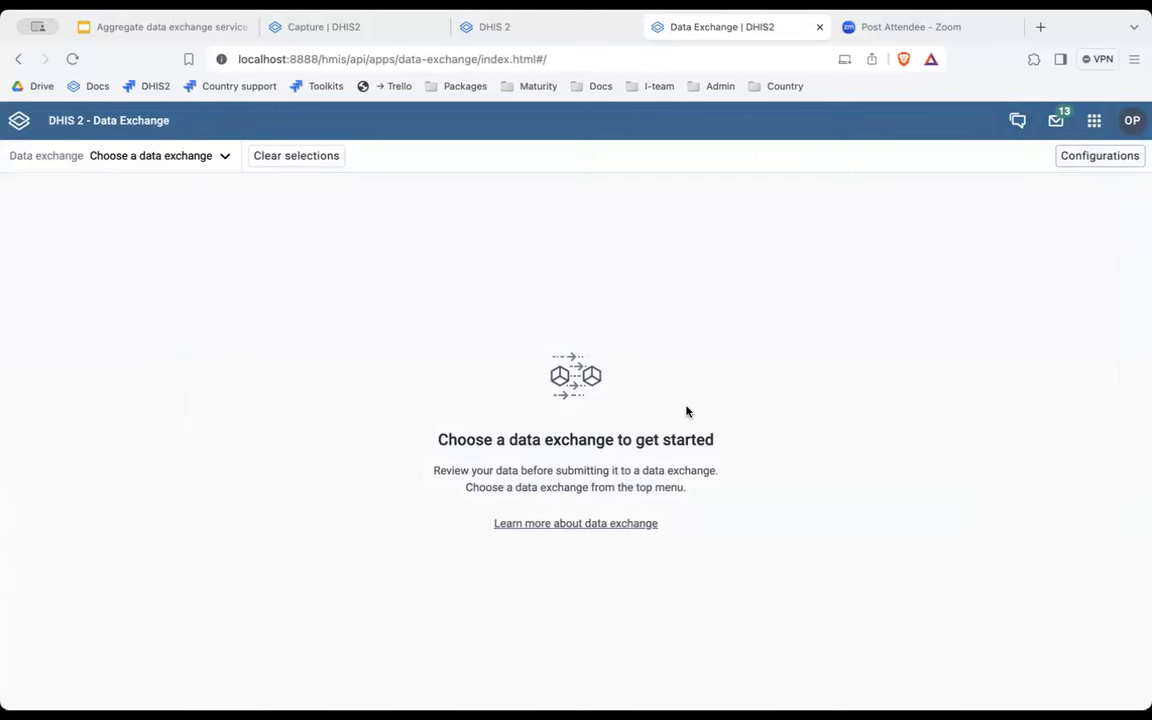
Load the TB HH - TPT Outcomes exchange and review each facility's January - March 2024 values.
{"action": "left_click", "coordinate": [225, 160]}
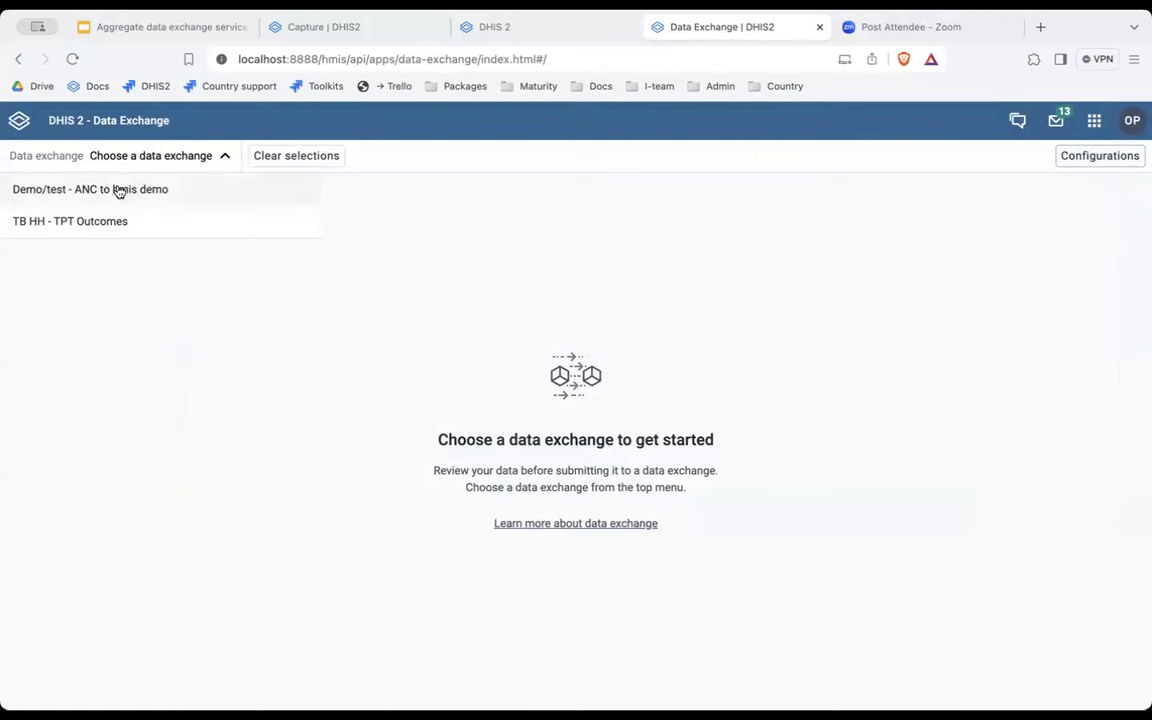
{"action": "left_click", "coordinate": [65, 228]}
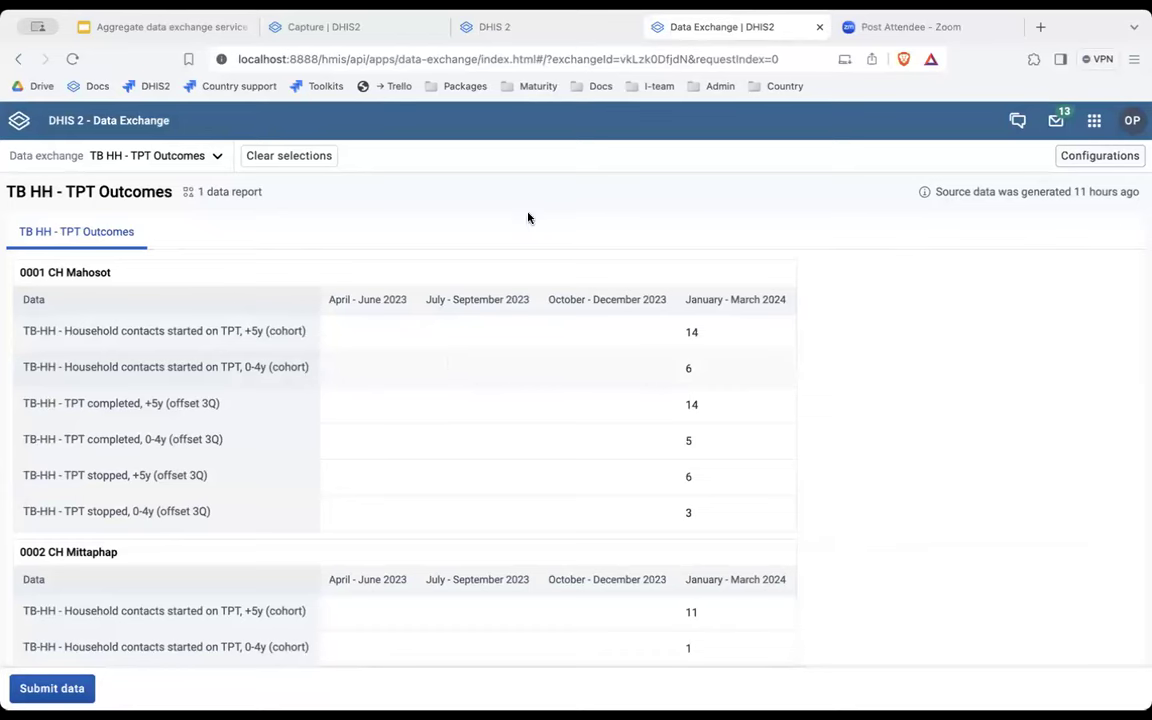
{"action": "scroll", "coordinate": [674, 371], "scroll_direction": "down", "scroll_amount": 1}
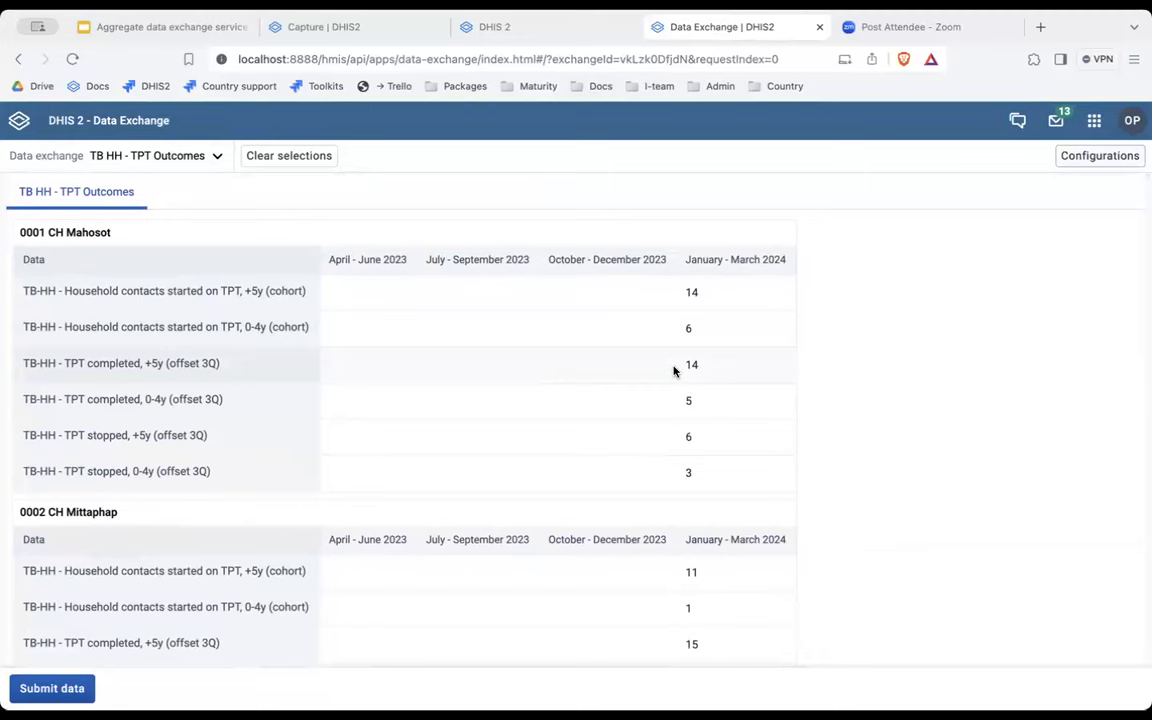
{"action": "scroll", "coordinate": [674, 371], "scroll_direction": "up", "scroll_amount": 1}
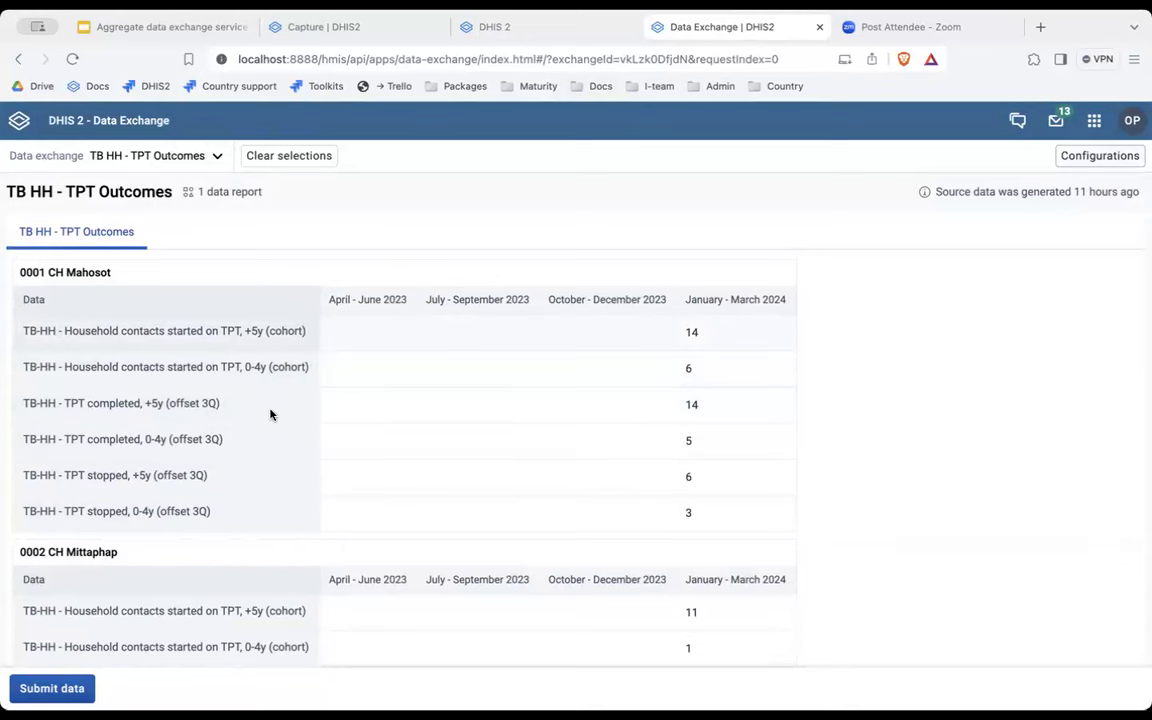
{"action": "scroll", "coordinate": [272, 412], "scroll_direction": "down", "scroll_amount": 3}
{"action": "scroll", "coordinate": [270, 412], "scroll_direction": "up", "scroll_amount": 3}
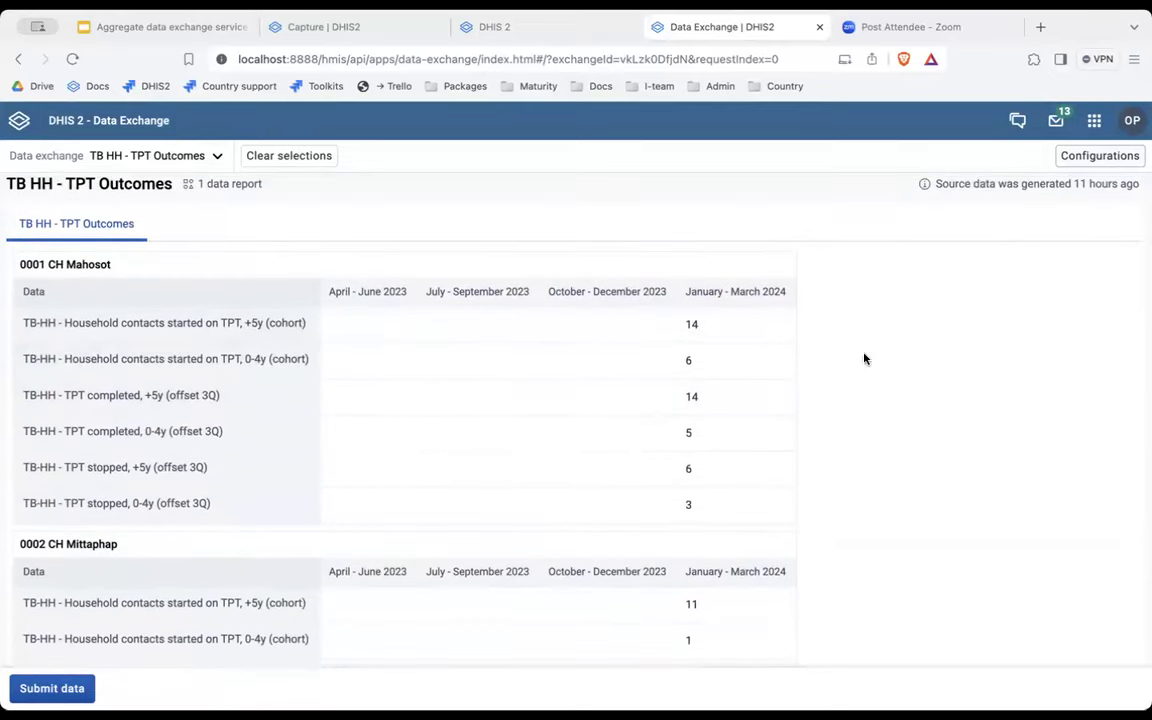
{"action": "scroll", "coordinate": [241, 509], "scroll_direction": "down", "scroll_amount": 1}
{"action": "scroll", "coordinate": [241, 509], "scroll_direction": "down", "scroll_amount": 15}
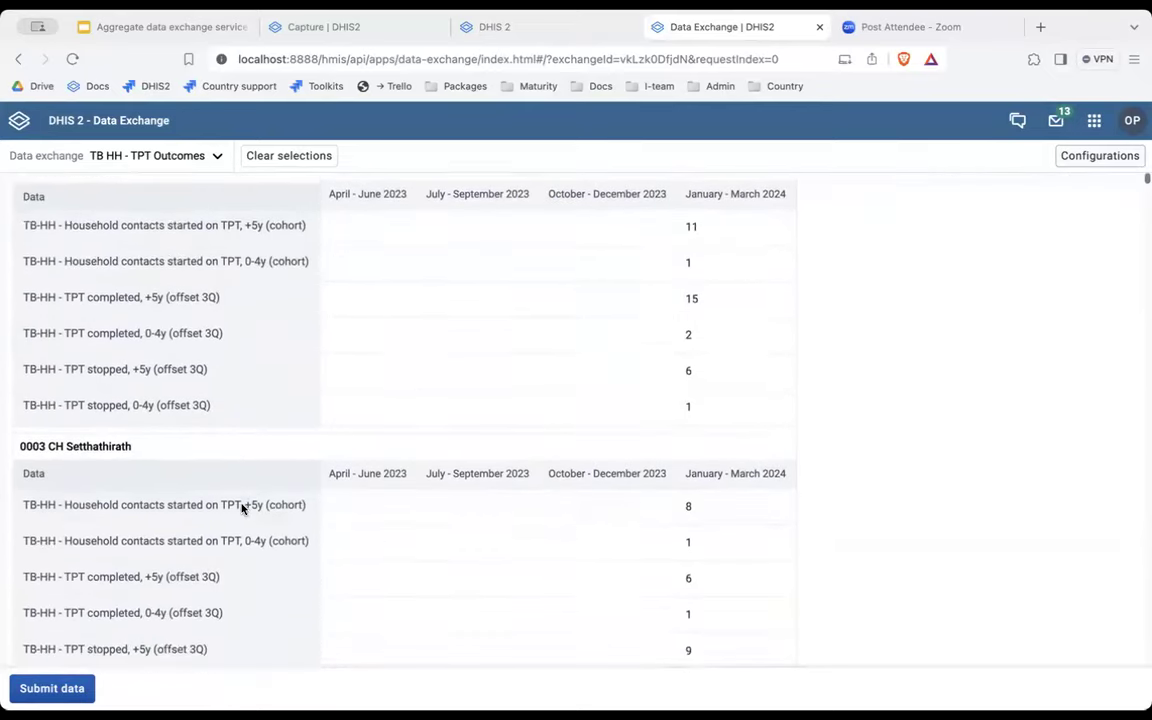
{"action": "scroll", "coordinate": [241, 509], "scroll_direction": "down", "scroll_amount": 8}
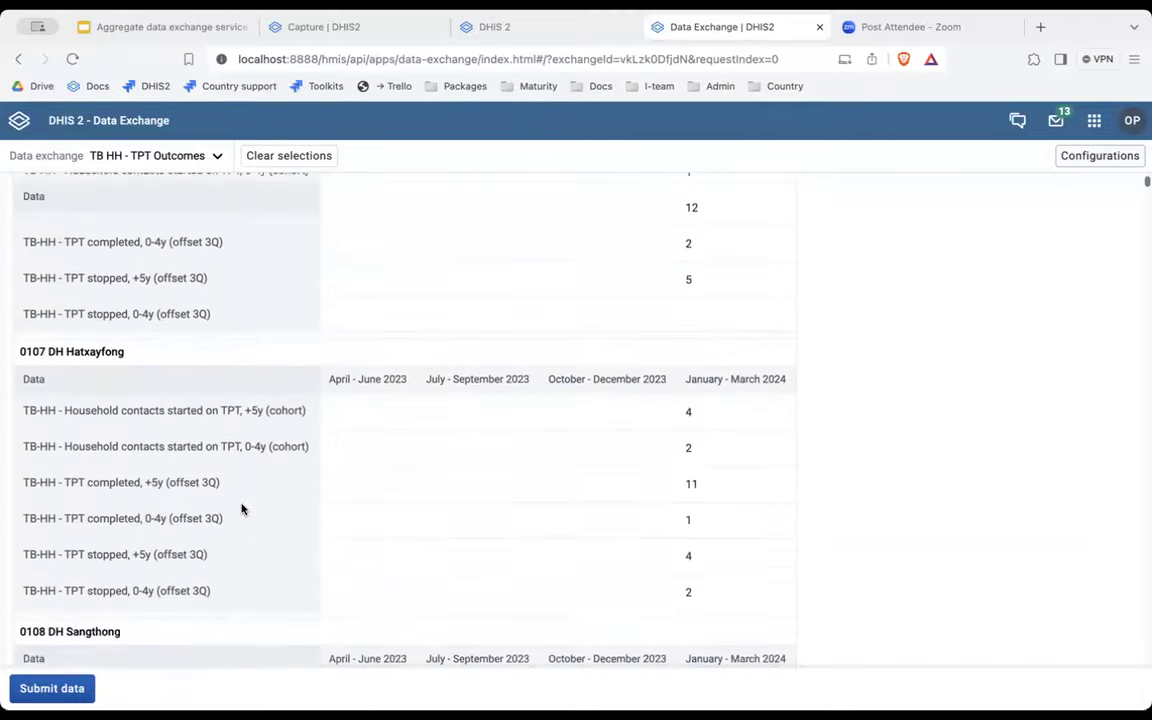
{"action": "scroll", "coordinate": [241, 509], "scroll_direction": "up", "scroll_amount": 10}
{"action": "scroll", "coordinate": [241, 509], "scroll_direction": "up", "scroll_amount": 15}
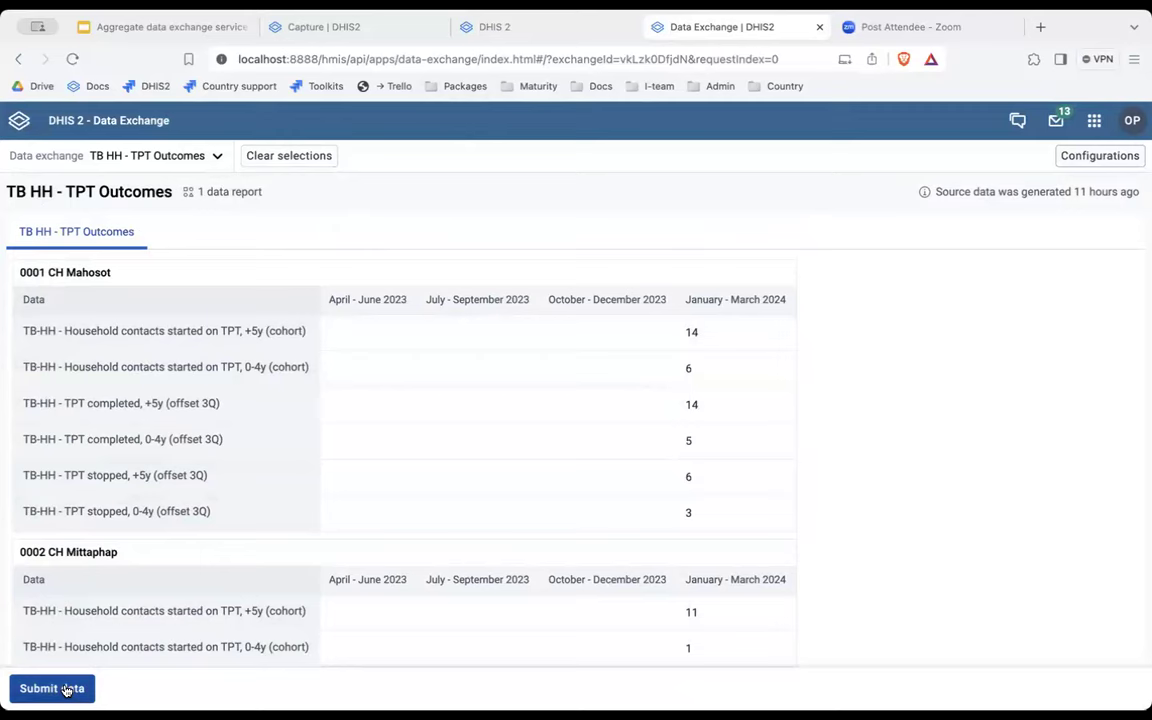
Submit the TPT Outcomes data, inspect the conflicts behind 25 ignored values, and close the summary.
{"action": "left_click", "coordinate": [65, 689]}
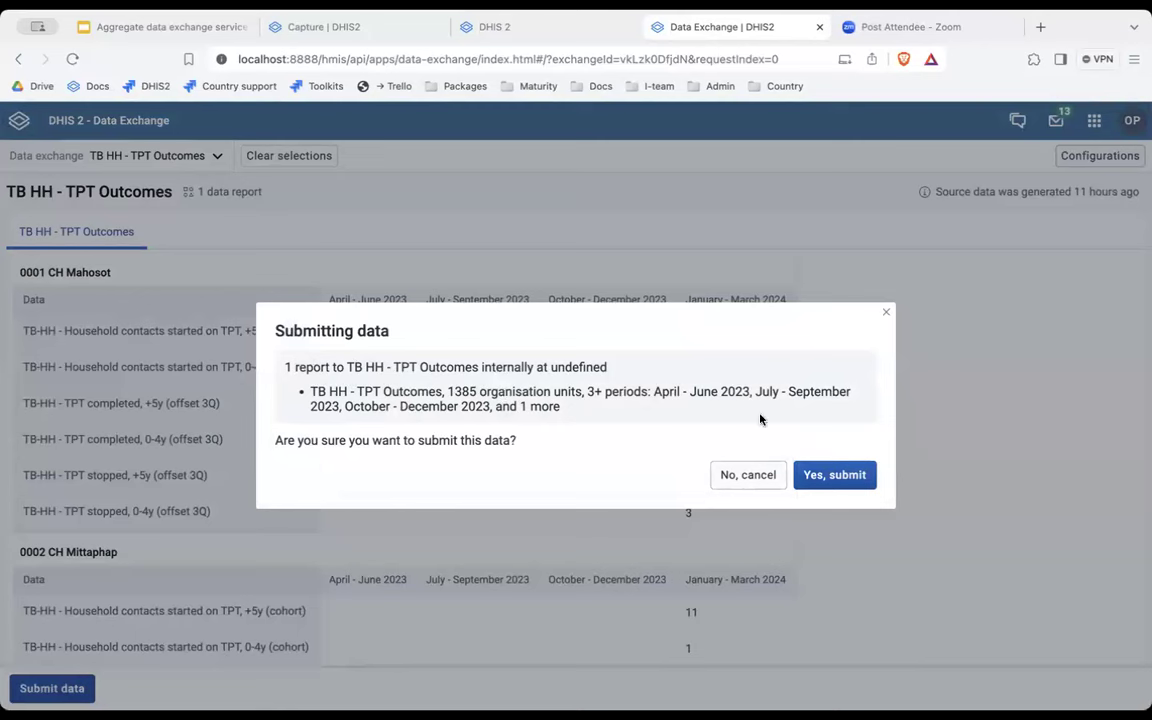
{"action": "left_click", "coordinate": [835, 477]}
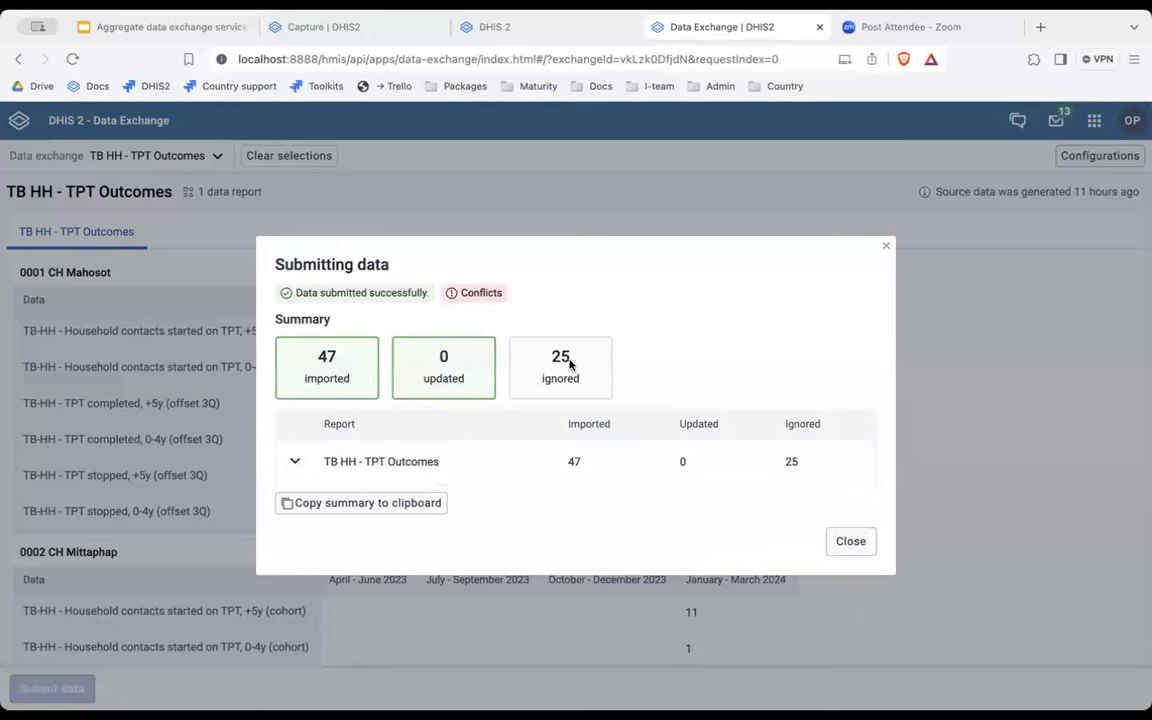
{"action": "left_click", "coordinate": [295, 462]}
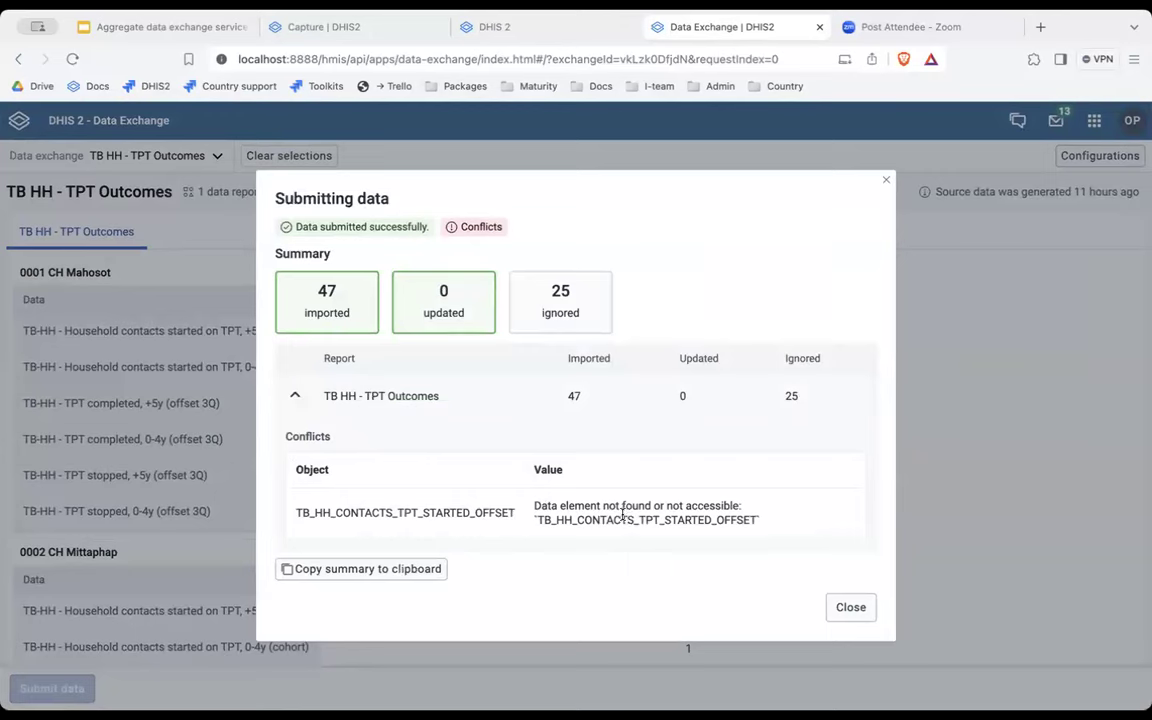
{"action": "double_click", "coordinate": [623, 519]}
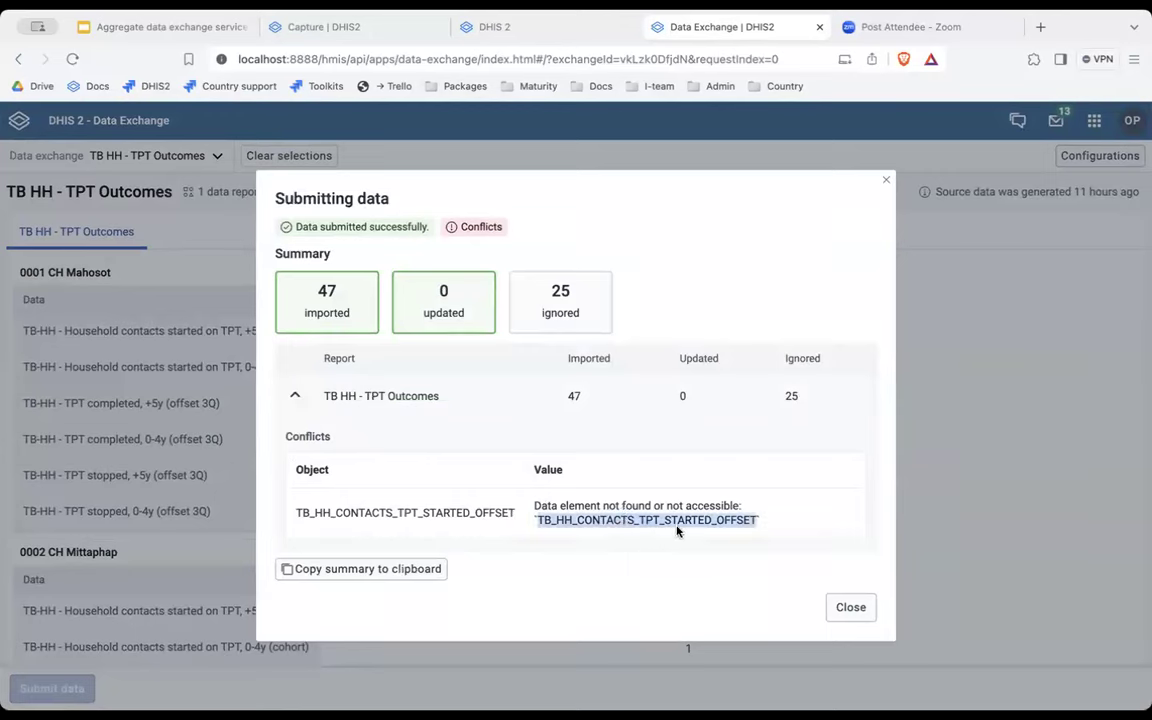
{"action": "left_click", "coordinate": [299, 399]}
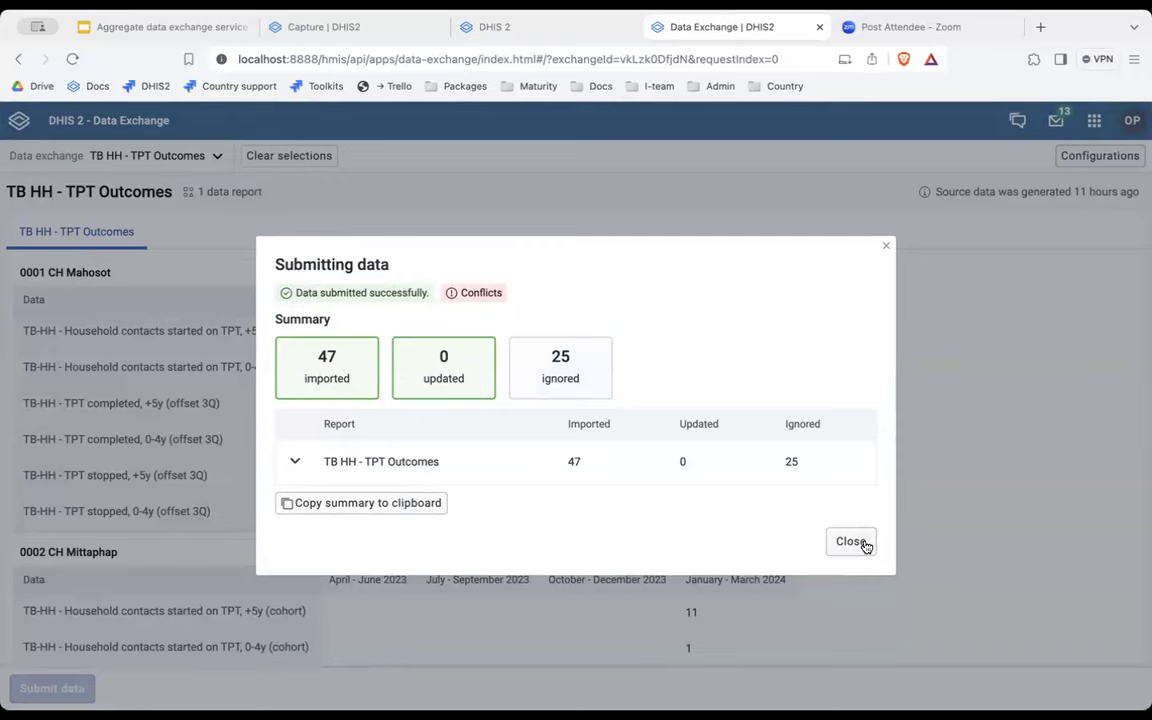
{"action": "left_click", "coordinate": [864, 544]}
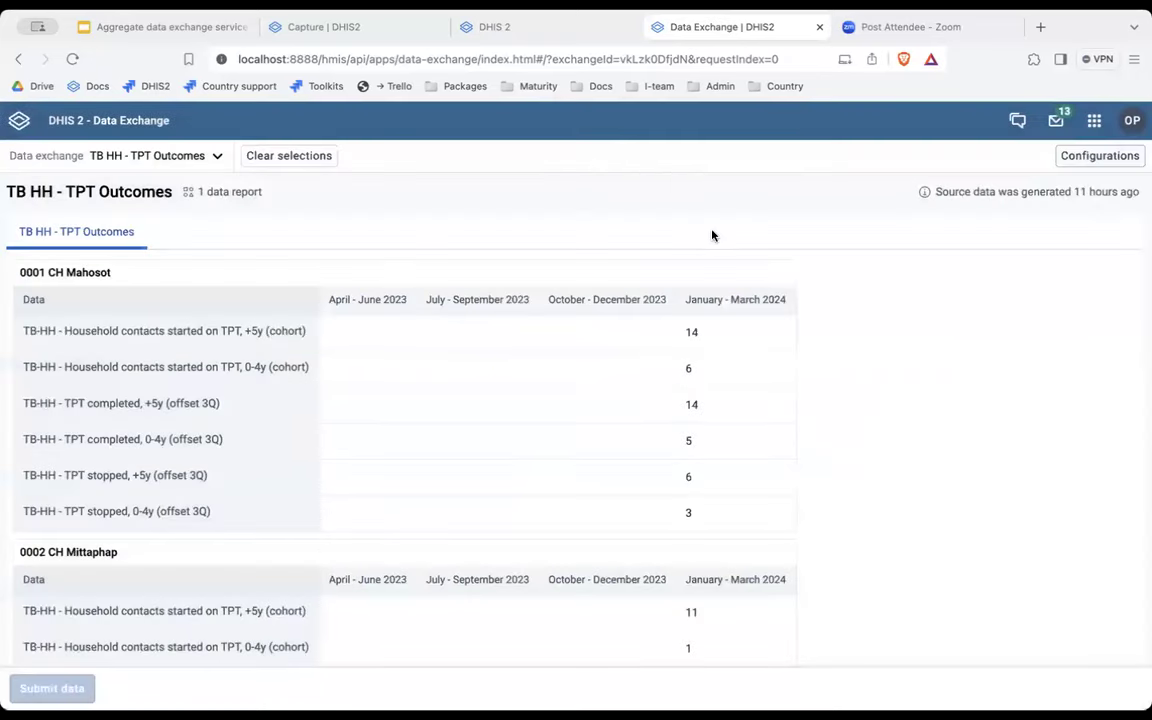
{"action": "left_click", "coordinate": [498, 27]}
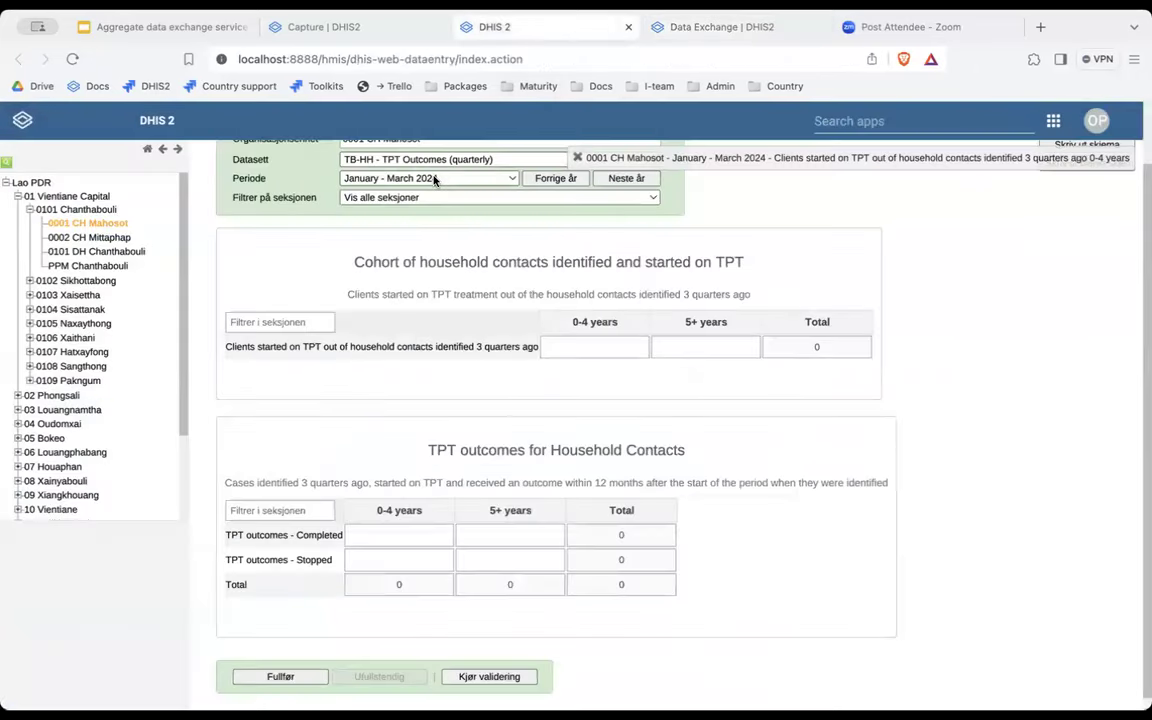
Toggle the period to April–June 2024 and back to January–March 2024.
{"action": "left_click", "coordinate": [430, 174]}
{"action": "left_click", "coordinate": [400, 161]}
{"action": "left_click", "coordinate": [425, 178]}
{"action": "left_click", "coordinate": [425, 178]}
{"action": "key", "text": "Up"}
{"action": "scroll", "coordinate": [505, 287], "scroll_direction": "down", "scroll_amount": 1}
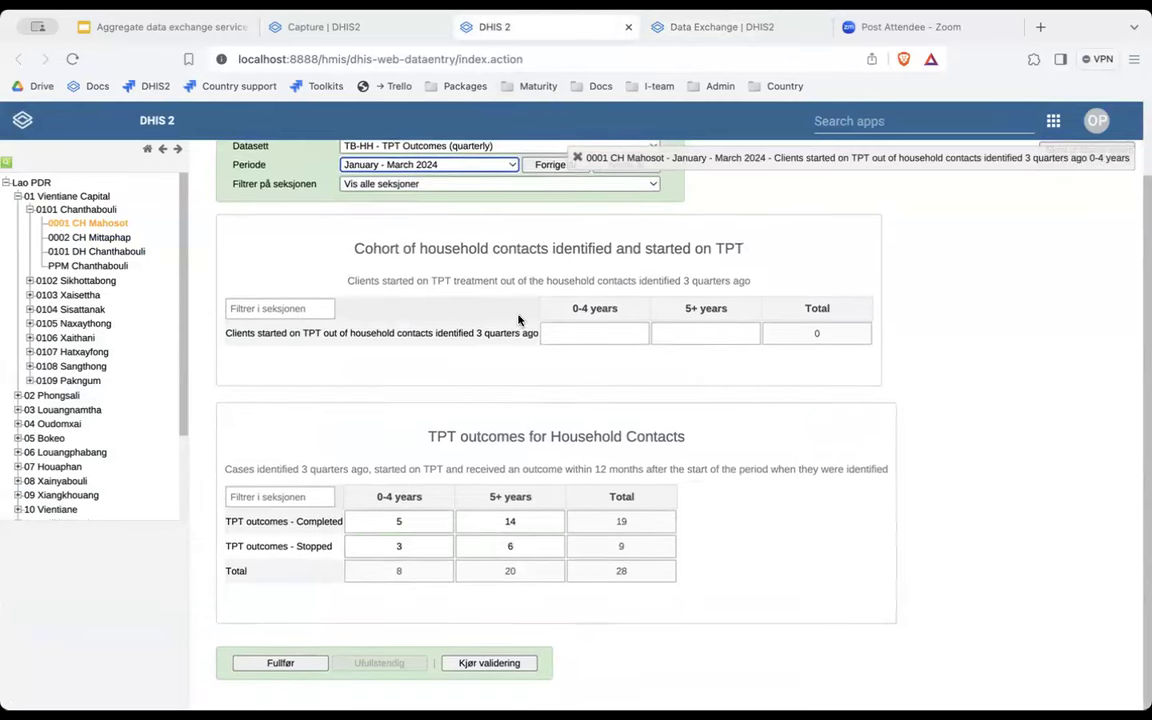
Review the Completed 0-4 years value history, showing it was stored by [aggregated].
{"action": "left_click", "coordinate": [600, 333]}
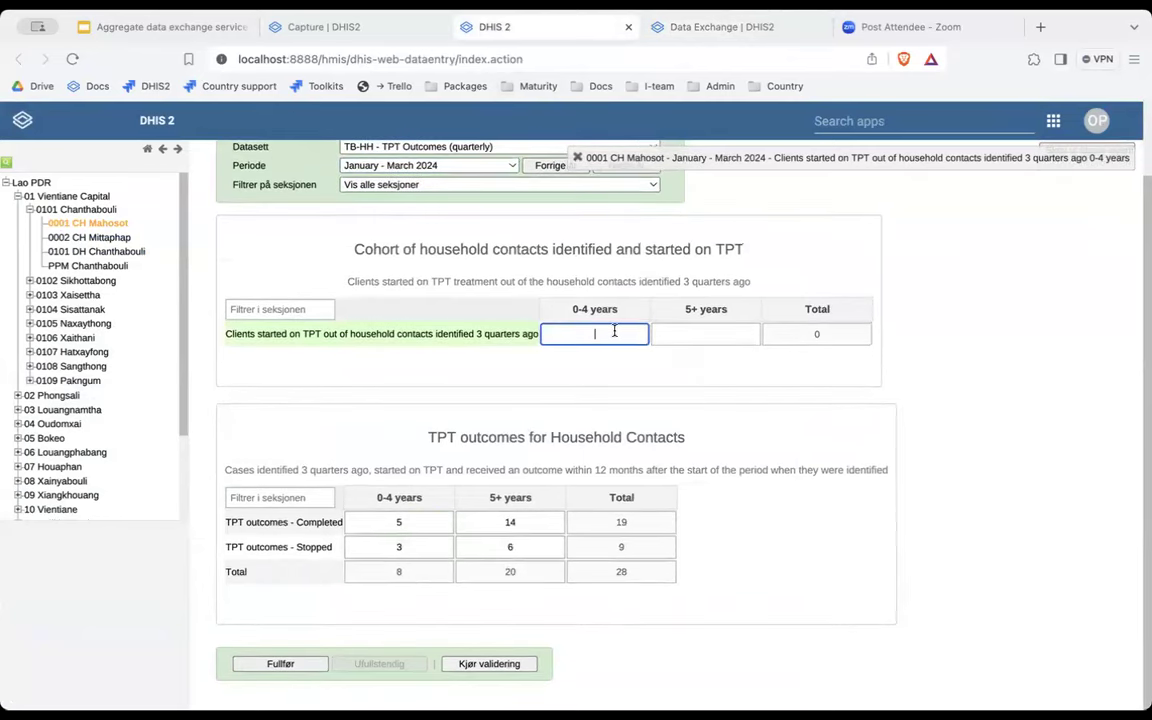
{"action": "left_click", "coordinate": [419, 521]}
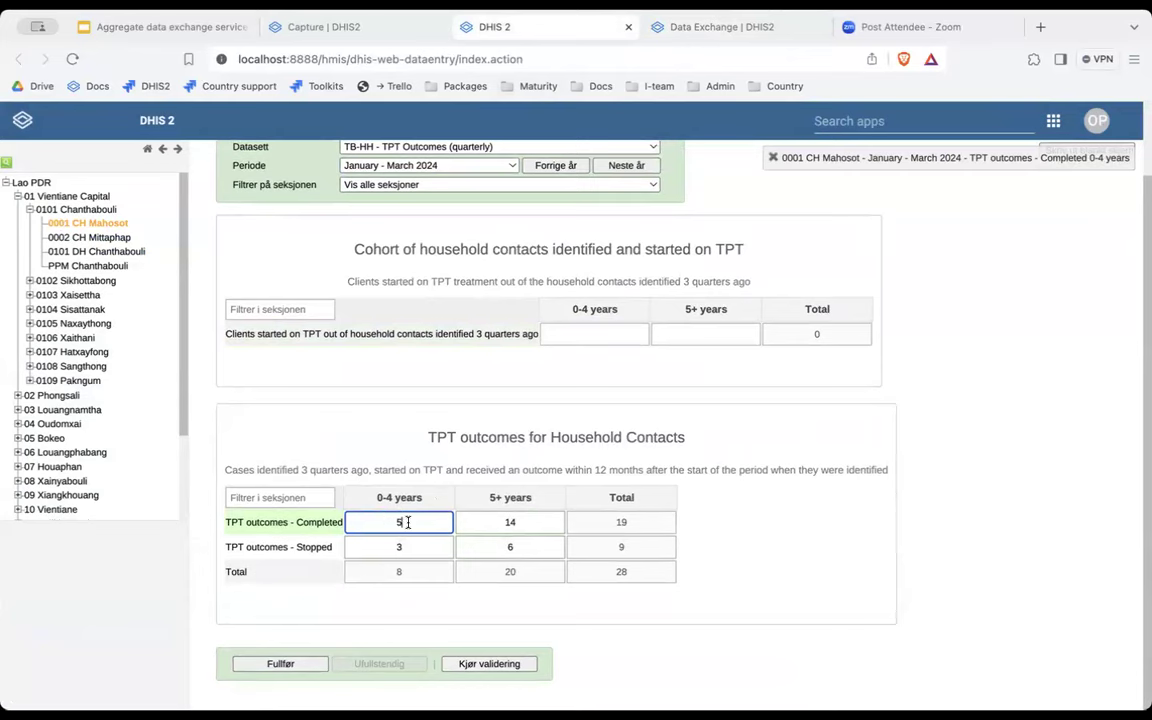
{"action": "double_click", "coordinate": [407, 522]}
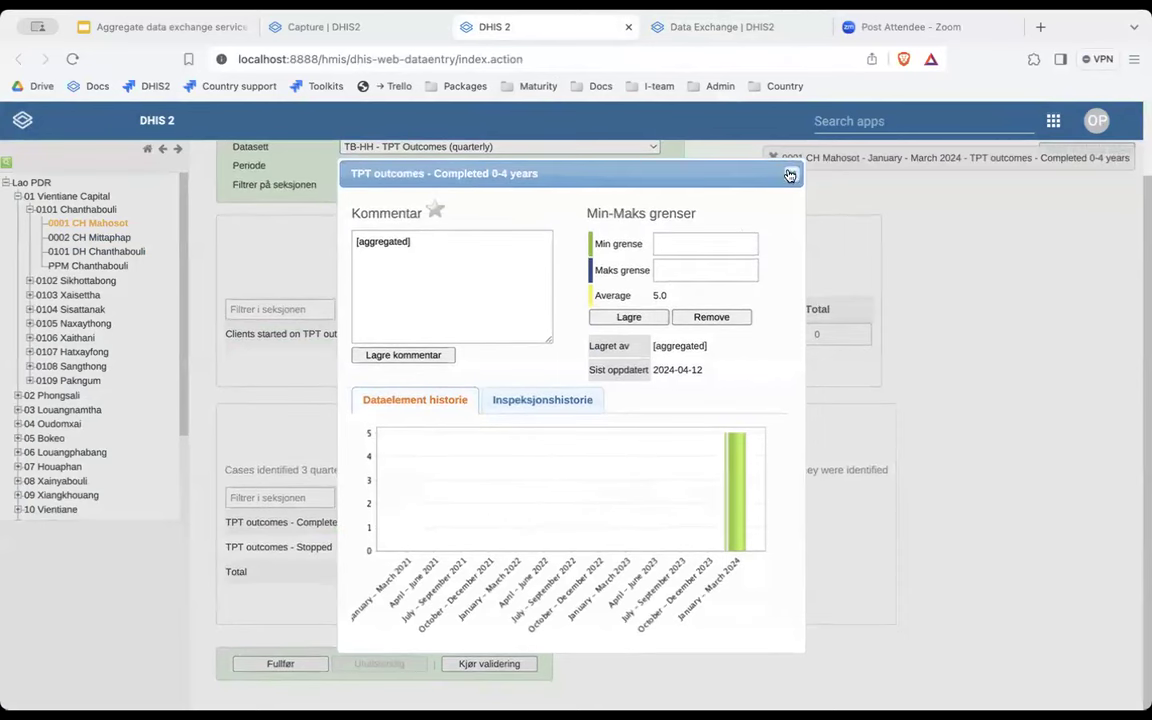
{"action": "left_click_drag", "start_coordinate": [653, 345], "coordinate": [714, 348]}
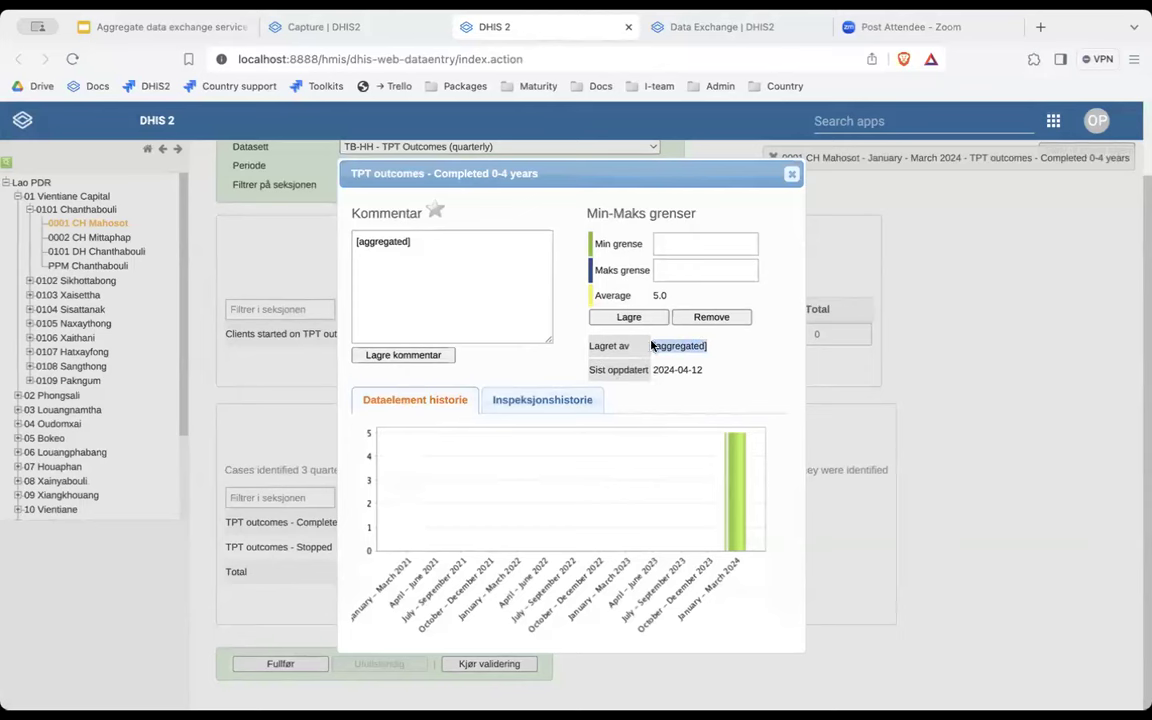
{"action": "left_click_drag", "start_coordinate": [476, 252], "coordinate": [331, 243]}
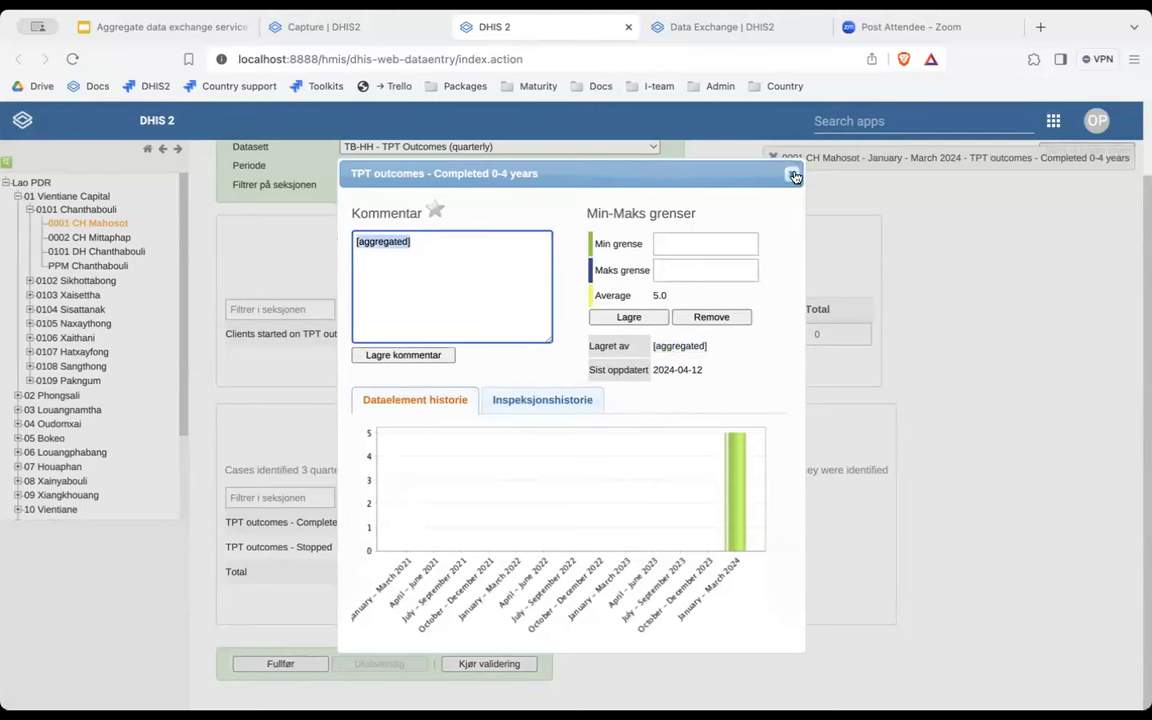
{"action": "left_click_drag", "start_coordinate": [651, 346], "coordinate": [709, 346]}
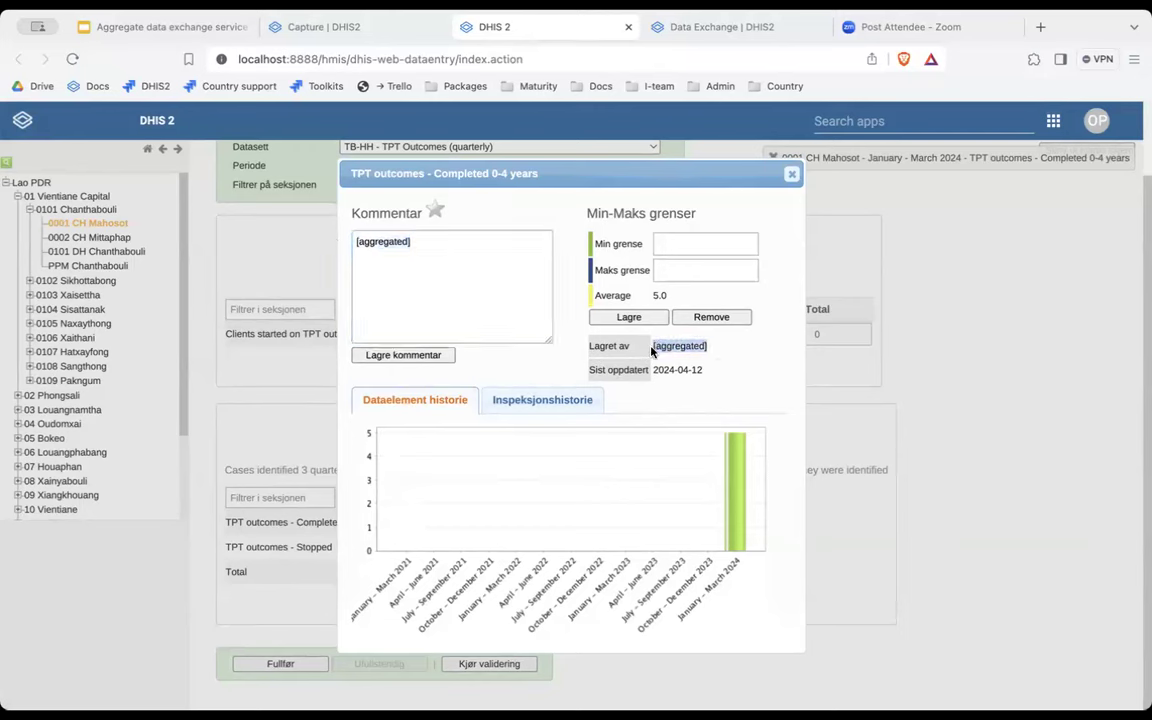
{"action": "left_click", "coordinate": [793, 177]}
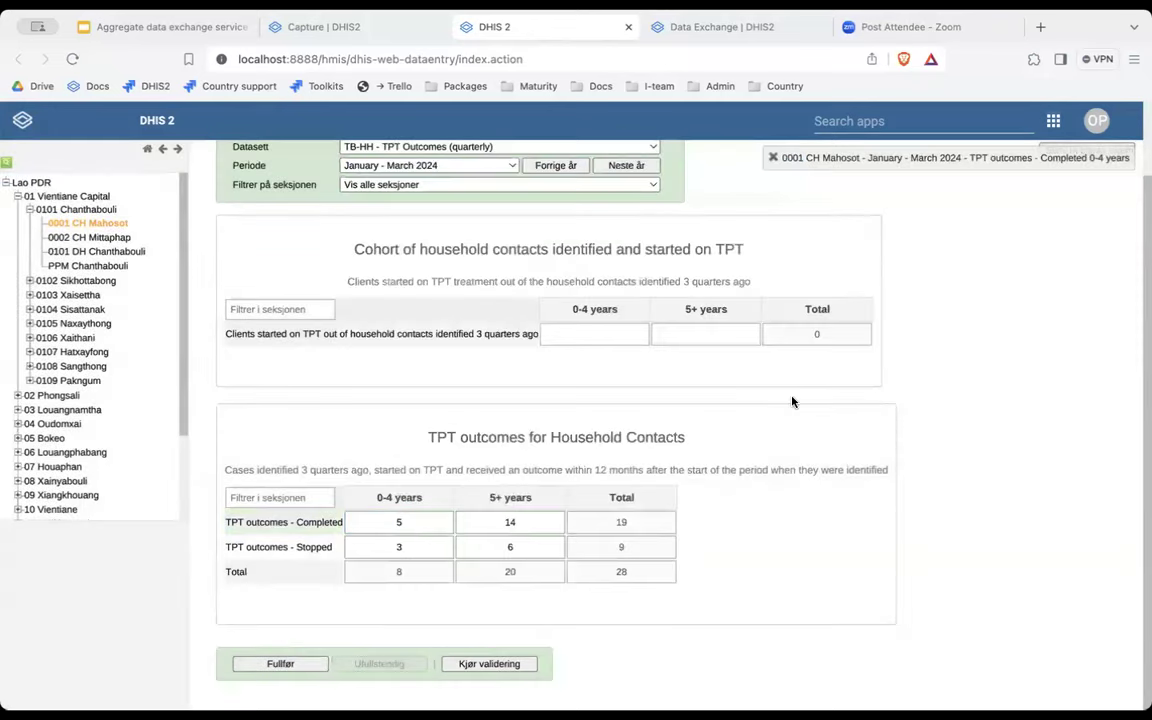
{"action": "scroll", "coordinate": [792, 402], "scroll_direction": "up", "scroll_amount": 3}
{"action": "scroll", "coordinate": [792, 402], "scroll_direction": "down", "scroll_amount": 2}
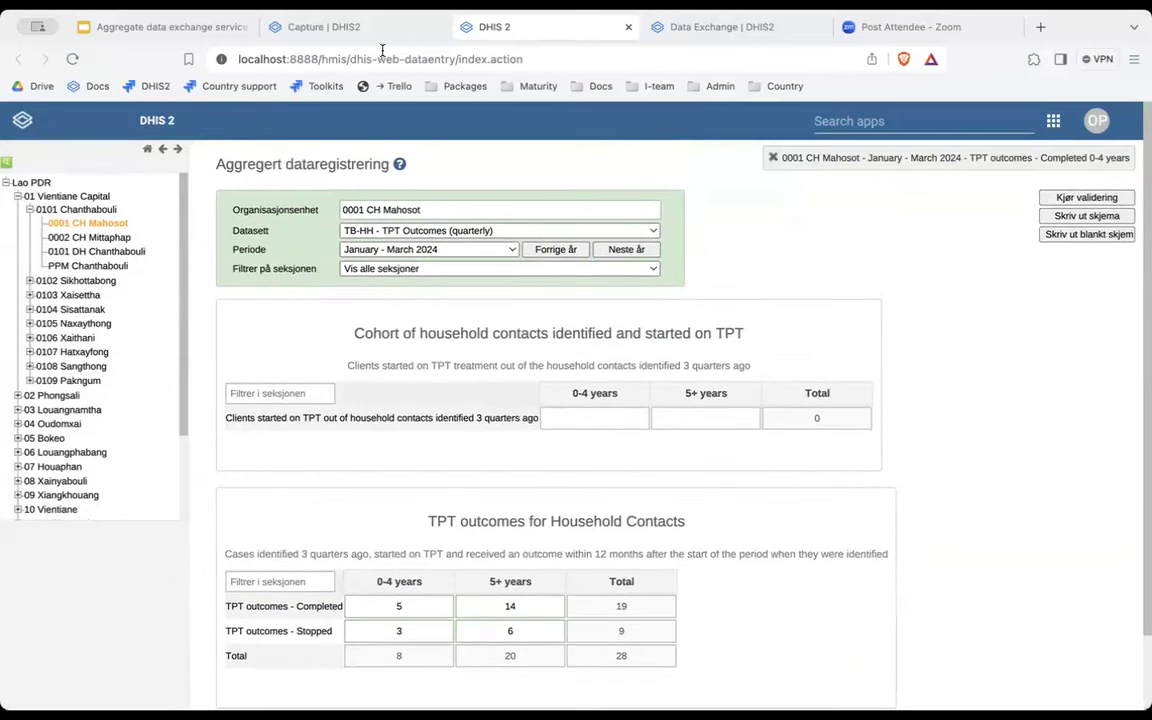
{"action": "left_click", "coordinate": [332, 28]}
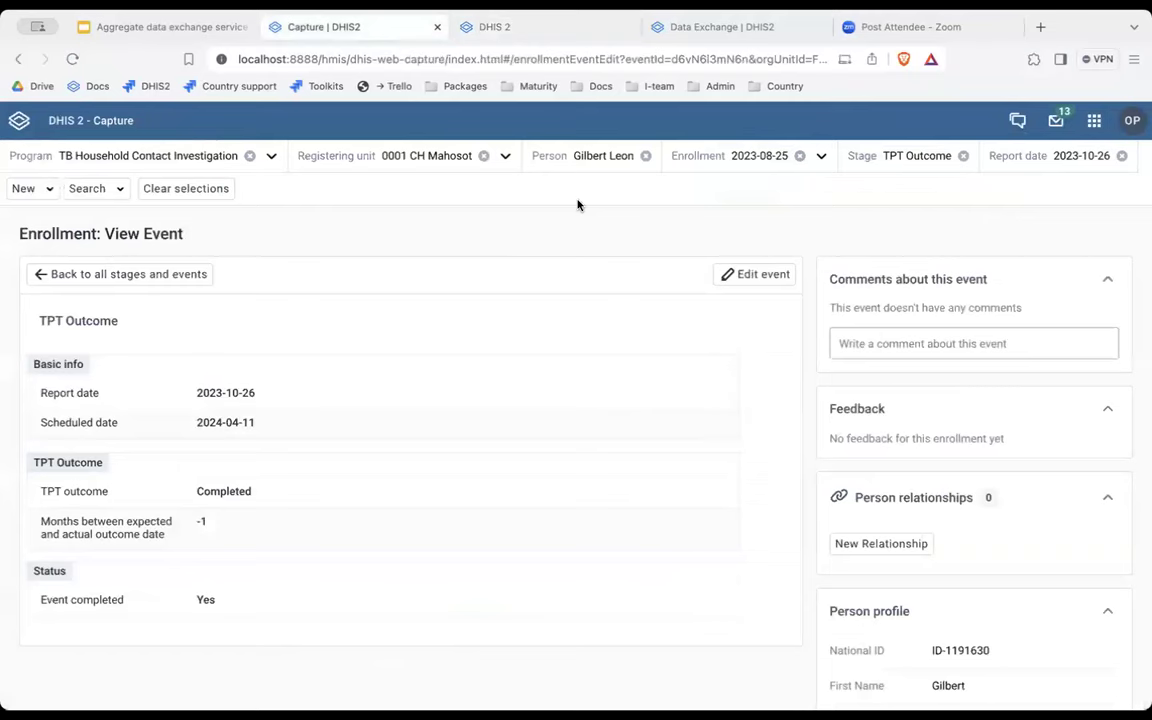
Compare the Capture and Data Entry tabs, then open Maintenance in a new tab via 'main'.
{"action": "left_click", "coordinate": [539, 30]}
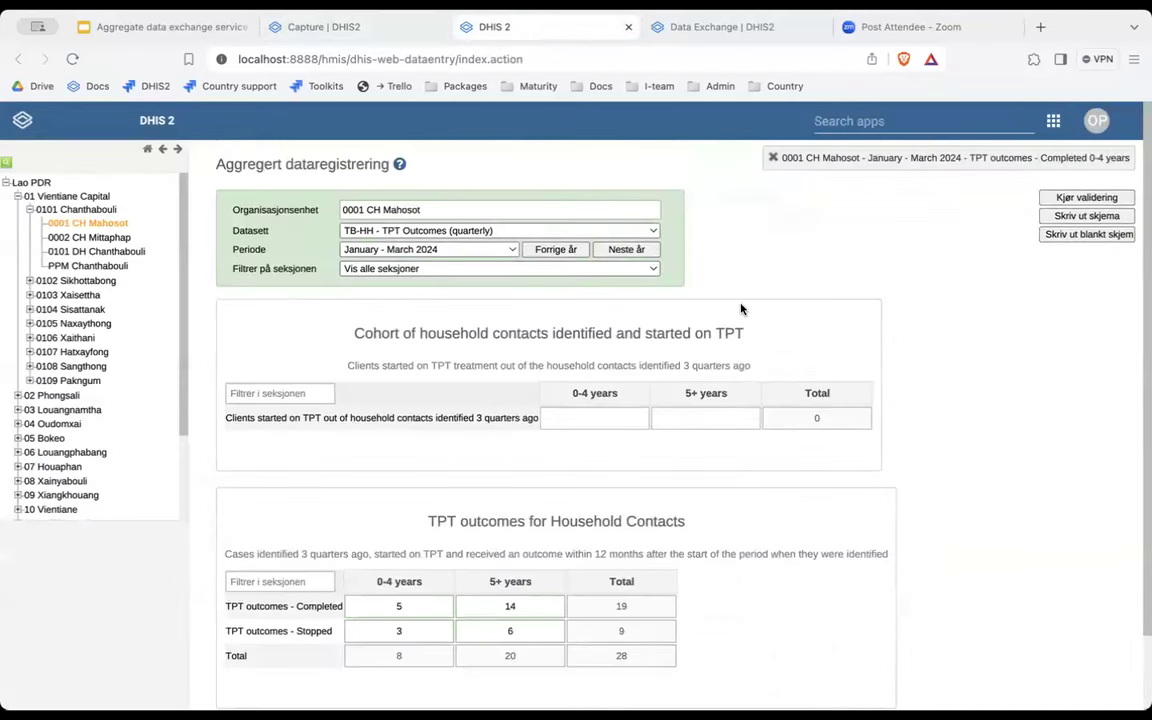
{"action": "left_click", "coordinate": [360, 27]}
{"action": "scroll", "coordinate": [442, 298], "scroll_direction": "down", "scroll_amount": 1}
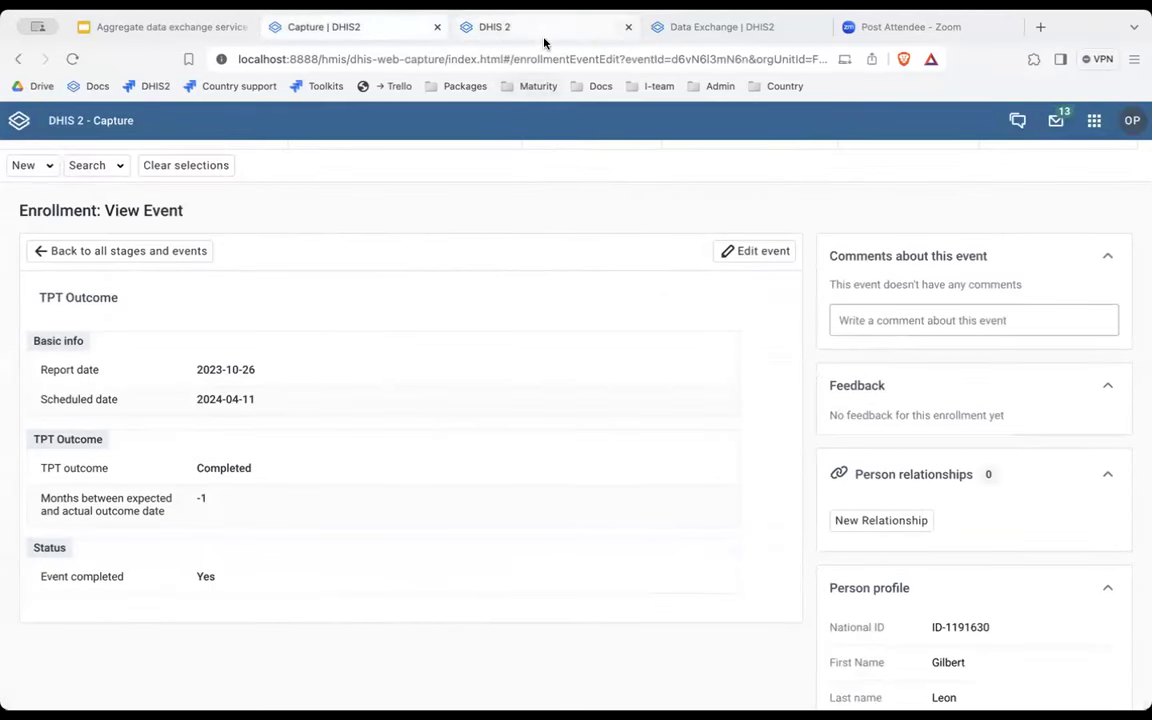
{"action": "left_click", "coordinate": [540, 28]}
{"action": "left_click", "coordinate": [835, 121]}
{"action": "type", "text": "main"}
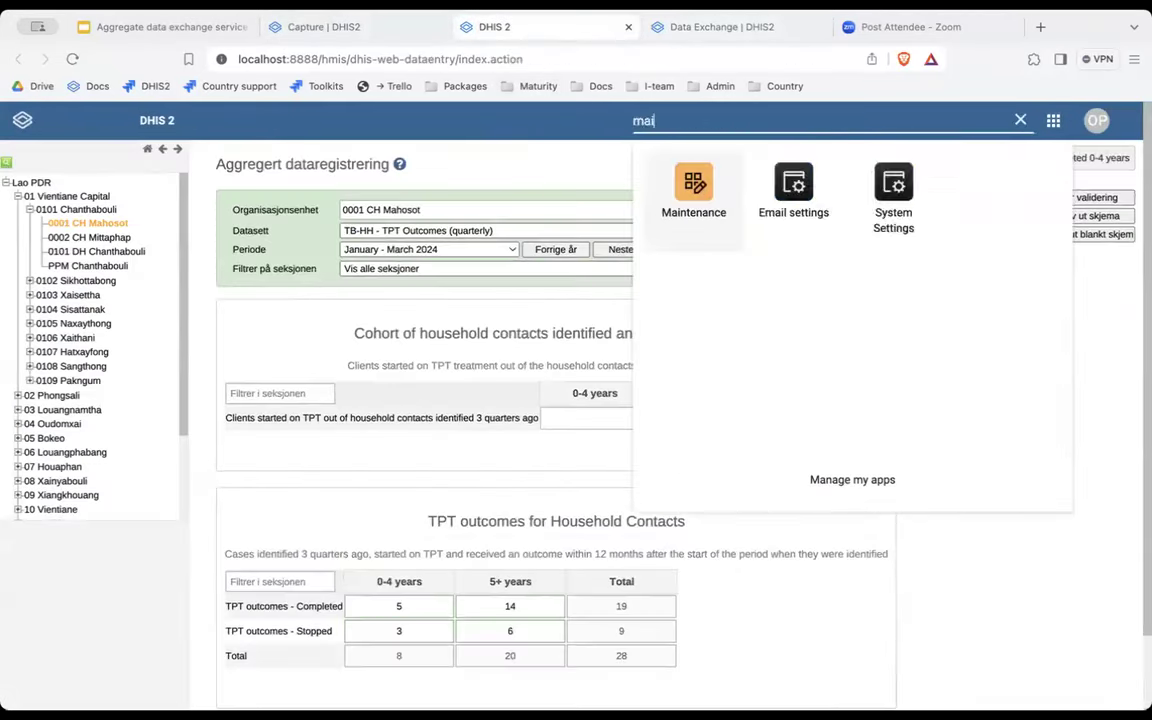
{"action": "right_click", "coordinate": [665, 178]}
{"action": "left_click", "coordinate": [700, 181]}
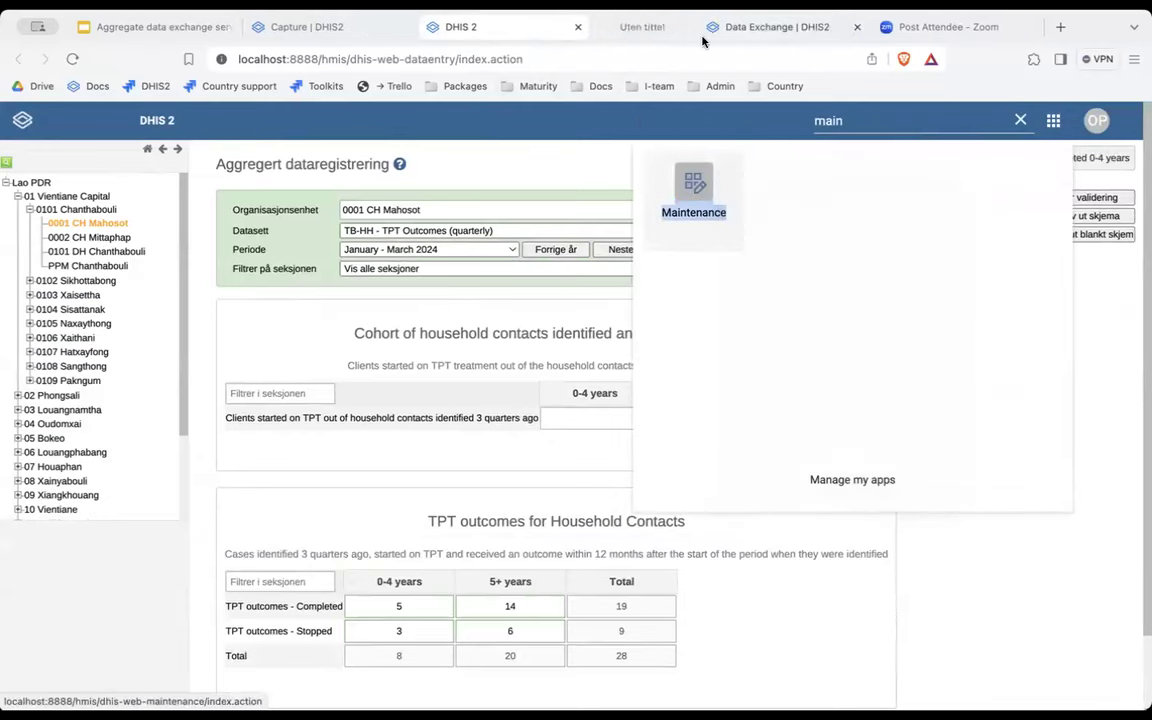
{"action": "left_click", "coordinate": [688, 30]}
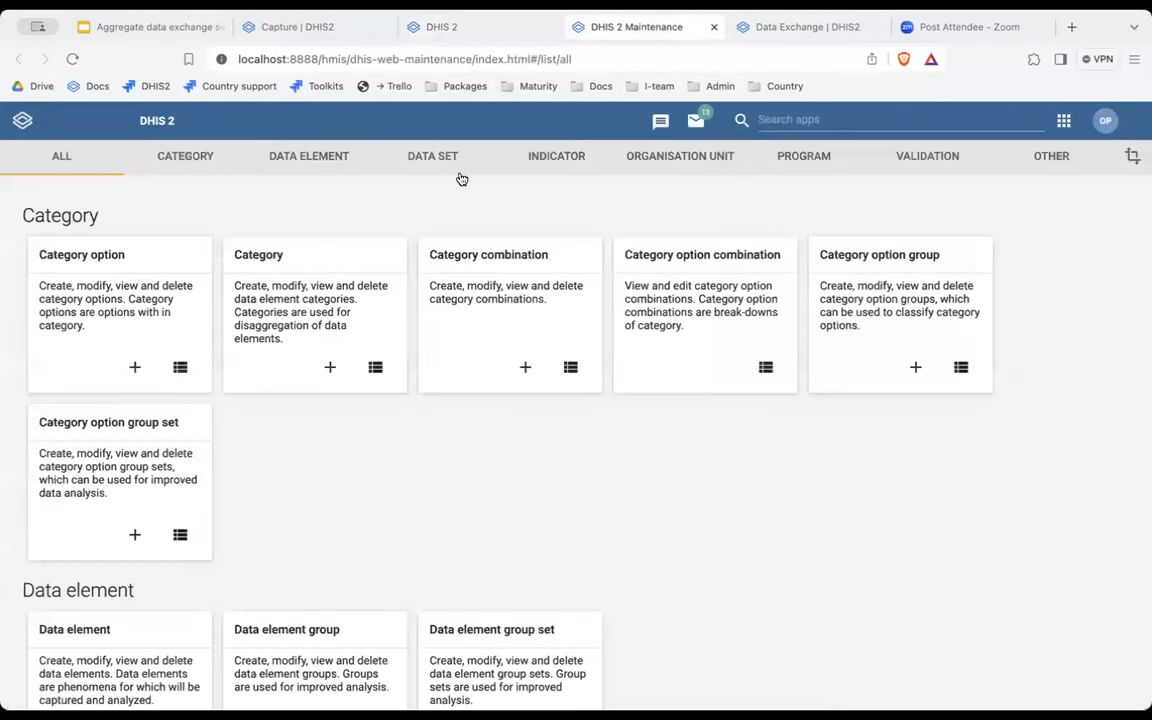
Filter the program indicator list to the TB Household Contact Investigation program.
{"action": "left_click", "coordinate": [549, 160]}
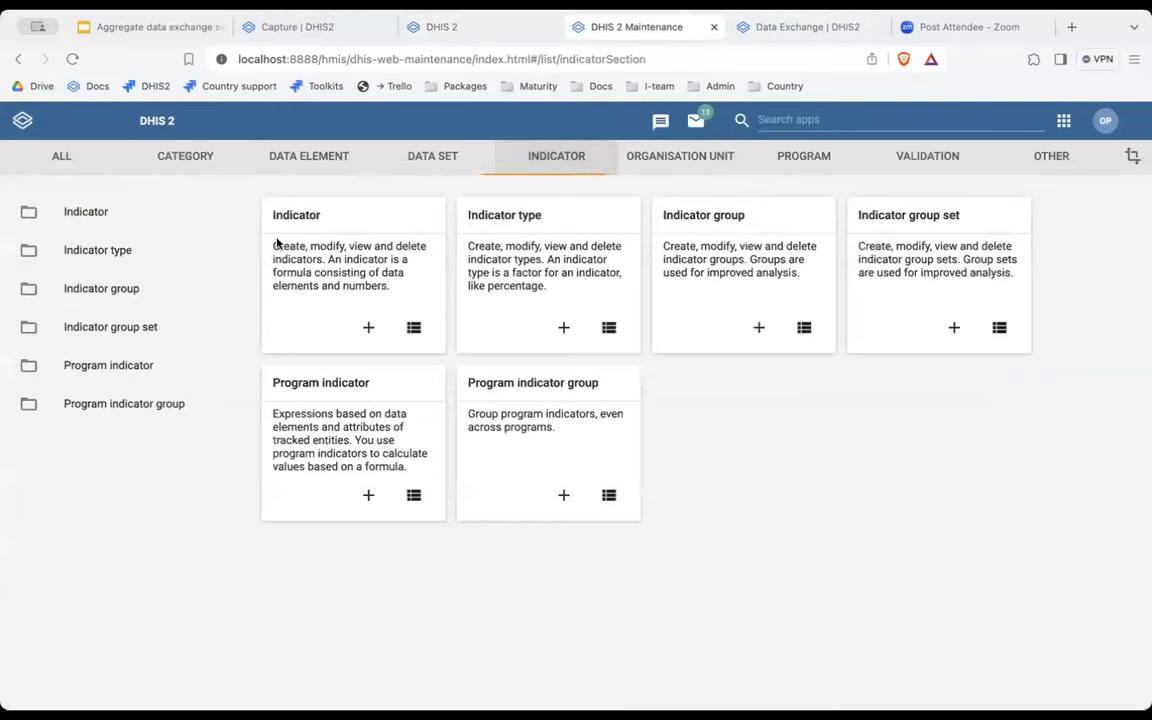
{"action": "left_click", "coordinate": [138, 372]}
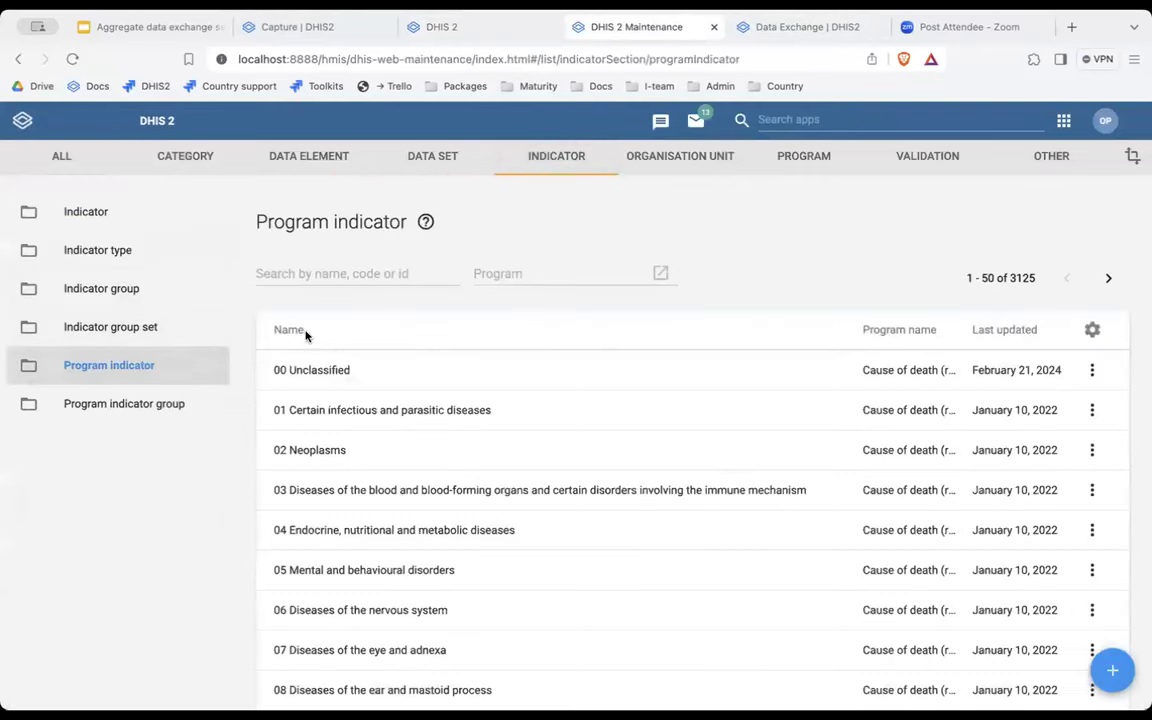
{"action": "left_click", "coordinate": [525, 285]}
{"action": "left_click", "coordinate": [360, 272]}
{"action": "type", "text": "h"}
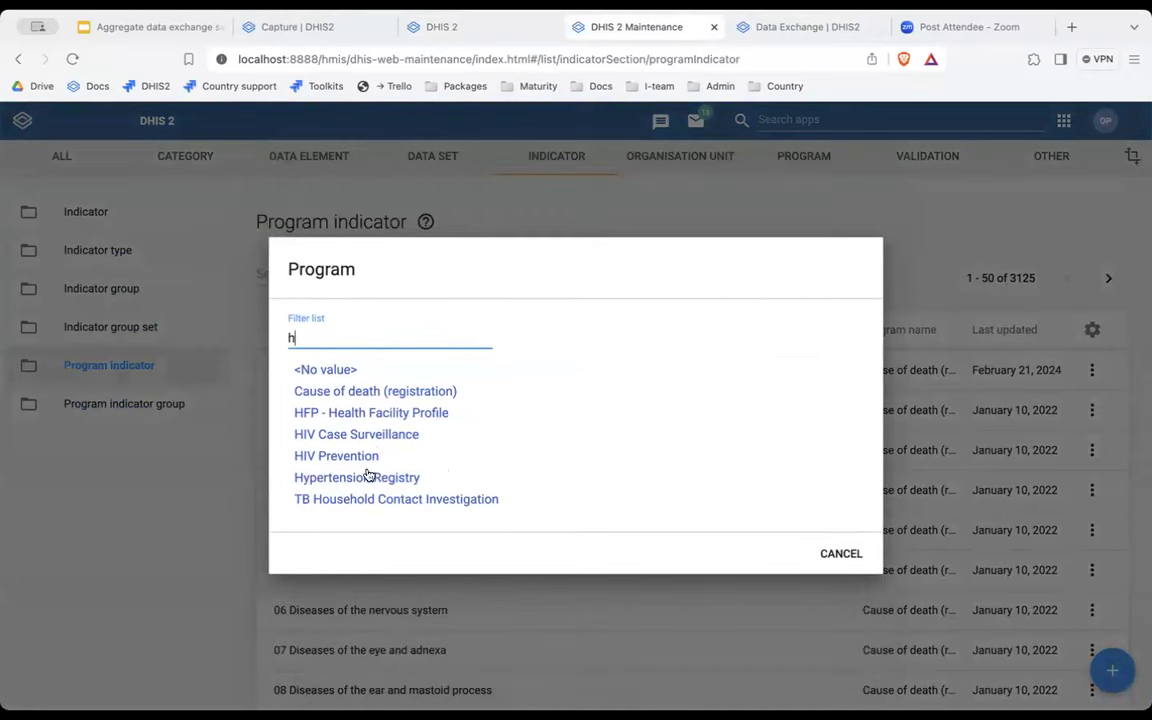
{"action": "left_click", "coordinate": [362, 499]}
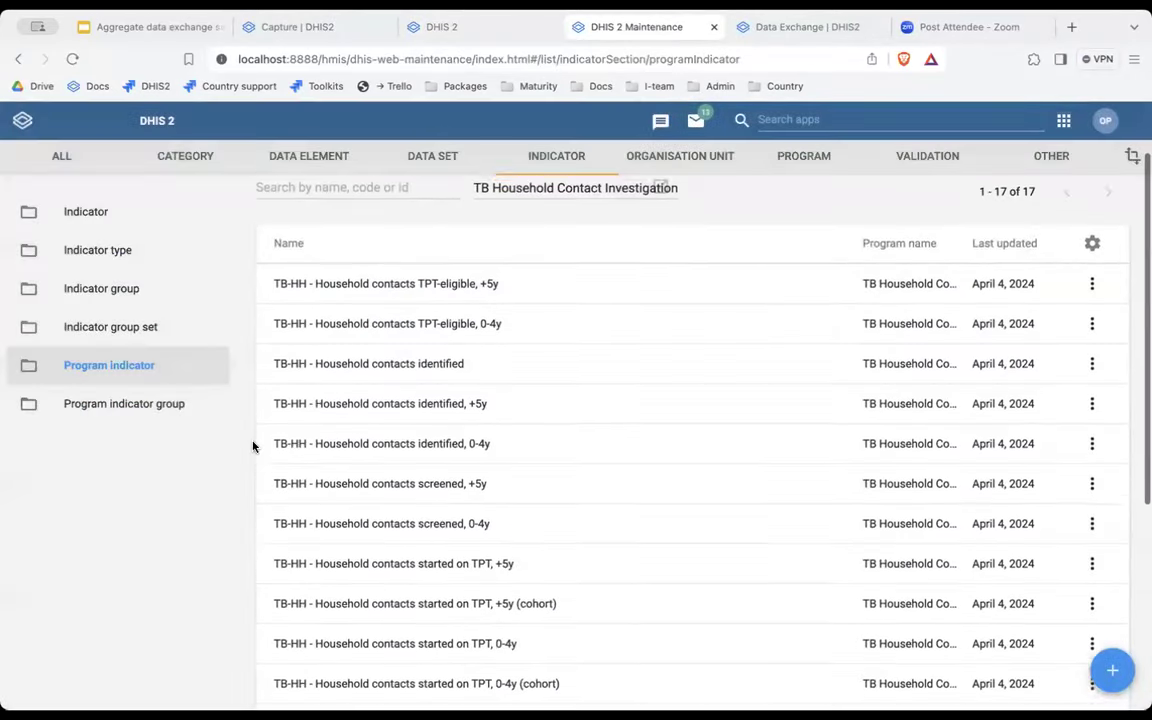
Open the TB-HH - TPT completed, 0-4y (offset 3Q) program indicator for editing.
{"action": "scroll", "coordinate": [253, 447], "scroll_direction": "down", "scroll_amount": 1}
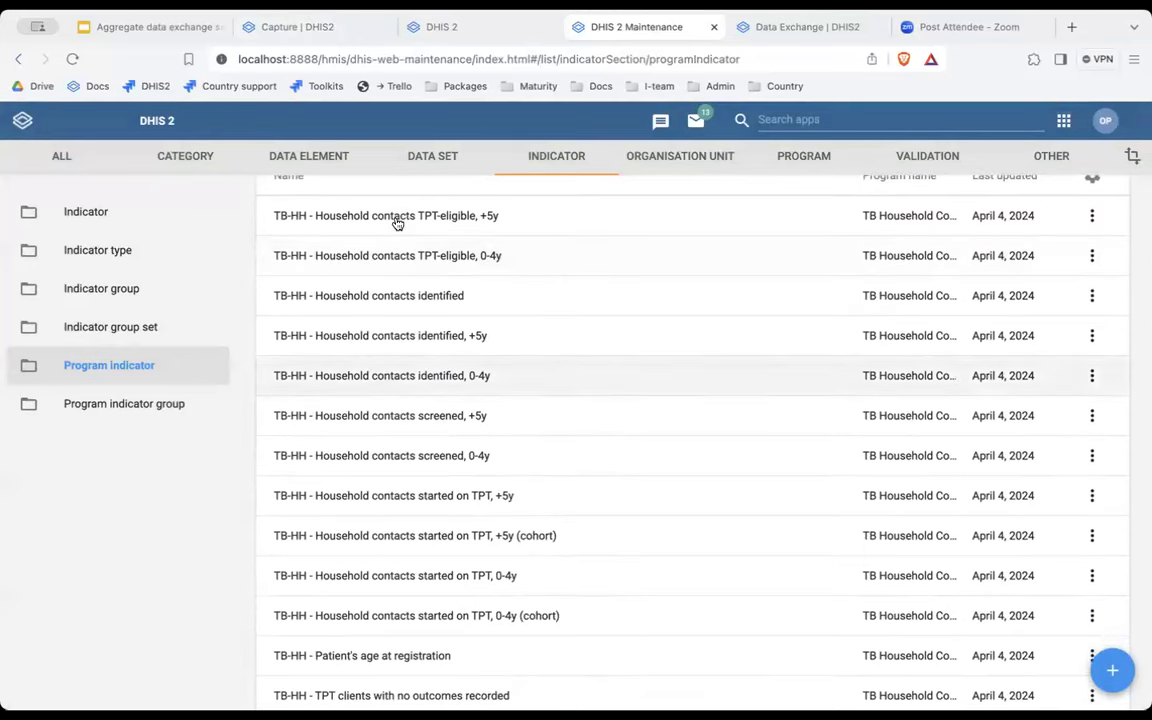
{"action": "left_click", "coordinate": [463, 28]}
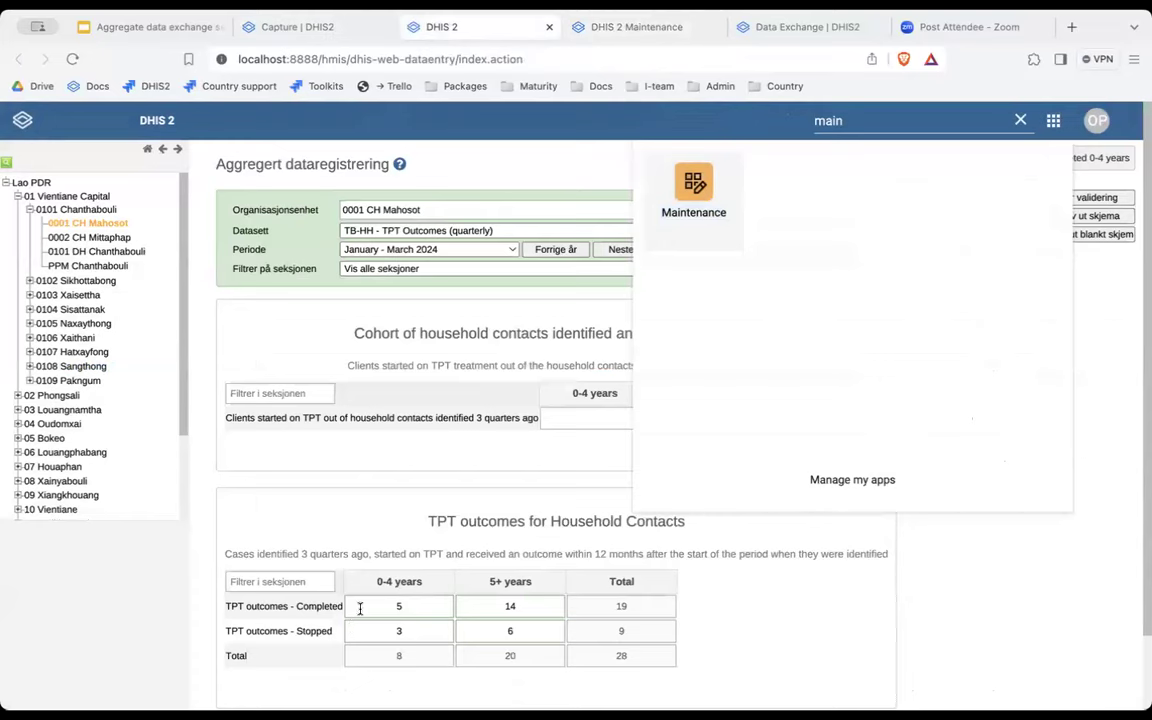
{"action": "left_click", "coordinate": [600, 27]}
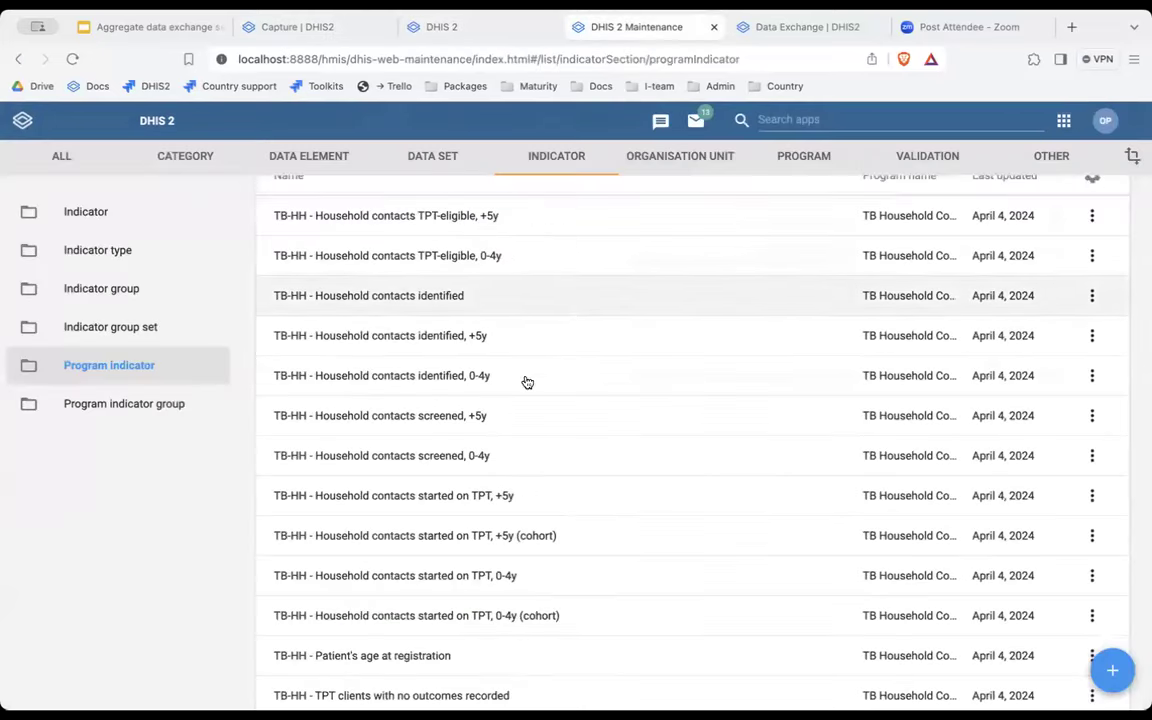
{"action": "scroll", "coordinate": [522, 401], "scroll_direction": "down", "scroll_amount": 2}
{"action": "scroll", "coordinate": [522, 401], "scroll_direction": "up", "scroll_amount": 3}
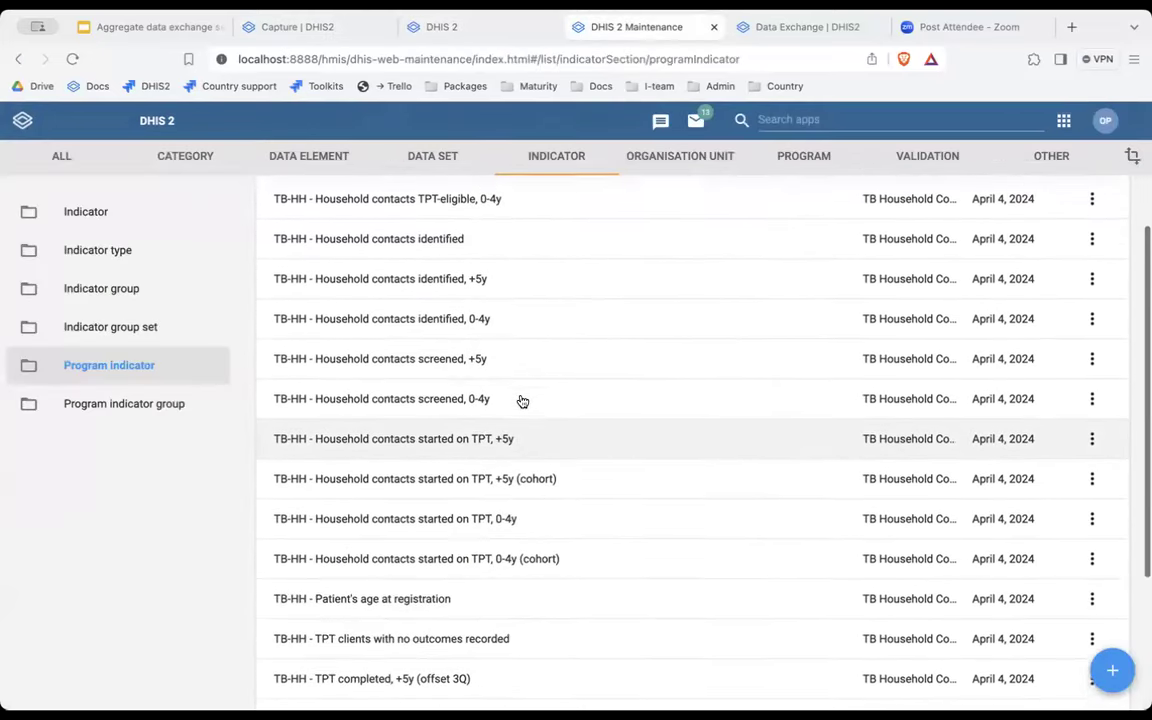
{"action": "scroll", "coordinate": [522, 401], "scroll_direction": "down", "scroll_amount": 5}
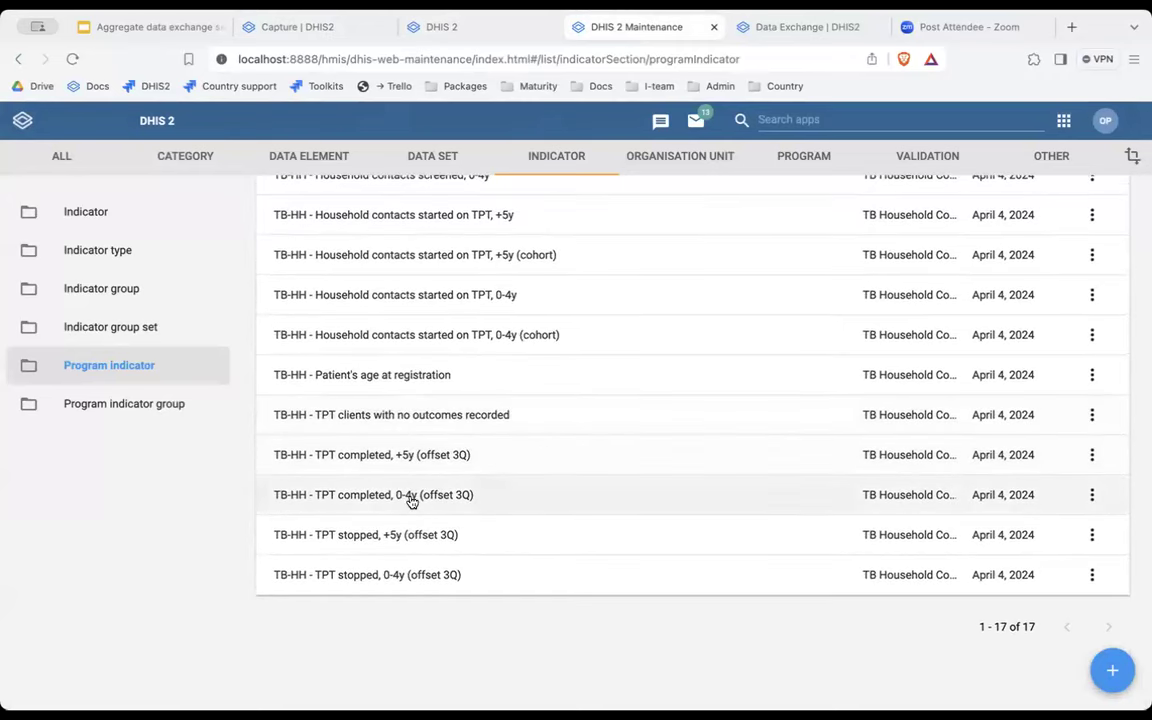
{"action": "left_click", "coordinate": [625, 497]}
Review the indicator's expression and its age, TPT_CMPL and months-between filter conditions.
{"action": "left_click", "coordinate": [633, 313]}
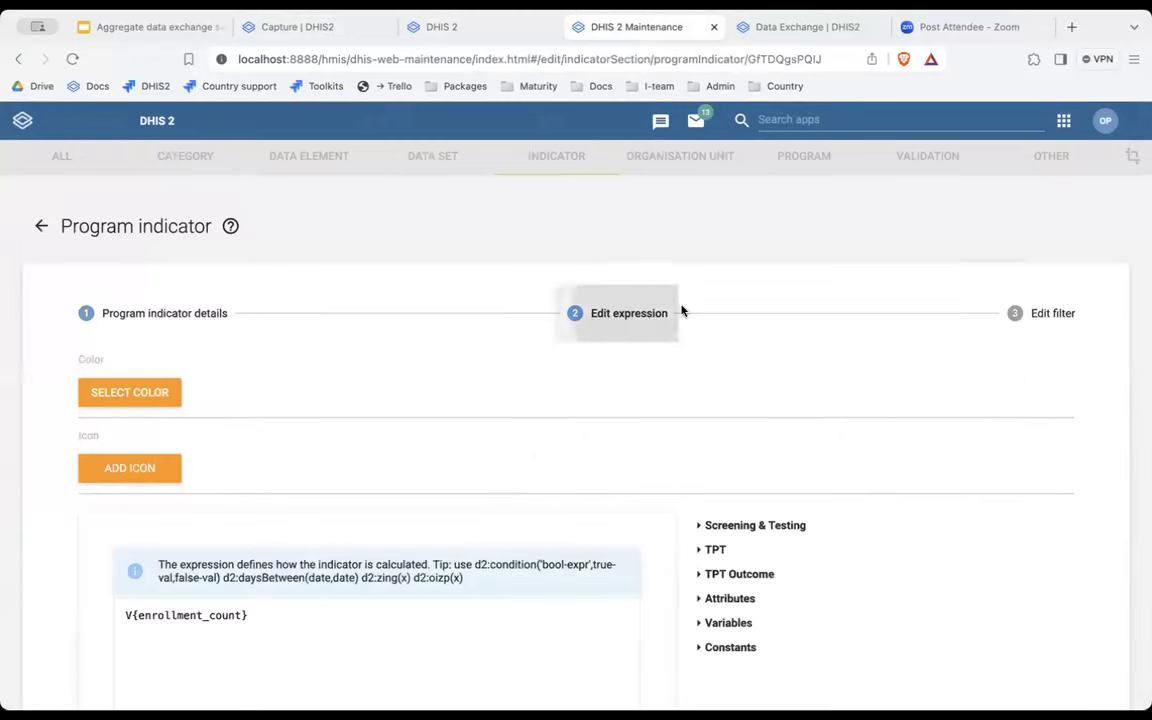
{"action": "scroll", "coordinate": [502, 445], "scroll_direction": "down", "scroll_amount": 1}
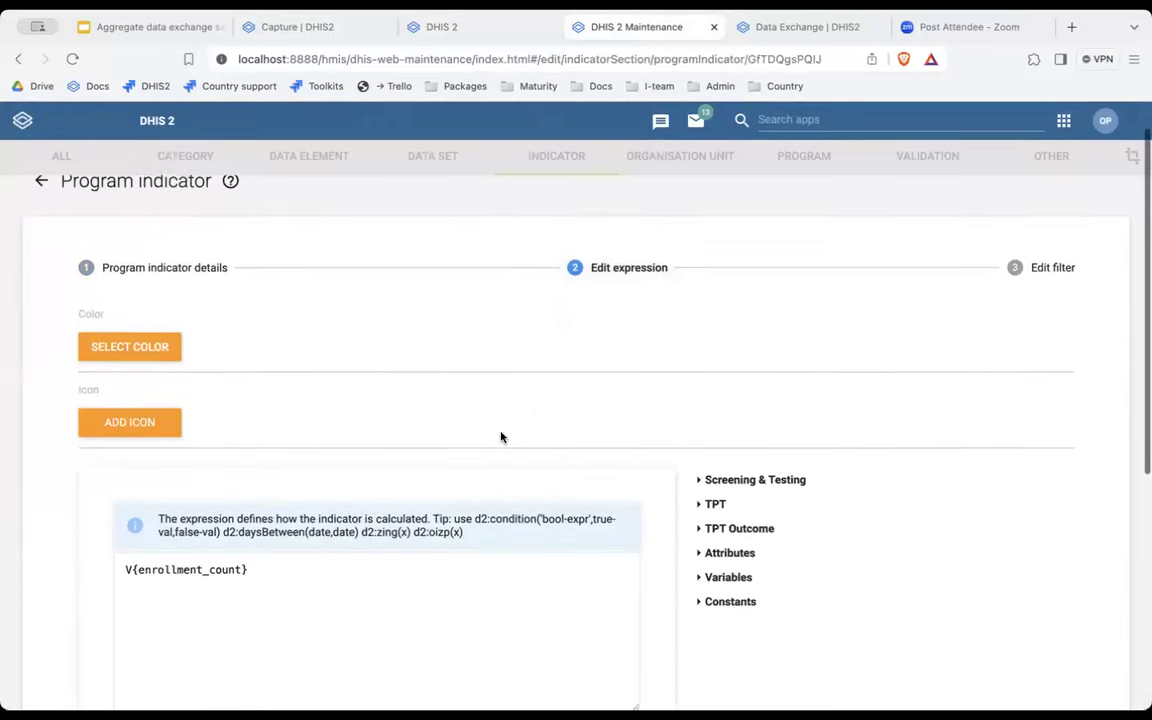
{"action": "left_click", "coordinate": [1040, 262]}
{"action": "scroll", "coordinate": [571, 496], "scroll_direction": "down", "scroll_amount": 3}
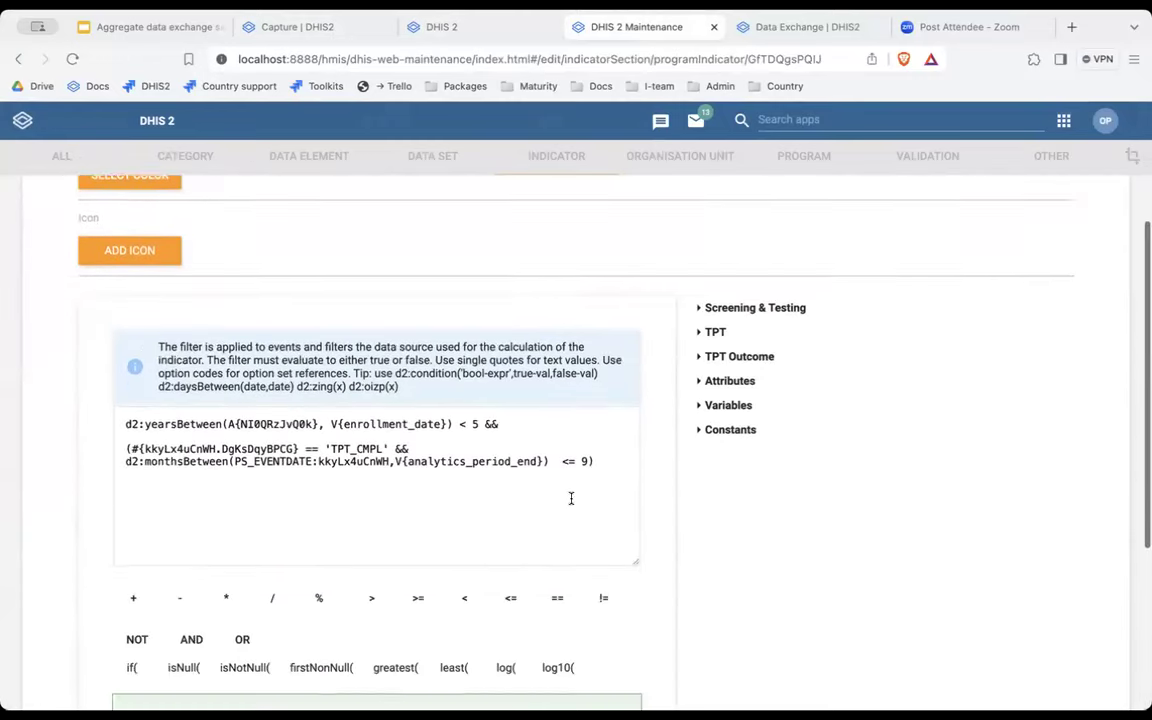
{"action": "left_click_drag", "start_coordinate": [477, 403], "coordinate": [116, 405]}
{"action": "left_click_drag", "start_coordinate": [388, 428], "coordinate": [117, 429]}
{"action": "left_click_drag", "start_coordinate": [598, 441], "coordinate": [390, 428]}
{"action": "scroll", "coordinate": [514, 388], "scroll_direction": "up", "scroll_amount": 3}
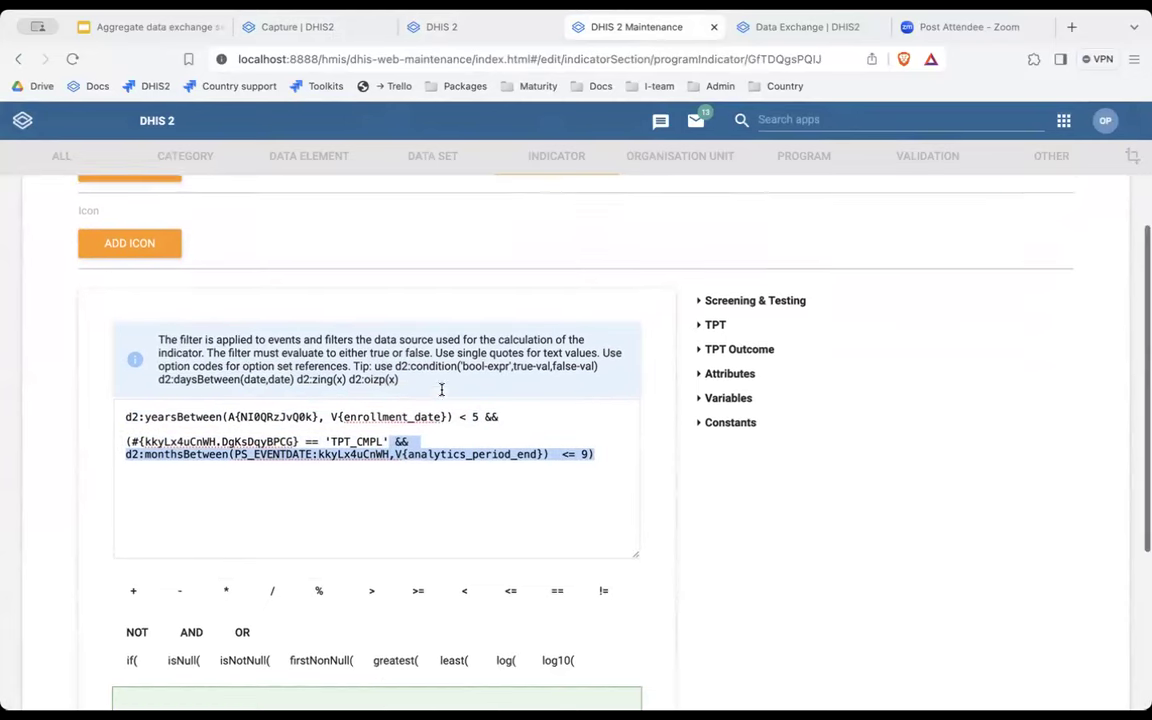
{"action": "left_click", "coordinate": [645, 249]}
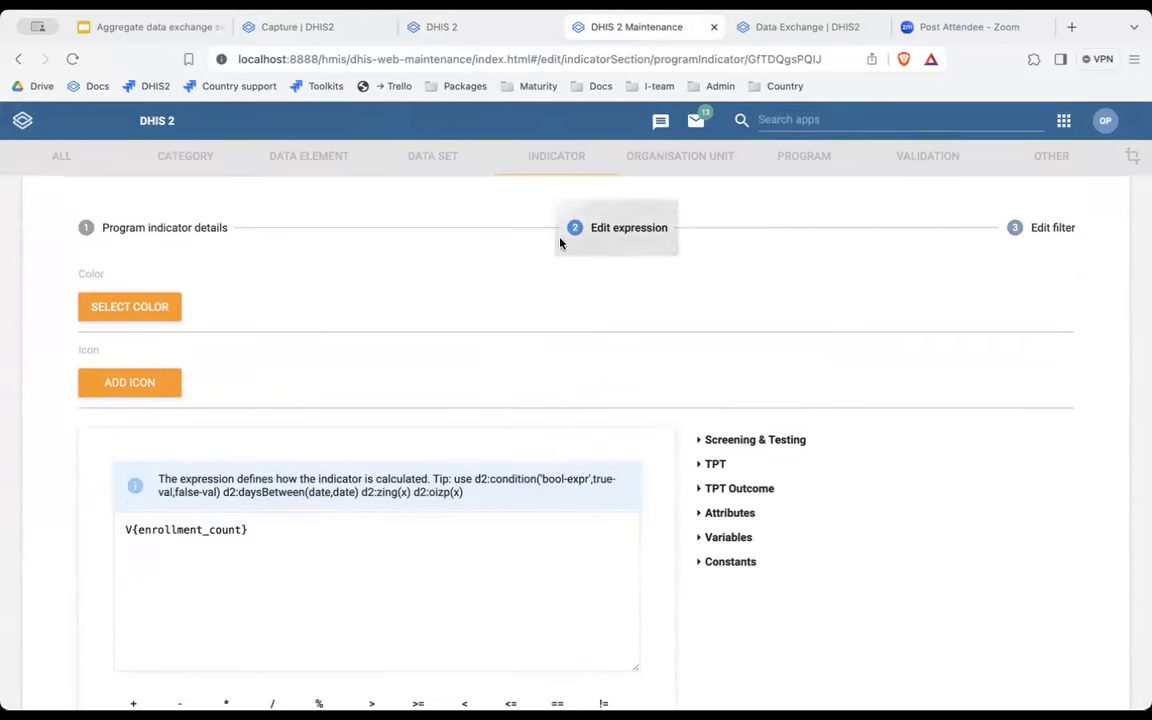
{"action": "left_click", "coordinate": [218, 229]}
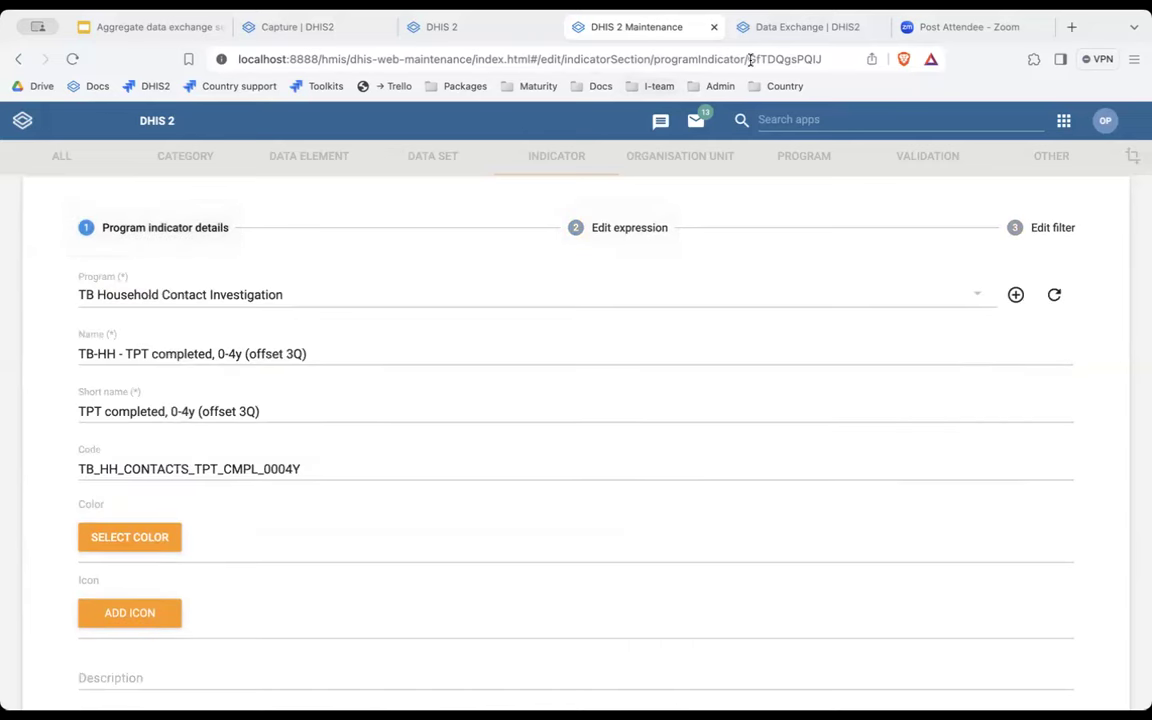
Clear the app search and close the apps menu in the data entry tab.
{"action": "left_click", "coordinate": [494, 35]}
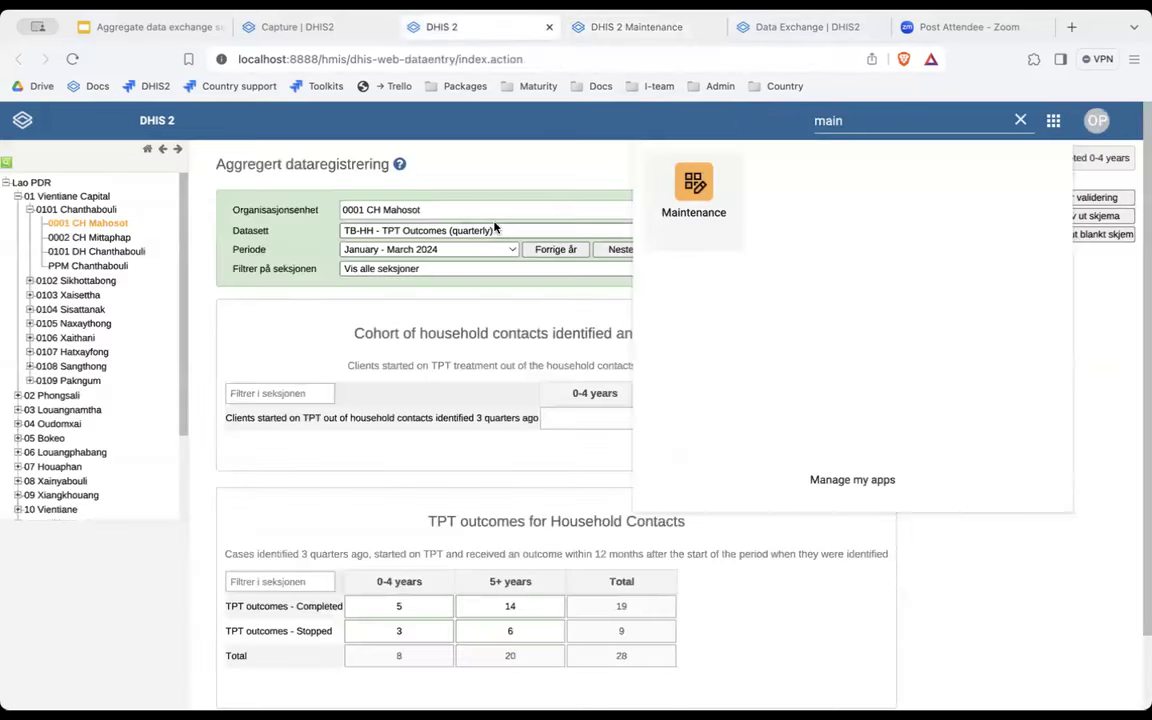
{"action": "left_click", "coordinate": [1021, 121]}
{"action": "scroll", "coordinate": [801, 557], "scroll_direction": "down", "scroll_amount": 2}
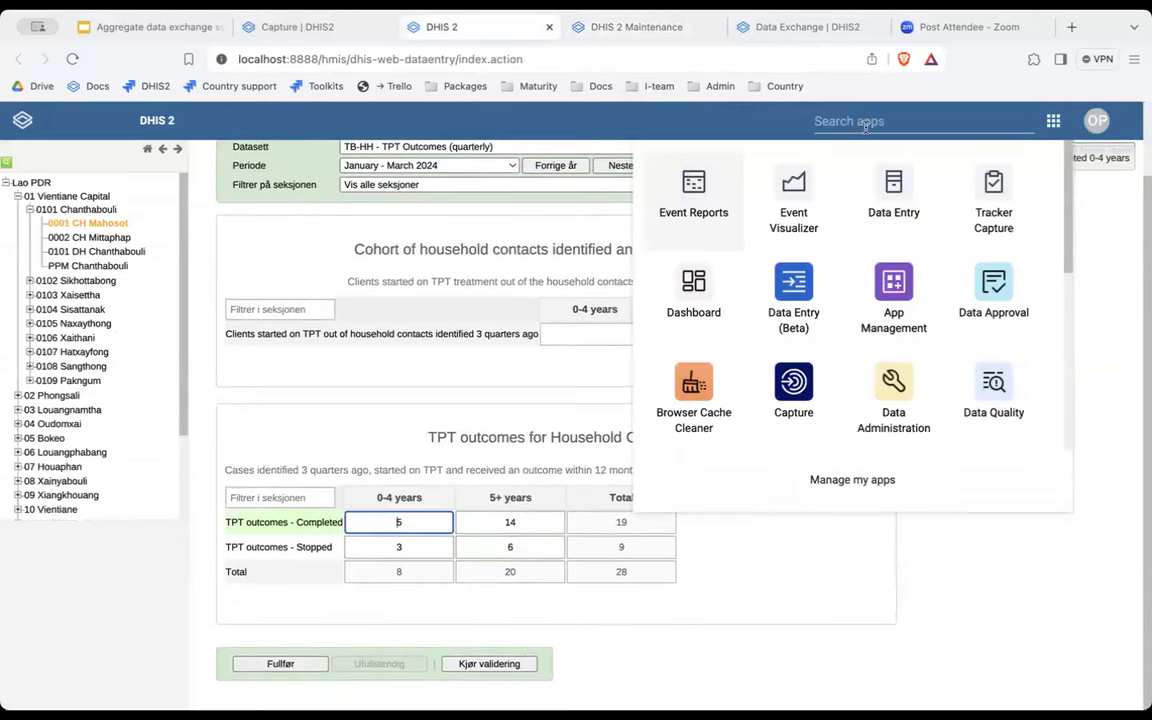
{"action": "left_click", "coordinate": [856, 121]}
{"action": "left_click", "coordinate": [1120, 323]}
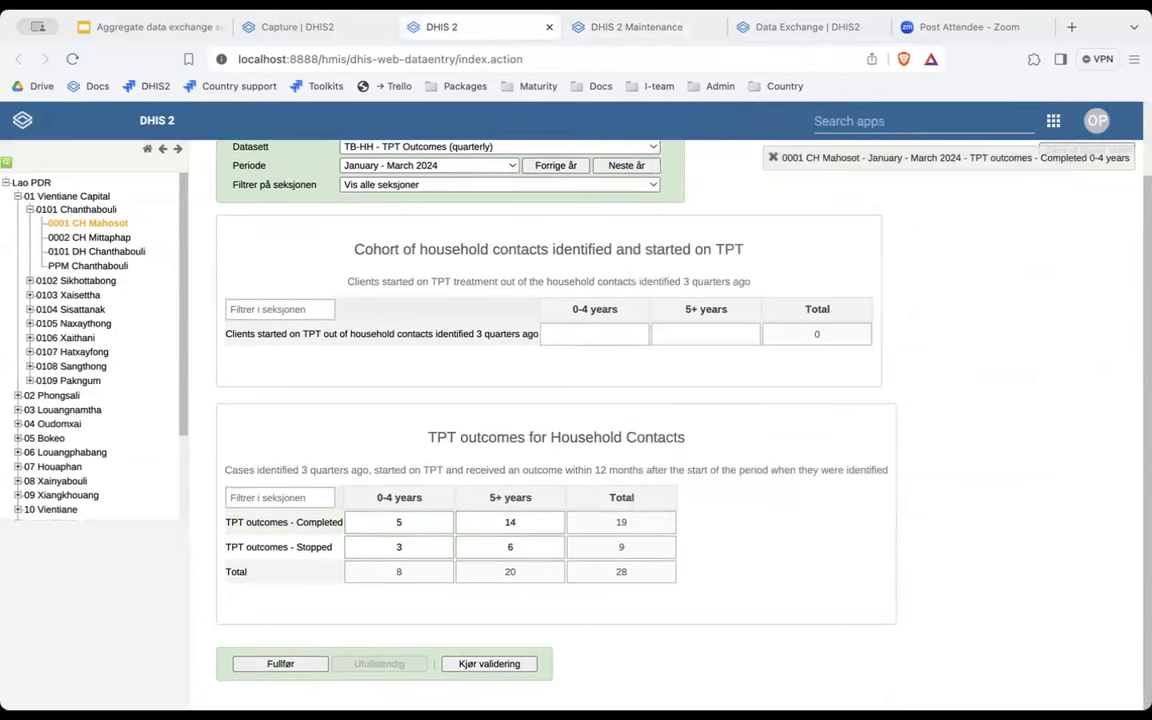
Duplicate the indicator page into a second Maintenance tab and return to the program indicator list.
{"action": "left_click", "coordinate": [622, 25]}
{"action": "left_click", "coordinate": [636, 56]}
{"action": "key", "text": "super+Return"}
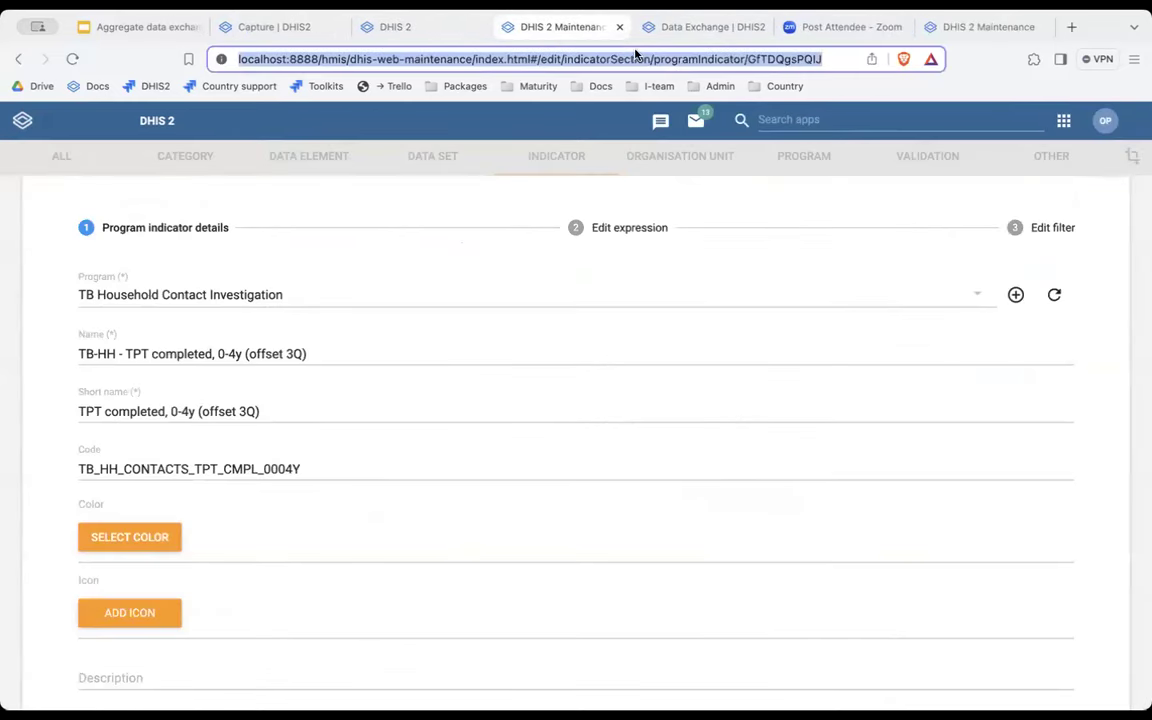
{"action": "left_click_drag", "start_coordinate": [949, 30], "coordinate": [664, 30]}
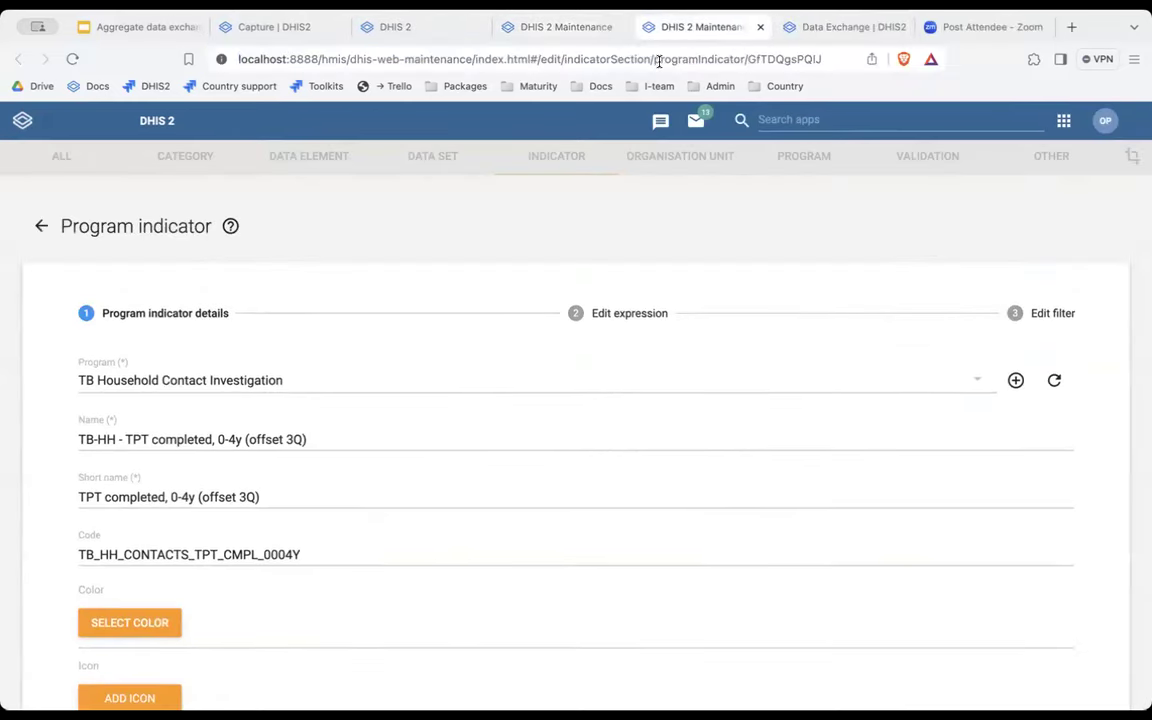
{"action": "left_click", "coordinate": [41, 226]}
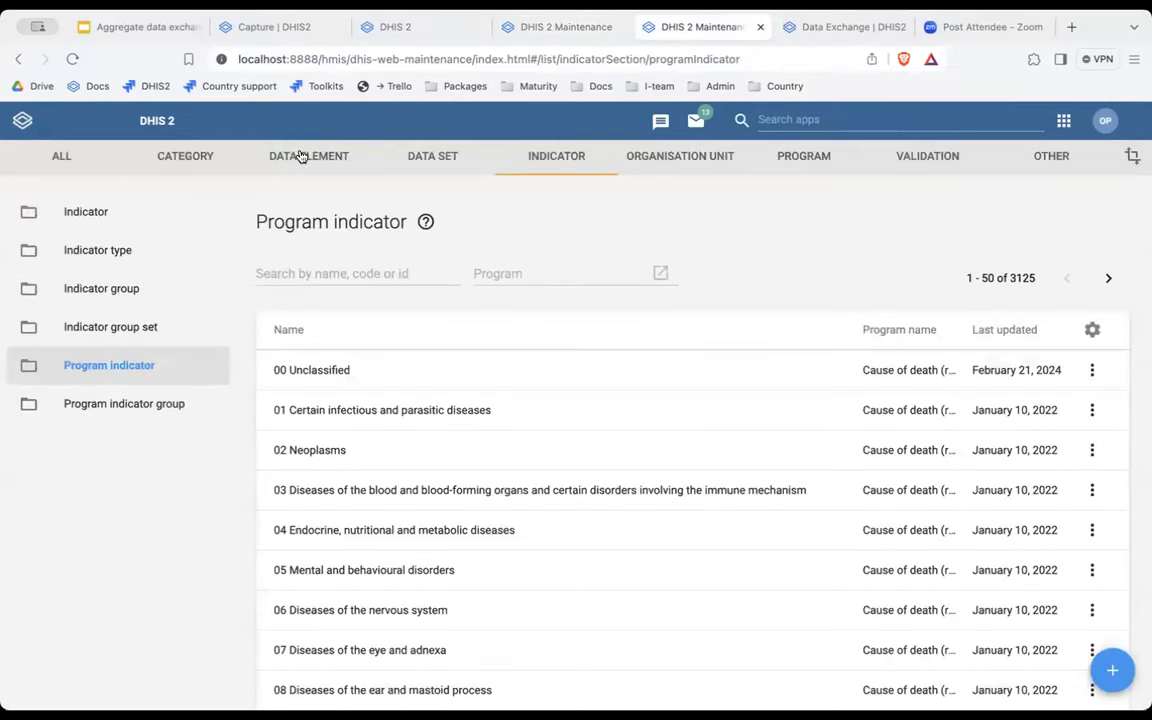
Search data elements for 'TPT Compl' and open TB-HH - TPT outcomes - Completed.
{"action": "left_click", "coordinate": [301, 158]}
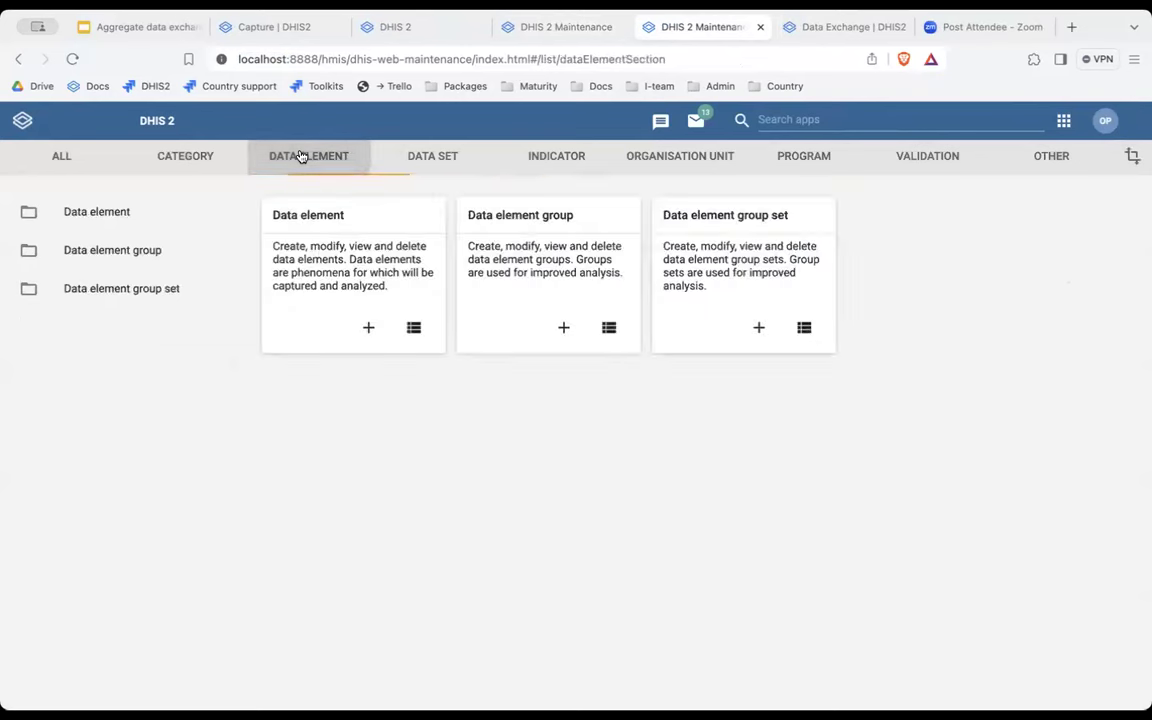
{"action": "left_click", "coordinate": [320, 225]}
{"action": "left_click", "coordinate": [360, 290]}
{"action": "type", "text": "TPT Compl"}
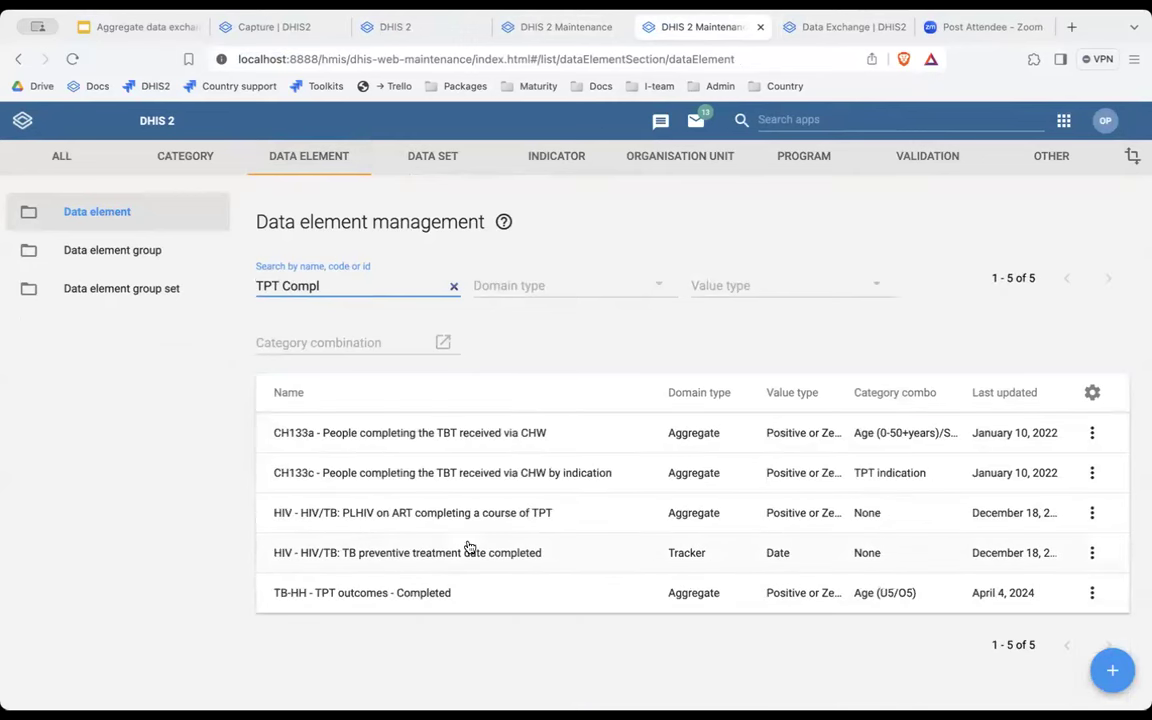
{"action": "scroll", "coordinate": [360, 560], "scroll_direction": "down", "scroll_amount": 1}
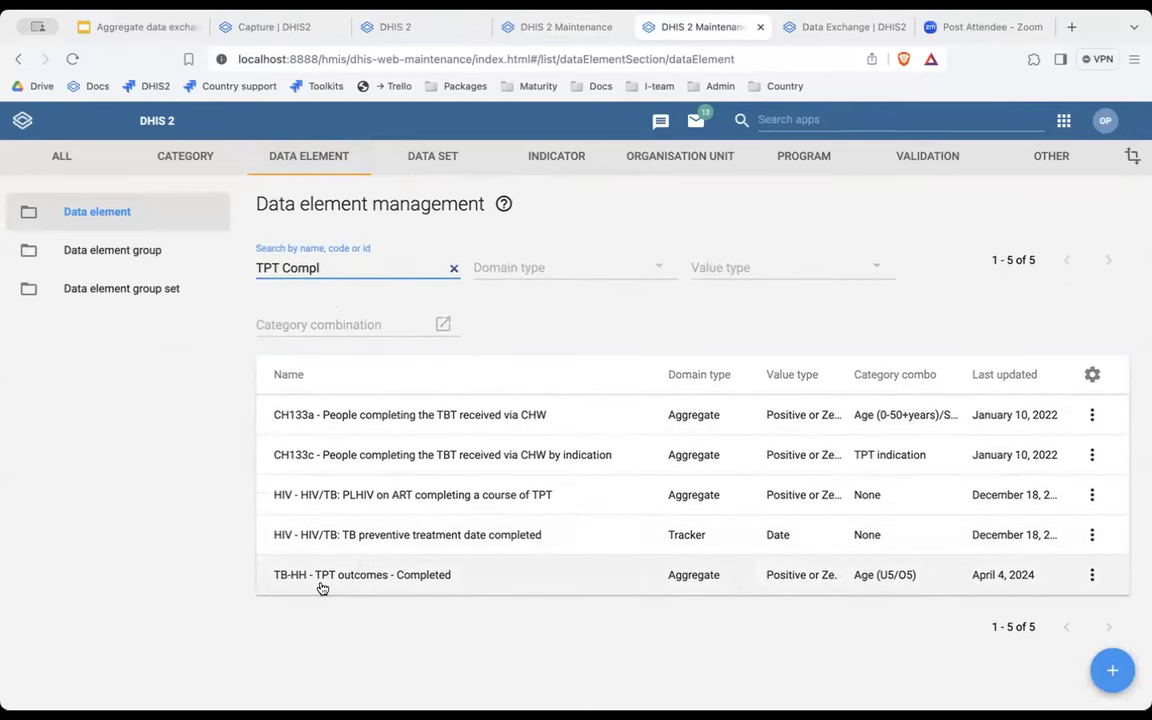
{"action": "left_click", "coordinate": [443, 585]}
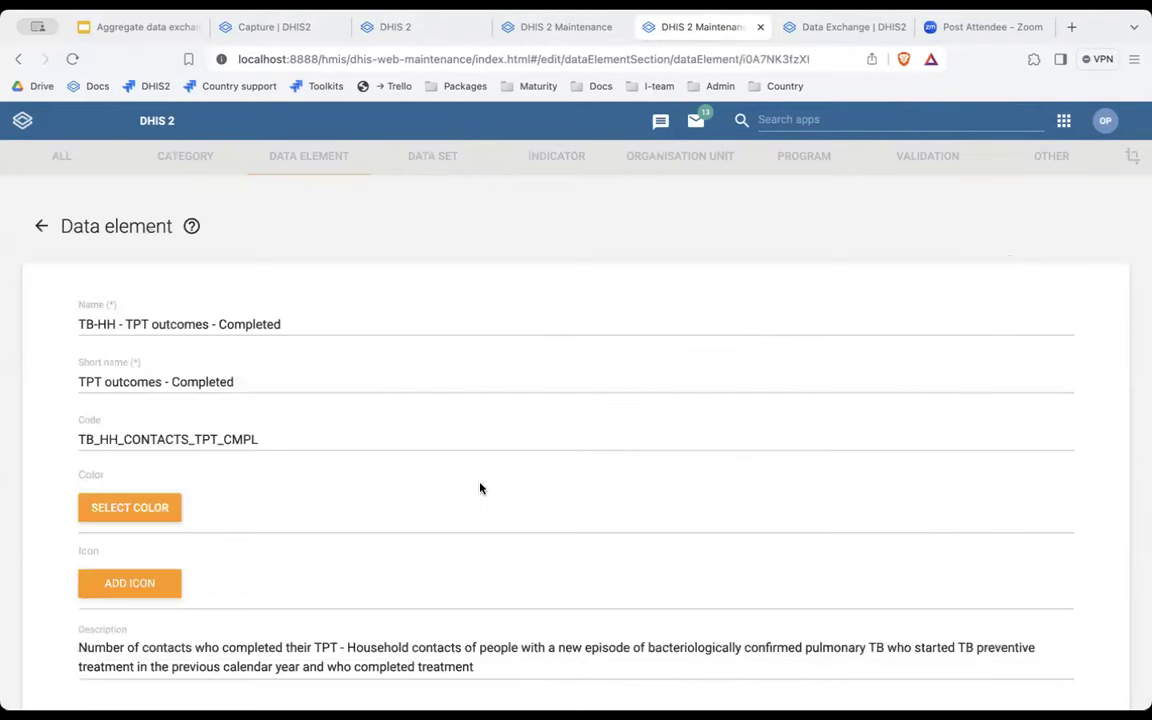
Compare the data element with the TPT completed, 0-4y program indicator form.
{"action": "left_click", "coordinate": [566, 24]}
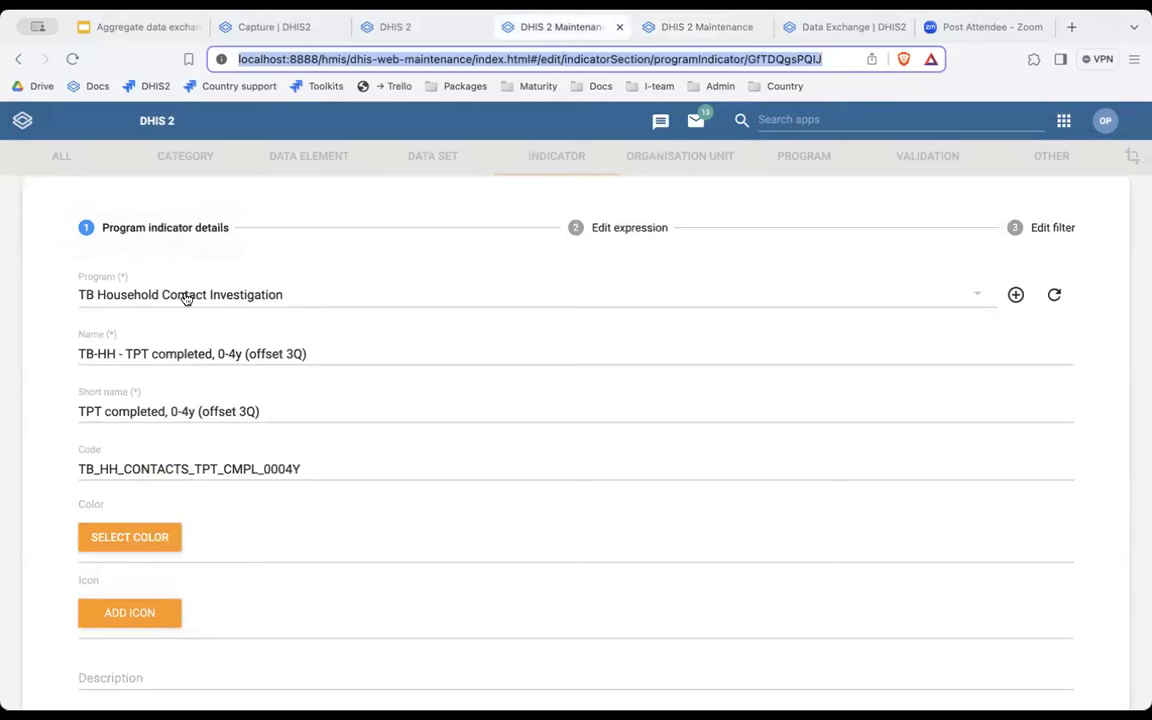
{"action": "left_click", "coordinate": [686, 24]}
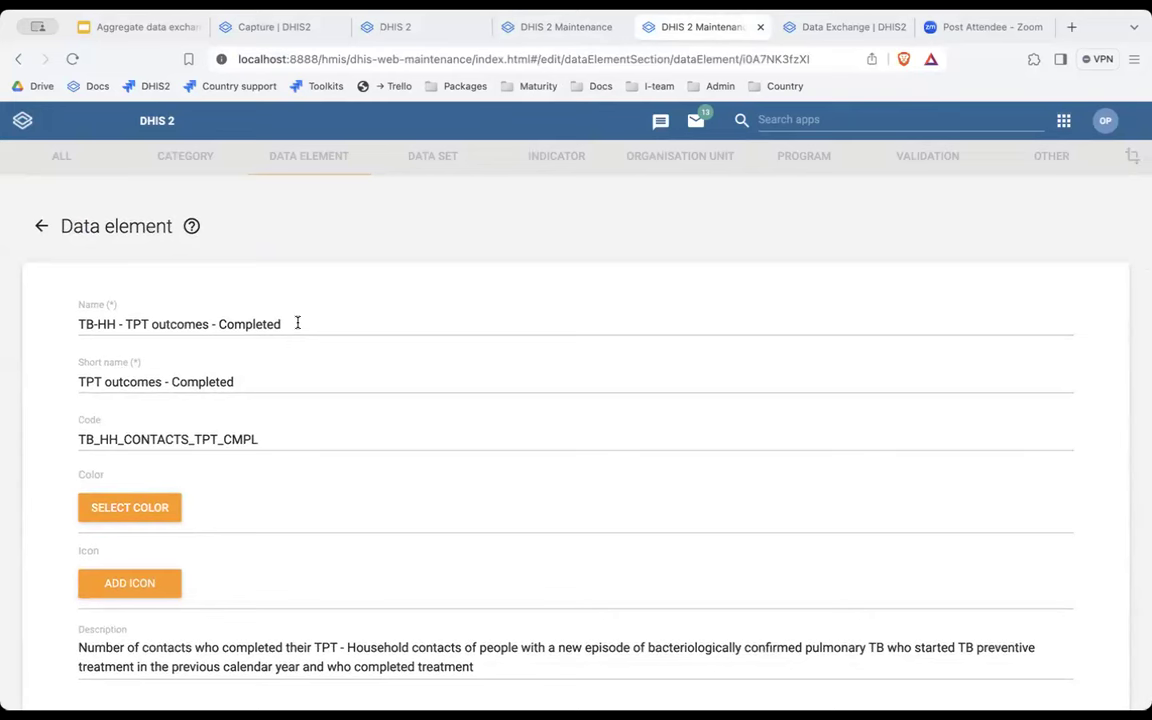
{"action": "left_click", "coordinate": [548, 26]}
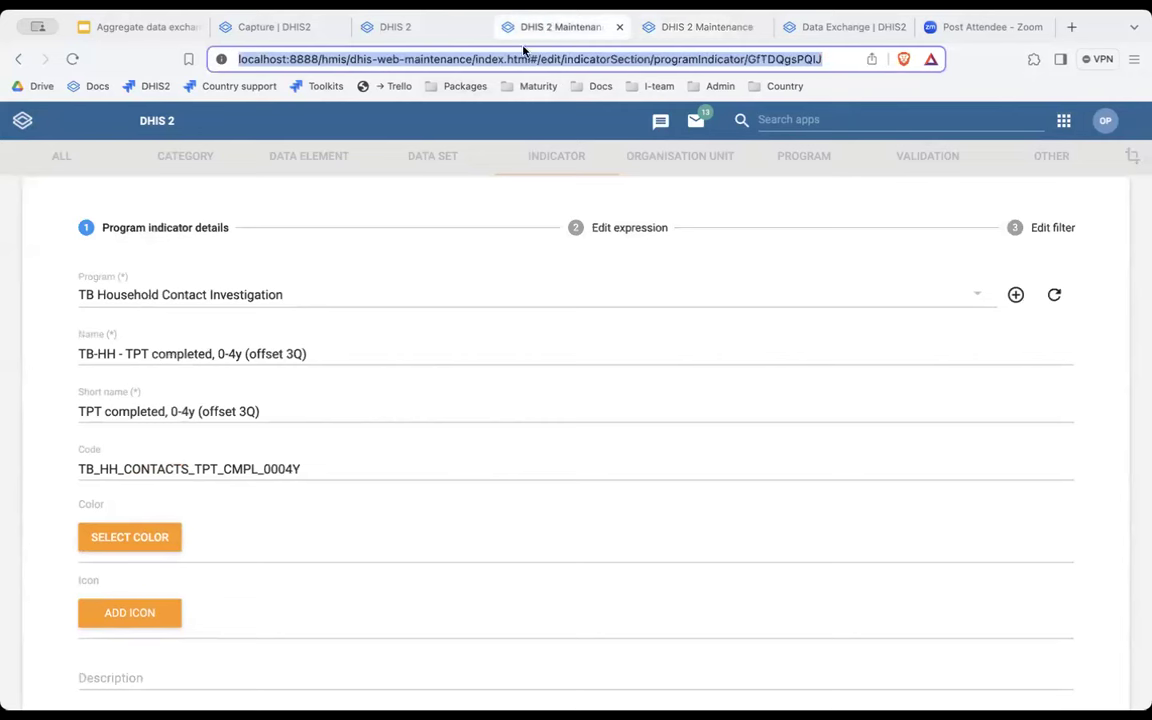
Select the _0004Y suffix in the program indicator's Code field to examine it.
{"action": "left_click", "coordinate": [315, 465]}
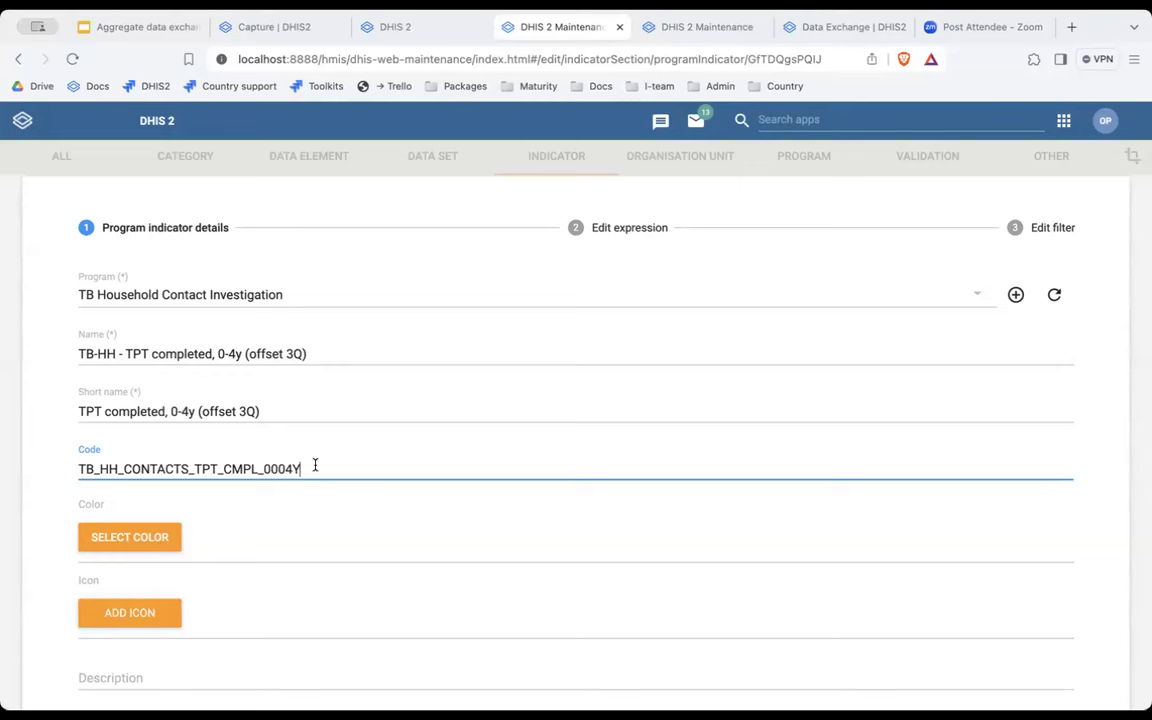
{"action": "left_click_drag", "start_coordinate": [218, 469], "coordinate": [78, 471]}
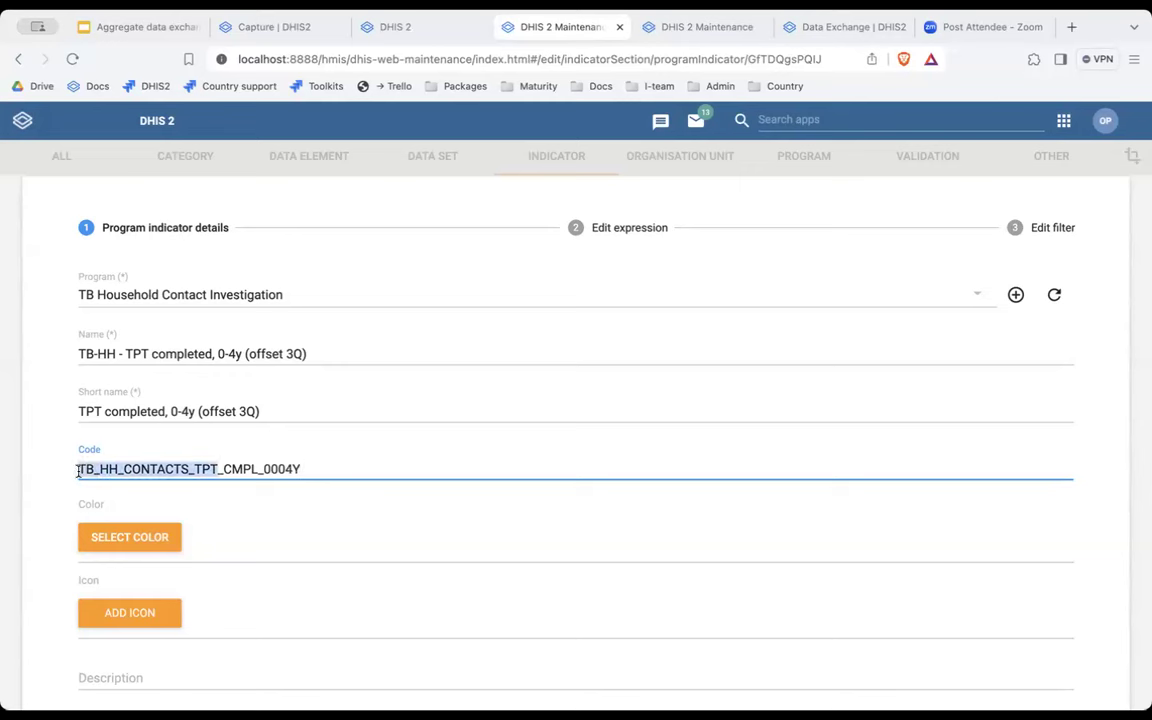
{"action": "left_click", "coordinate": [257, 469]}
{"action": "key", "text": "shift+End"}
{"action": "key", "text": "shift+Home"}
{"action": "key", "text": "shift+End"}
{"action": "left_click", "coordinate": [257, 469]}
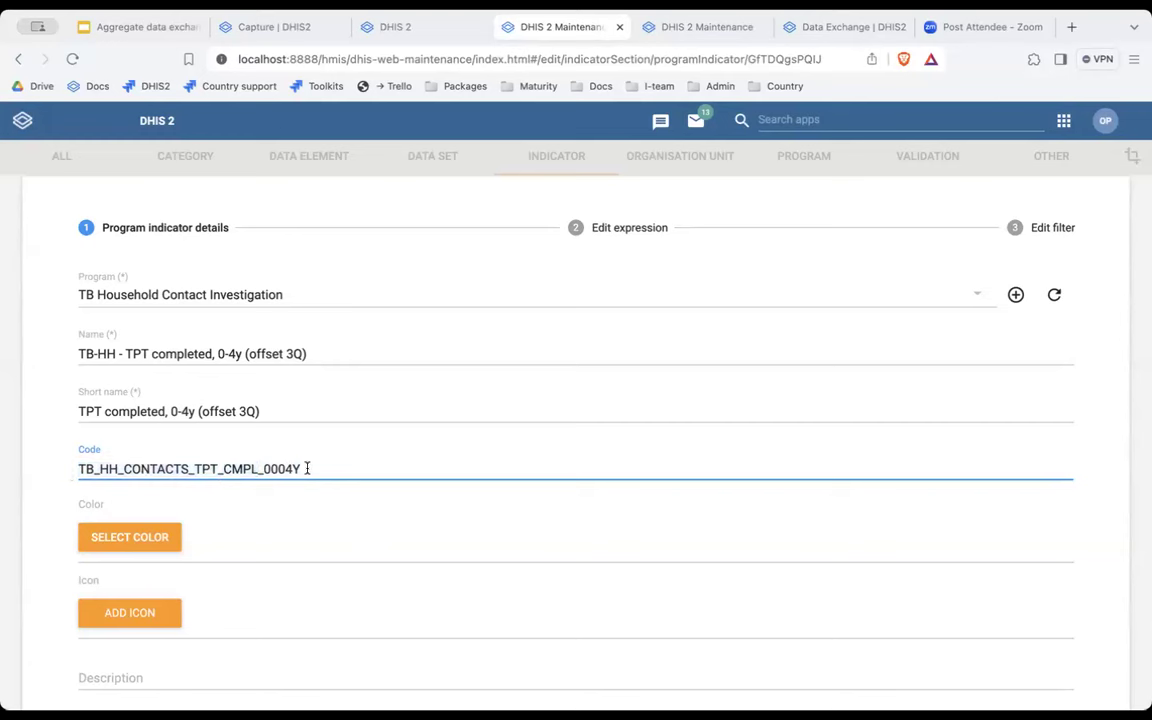
{"action": "key", "text": "shift+End"}
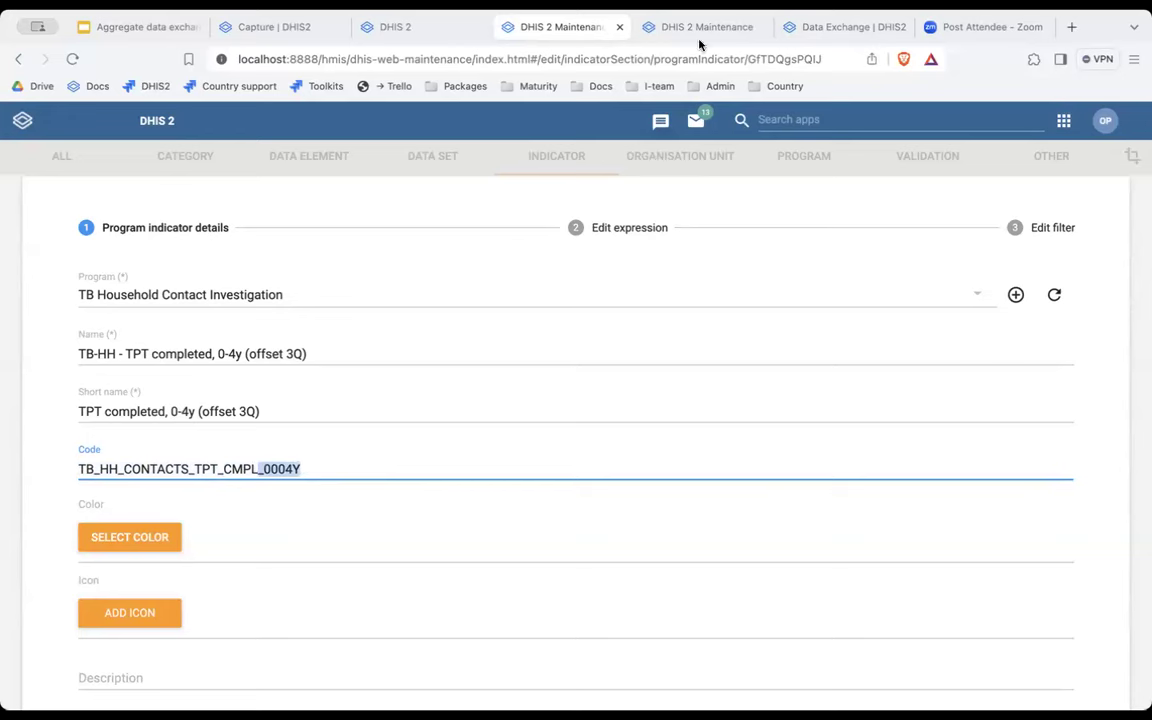
Compare it with the data element's code, then open the Data element list in a new tab.
{"action": "left_click", "coordinate": [712, 28]}
{"action": "left_click_drag", "start_coordinate": [260, 439], "coordinate": [82, 443]}
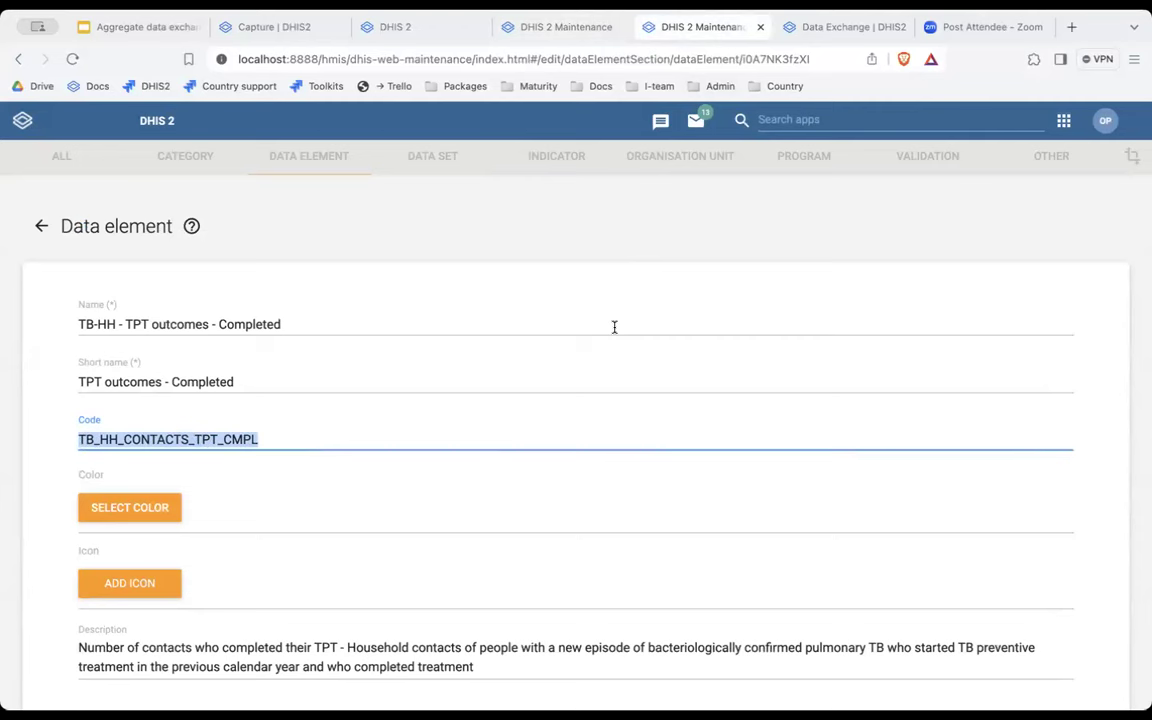
{"action": "left_click", "coordinate": [571, 37]}
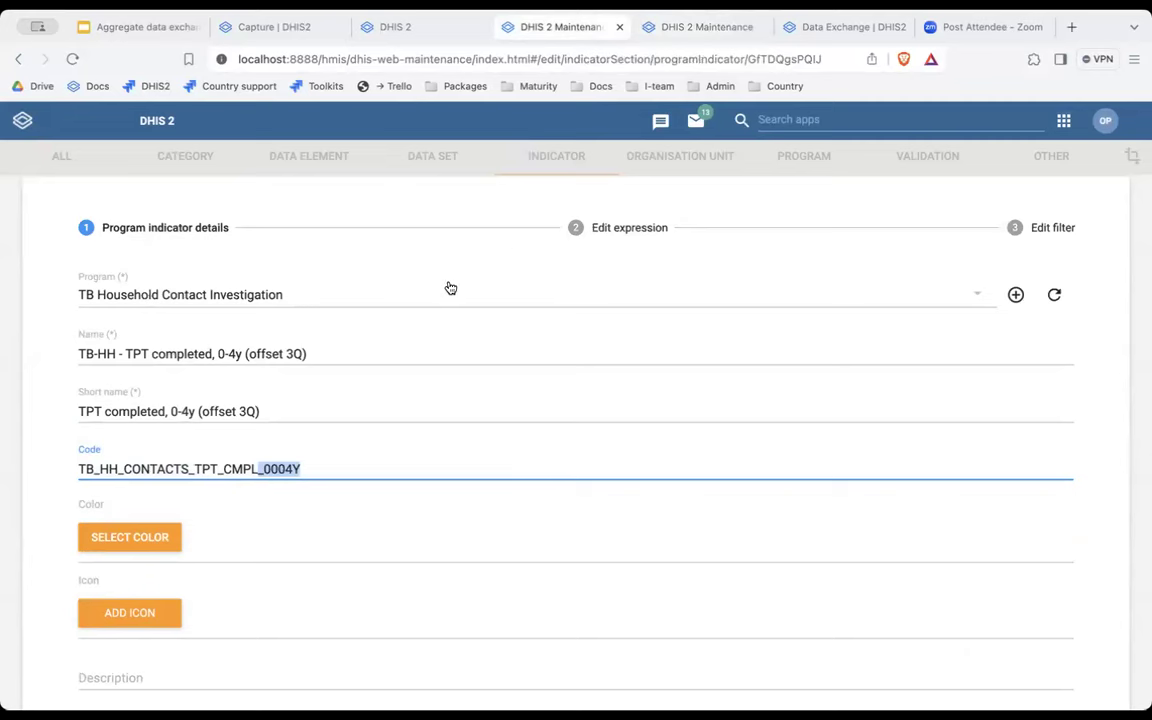
{"action": "left_click", "coordinate": [695, 38]}
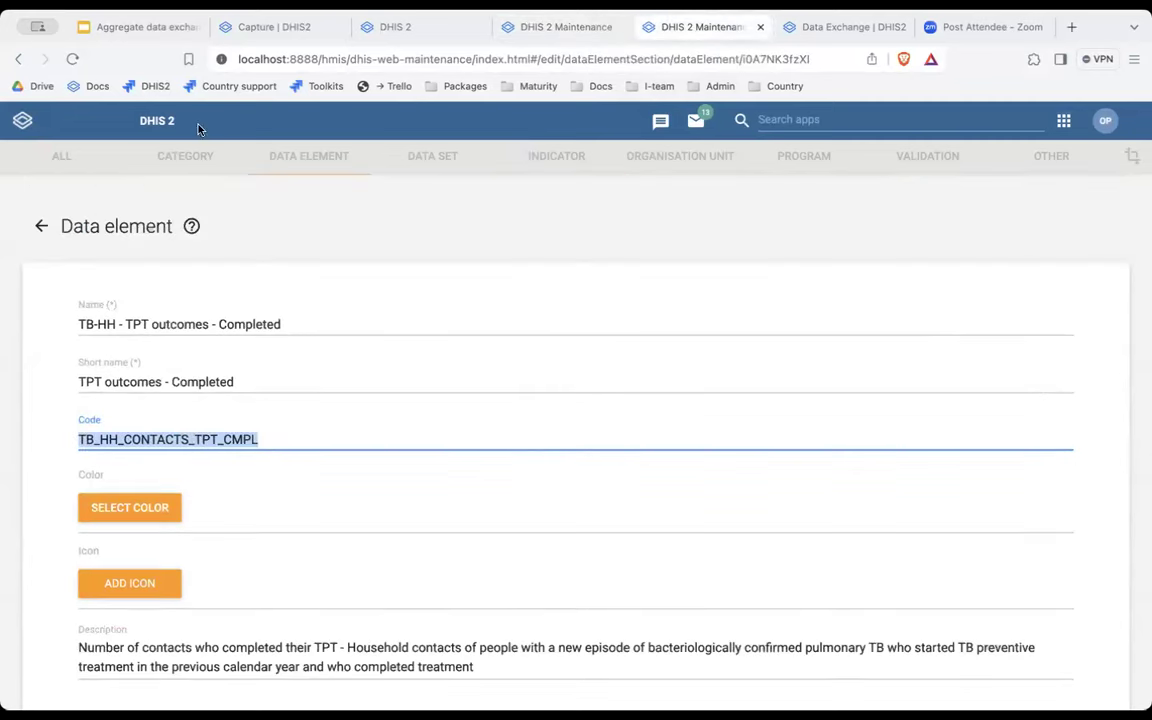
{"action": "middle_click", "coordinate": [18, 59]}
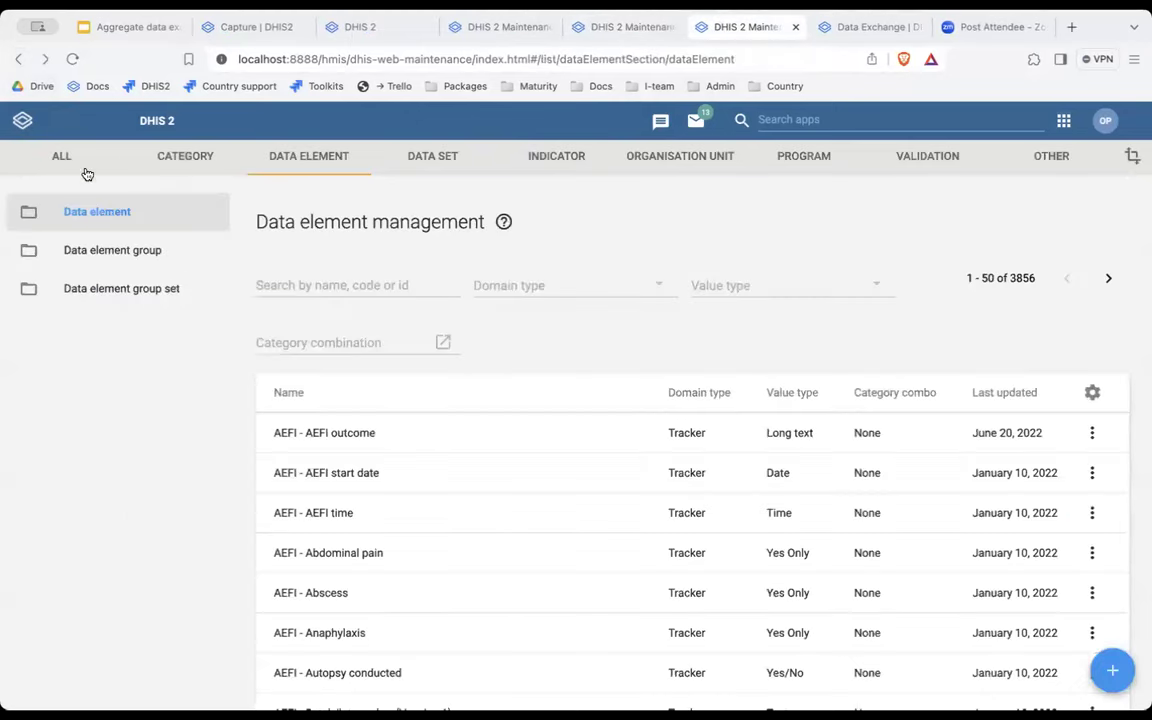
Open the 'Data element for aggregate data export' attribute under Other > Attribute.
{"action": "left_click", "coordinate": [1060, 158]}
{"action": "left_click", "coordinate": [558, 228]}
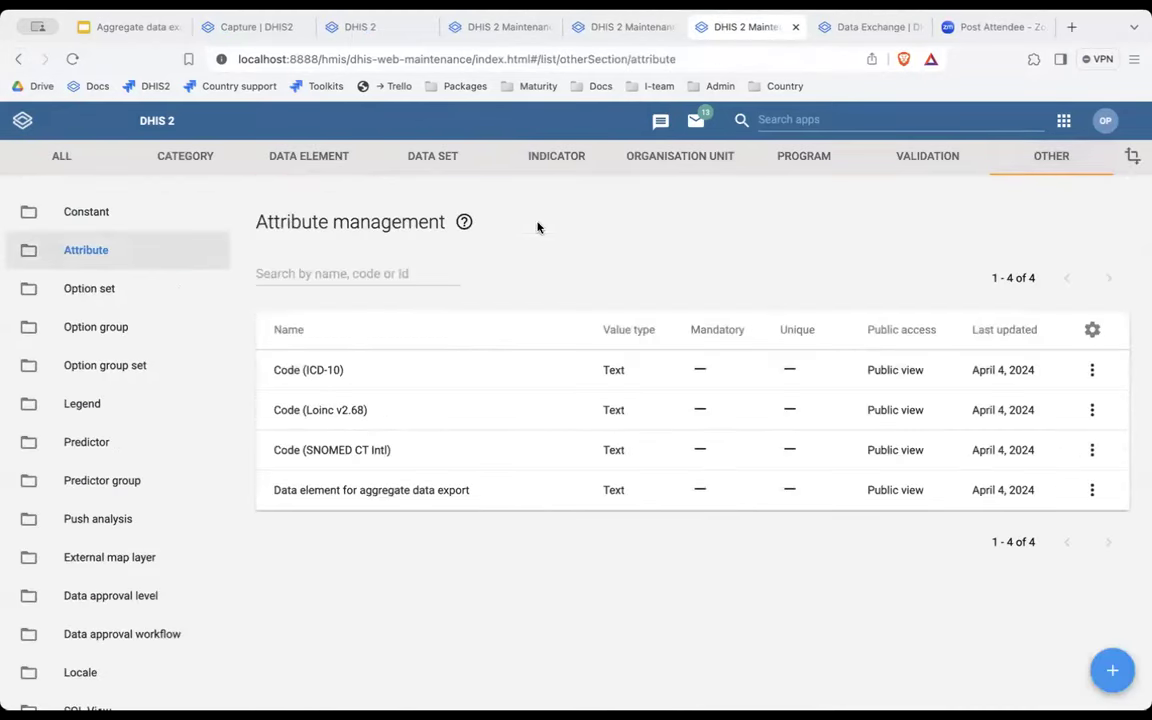
{"action": "left_click", "coordinate": [371, 495]}
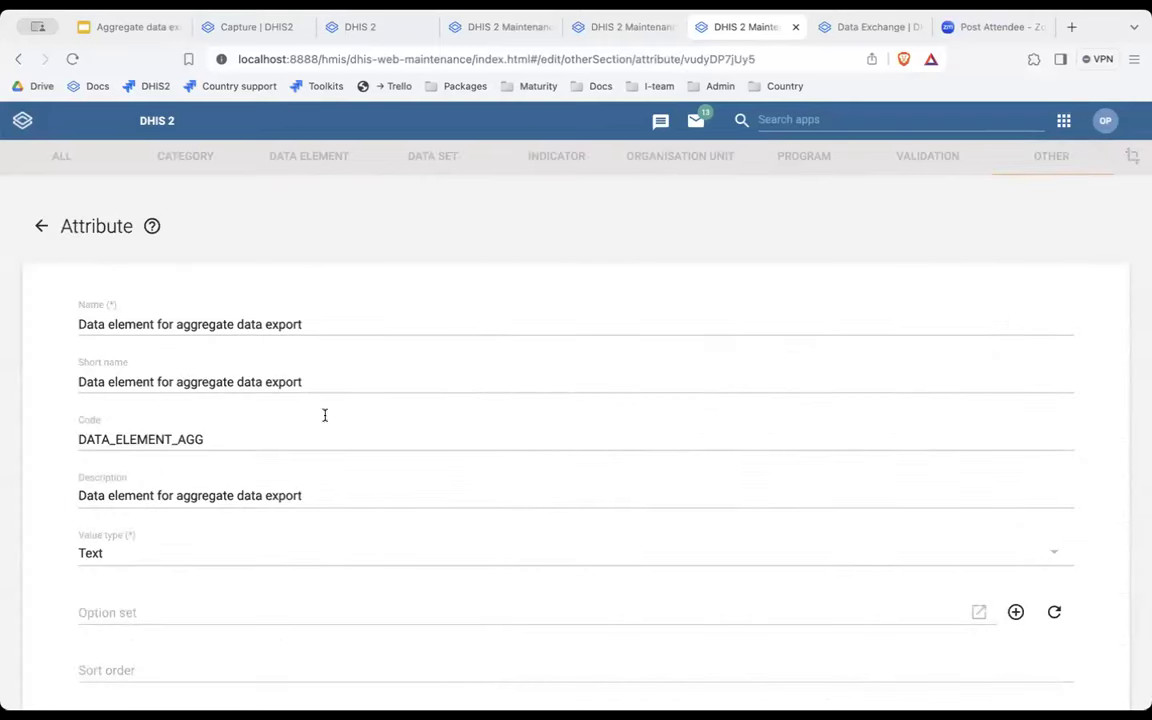
{"action": "scroll", "coordinate": [140, 548], "scroll_direction": "down", "scroll_amount": 3}
{"action": "scroll", "coordinate": [139, 548], "scroll_direction": "down", "scroll_amount": 2}
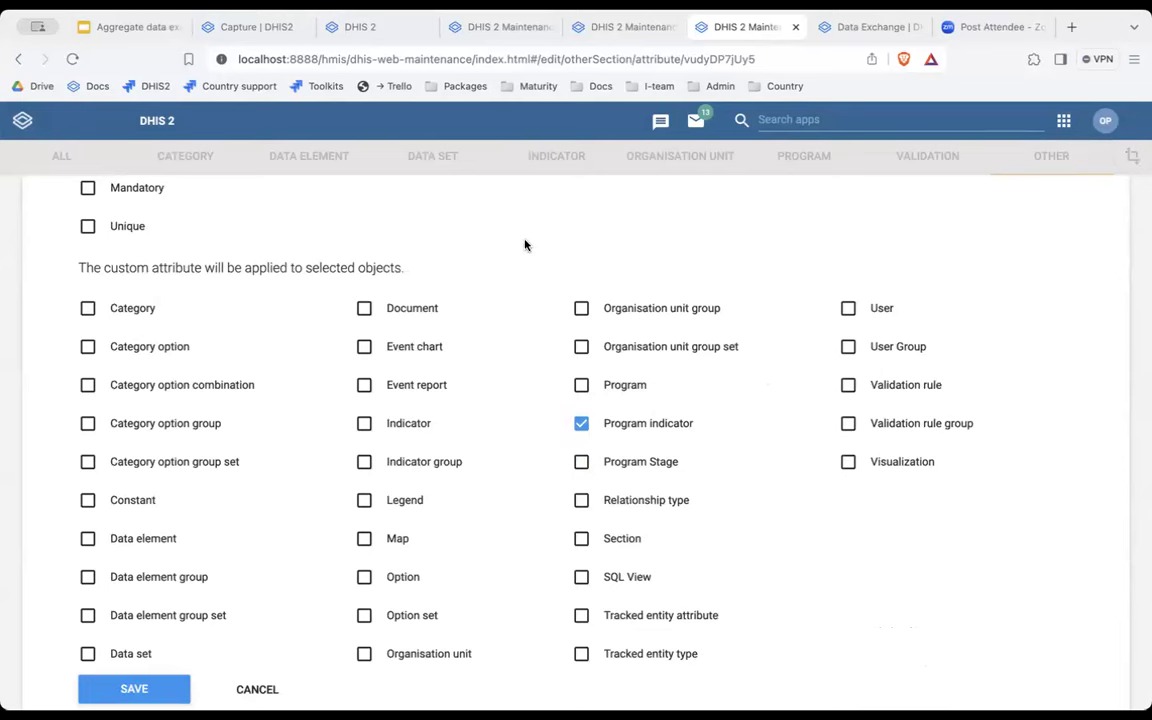
Review the indicator's export fields, TB_HH_CONTACTS_TPT_CMPL and TB_0004Y, against the data element's code.
{"action": "left_click", "coordinate": [512, 34]}
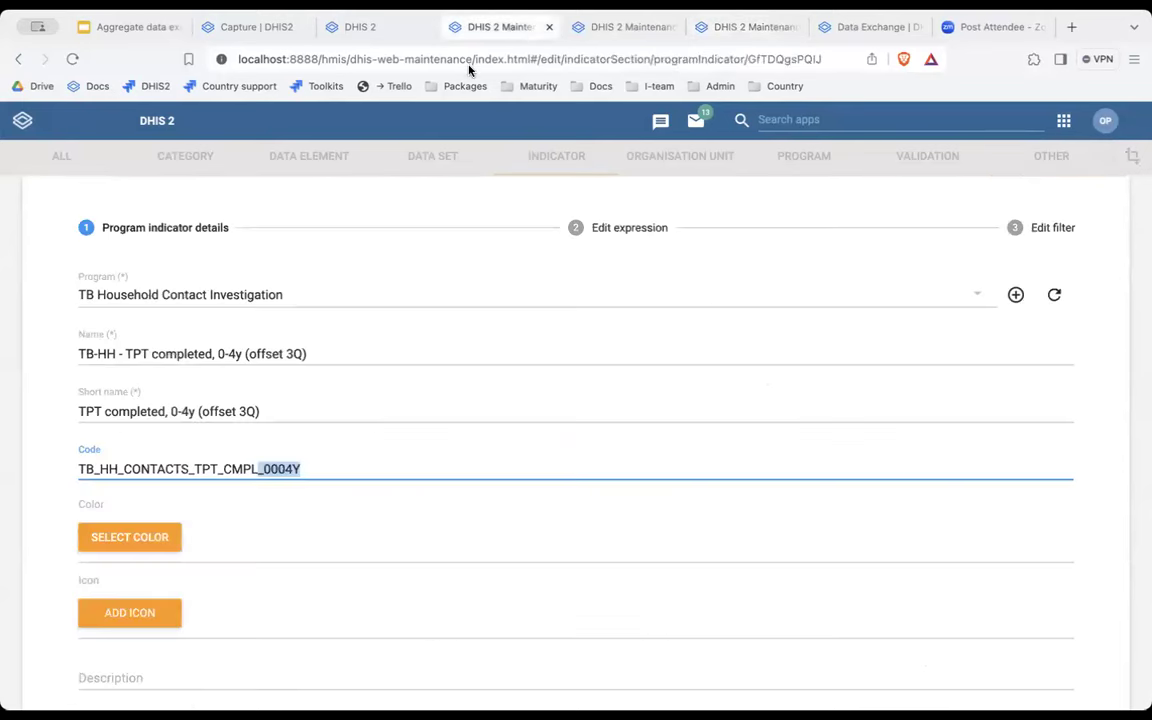
{"action": "left_click", "coordinate": [294, 535]}
{"action": "scroll", "coordinate": [293, 535], "scroll_direction": "down", "scroll_amount": 12}
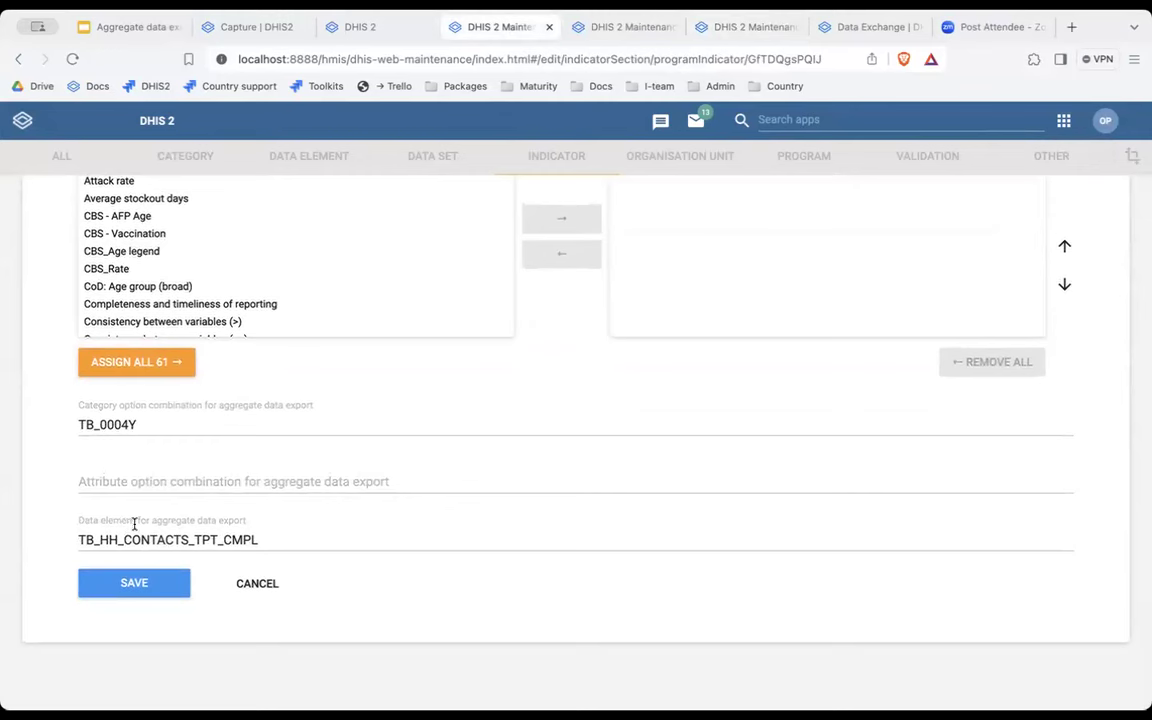
{"action": "left_click_drag", "start_coordinate": [273, 543], "coordinate": [72, 541]}
{"action": "left_click", "coordinate": [612, 26]}
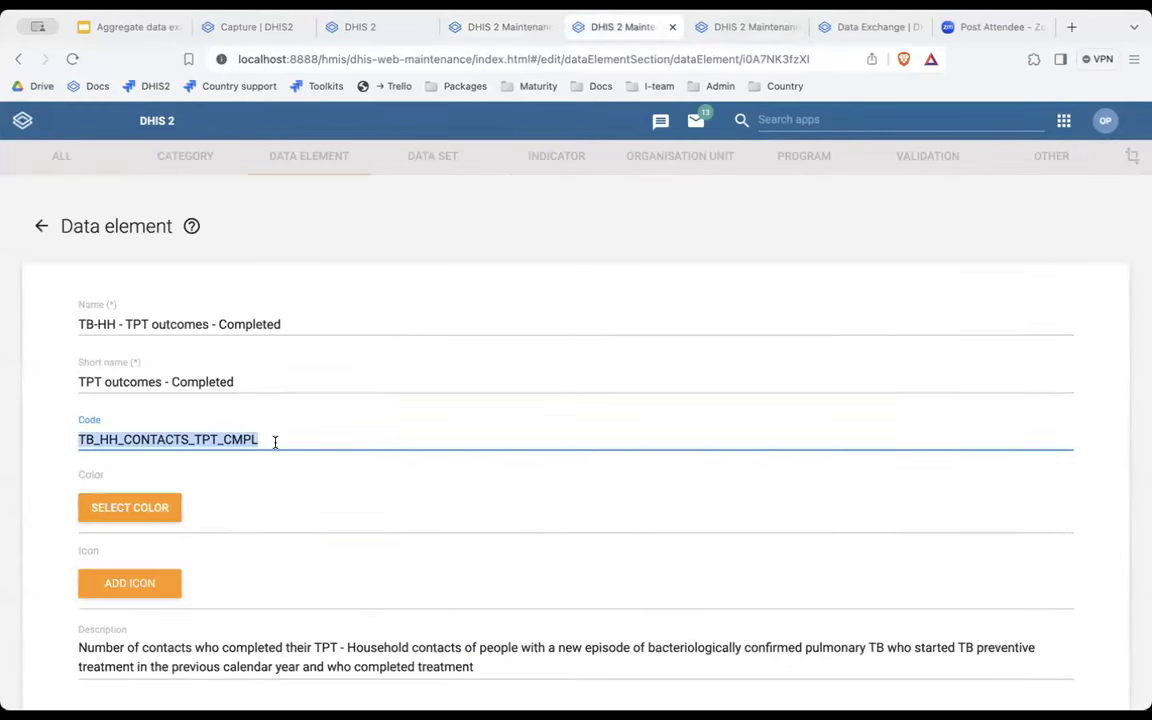
{"action": "left_click", "coordinate": [500, 40]}
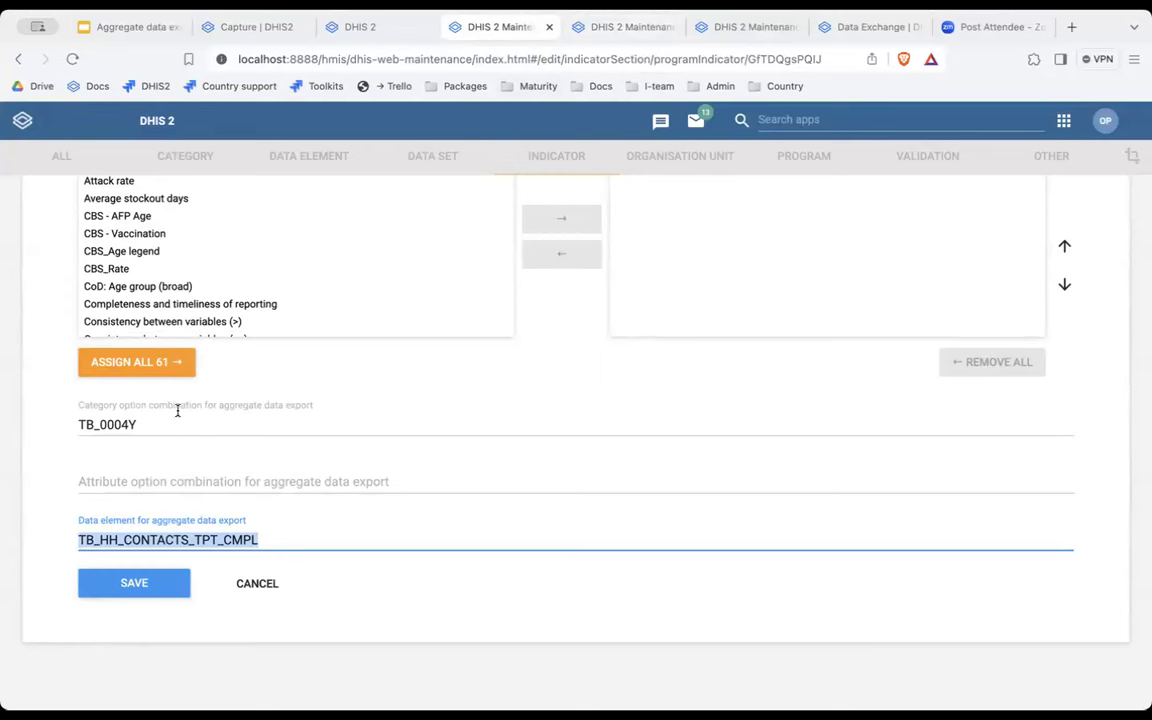
{"action": "left_click", "coordinate": [177, 410]}
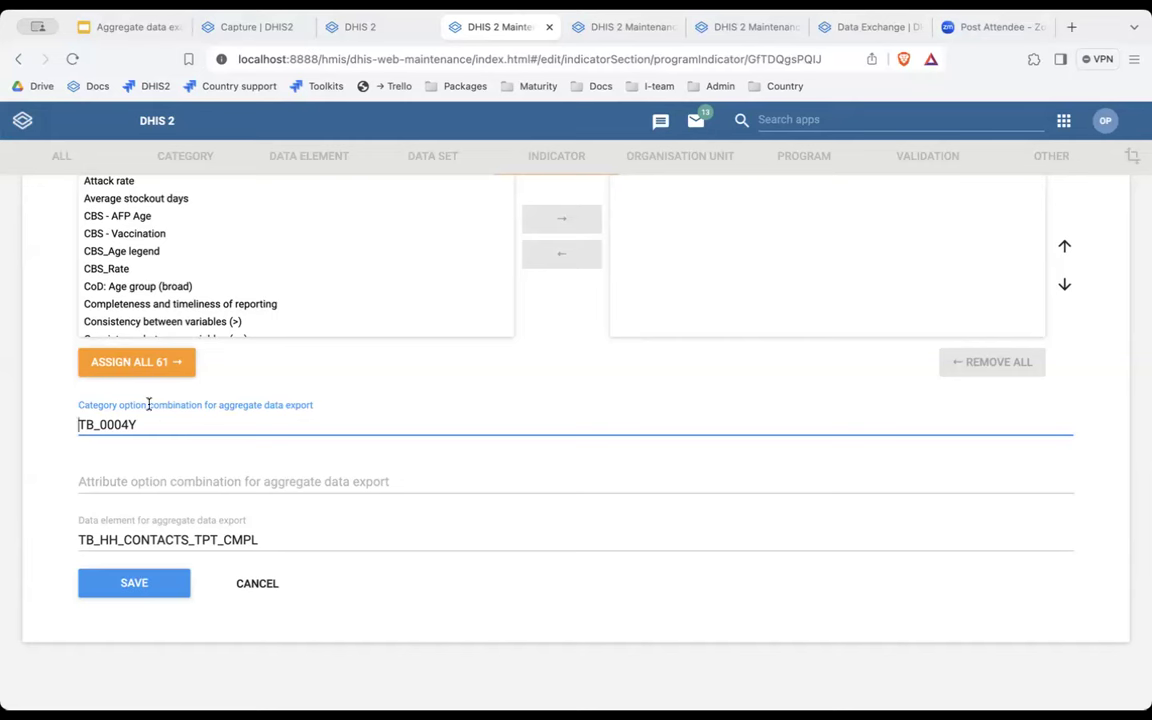
{"action": "left_click", "coordinate": [268, 541]}
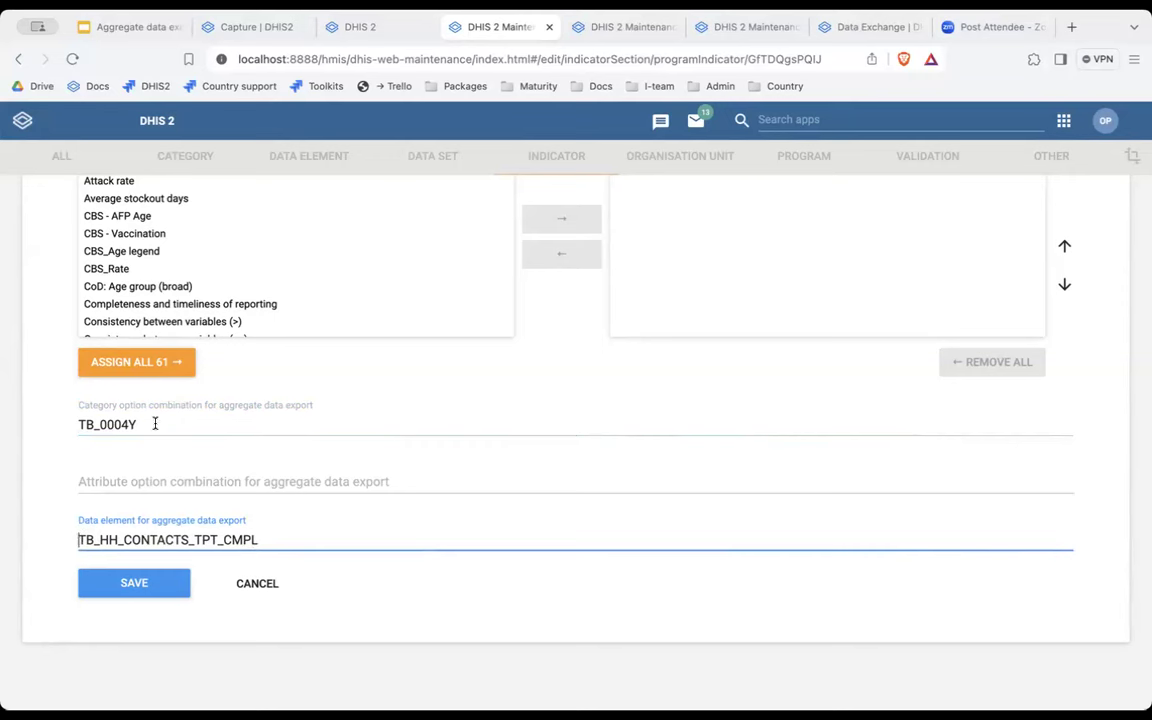
{"action": "left_click_drag", "start_coordinate": [155, 424], "coordinate": [69, 424]}
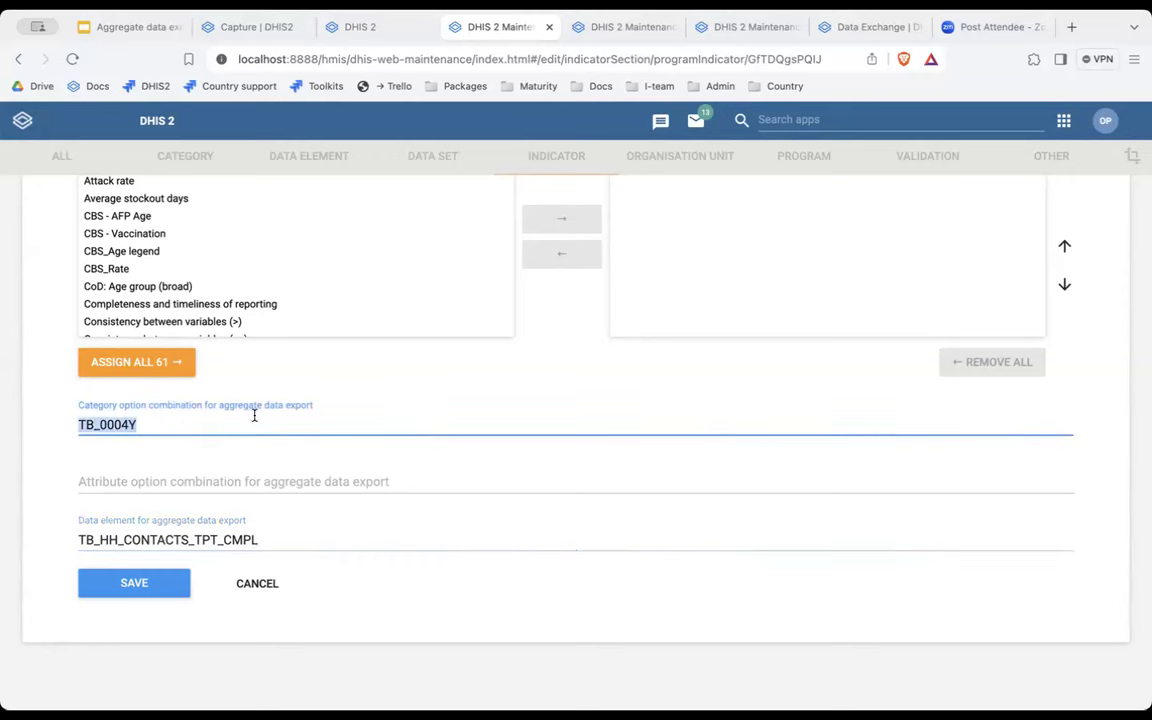
{"action": "left_click", "coordinate": [147, 425]}
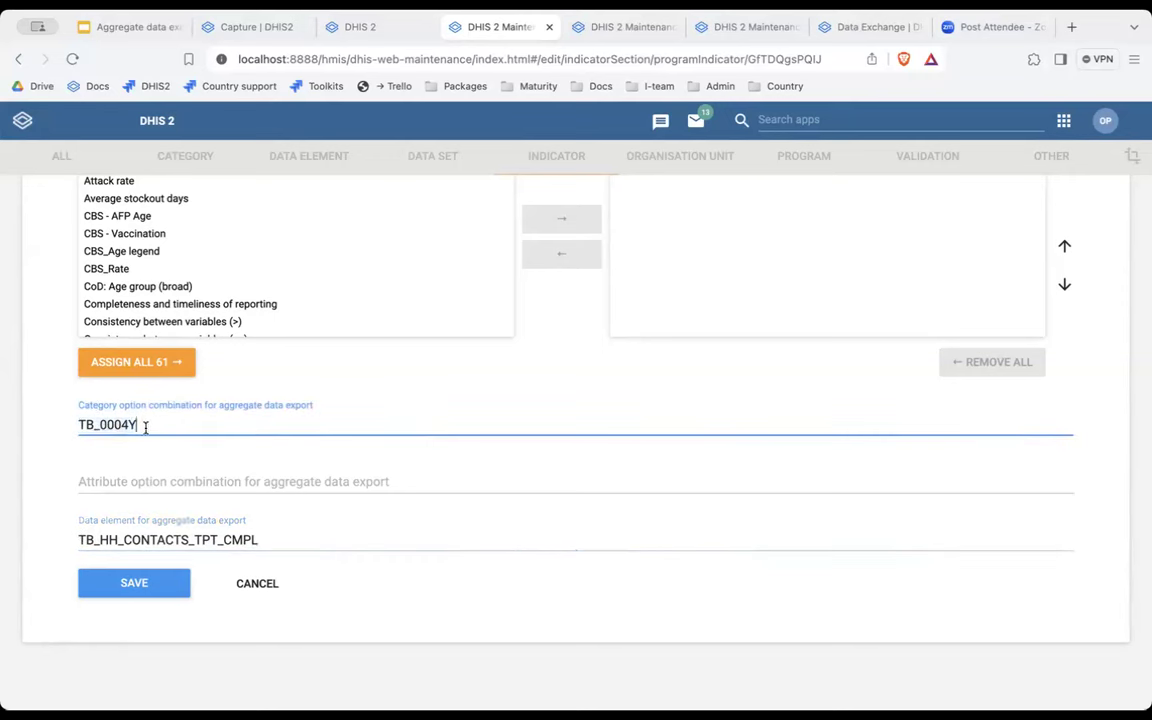
{"action": "double_click", "coordinate": [75, 424]}
Inspect the 0-4 years Completed cell in Data Entry to get its input ID.
{"action": "key", "text": "ctrl+shift+Tab"}
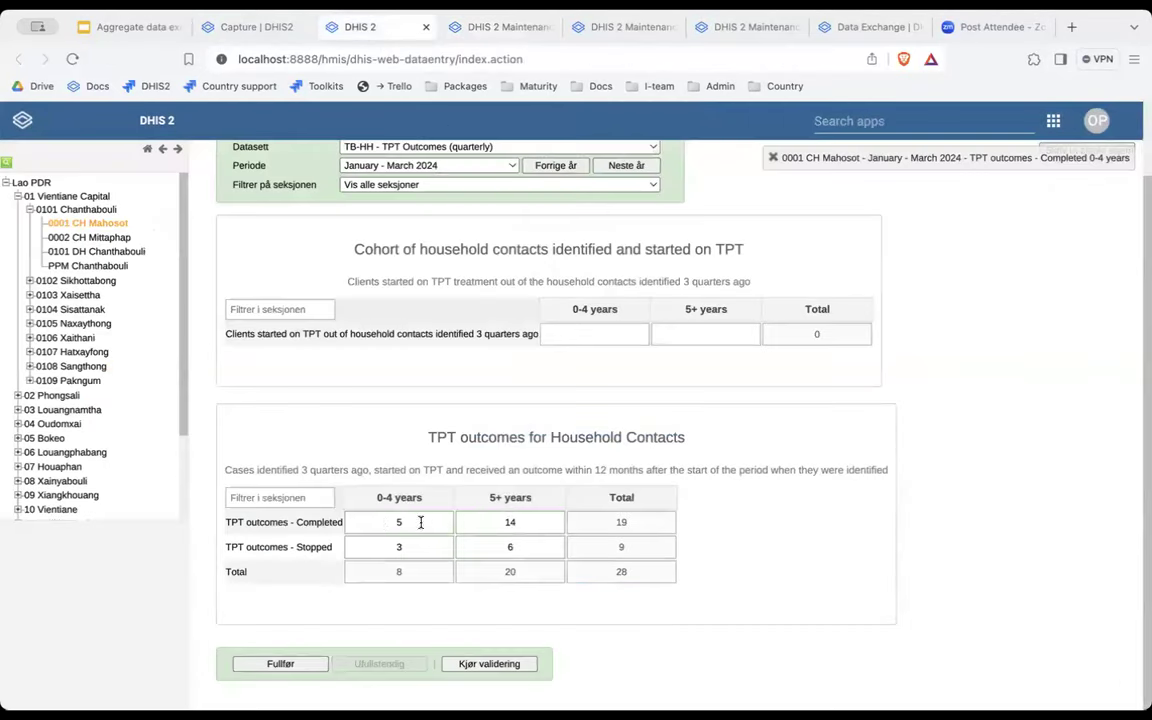
{"action": "left_click", "coordinate": [389, 520]}
{"action": "right_click", "coordinate": [410, 530]}
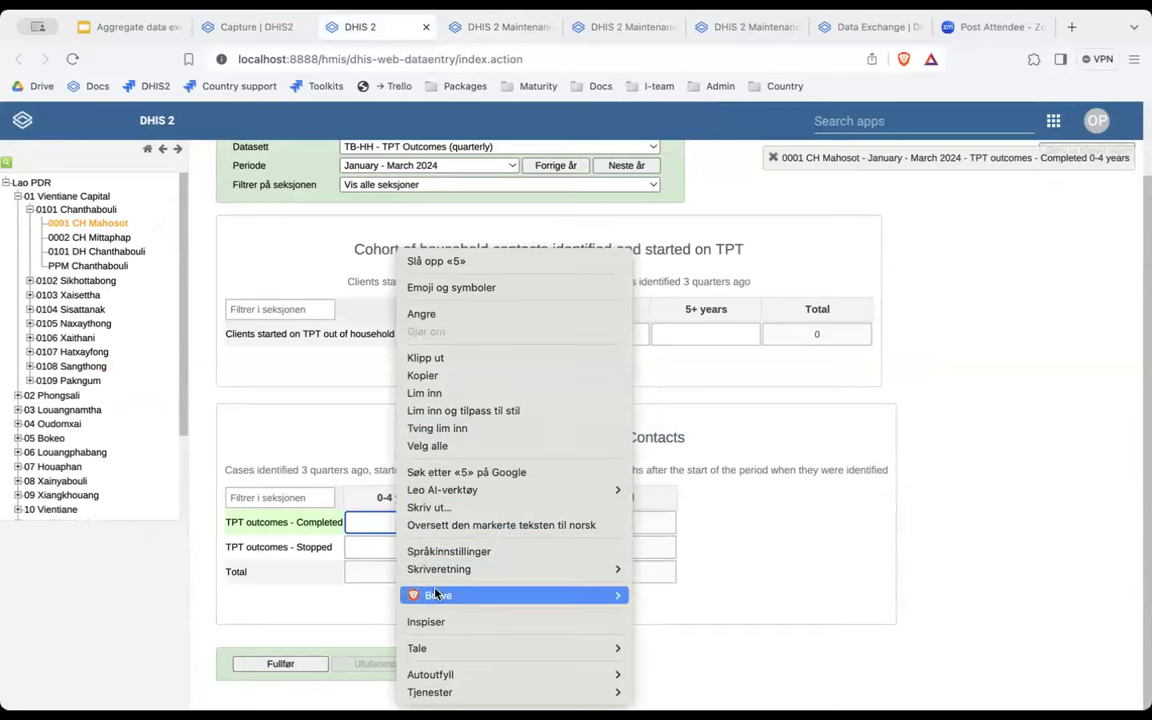
{"action": "left_click", "coordinate": [437, 622]}
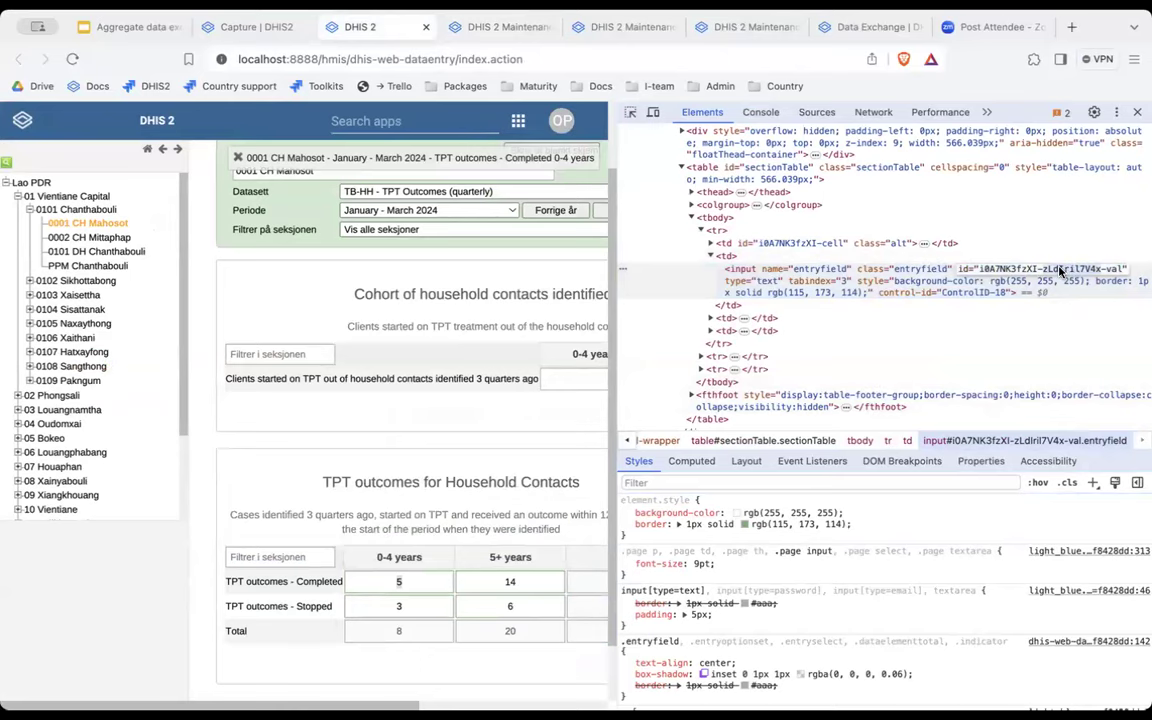
Cancel the attribute form and look up category option combination zLdIril7V4x.
{"action": "left_click", "coordinate": [728, 27]}
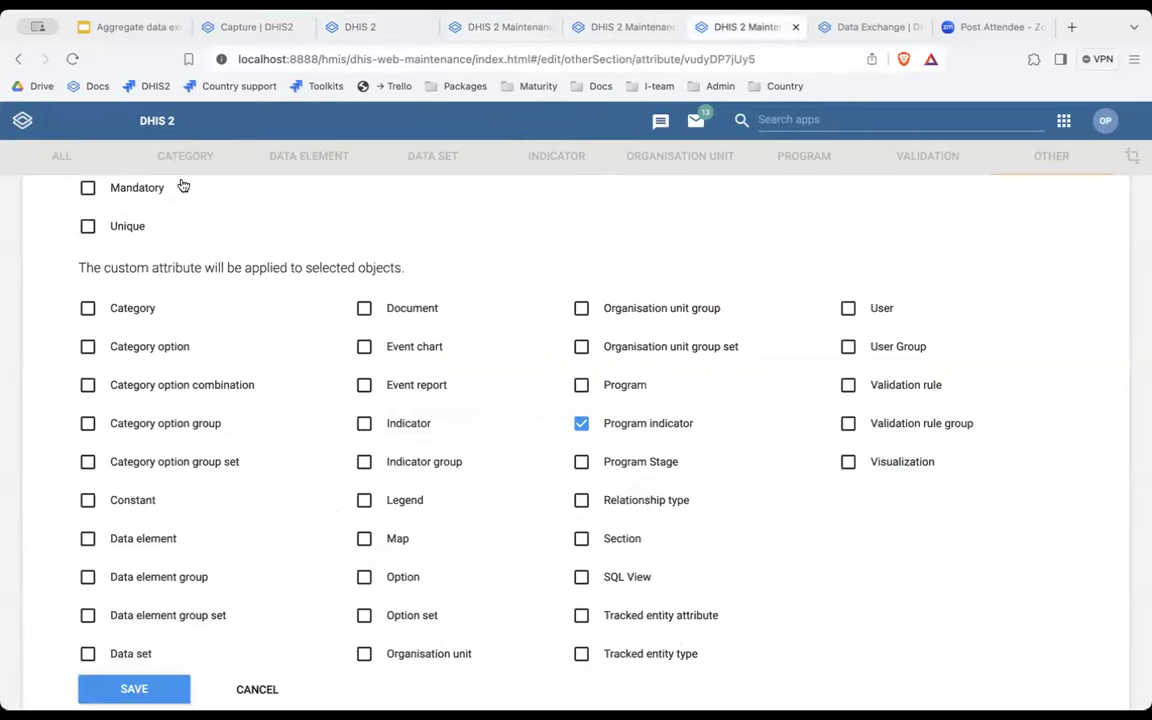
{"action": "left_click", "coordinate": [252, 690]}
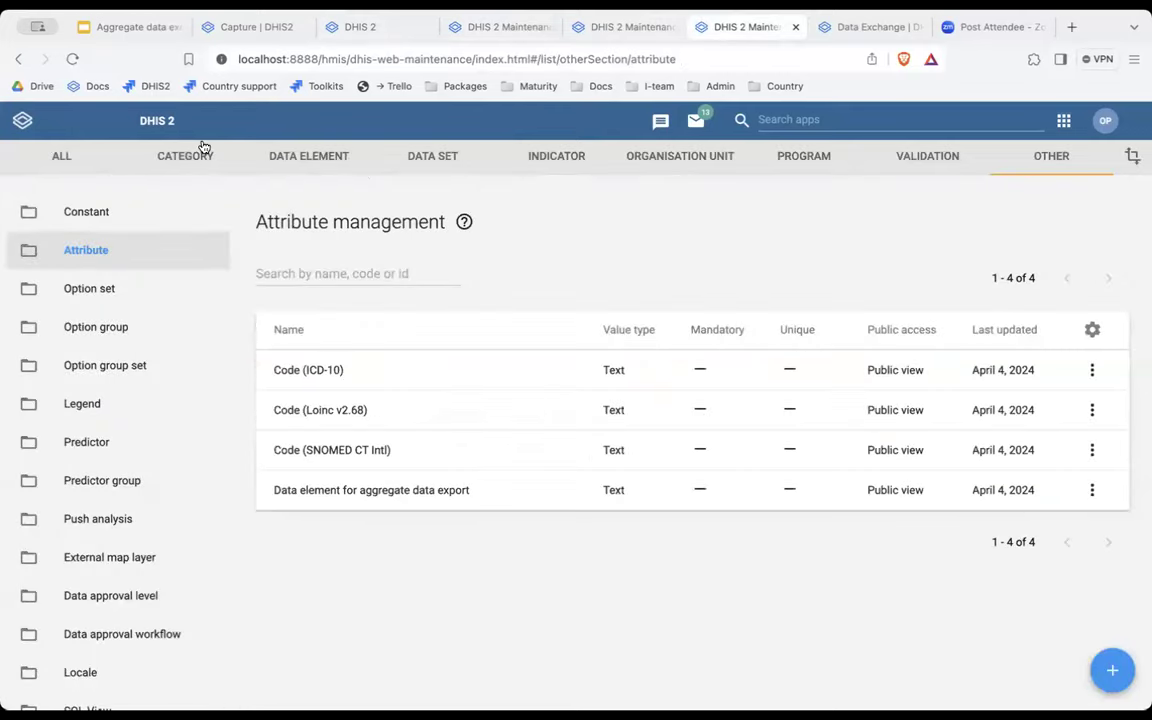
{"action": "left_click", "coordinate": [185, 150]}
{"action": "left_click", "coordinate": [157, 327]}
{"action": "left_click", "coordinate": [330, 262]}
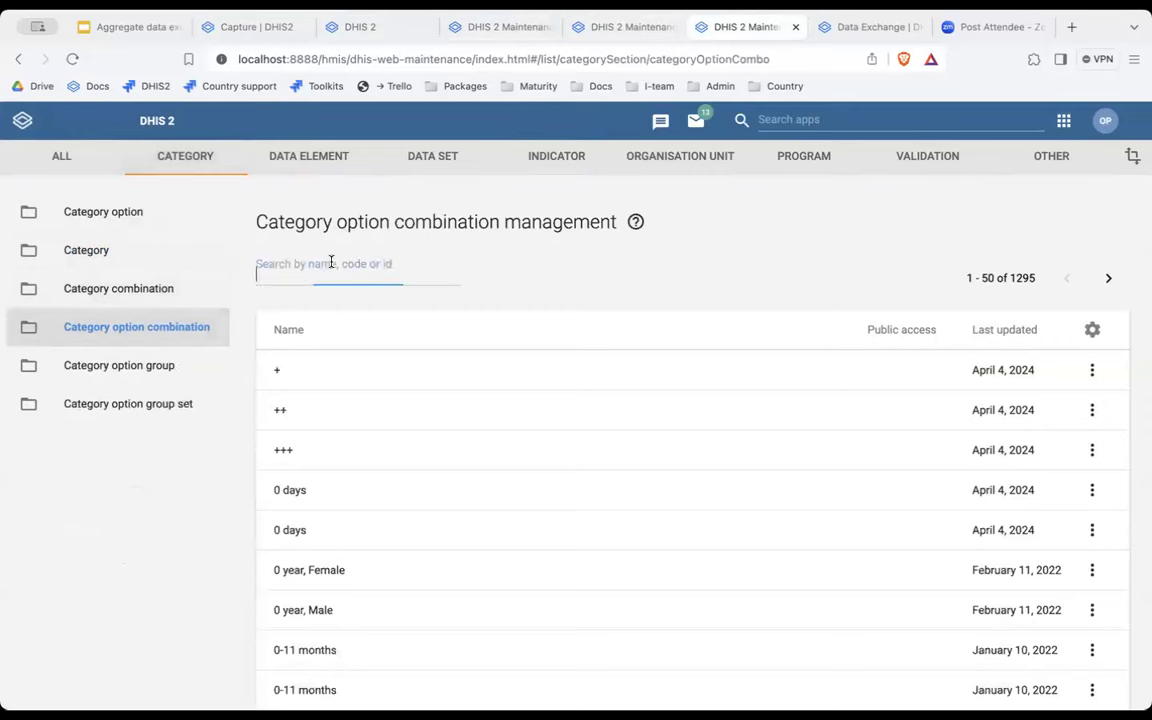
{"action": "type", "text": "zLdIrl7V4x"}
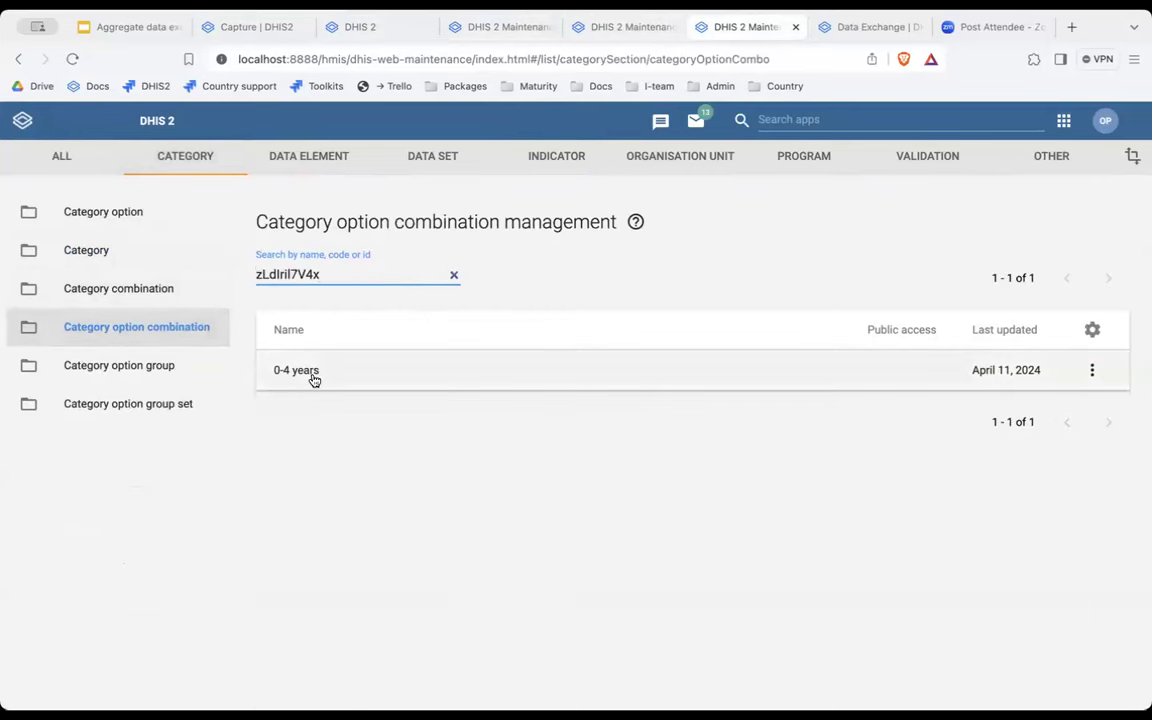
{"action": "left_click", "coordinate": [324, 378]}
Confirm the 0-4 years combination's code is TB_0004Y, then return to the indicator form.
{"action": "left_click", "coordinate": [152, 441]}
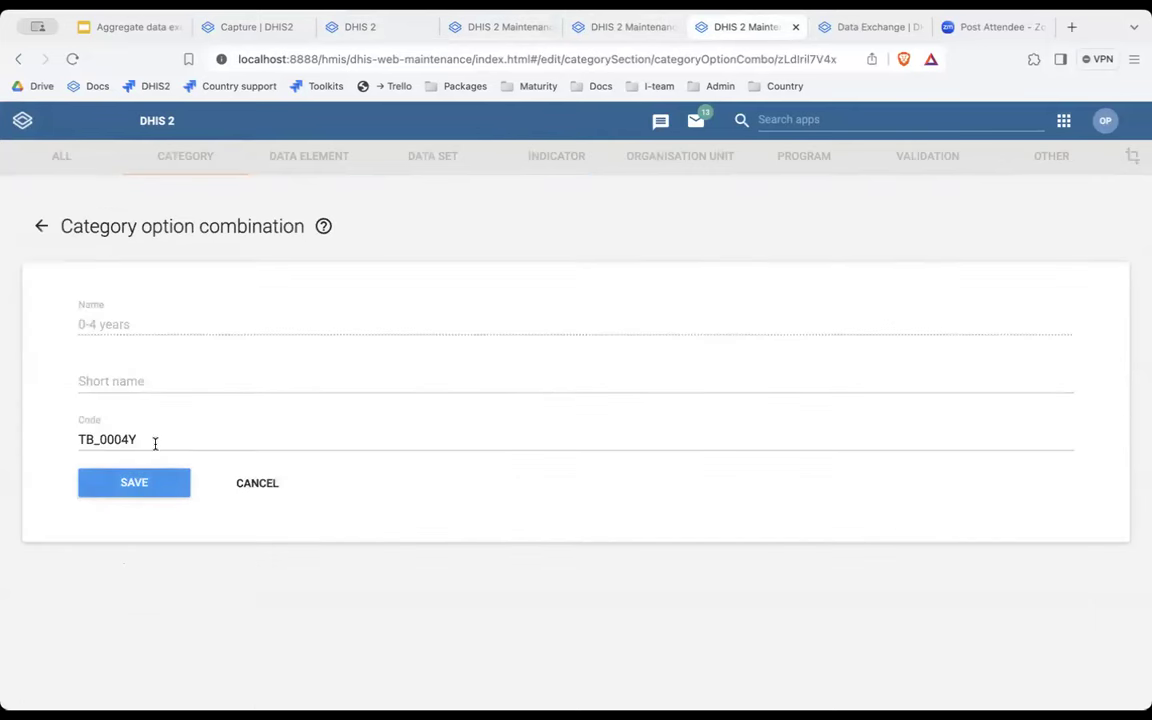
{"action": "double_click", "coordinate": [103, 438]}
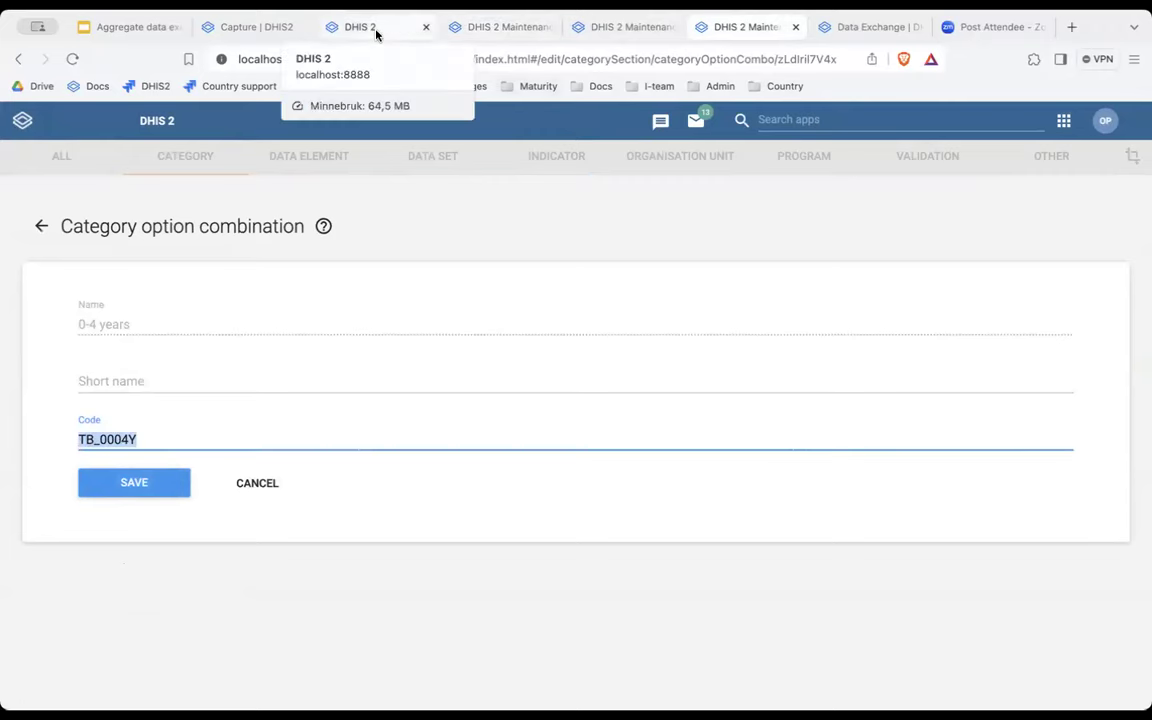
{"action": "left_click", "coordinate": [378, 30]}
{"action": "left_click", "coordinate": [500, 30]}
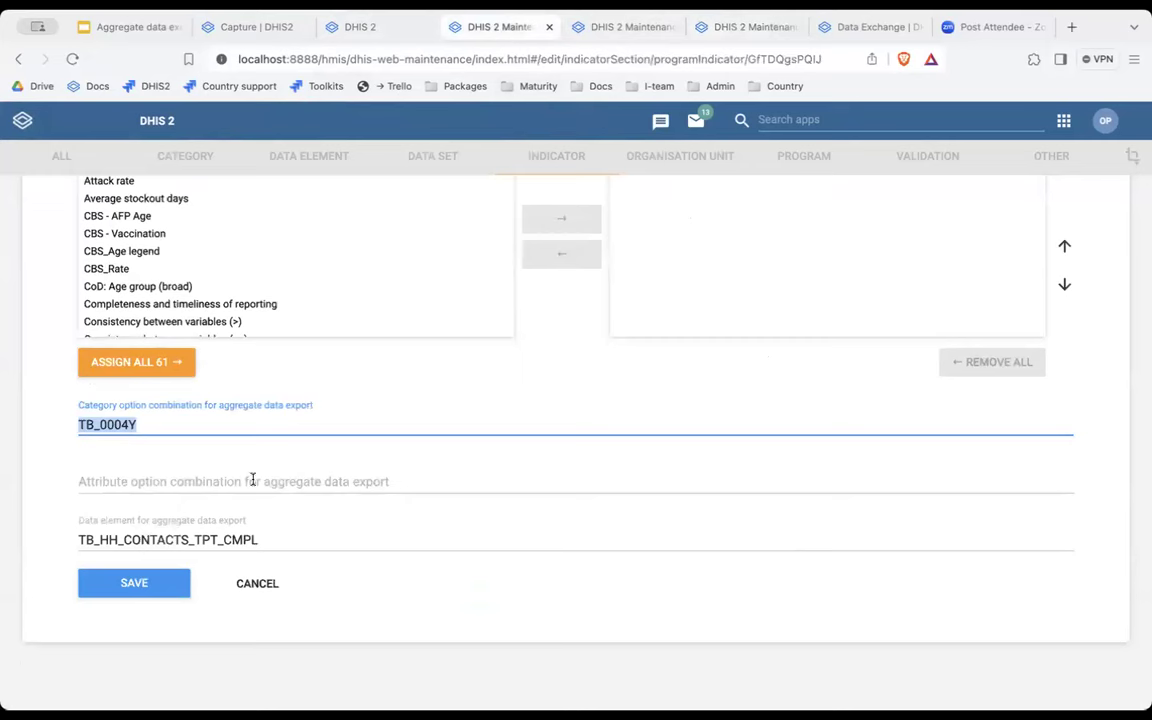
Review the indicator code TB_HH_CONTACTS_TPT_CMPL_0004Y, then return to the TB HH - TPT Outcomes exchange.
{"action": "left_click", "coordinate": [276, 537]}
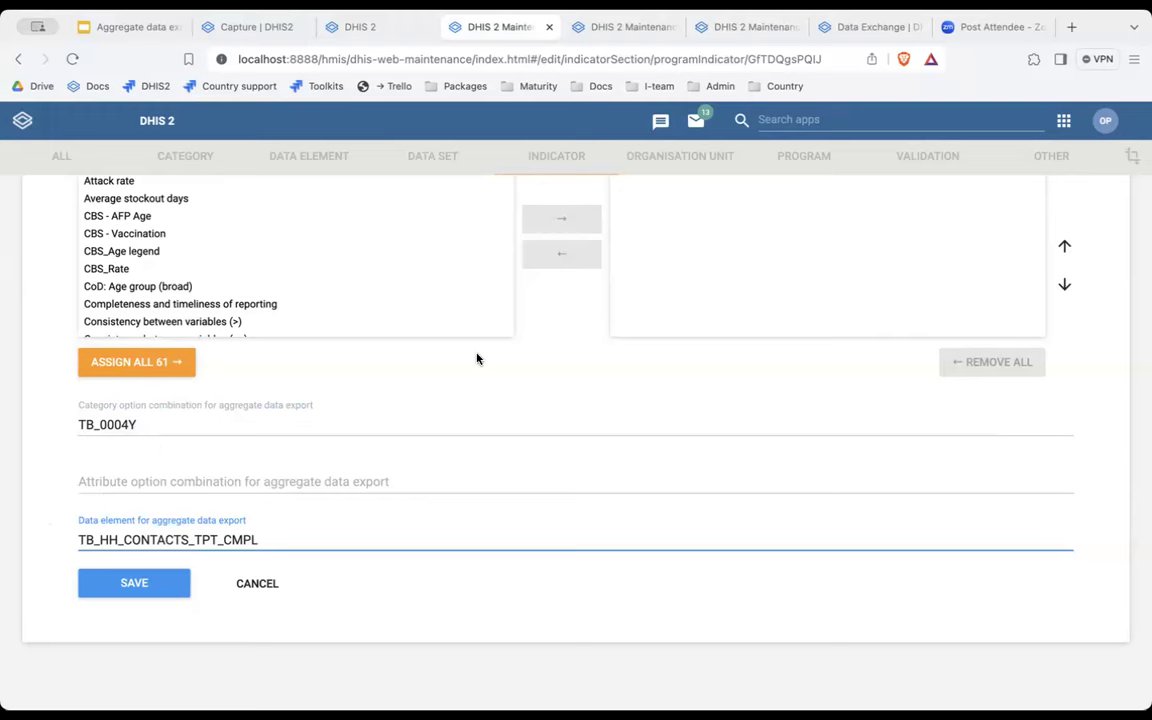
{"action": "scroll", "coordinate": [584, 414], "scroll_direction": "up", "scroll_amount": 3}
{"action": "scroll", "coordinate": [584, 414], "scroll_direction": "up", "scroll_amount": 10}
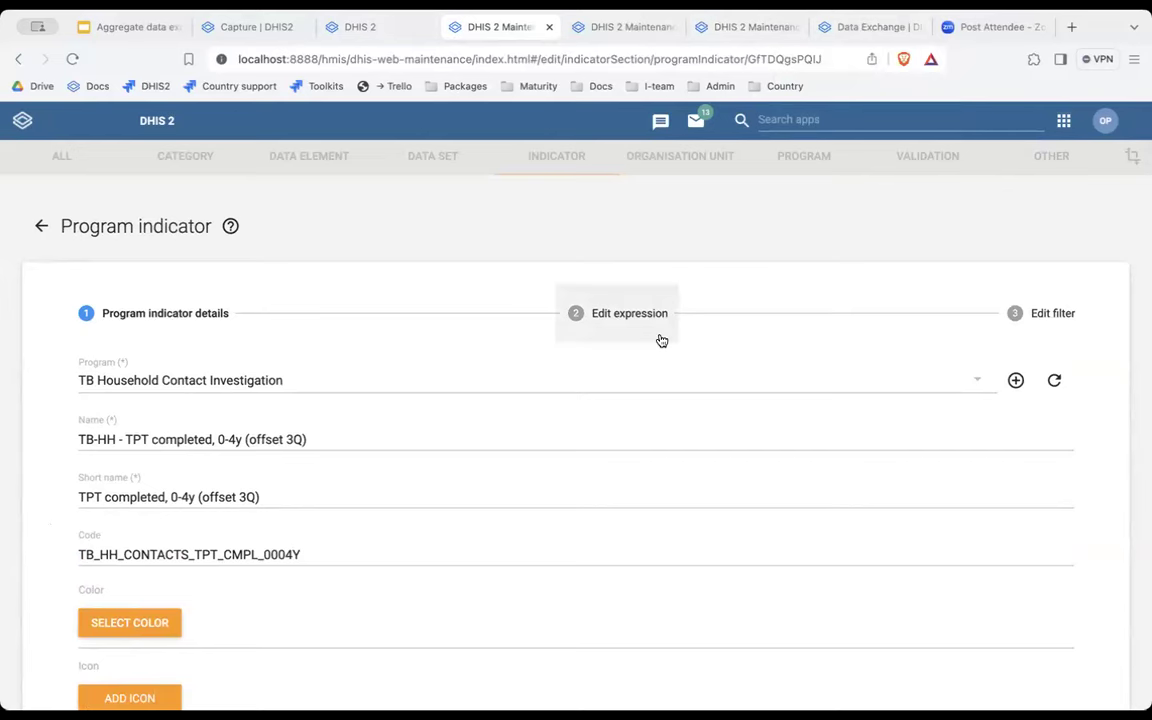
{"action": "left_click", "coordinate": [870, 27]}
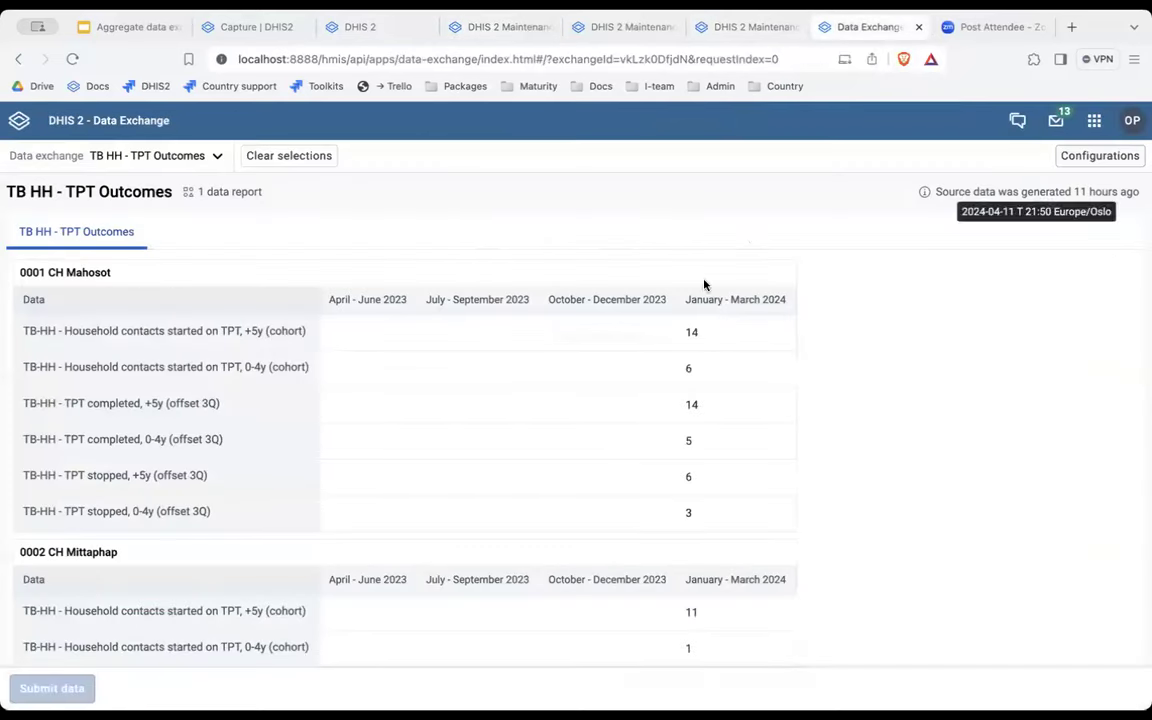
Edit the TB HH - TPT Outcomes configuration and open its request with six TB-HH data items.
{"action": "left_click", "coordinate": [1098, 157]}
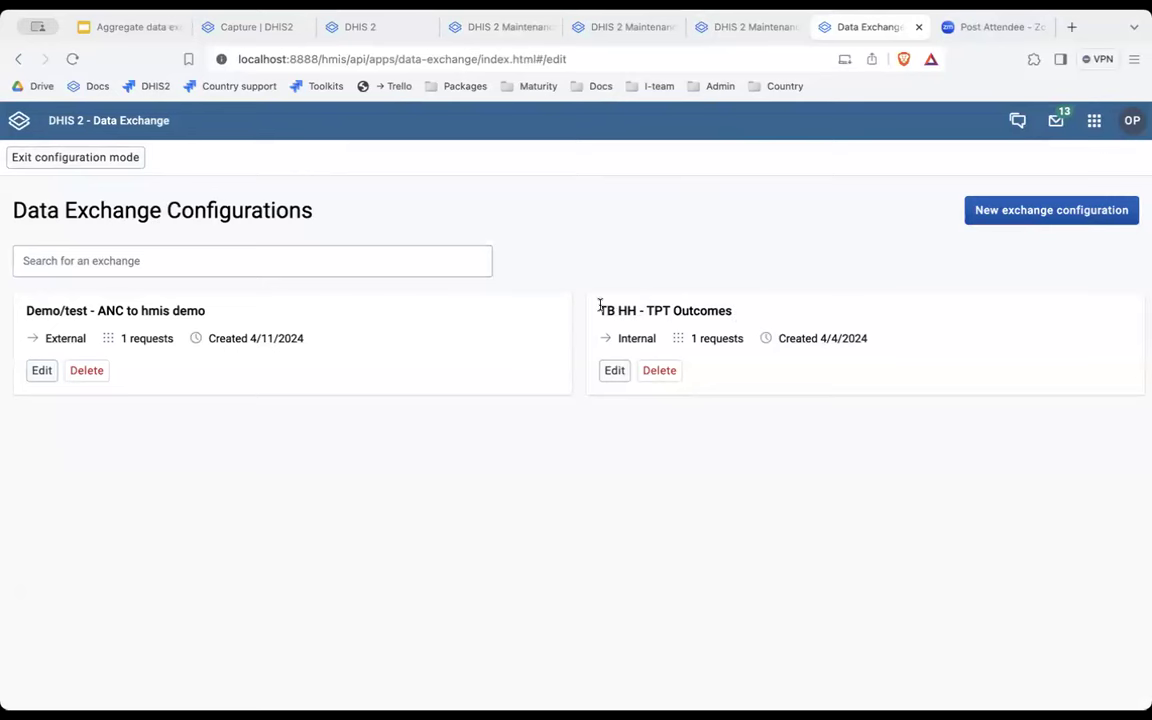
{"action": "left_click", "coordinate": [613, 371]}
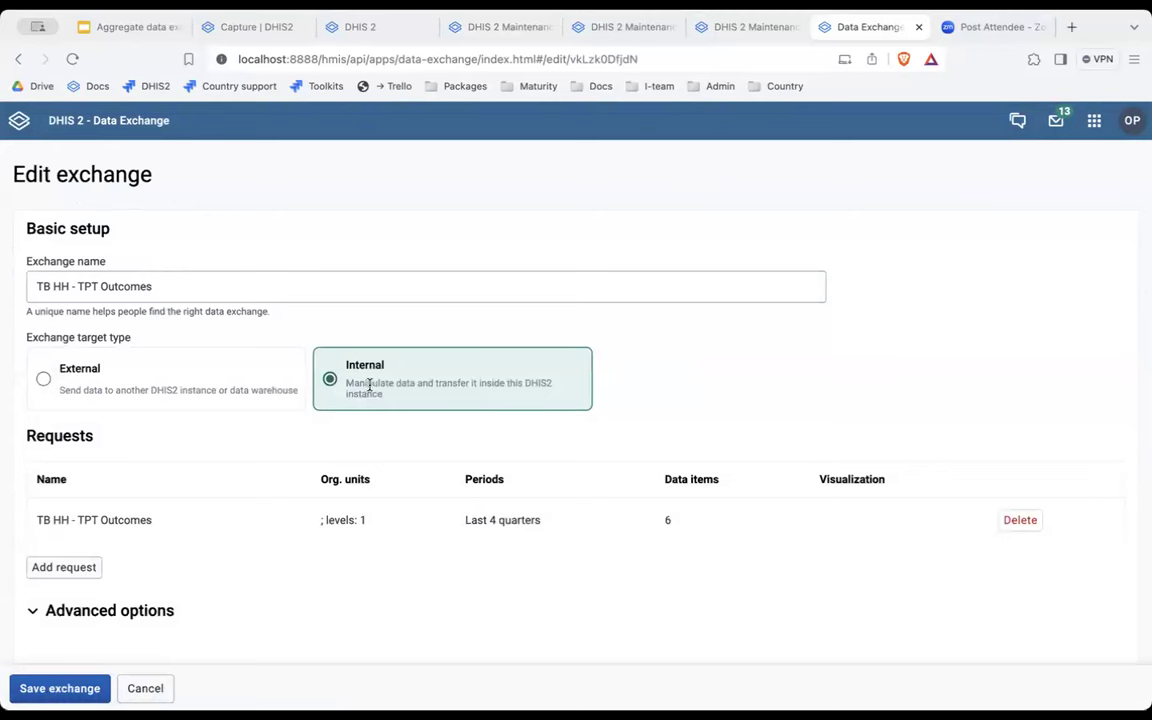
{"action": "scroll", "coordinate": [229, 489], "scroll_direction": "down", "scroll_amount": 1}
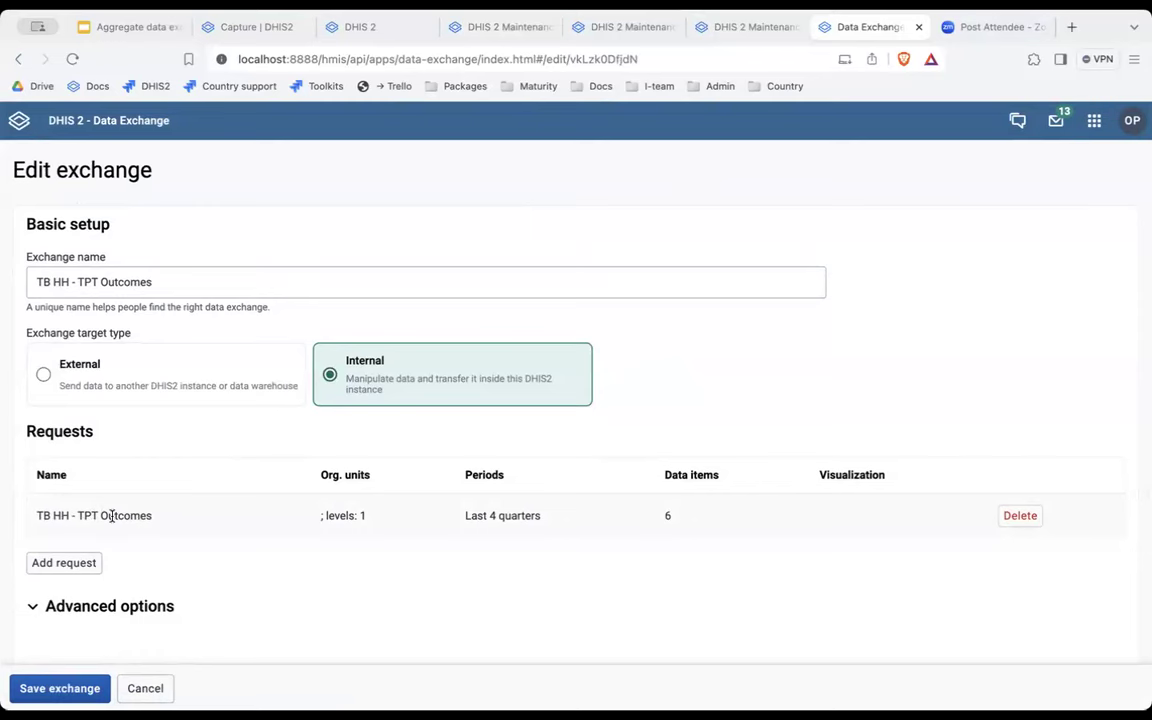
{"action": "left_click", "coordinate": [112, 516]}
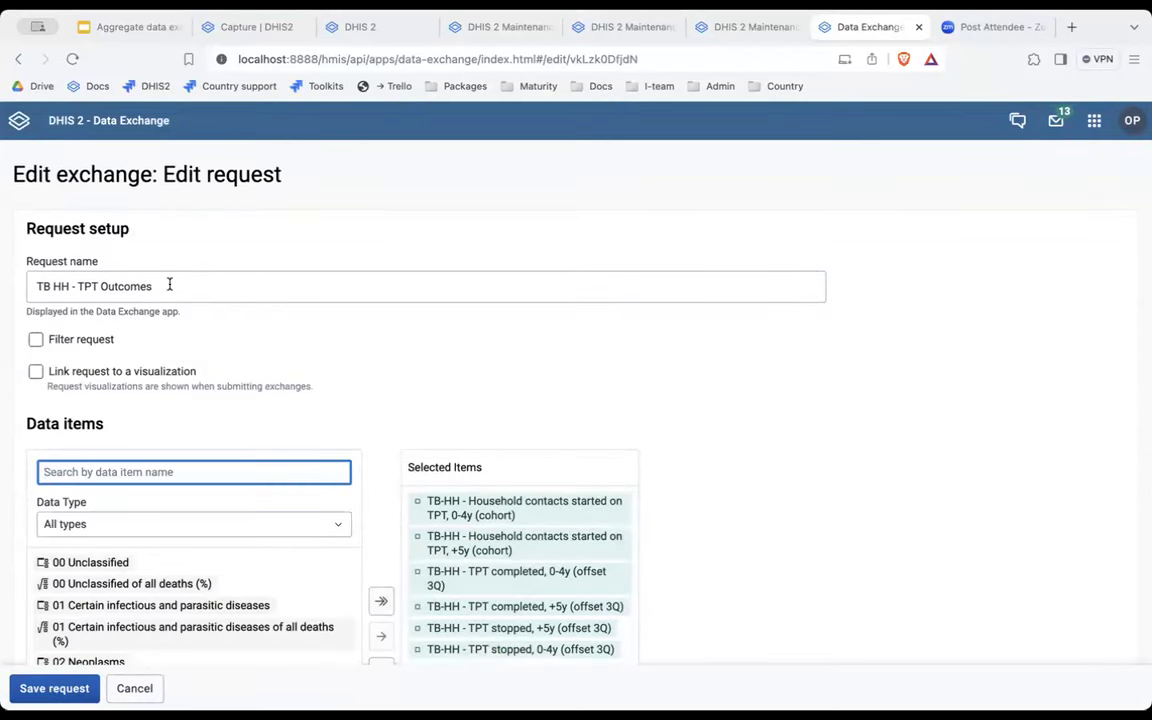
{"action": "scroll", "coordinate": [297, 320], "scroll_direction": "down", "scroll_amount": 4}
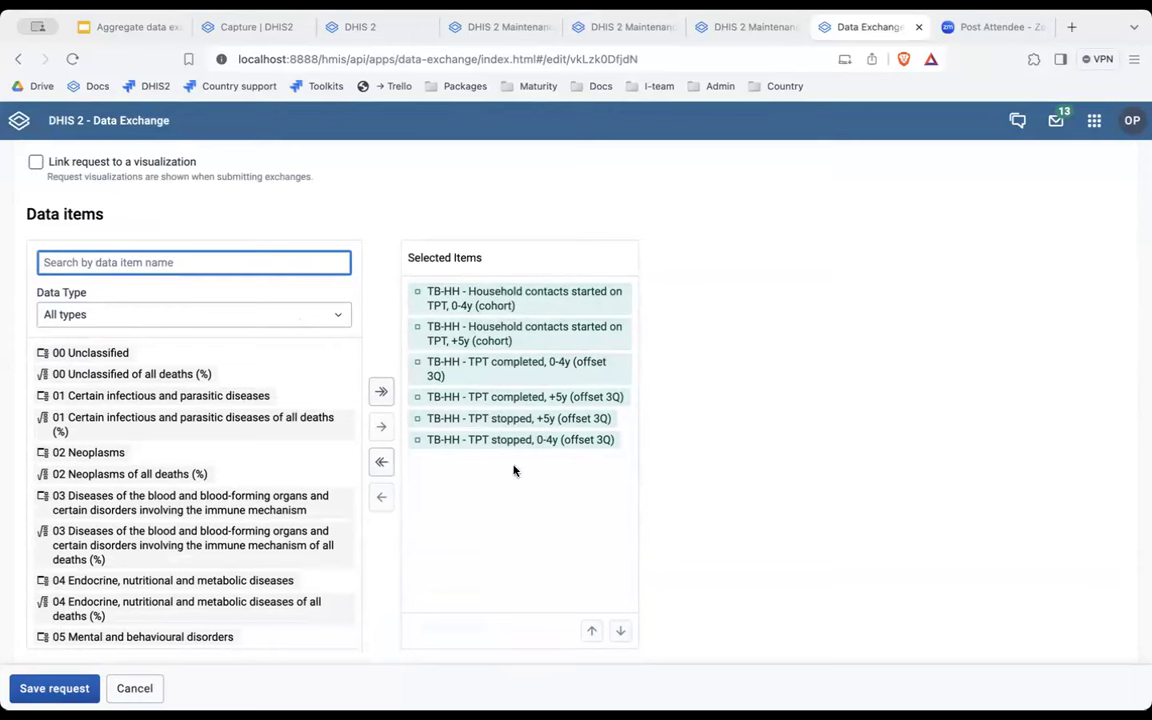
{"action": "left_click", "coordinate": [241, 316]}
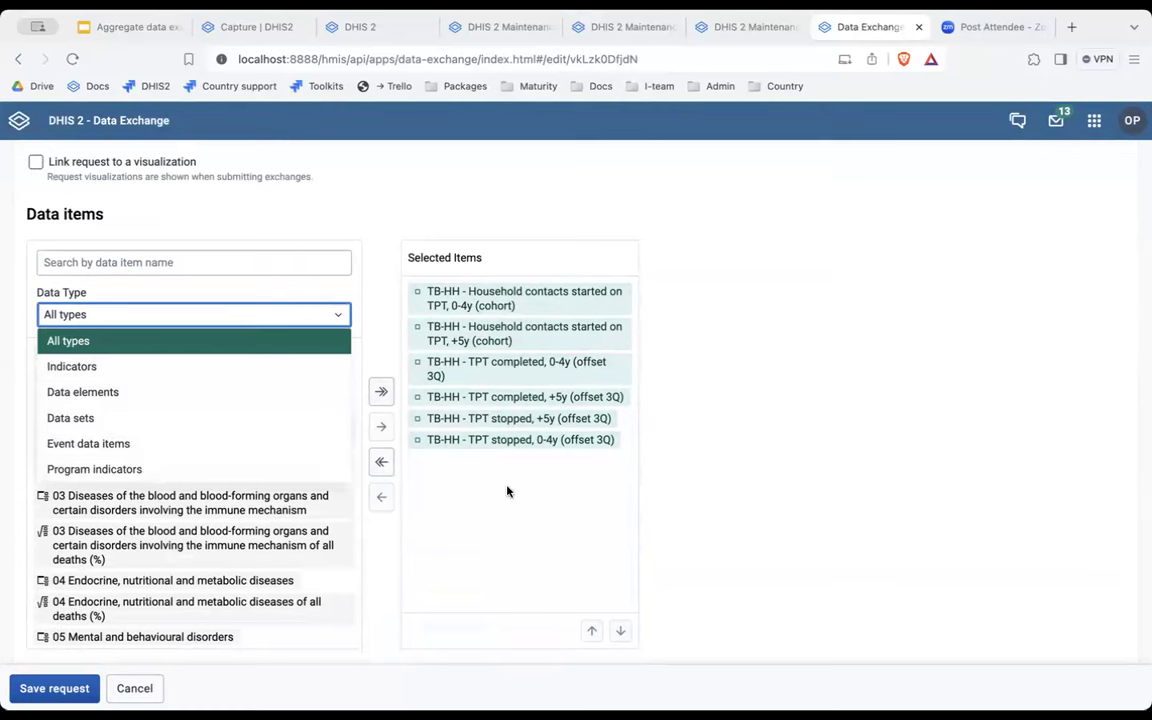
{"action": "left_click", "coordinate": [698, 452]}
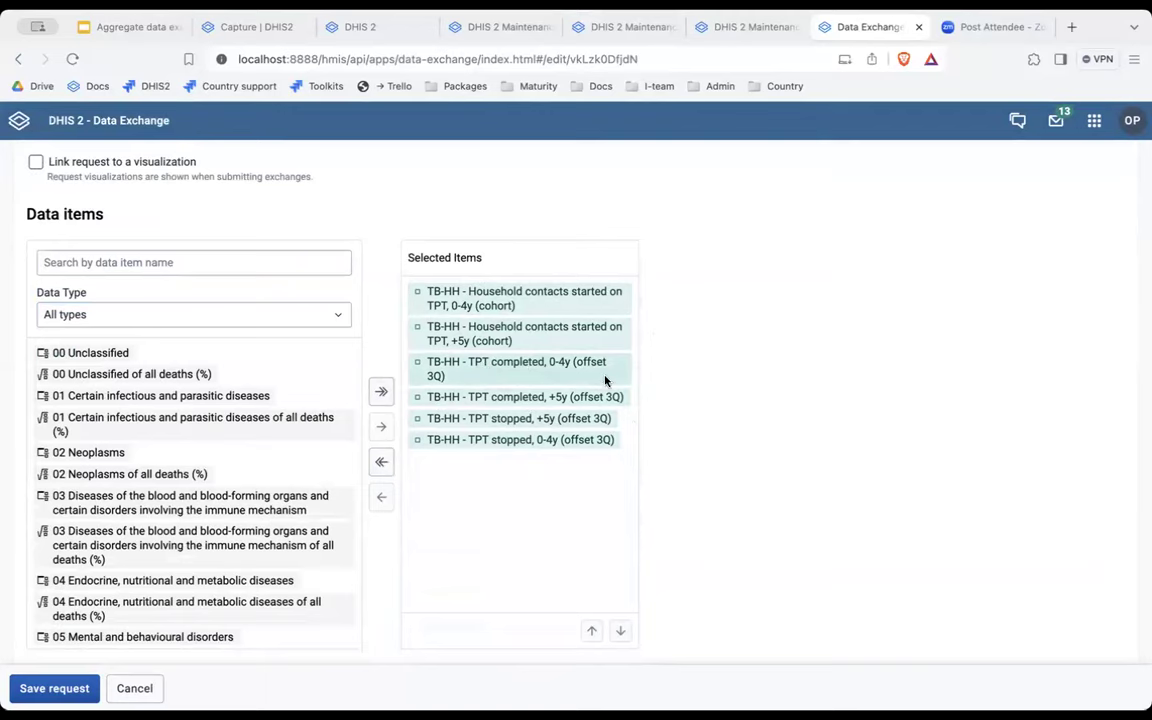
{"action": "scroll", "coordinate": [691, 416], "scroll_direction": "down", "scroll_amount": 4}
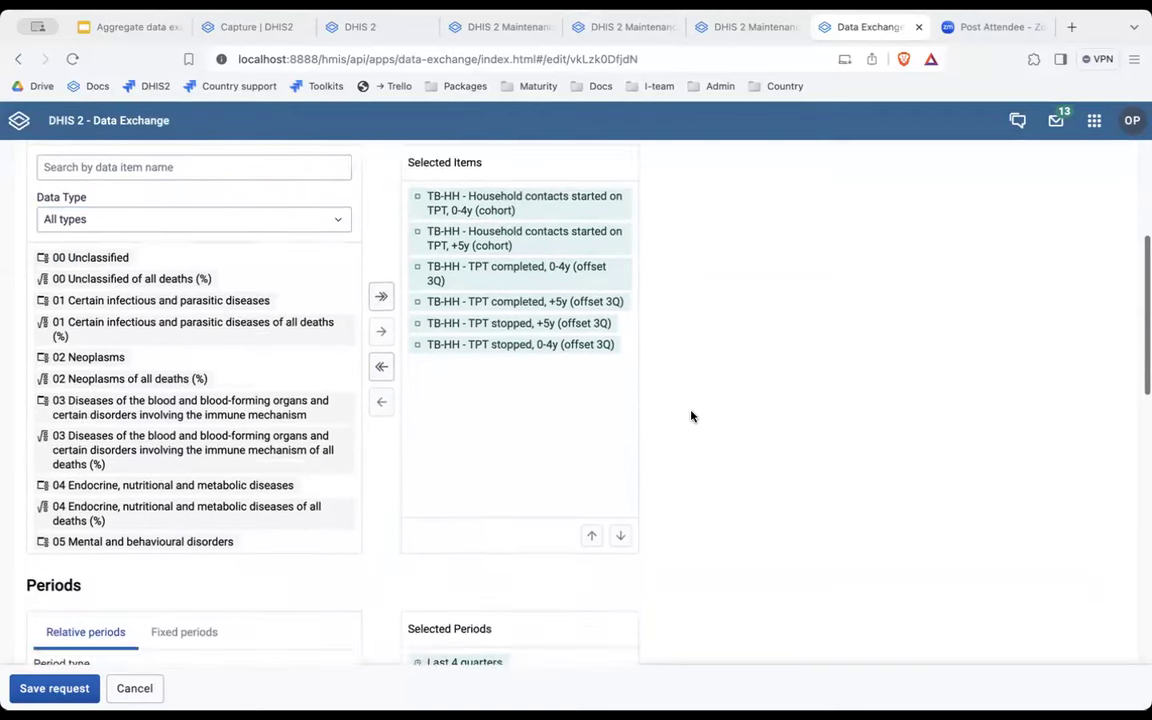
{"action": "scroll", "coordinate": [691, 416], "scroll_direction": "down", "scroll_amount": 1}
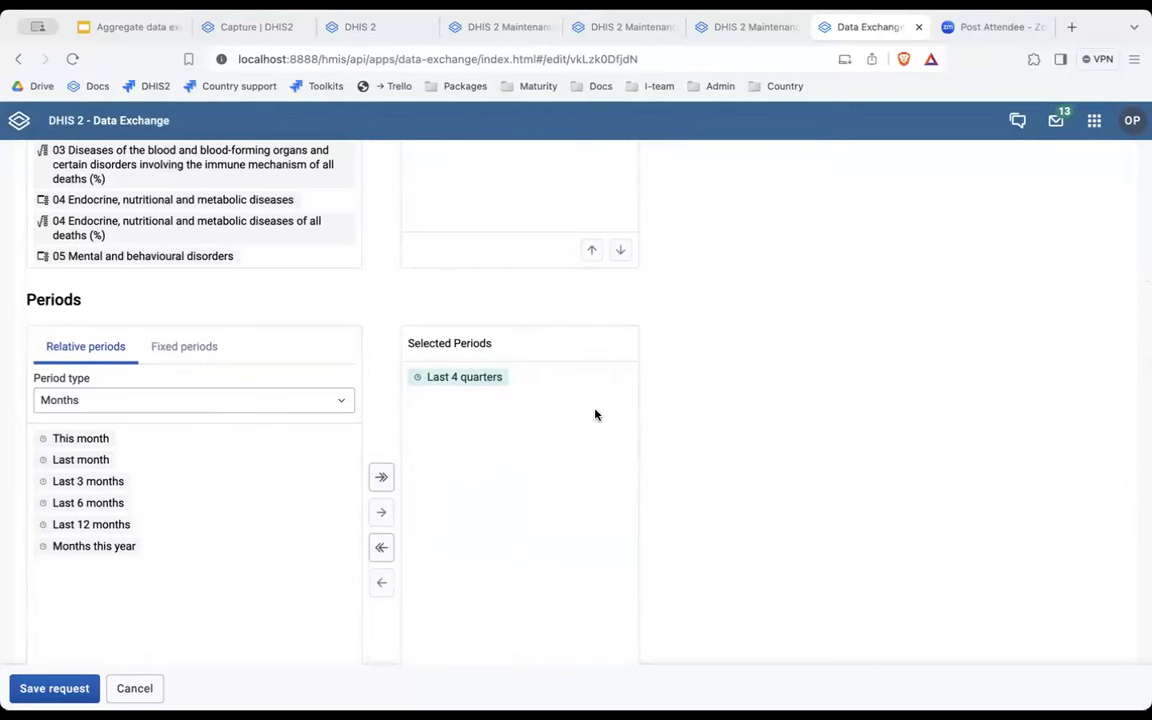
{"action": "scroll", "coordinate": [743, 478], "scroll_direction": "down", "scroll_amount": 7}
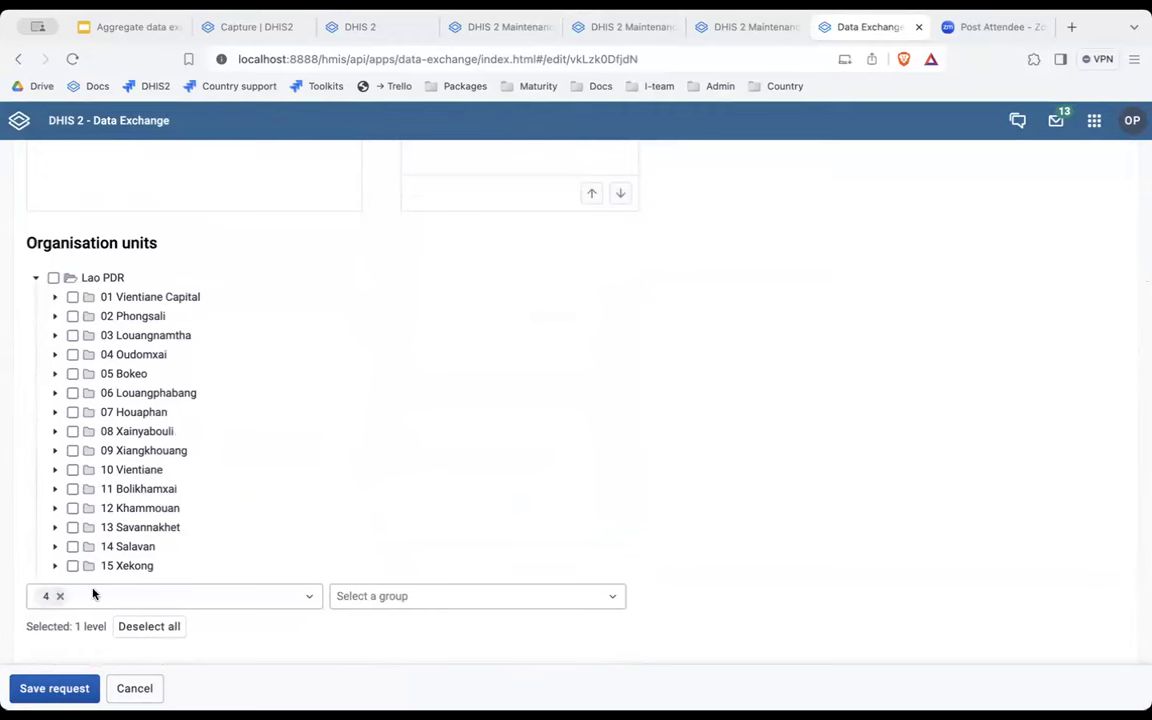
{"action": "scroll", "coordinate": [133, 602], "scroll_direction": "down", "scroll_amount": 1}
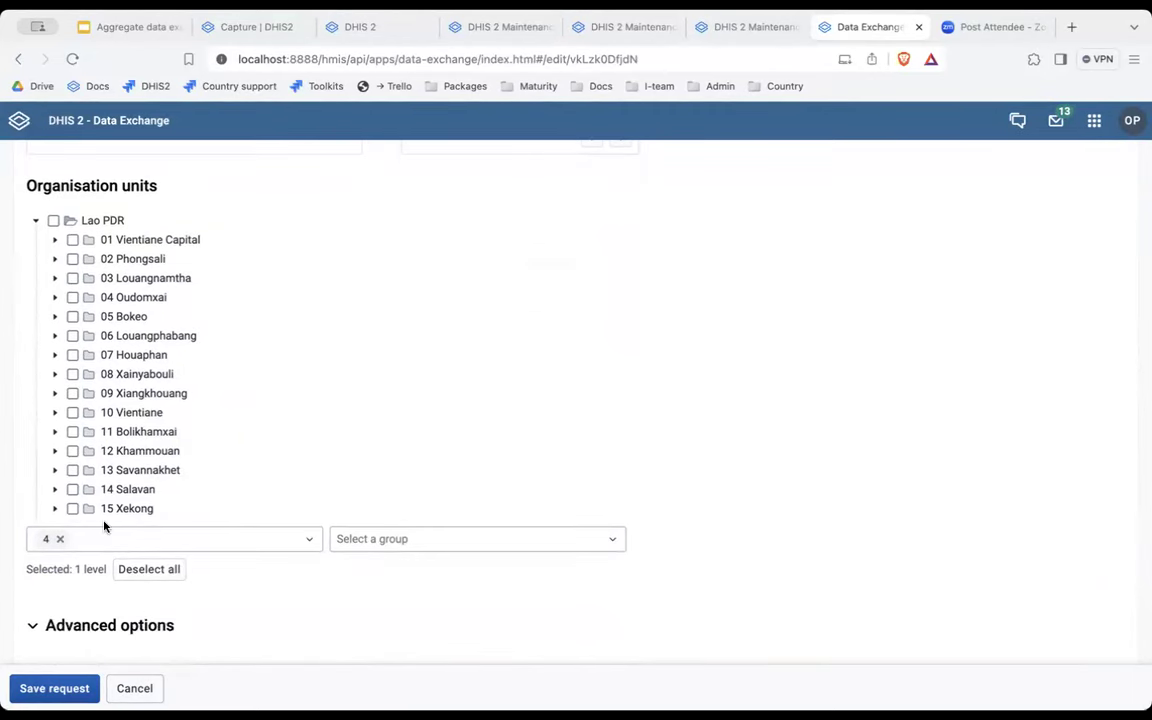
Expand the request's advanced options and set Output general ID scheme to ID.
{"action": "left_click", "coordinate": [35, 626]}
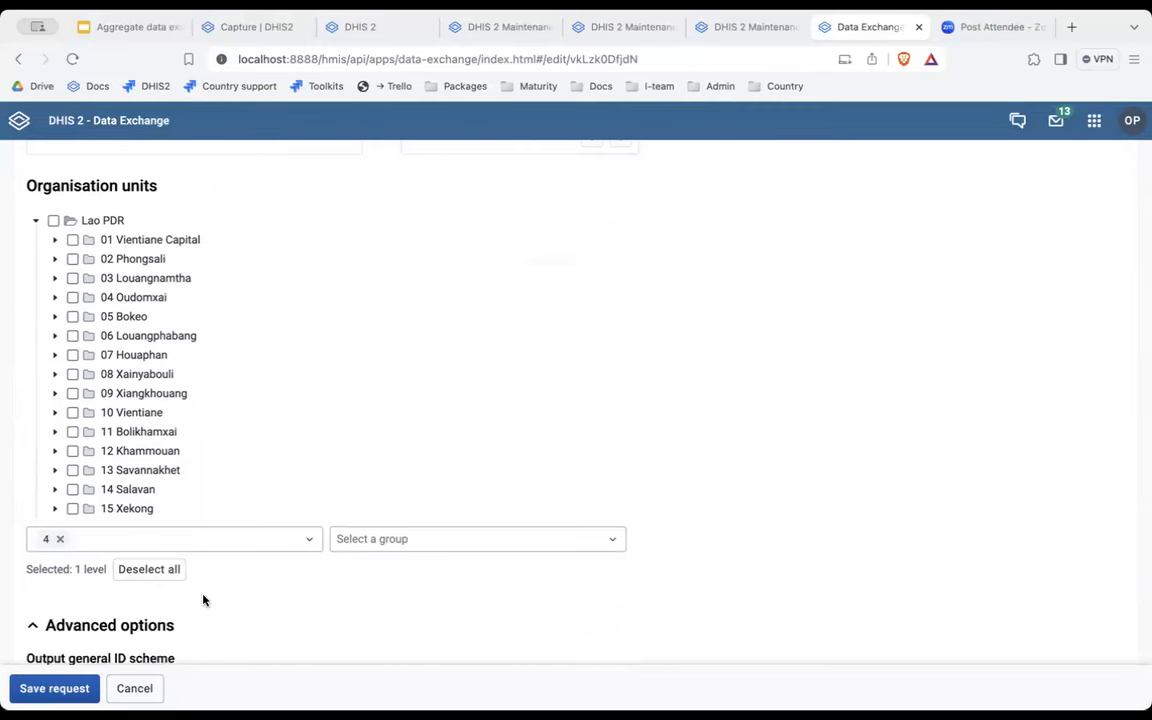
{"action": "scroll", "coordinate": [203, 599], "scroll_direction": "down", "scroll_amount": 2}
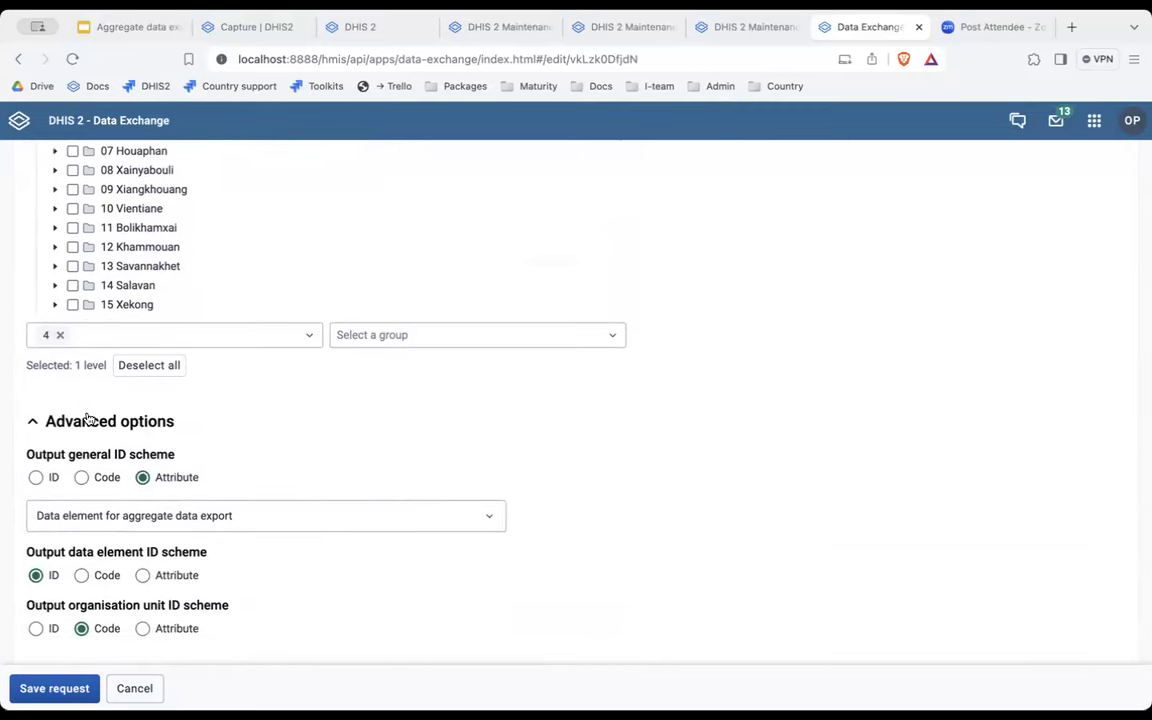
{"action": "left_click_drag", "start_coordinate": [24, 454], "coordinate": [180, 465]}
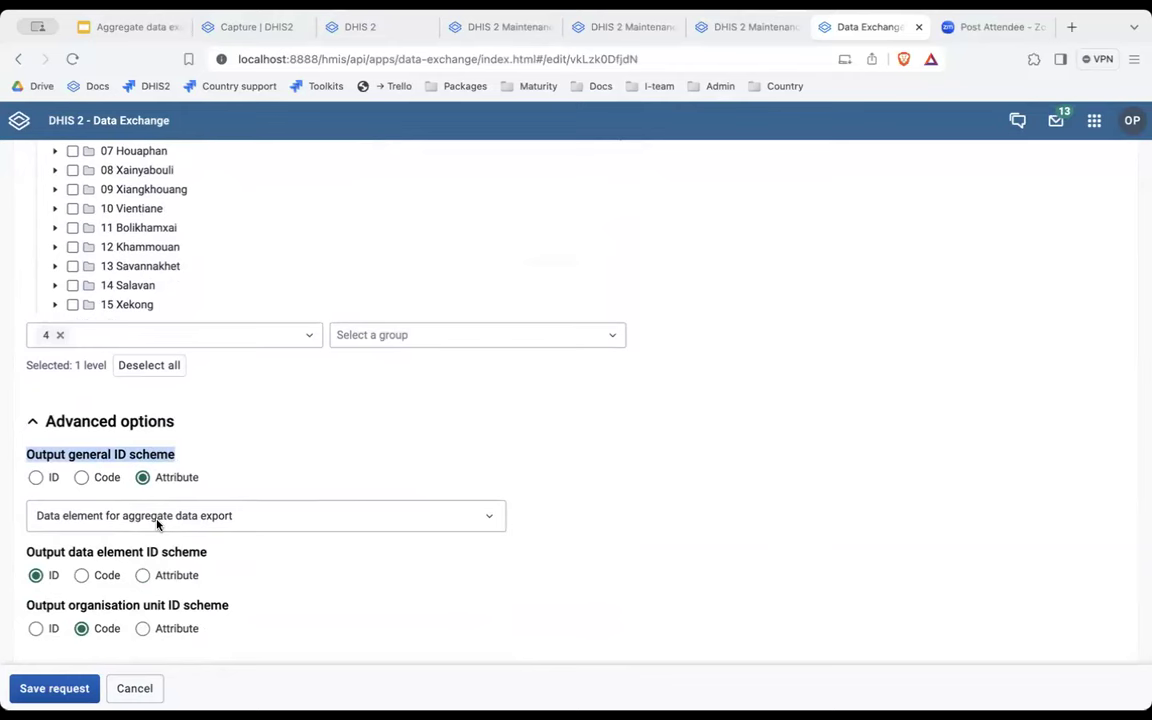
{"action": "left_click", "coordinate": [35, 477]}
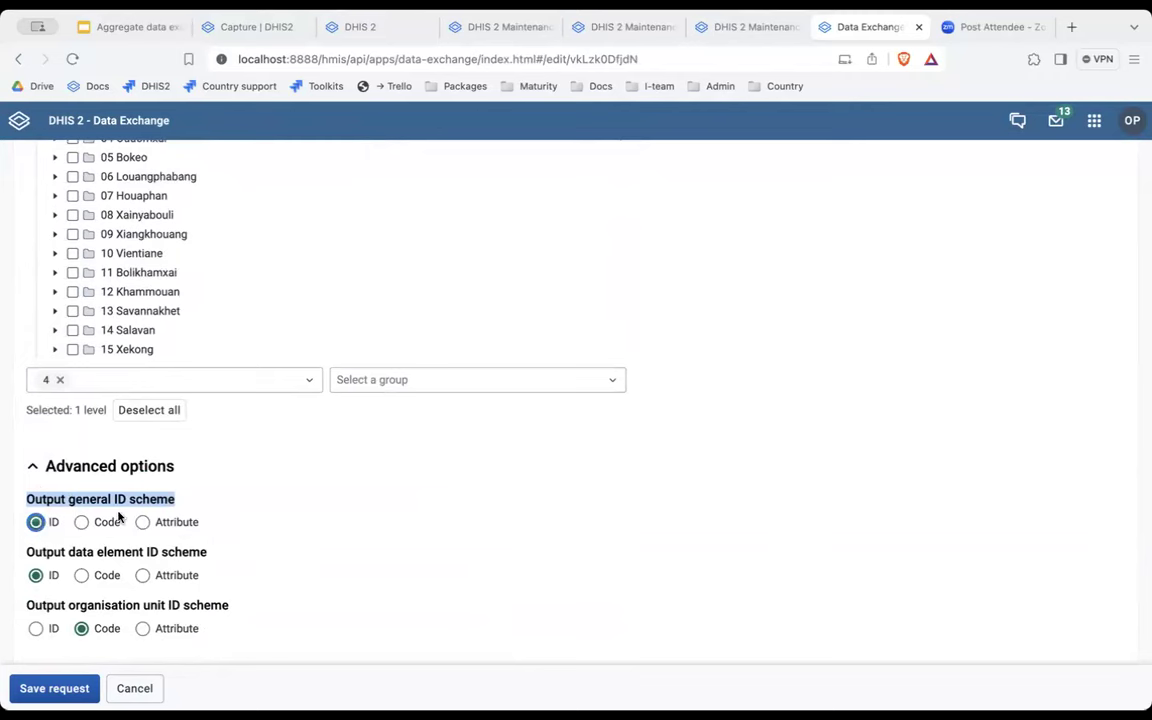
After checking the export codes in Maintenance, change Output general ID scheme to Attribute.
{"action": "left_click", "coordinate": [497, 30]}
{"action": "scroll", "coordinate": [249, 535], "scroll_direction": "down", "scroll_amount": 15}
{"action": "left_click_drag", "start_coordinate": [277, 536], "coordinate": [69, 538]}
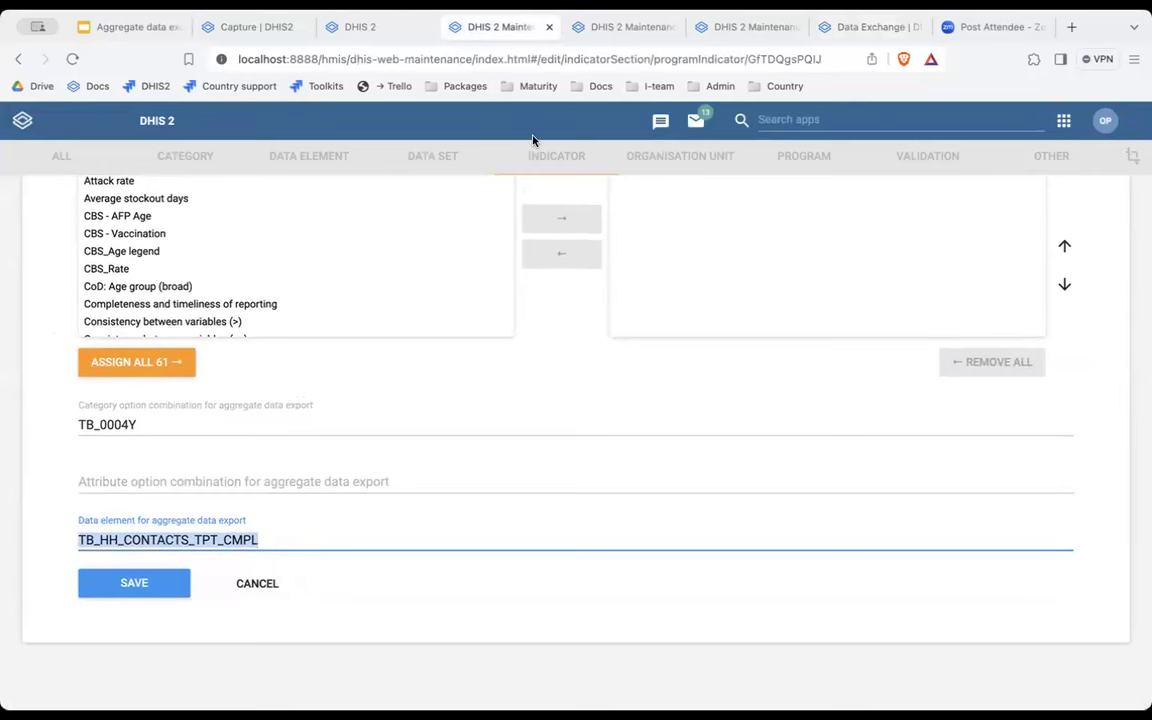
{"action": "left_click", "coordinate": [738, 32]}
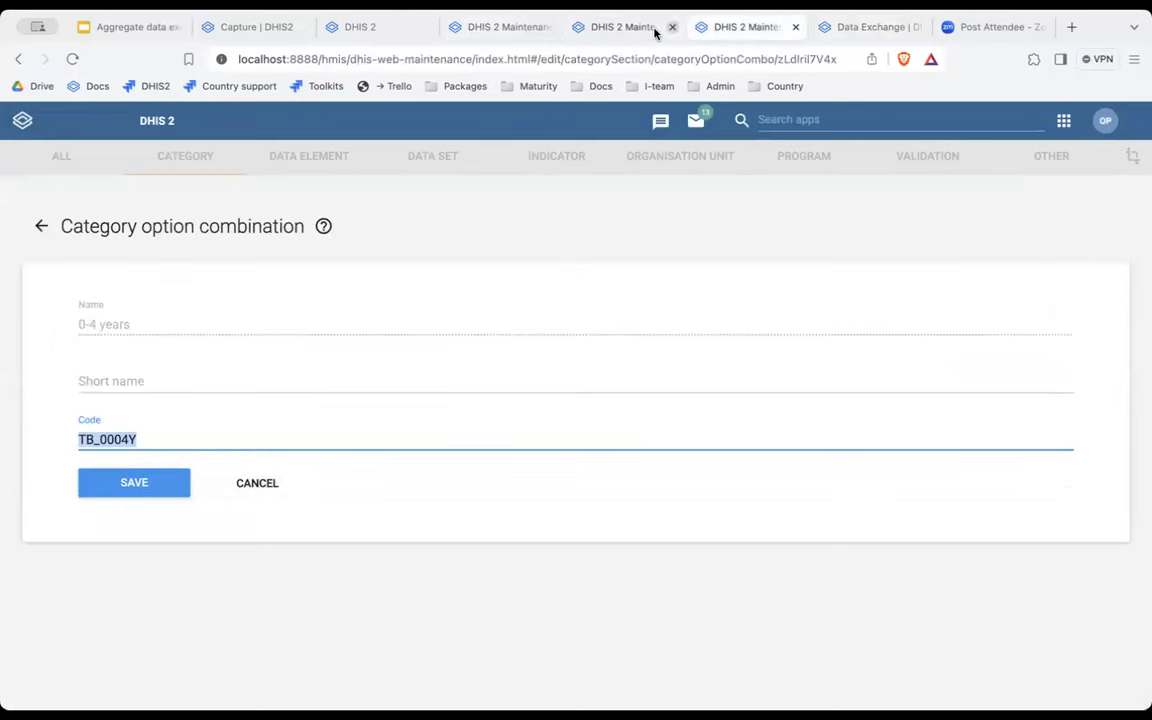
{"action": "left_click", "coordinate": [880, 28]}
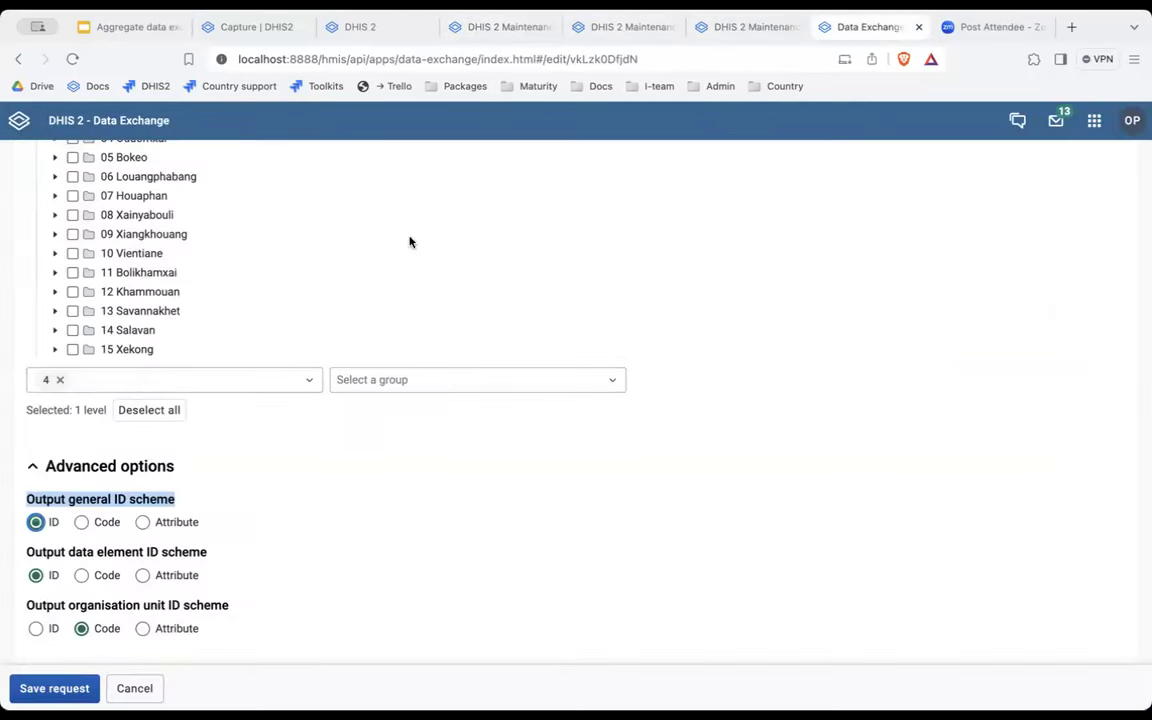
{"action": "left_click", "coordinate": [142, 522]}
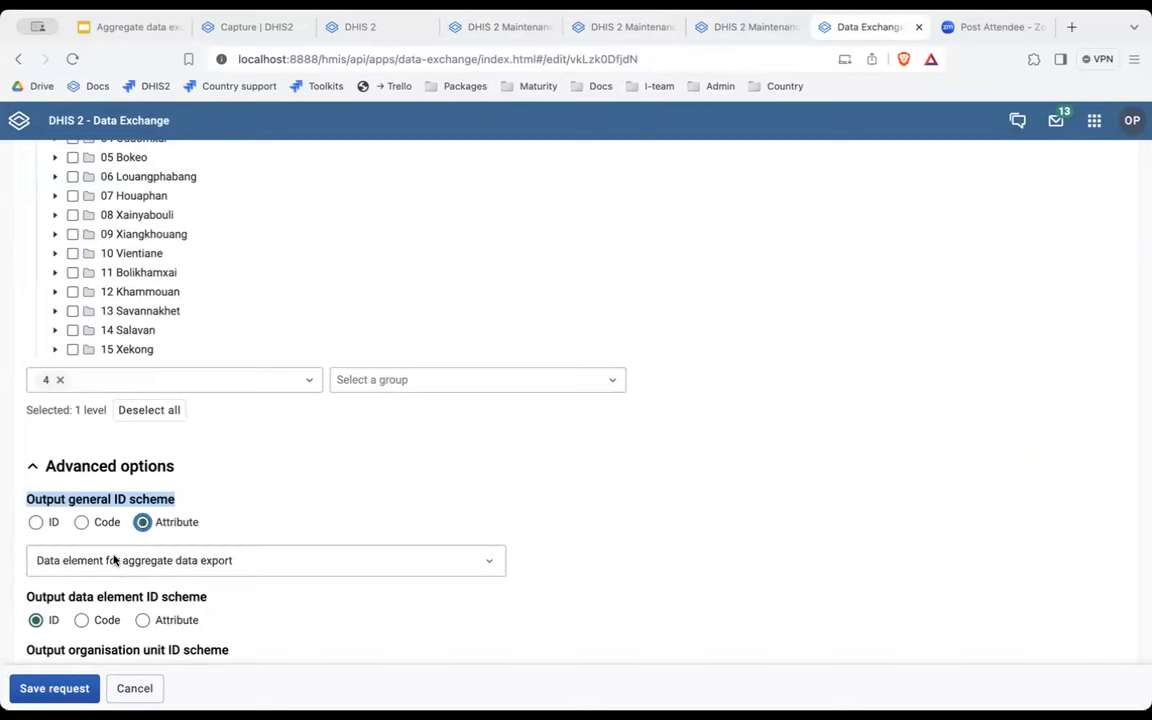
Set the output organisation unit ID scheme to ID and save the request.
{"action": "scroll", "coordinate": [330, 470], "scroll_direction": "down", "scroll_amount": 1}
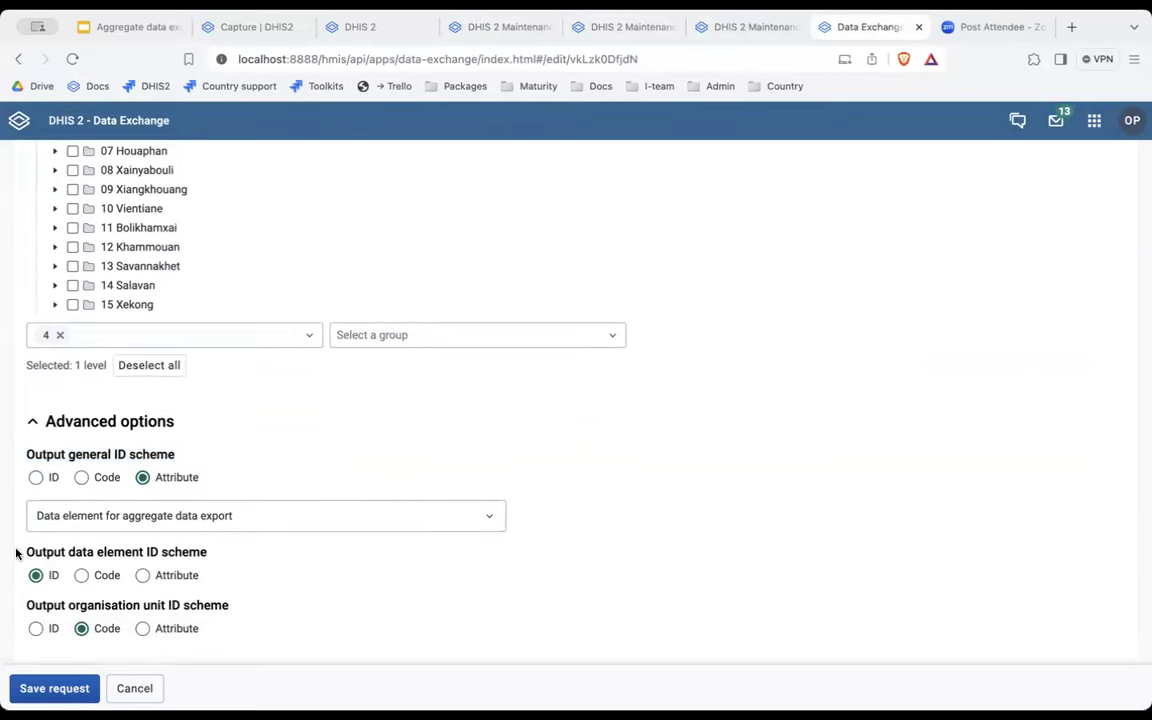
{"action": "left_click_drag", "start_coordinate": [26, 551], "coordinate": [220, 550]}
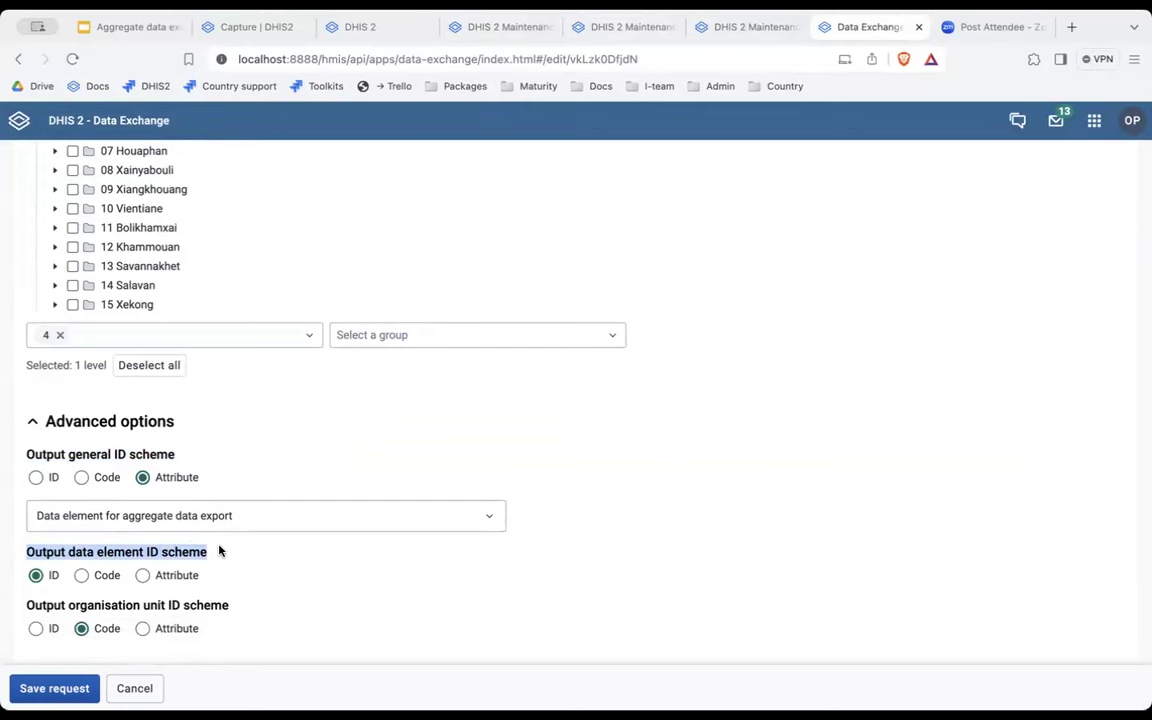
{"action": "scroll", "coordinate": [373, 398], "scroll_direction": "up", "scroll_amount": 15}
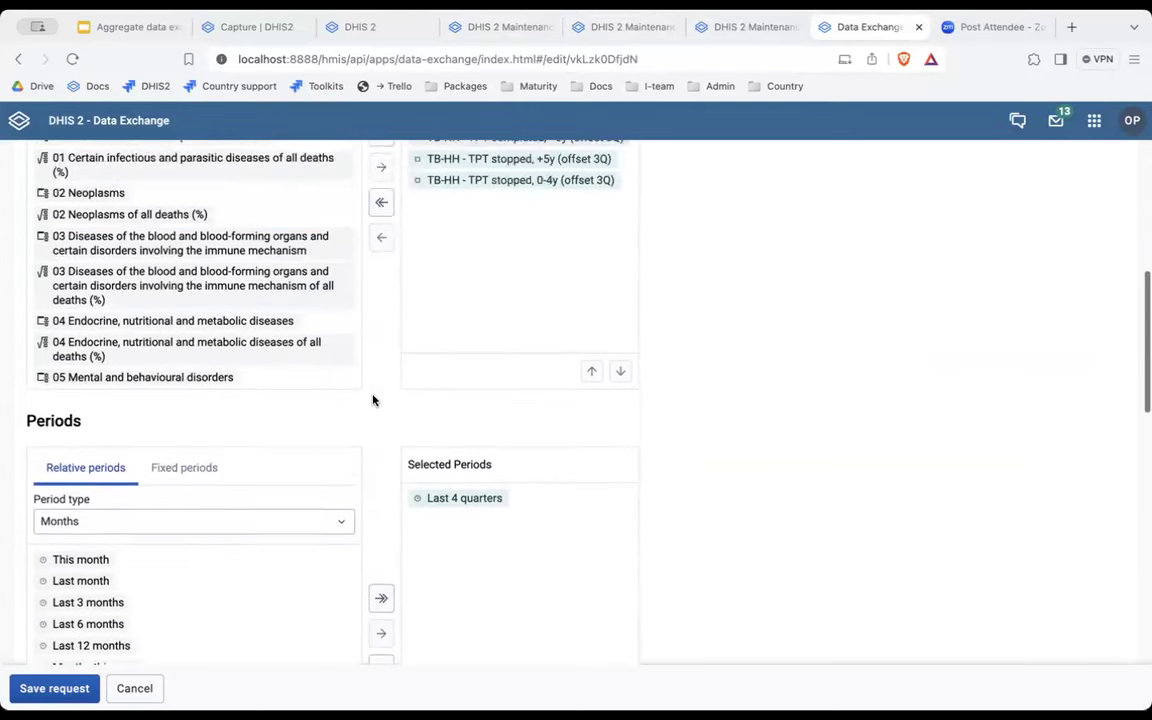
{"action": "scroll", "coordinate": [373, 400], "scroll_direction": "up", "scroll_amount": 2}
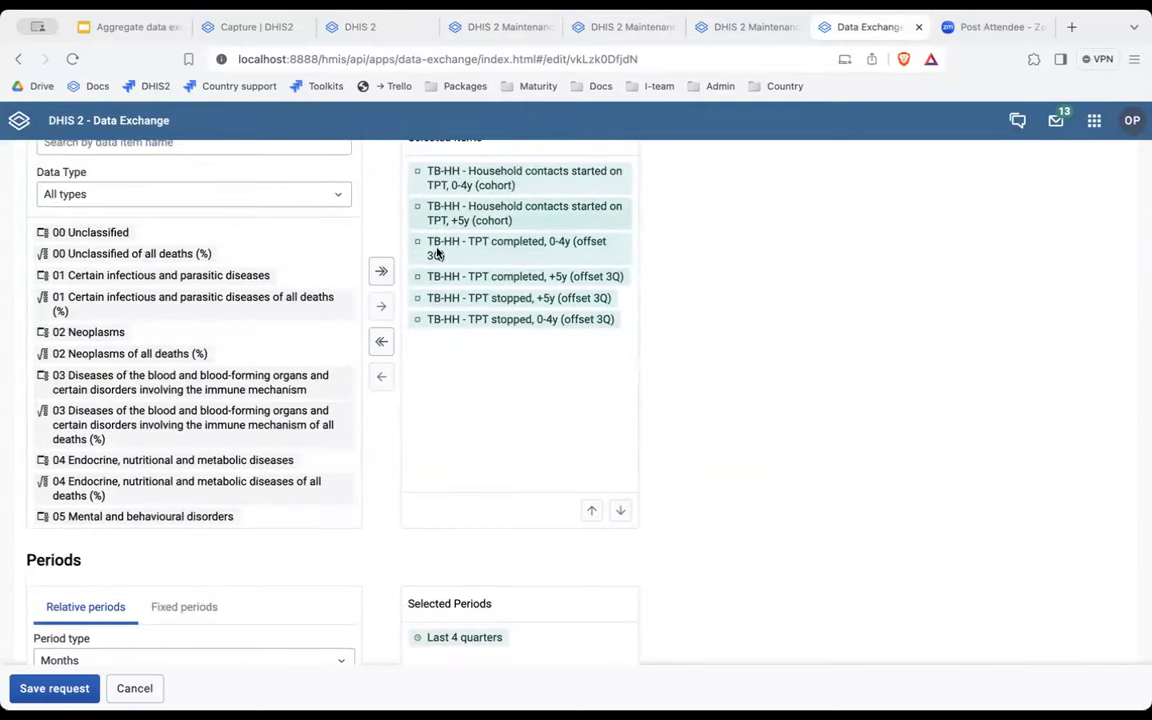
{"action": "scroll", "coordinate": [712, 461], "scroll_direction": "down", "scroll_amount": 15}
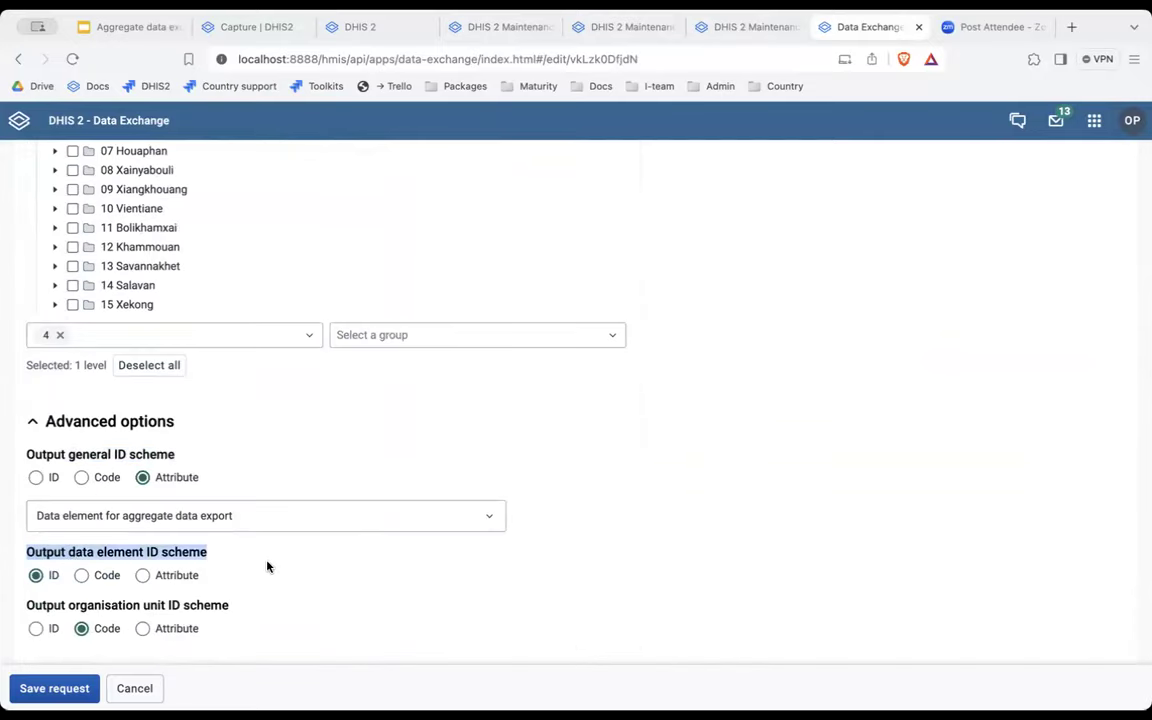
{"action": "left_click", "coordinate": [219, 553]}
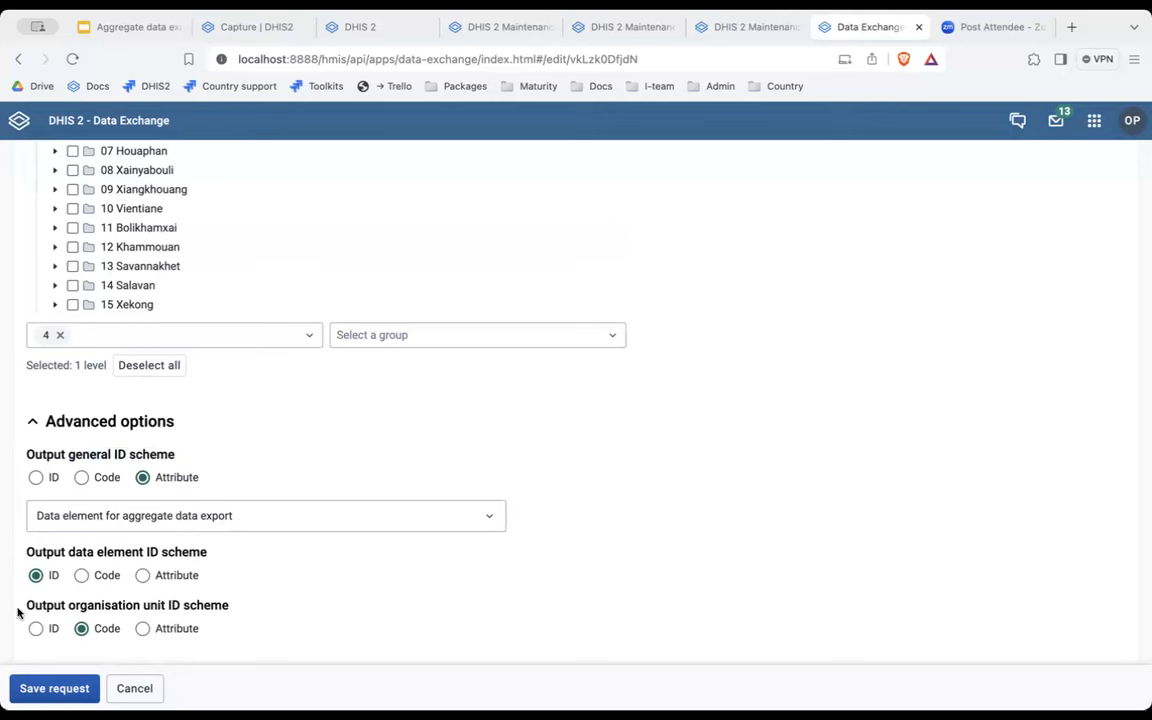
{"action": "left_click_drag", "start_coordinate": [23, 610], "coordinate": [231, 605]}
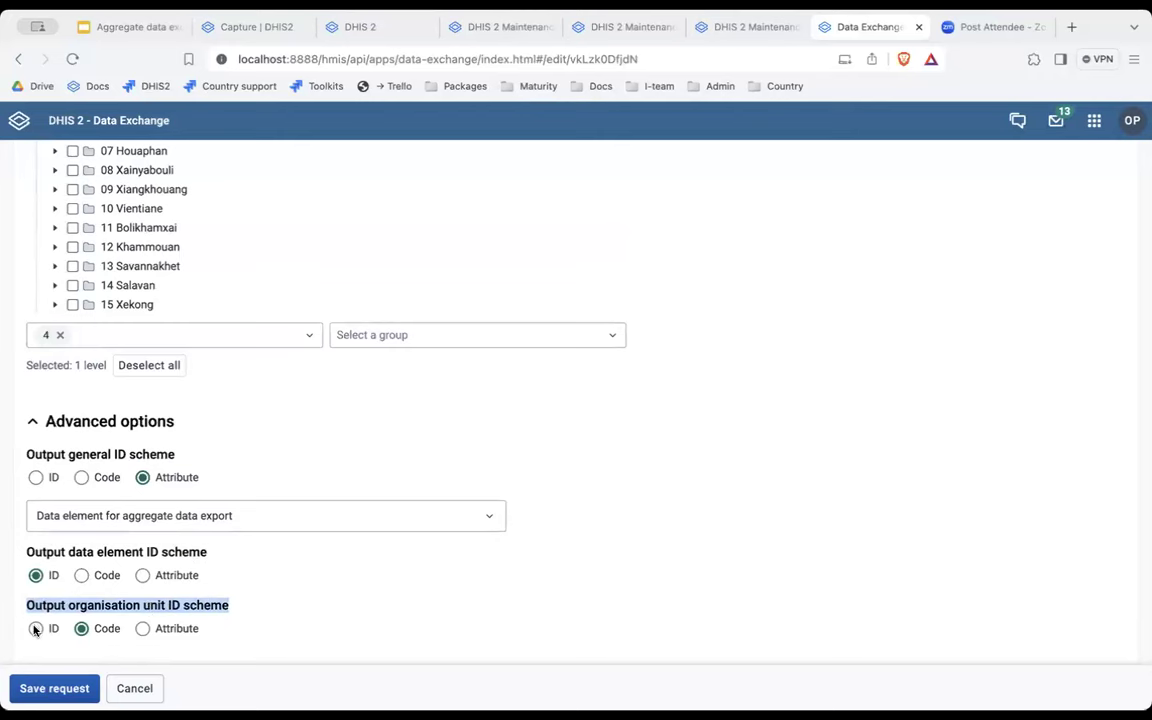
{"action": "left_click", "coordinate": [35, 628]}
{"action": "left_click", "coordinate": [224, 598]}
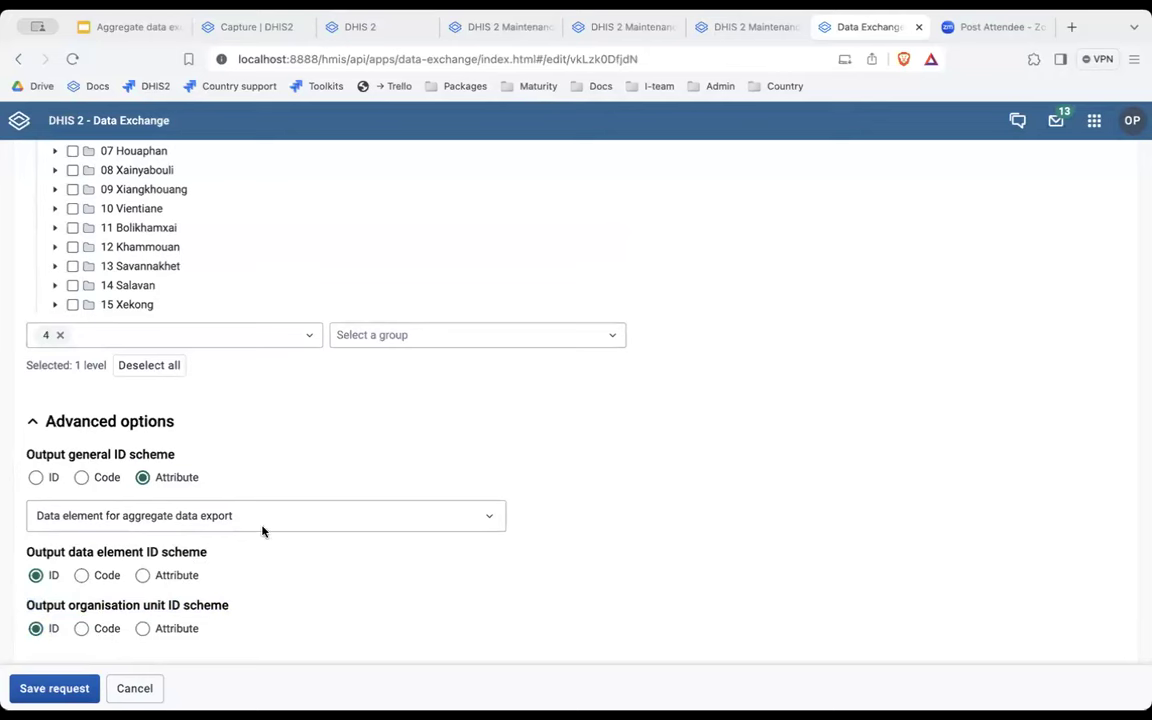
{"action": "scroll", "coordinate": [259, 467], "scroll_direction": "up", "scroll_amount": 6}
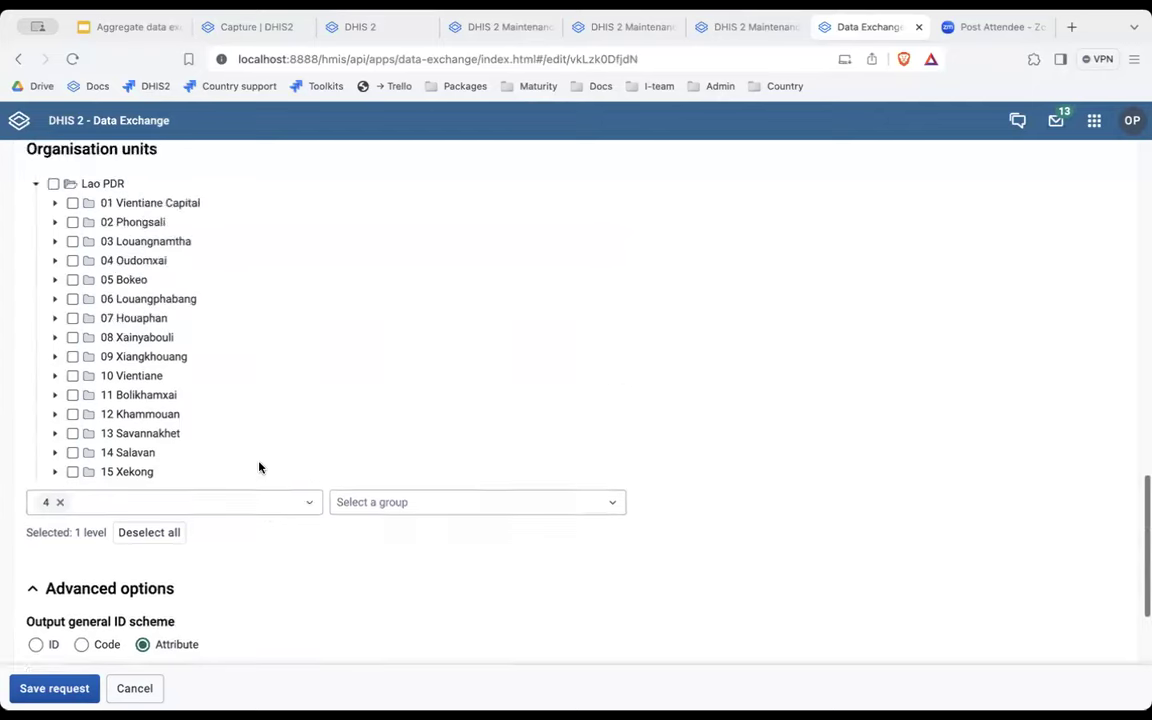
{"action": "scroll", "coordinate": [259, 467], "scroll_direction": "down", "scroll_amount": 8}
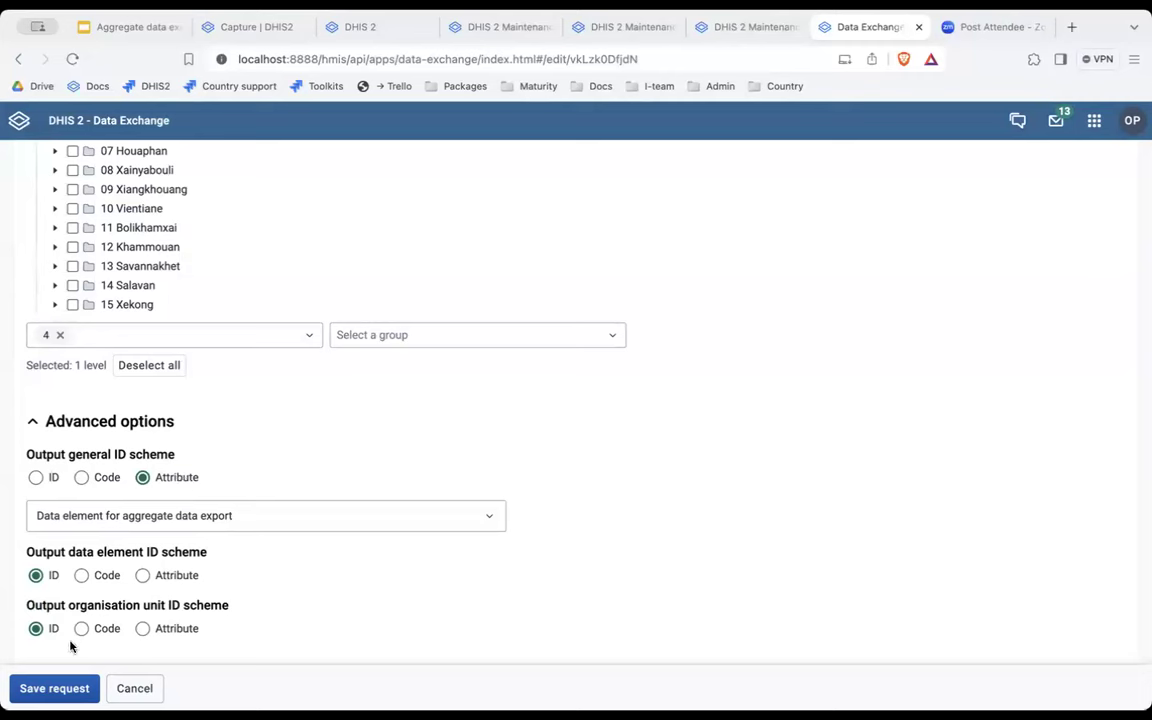
{"action": "left_click", "coordinate": [57, 688]}
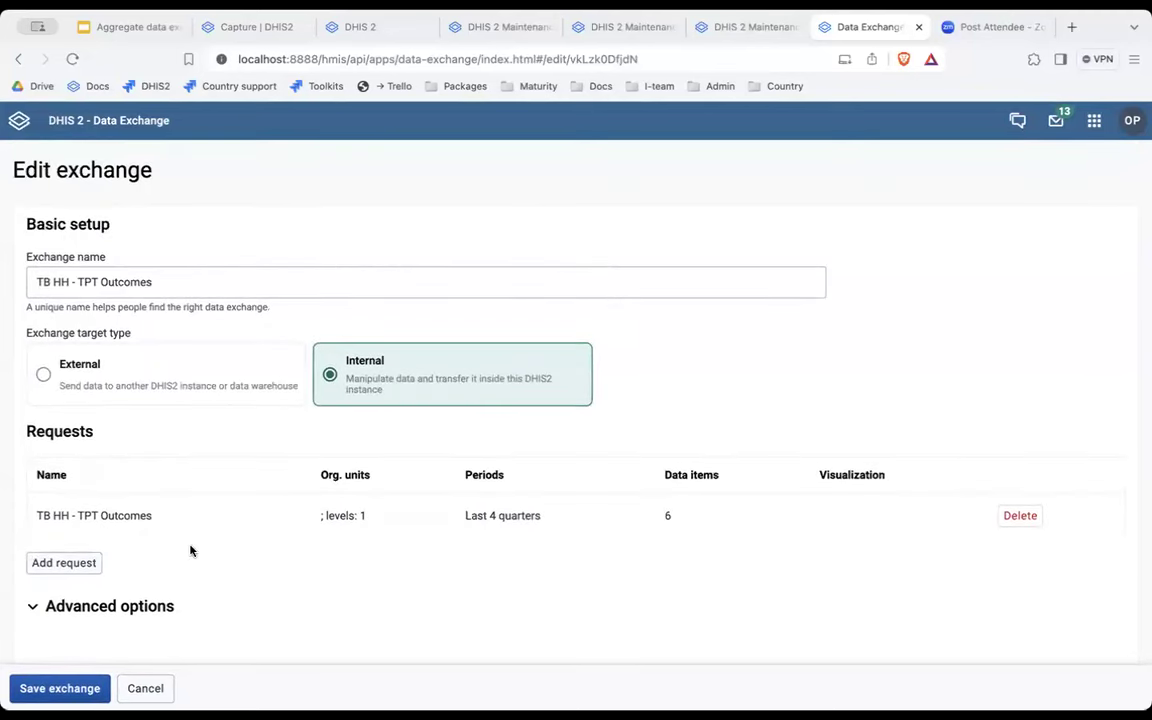
Set the input general and organisation unit ID schemes to ID and save the exchange.
{"action": "left_click", "coordinate": [34, 609]}
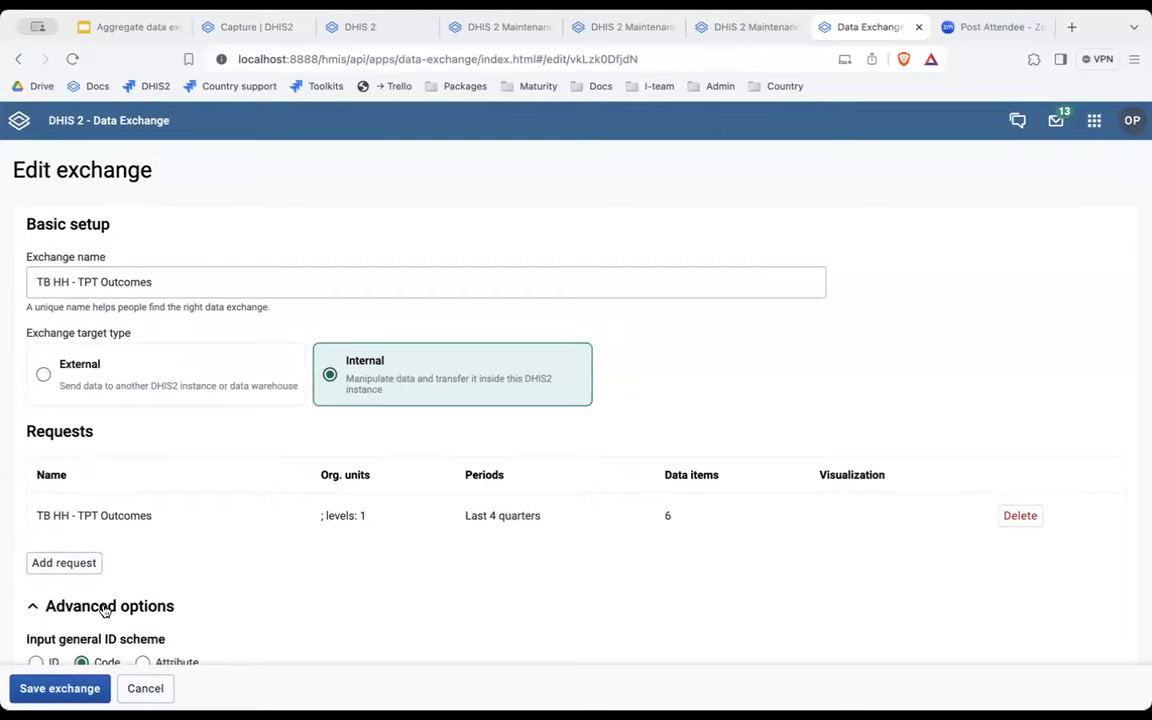
{"action": "scroll", "coordinate": [105, 609], "scroll_direction": "down", "scroll_amount": 2}
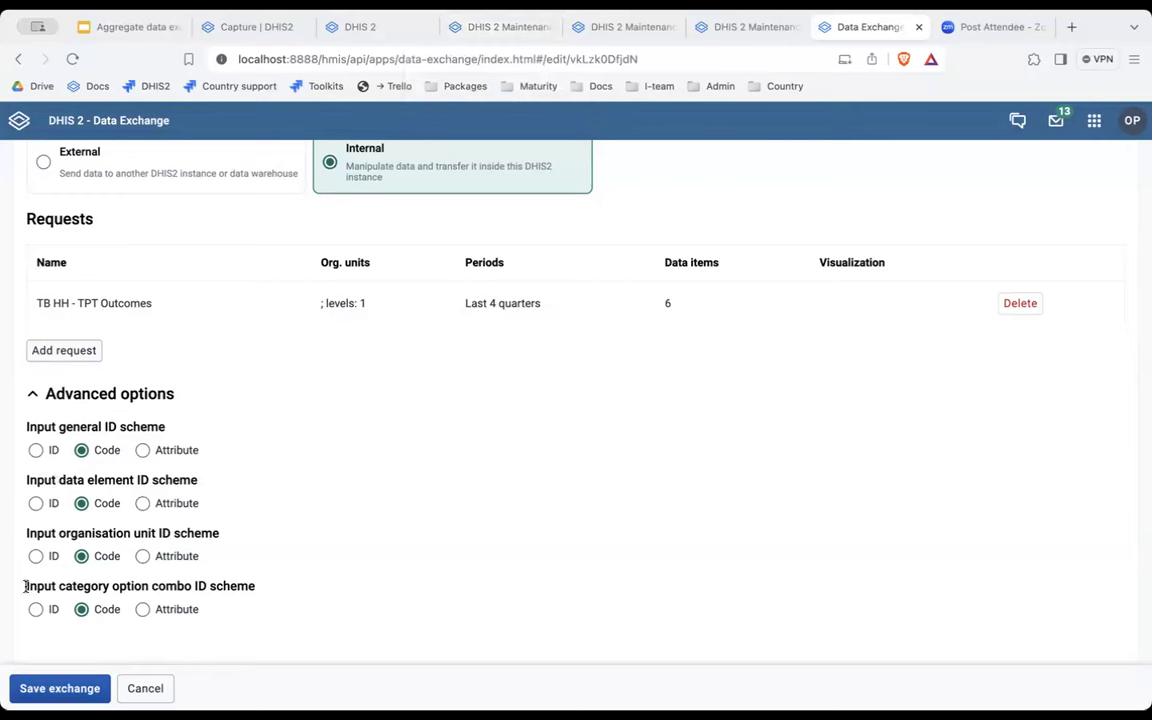
{"action": "left_click_drag", "start_coordinate": [24, 586], "coordinate": [257, 593]}
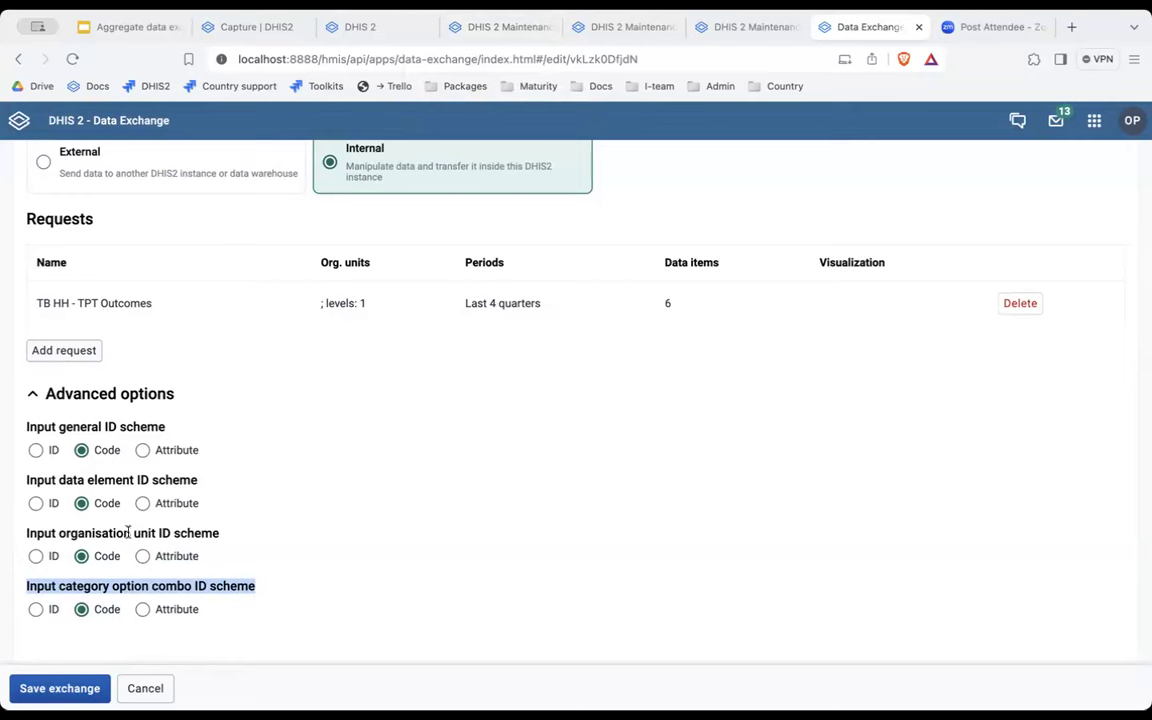
{"action": "left_click", "coordinate": [36, 556]}
{"action": "left_click", "coordinate": [36, 450]}
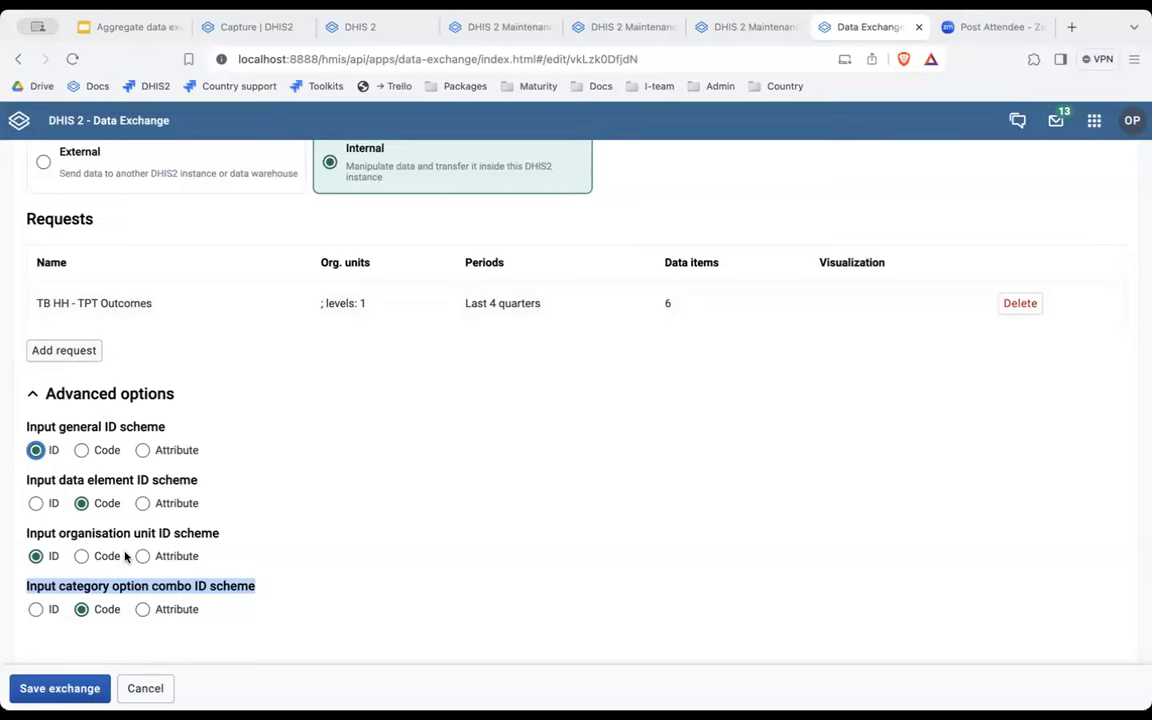
{"action": "left_click", "coordinate": [68, 688]}
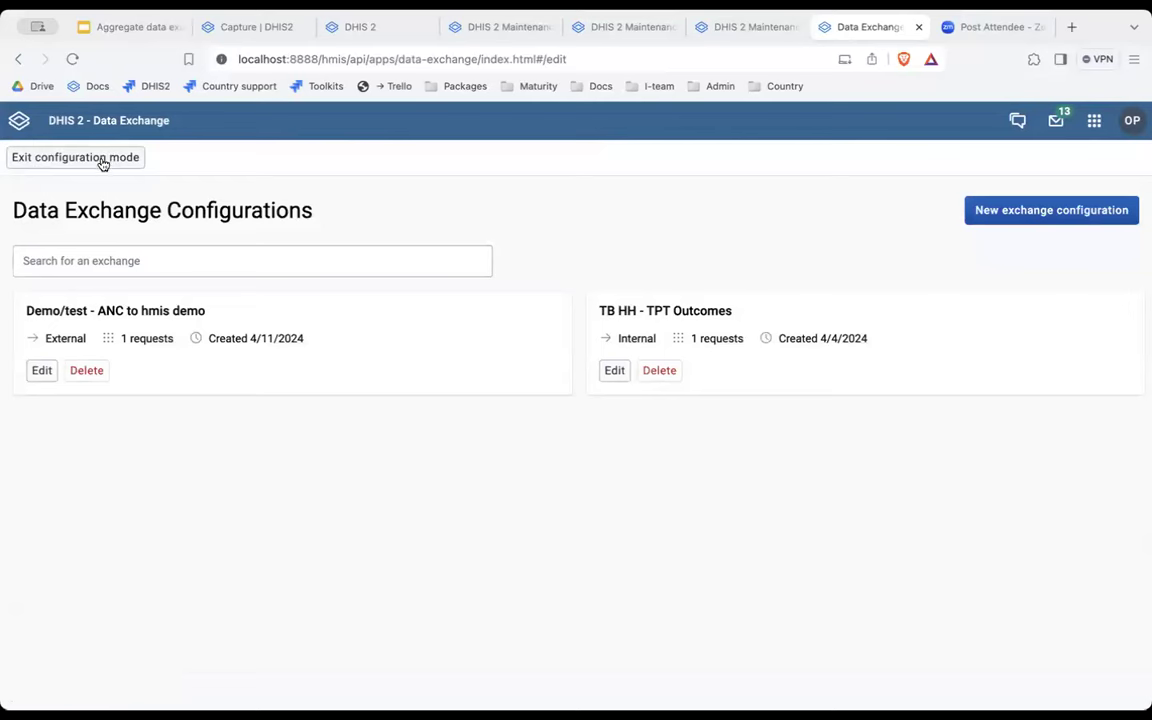
Leave configuration mode, load TB HH - TPT Outcomes, and submit its data.
{"action": "left_click", "coordinate": [100, 160]}
{"action": "left_click", "coordinate": [200, 158]}
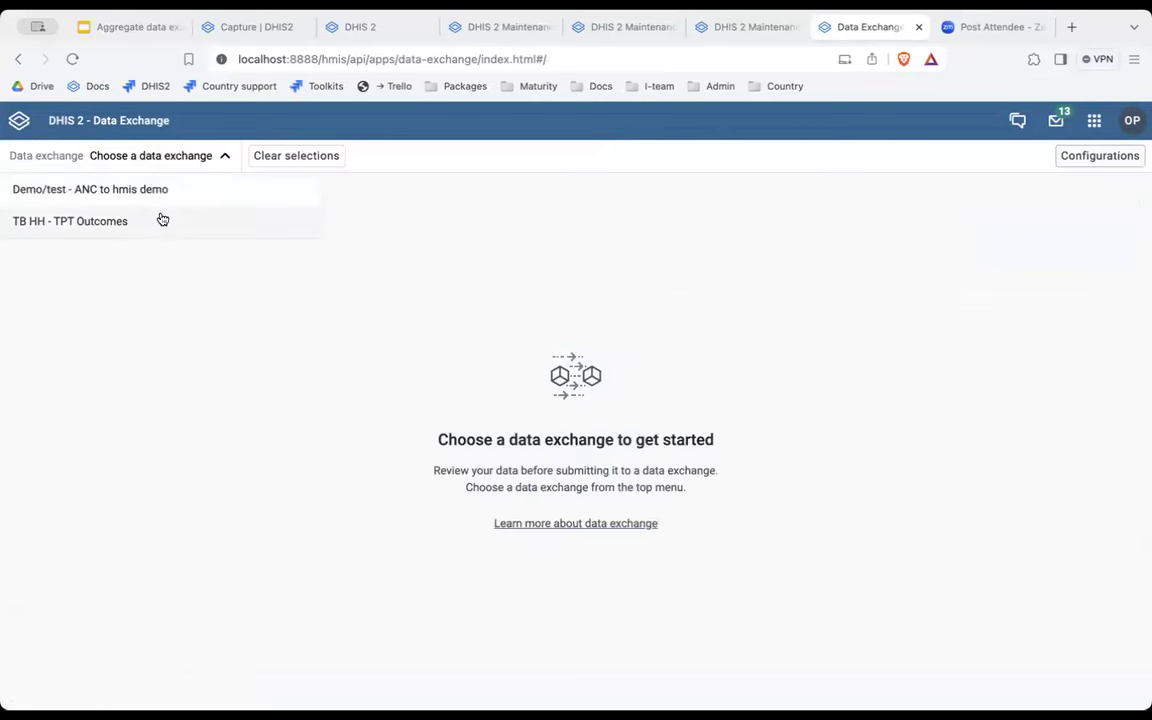
{"action": "left_click", "coordinate": [160, 221]}
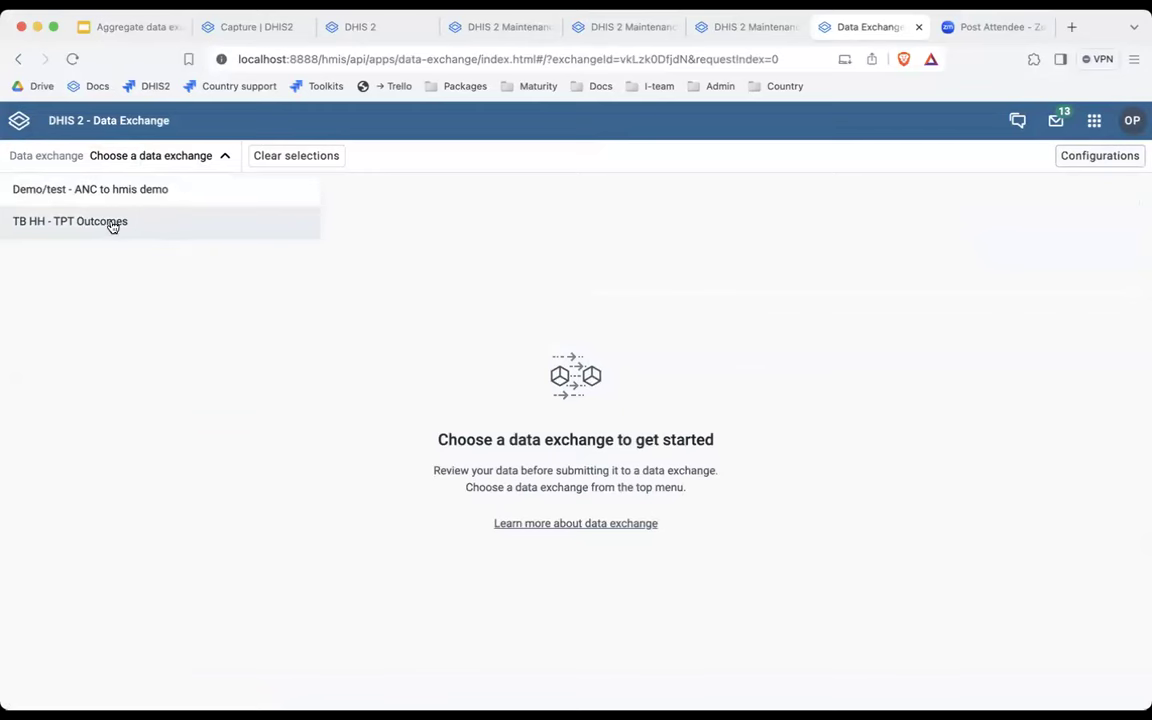
{"action": "left_click", "coordinate": [110, 222]}
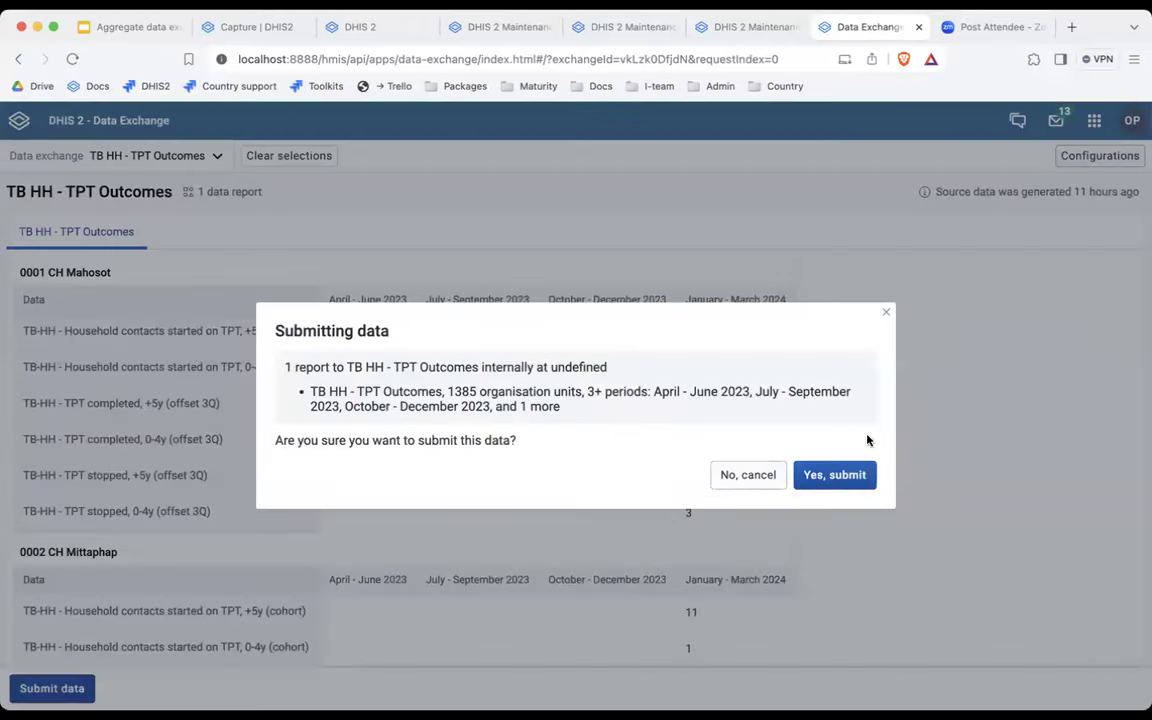
{"action": "left_click", "coordinate": [836, 477]}
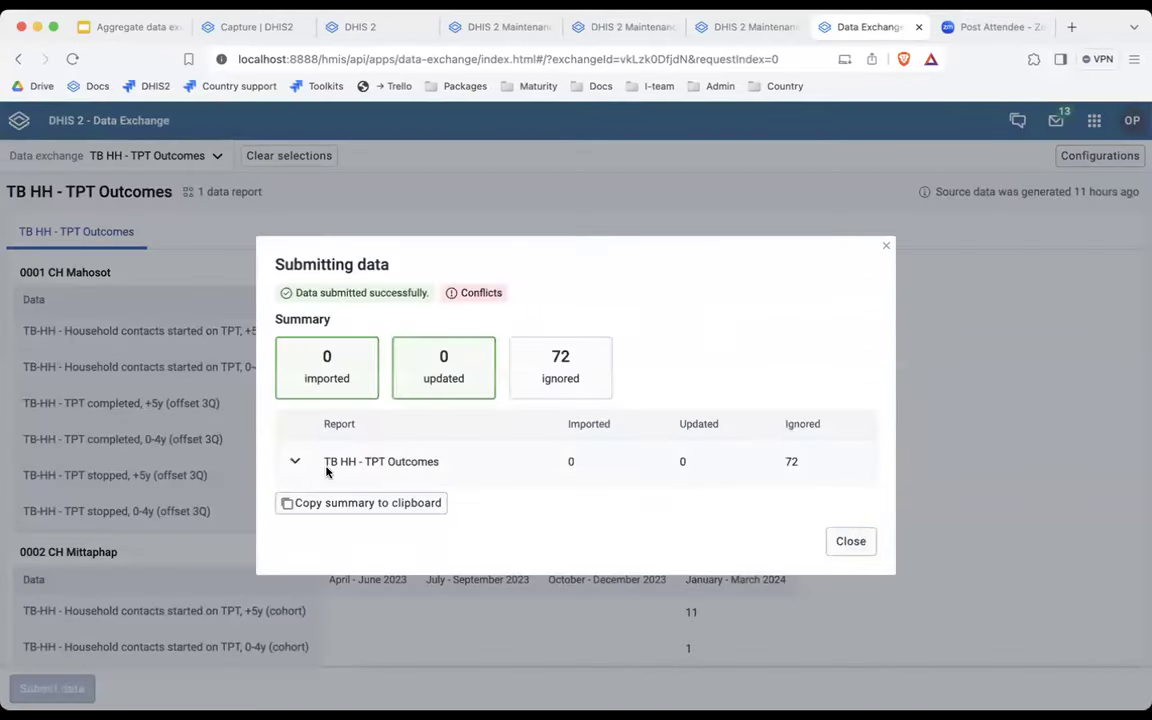
Review the data element conflicts behind the 72 ignored values and close the summary.
{"action": "left_click", "coordinate": [295, 461]}
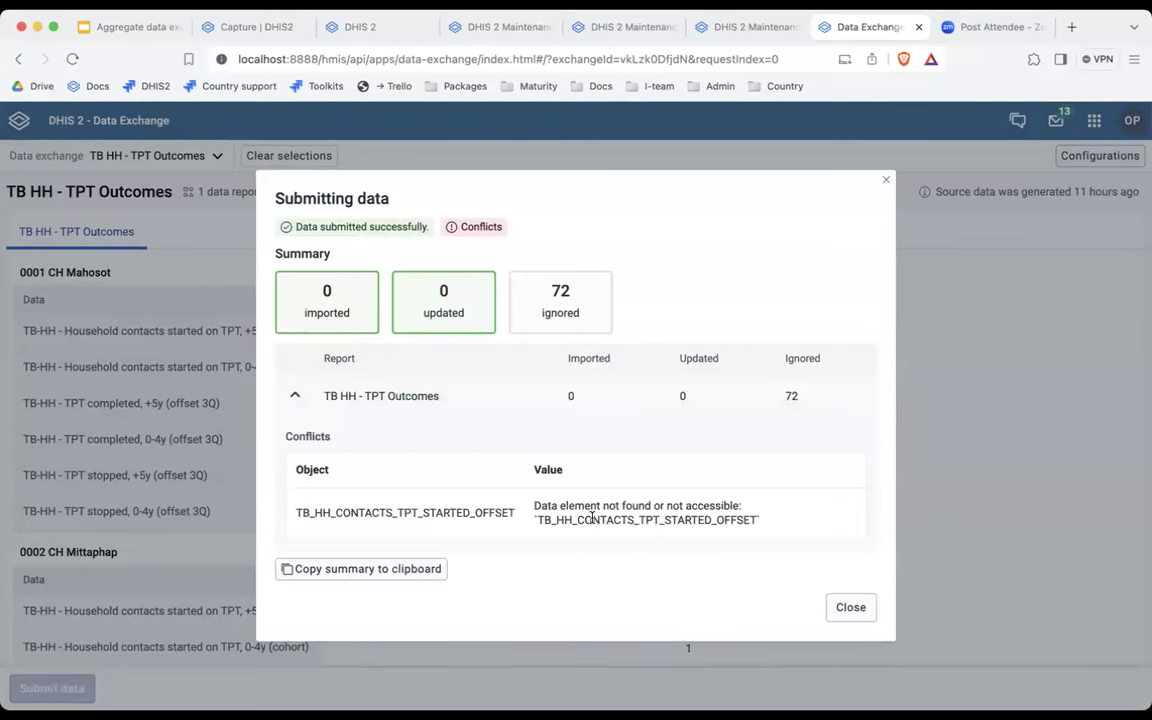
{"action": "double_click", "coordinate": [538, 520]}
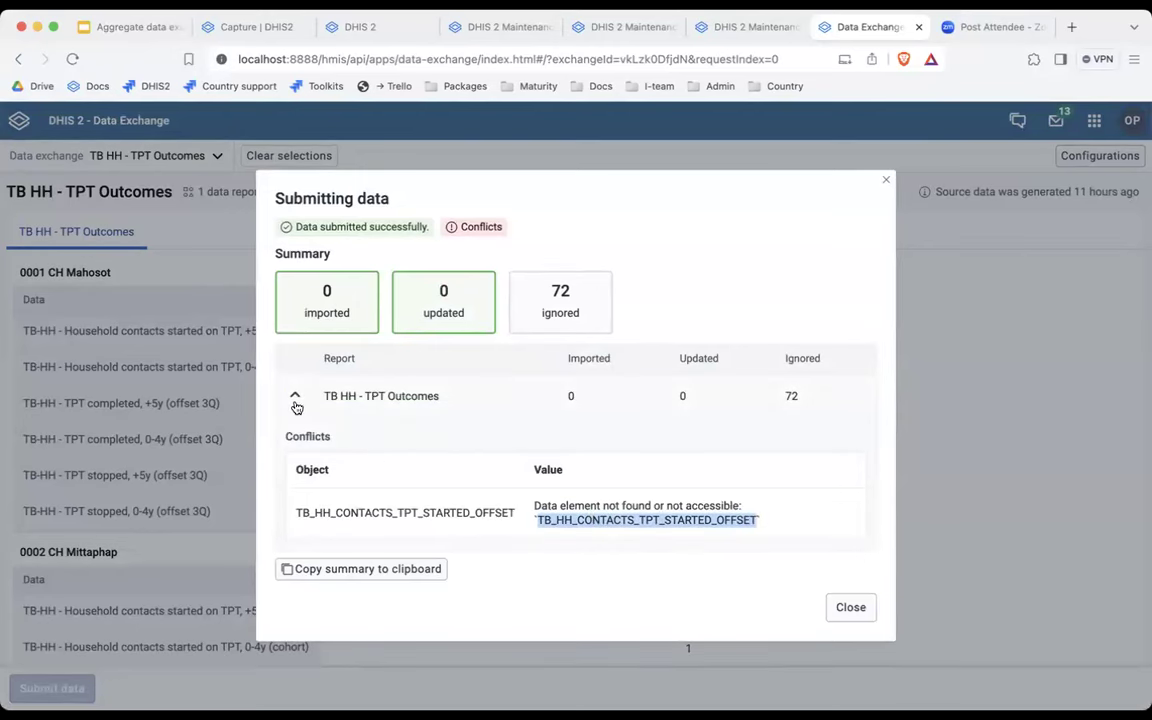
{"action": "left_click", "coordinate": [295, 397]}
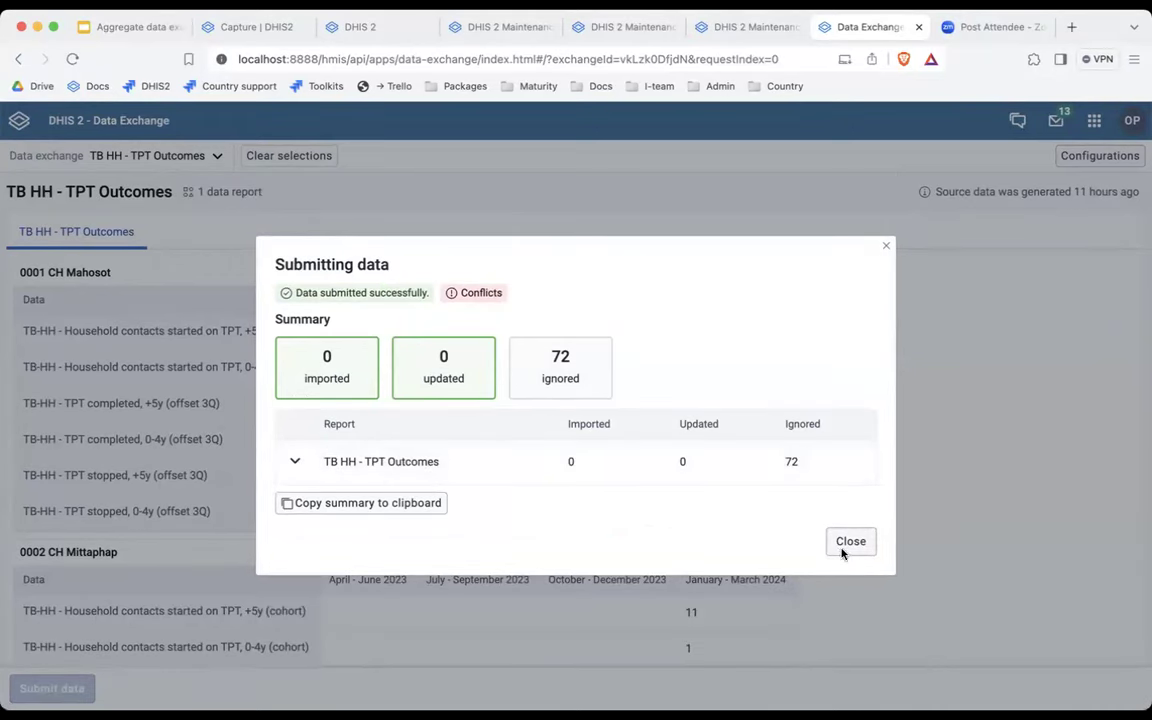
{"action": "left_click", "coordinate": [850, 543]}
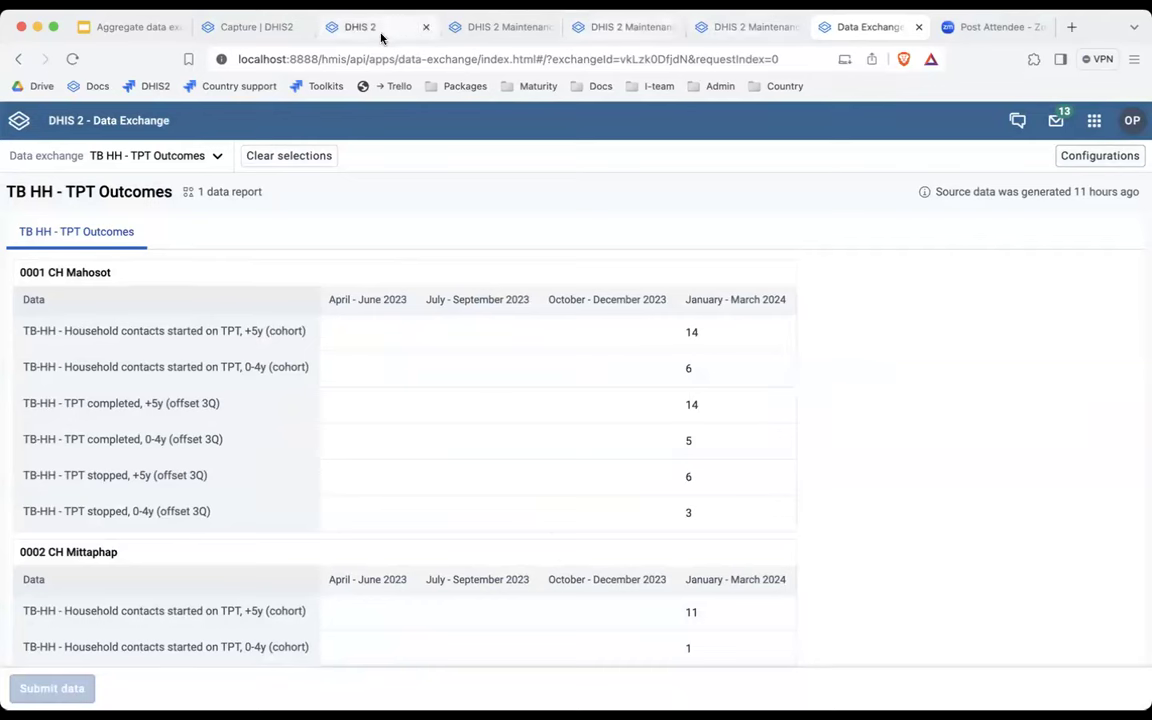
Close the leftover DHIS 2 and Maintenance tabs and switch to the Capture tab.
{"action": "left_click", "coordinate": [411, 33]}
{"action": "left_click", "coordinate": [425, 27]}
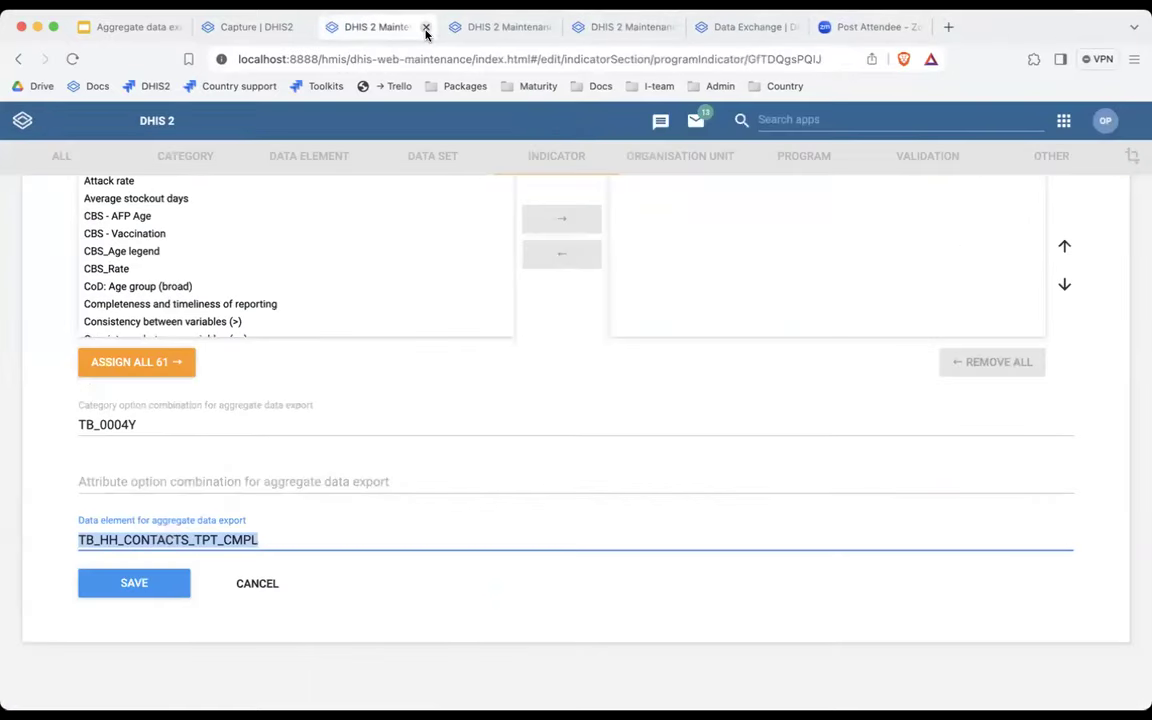
{"action": "left_click", "coordinate": [425, 27]}
{"action": "left_click", "coordinate": [426, 28]}
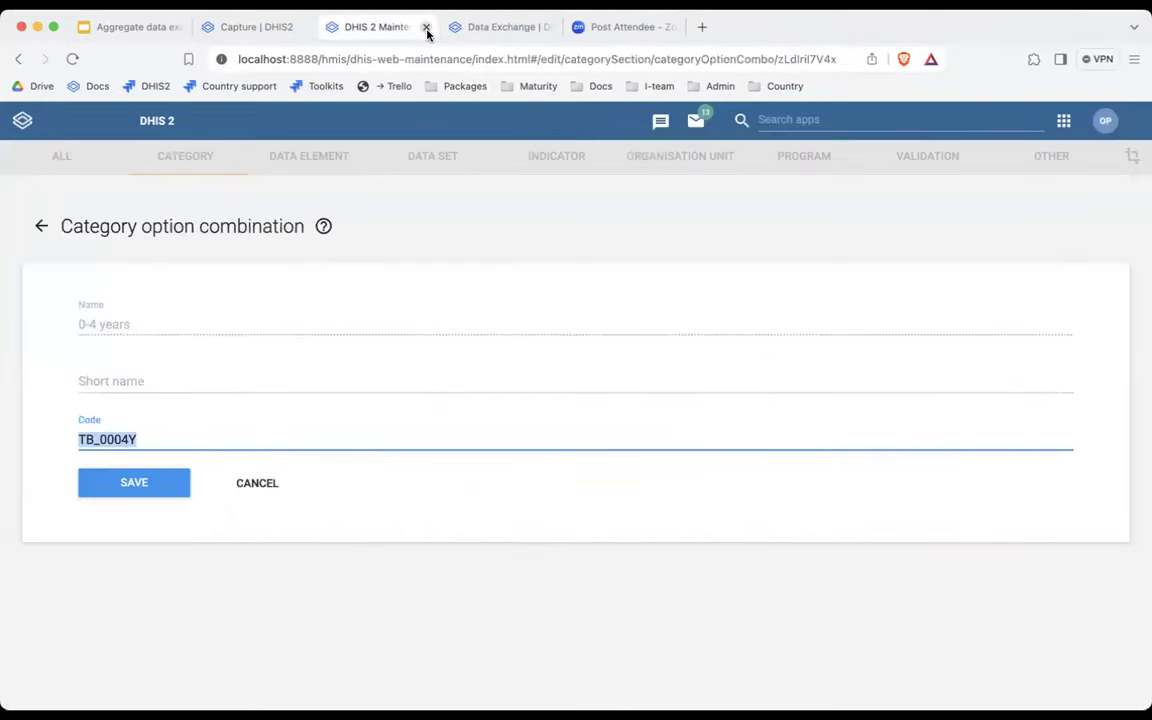
{"action": "left_click", "coordinate": [426, 28]}
{"action": "left_click", "coordinate": [263, 24]}
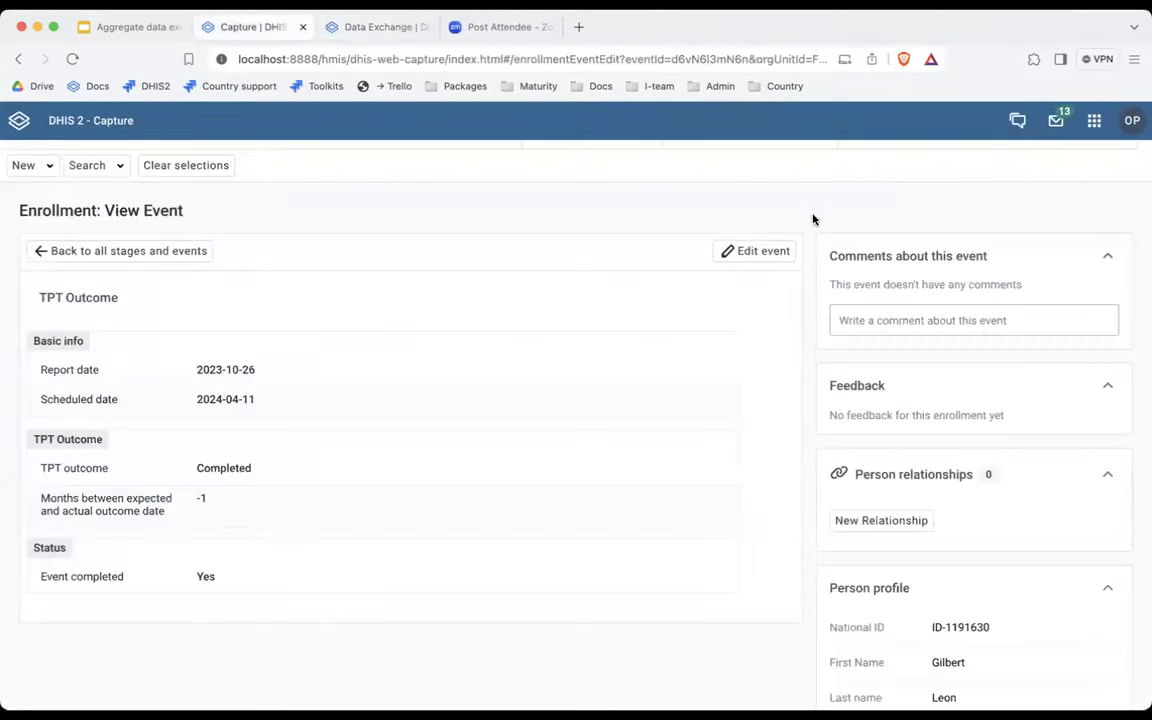
Open Data Entry and select 0001 CH Mahosot under Lao PDR > Vientiane Capital > Chanthabouli.
{"action": "left_click", "coordinate": [1094, 120]}
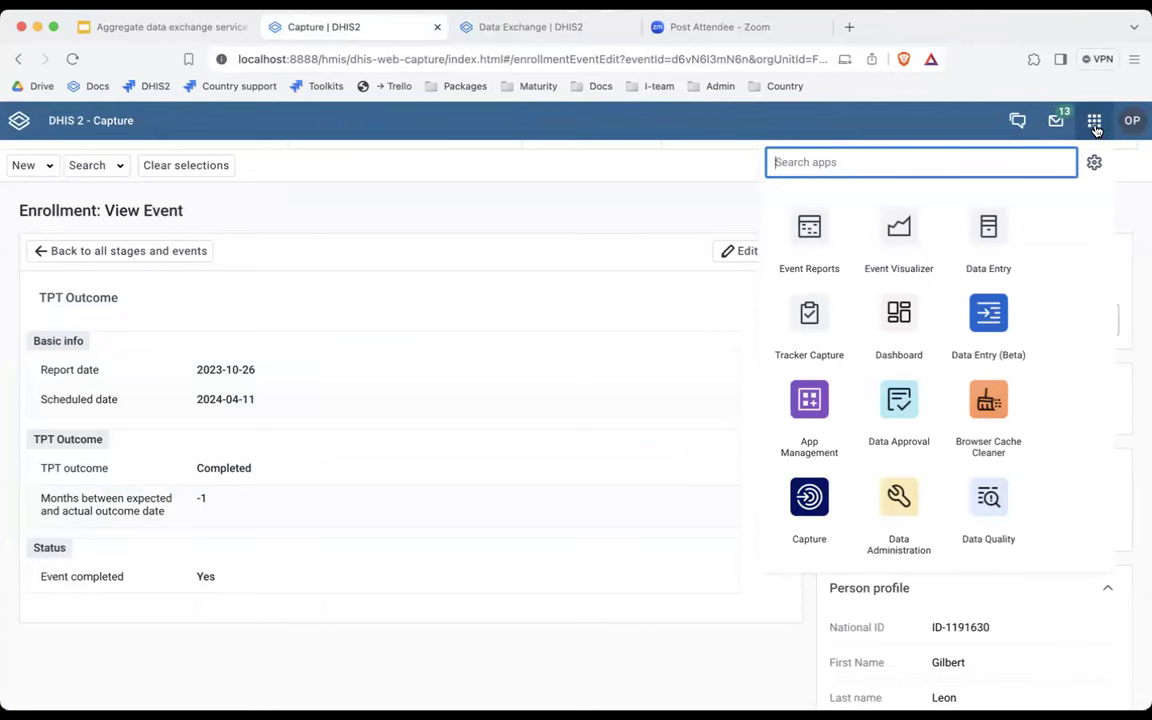
{"action": "type", "text": "dat"}
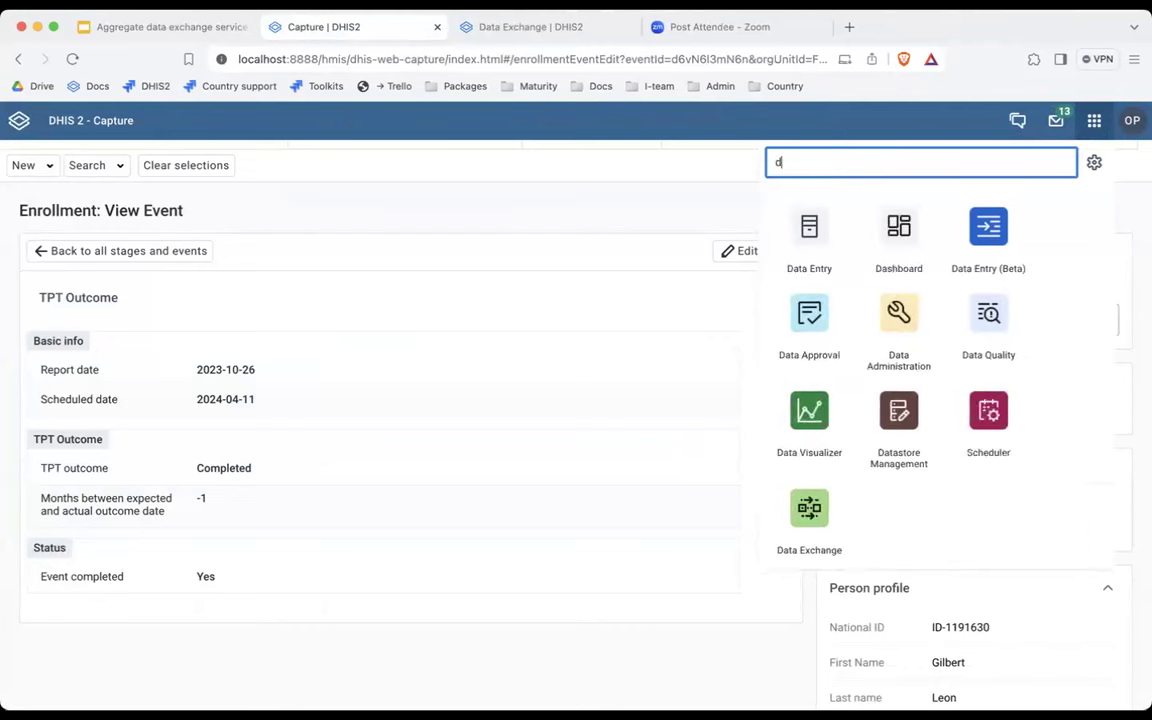
{"action": "left_click", "coordinate": [812, 228]}
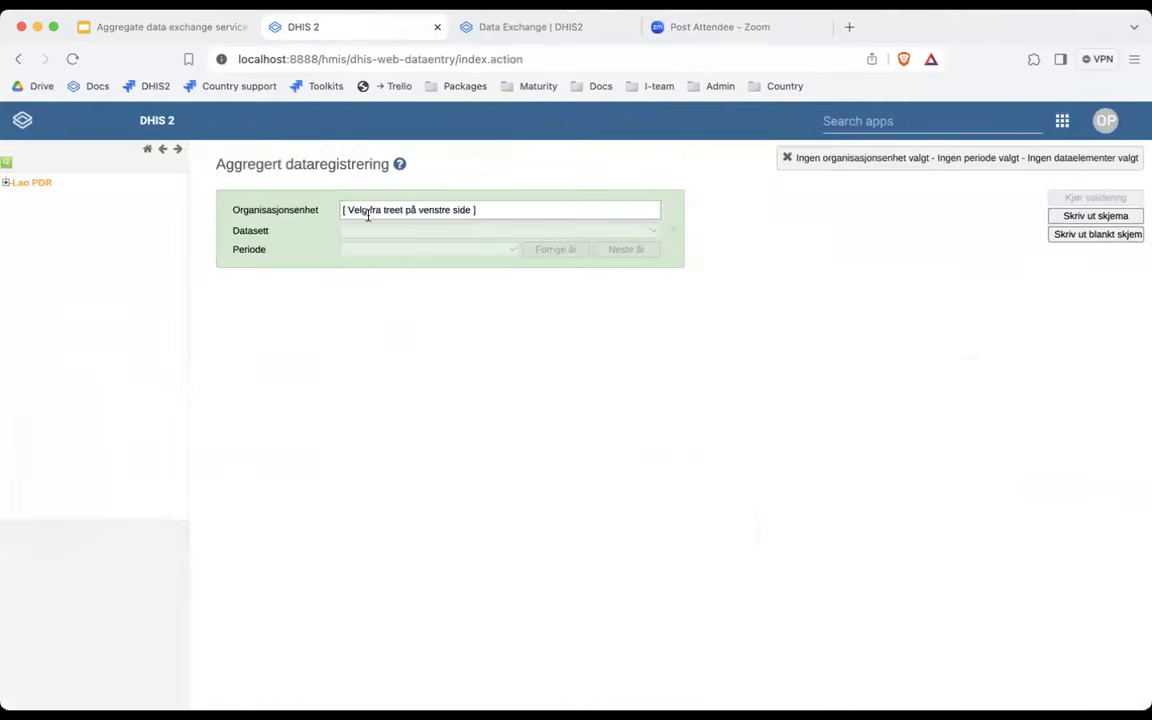
{"action": "left_click", "coordinate": [8, 183]}
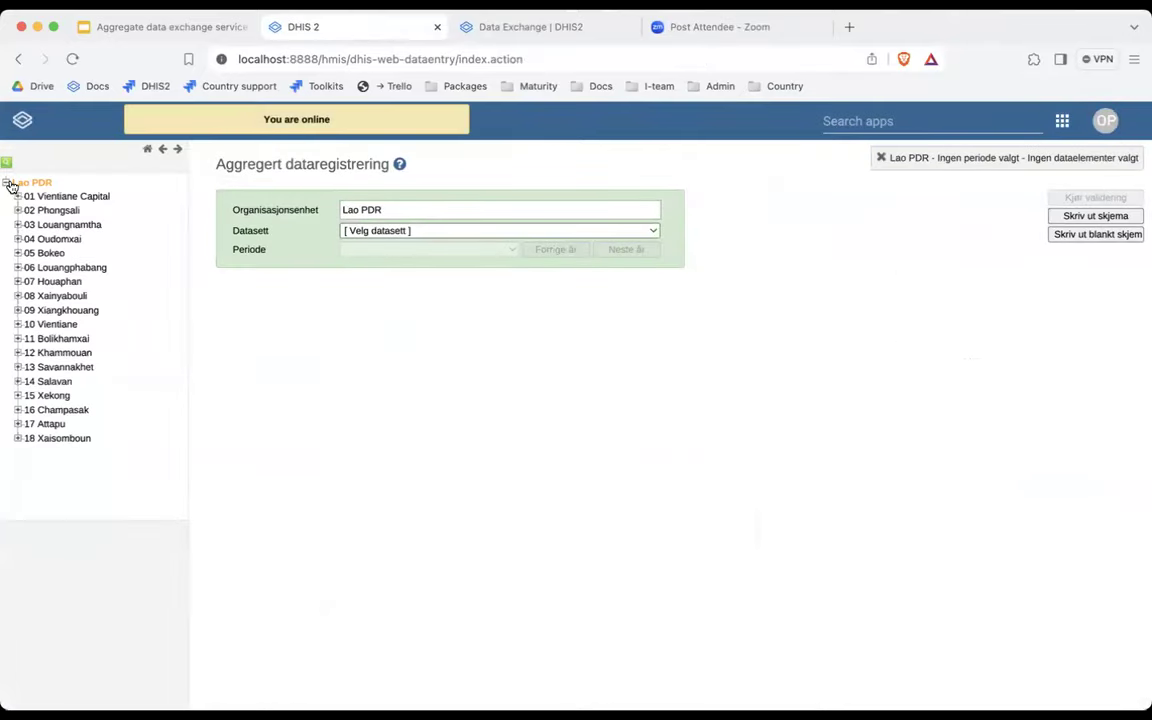
{"action": "left_click", "coordinate": [17, 196]}
{"action": "left_click", "coordinate": [30, 210]}
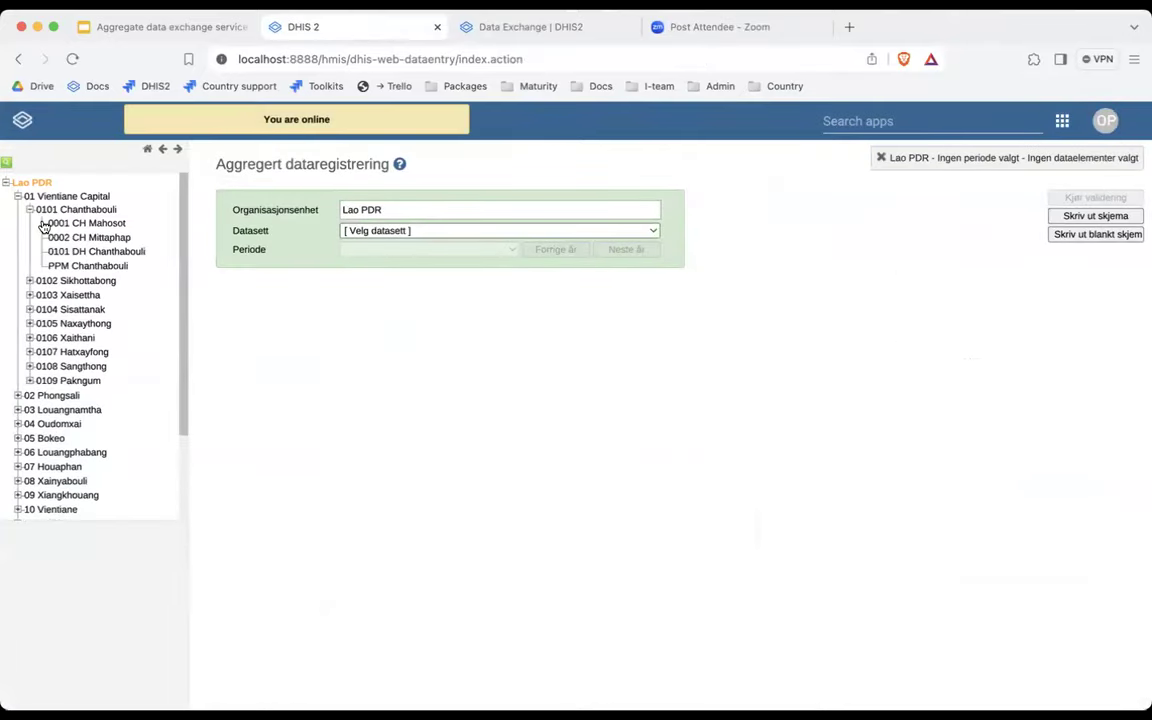
{"action": "left_click", "coordinate": [55, 223]}
Choose the RMNCAH data set and the March 2024 period.
{"action": "left_click", "coordinate": [389, 231]}
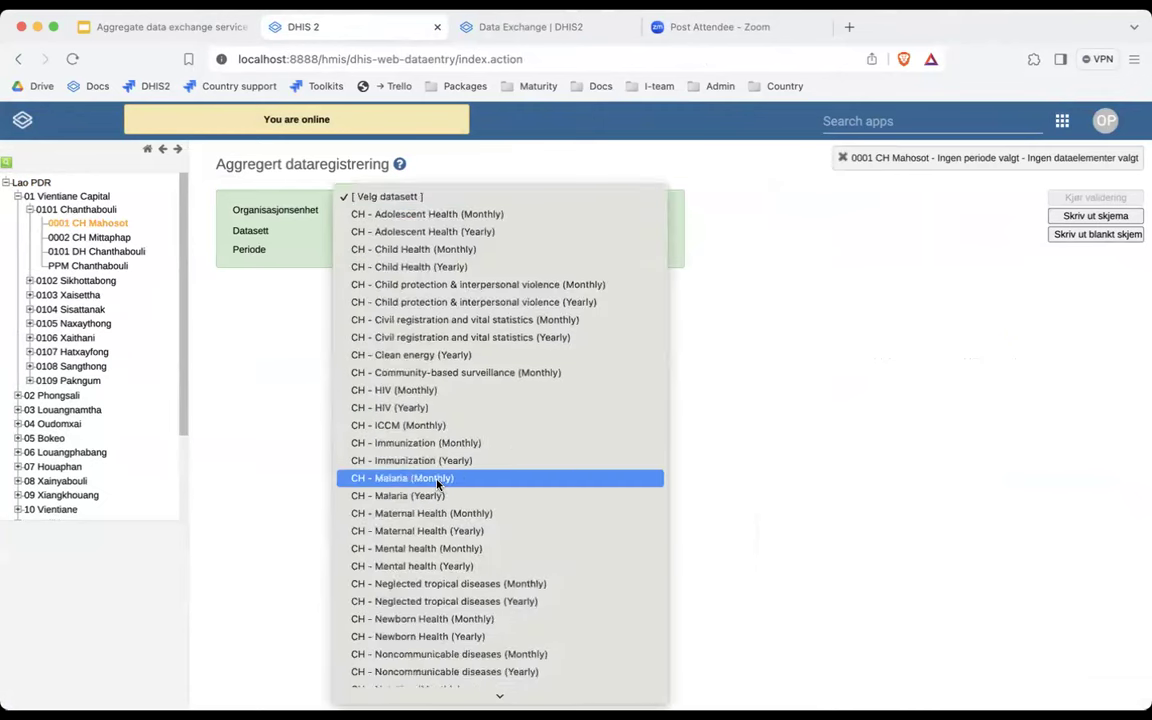
{"action": "scroll", "coordinate": [427, 500], "scroll_direction": "down", "scroll_amount": 10}
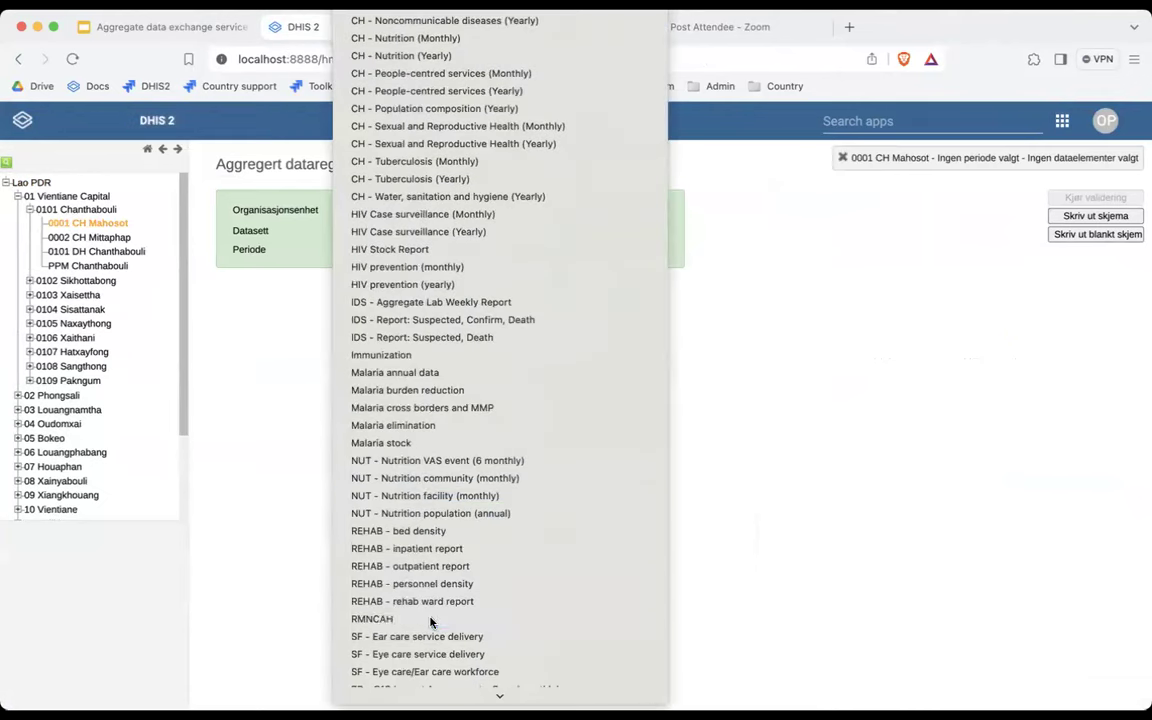
{"action": "left_click", "coordinate": [431, 619]}
{"action": "left_click", "coordinate": [414, 249]}
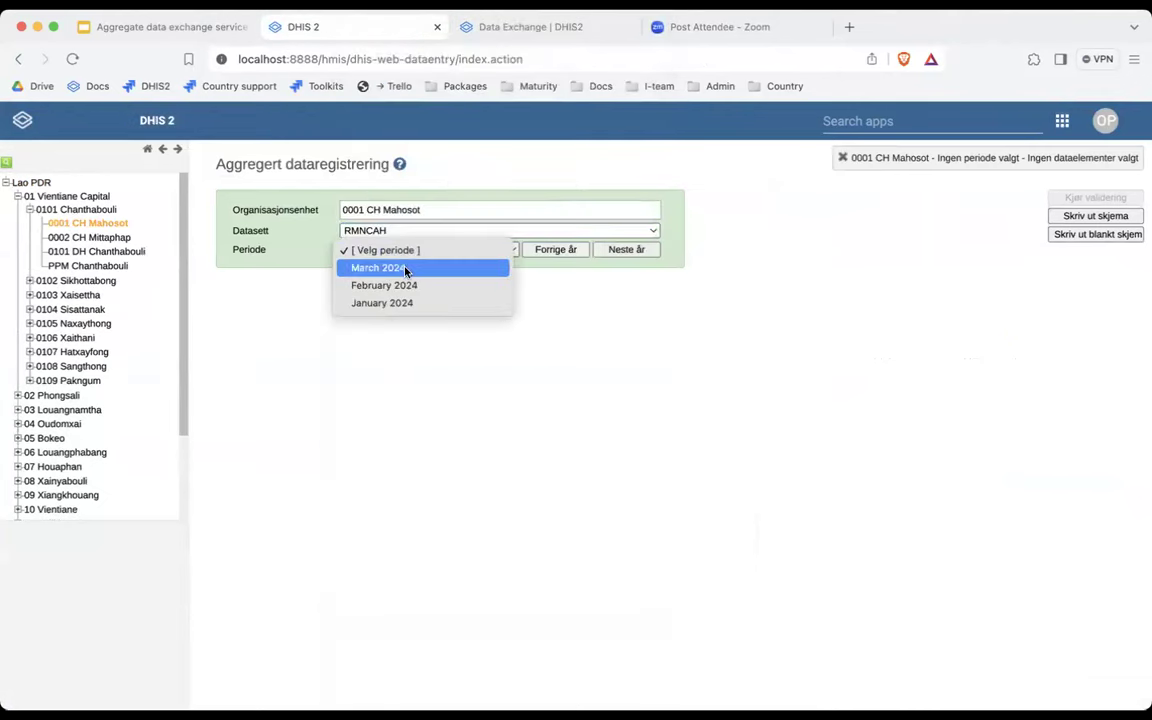
{"action": "left_click", "coordinate": [405, 268]}
{"action": "scroll", "coordinate": [440, 368], "scroll_direction": "down", "scroll_amount": 3}
{"action": "scroll", "coordinate": [440, 368], "scroll_direction": "down", "scroll_amount": 2}
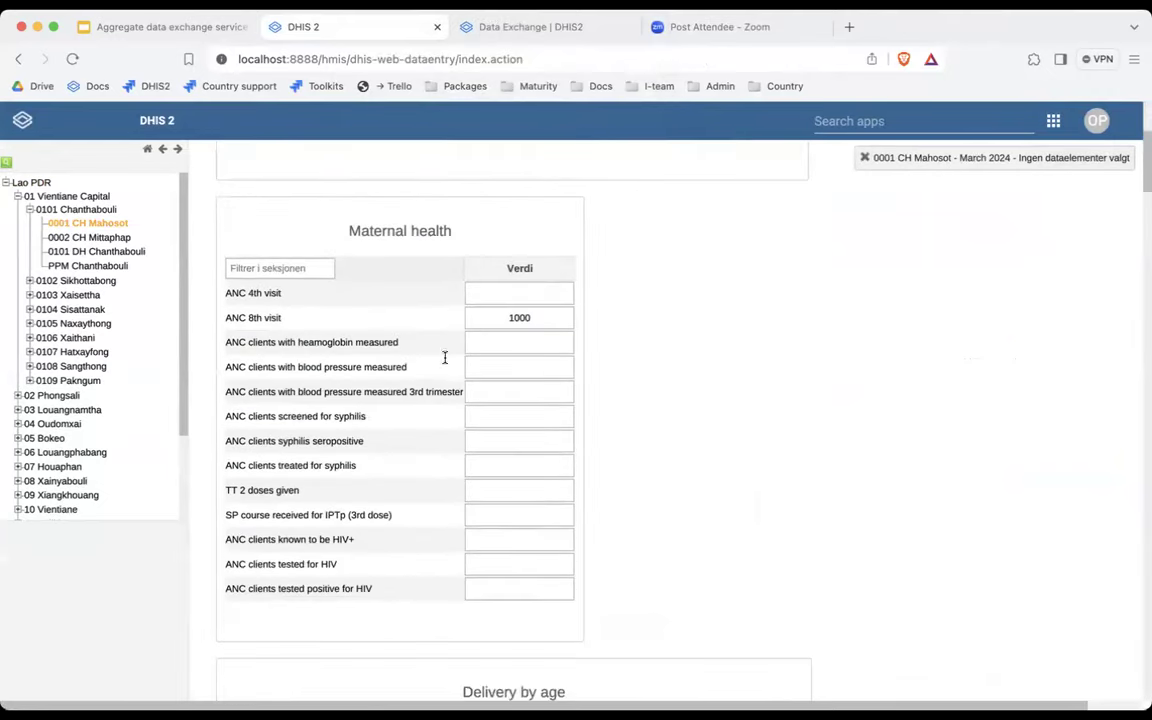
Enter 500 for both ANC 4th visit and ANC 8th visit.
{"action": "left_click", "coordinate": [526, 293]}
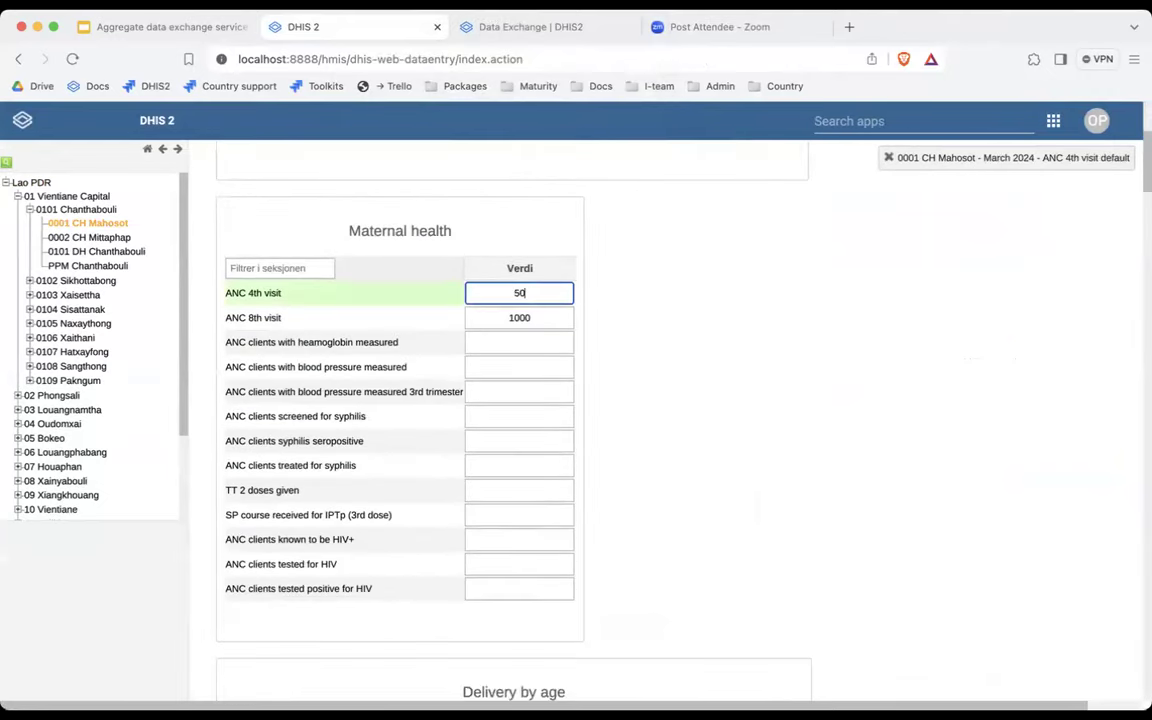
{"action": "key", "text": "Tab"}
{"action": "type", "text": "500"}
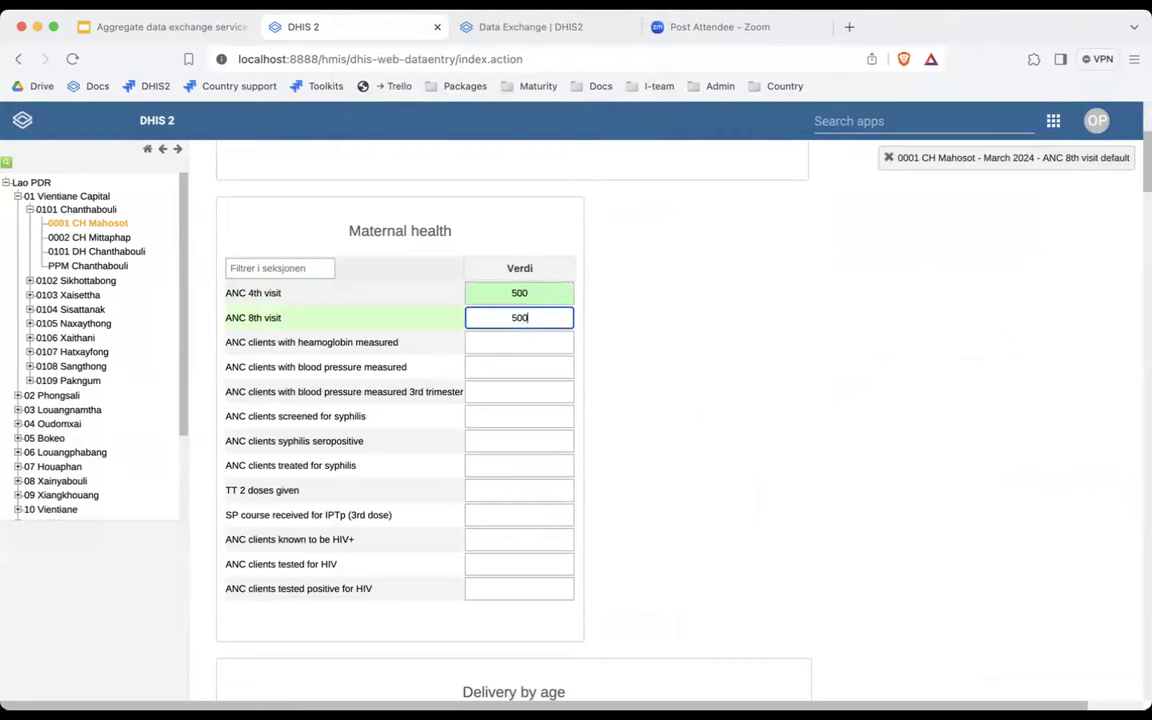
{"action": "type", "text": "0"}
{"action": "key", "text": "BackSpace"}
{"action": "left_click", "coordinate": [681, 314]}
{"action": "left_click", "coordinate": [543, 345]}
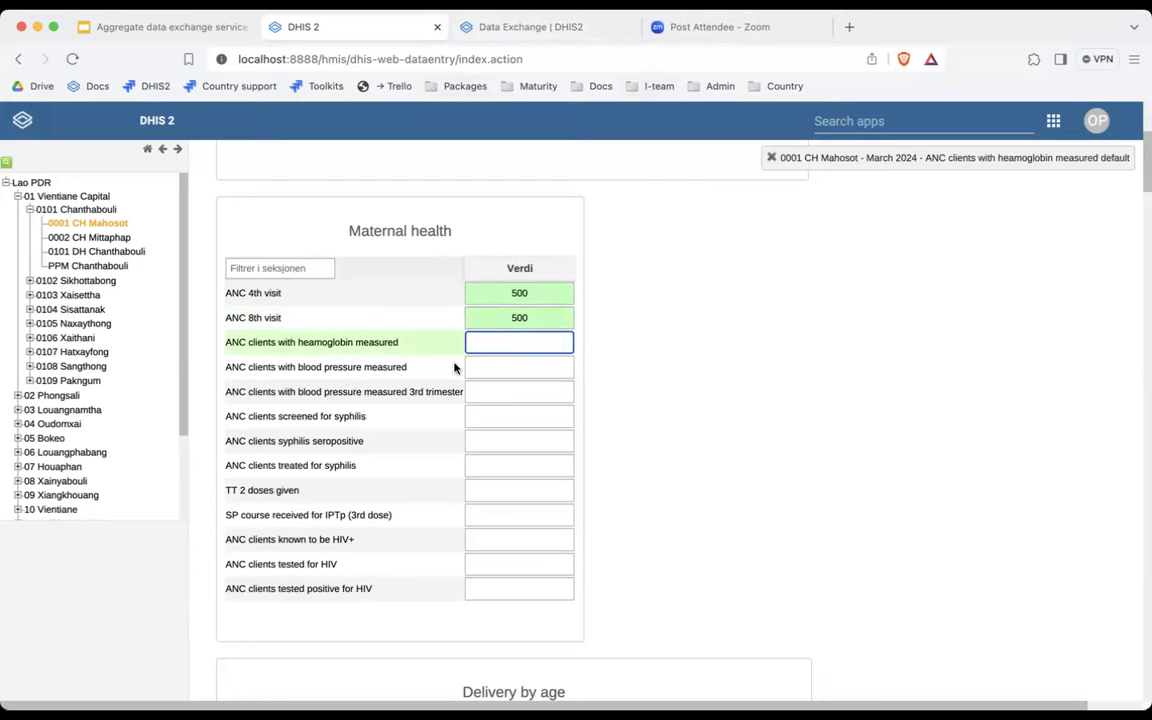
{"action": "left_click", "coordinate": [878, 125]}
Open the Analytics Tables page of the Data Administration app.
{"action": "type", "text": "repo"}
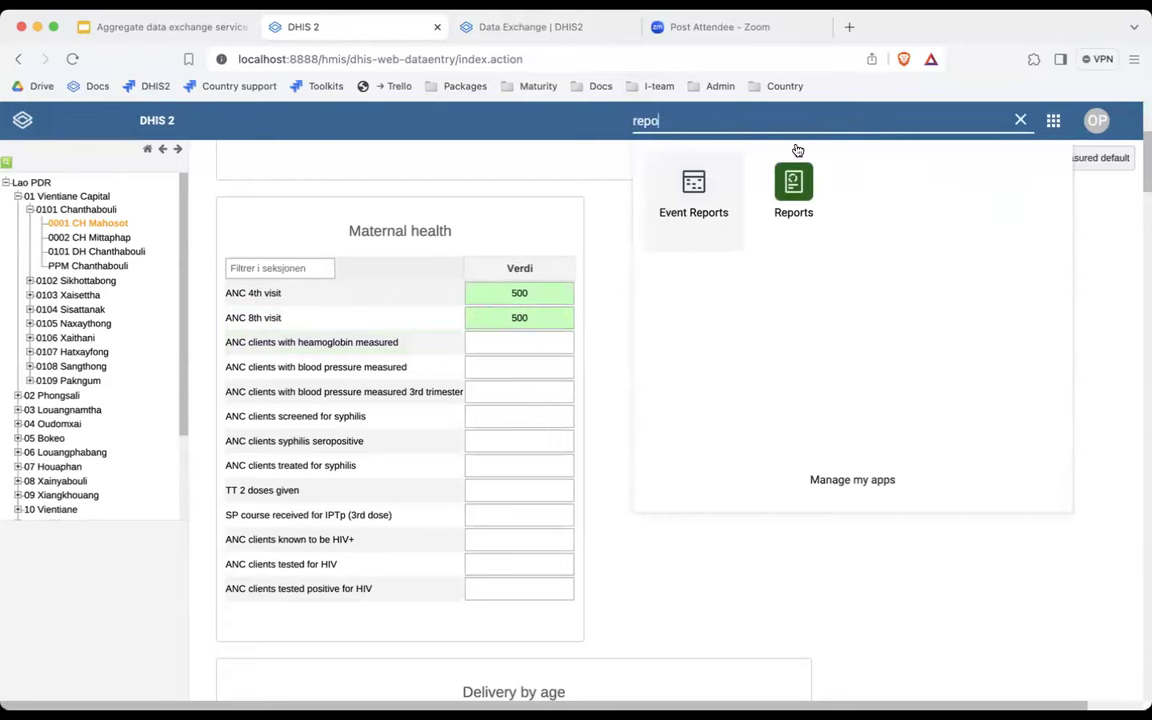
{"action": "type", "text": "admi"}
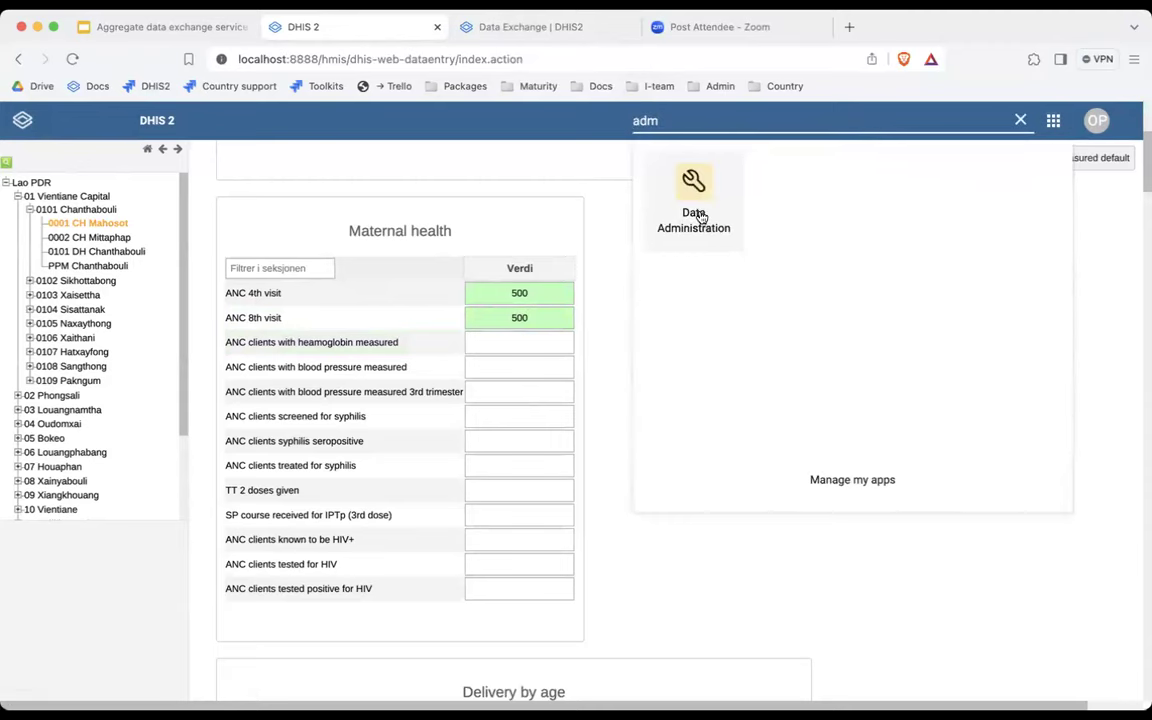
{"action": "left_click", "coordinate": [697, 218]}
{"action": "left_click", "coordinate": [75, 276]}
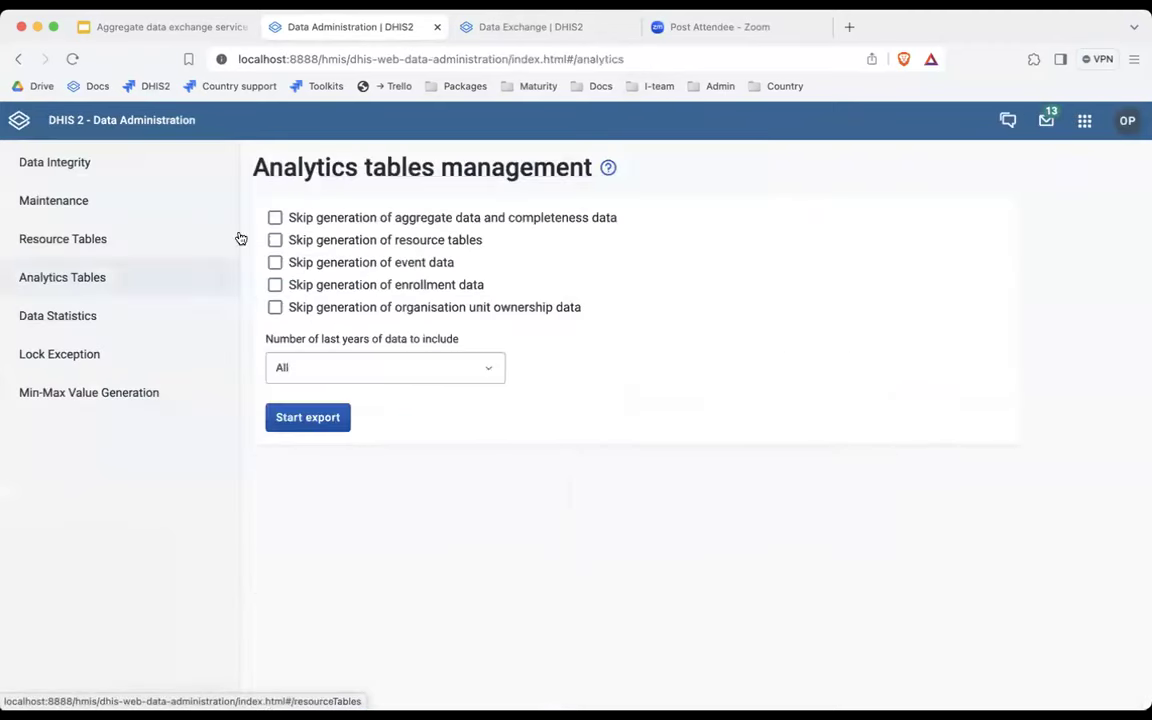
Export analytics for the last 1 year, skipping resource, event, enrollment and ownership data.
{"action": "left_click", "coordinate": [318, 362]}
{"action": "left_click", "coordinate": [314, 423]}
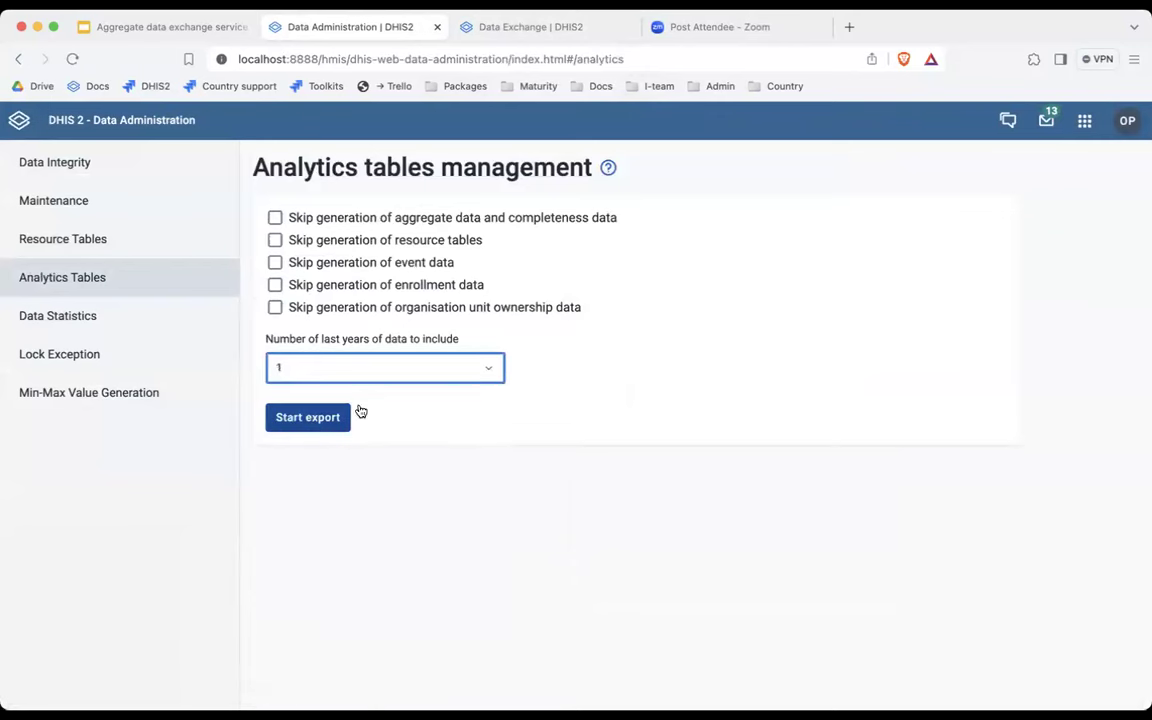
{"action": "left_click", "coordinate": [314, 241]}
{"action": "left_click", "coordinate": [315, 263]}
{"action": "left_click", "coordinate": [314, 287]}
{"action": "left_click", "coordinate": [314, 308]}
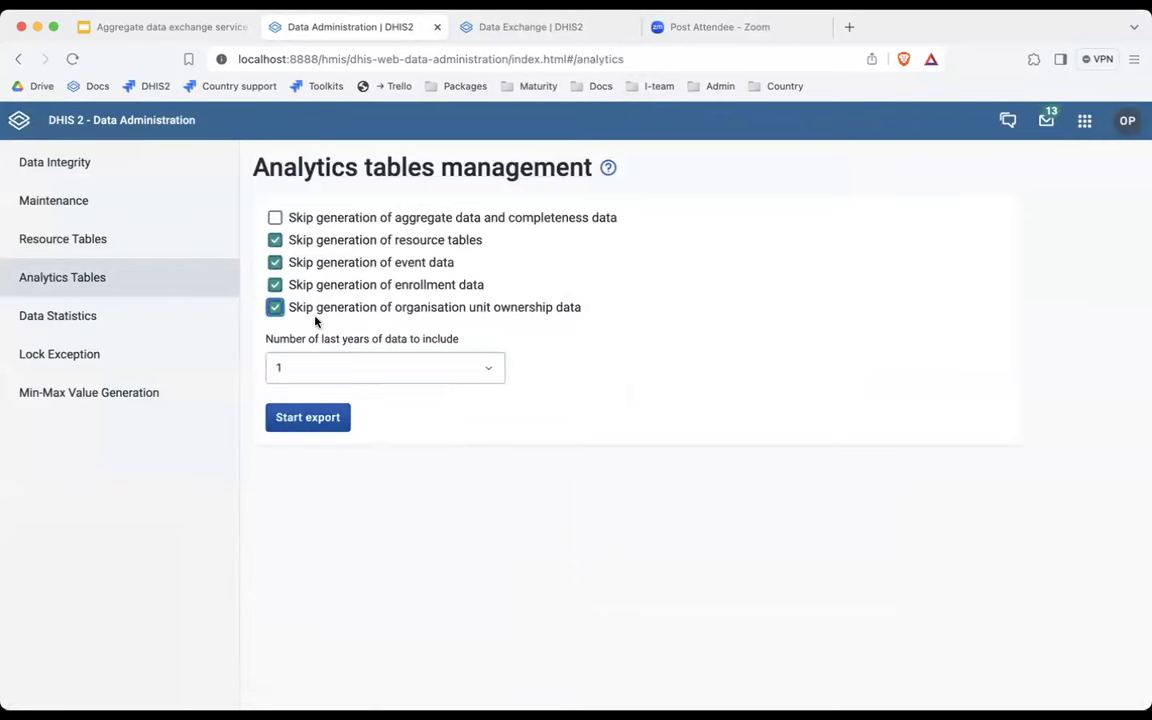
{"action": "left_click", "coordinate": [316, 418]}
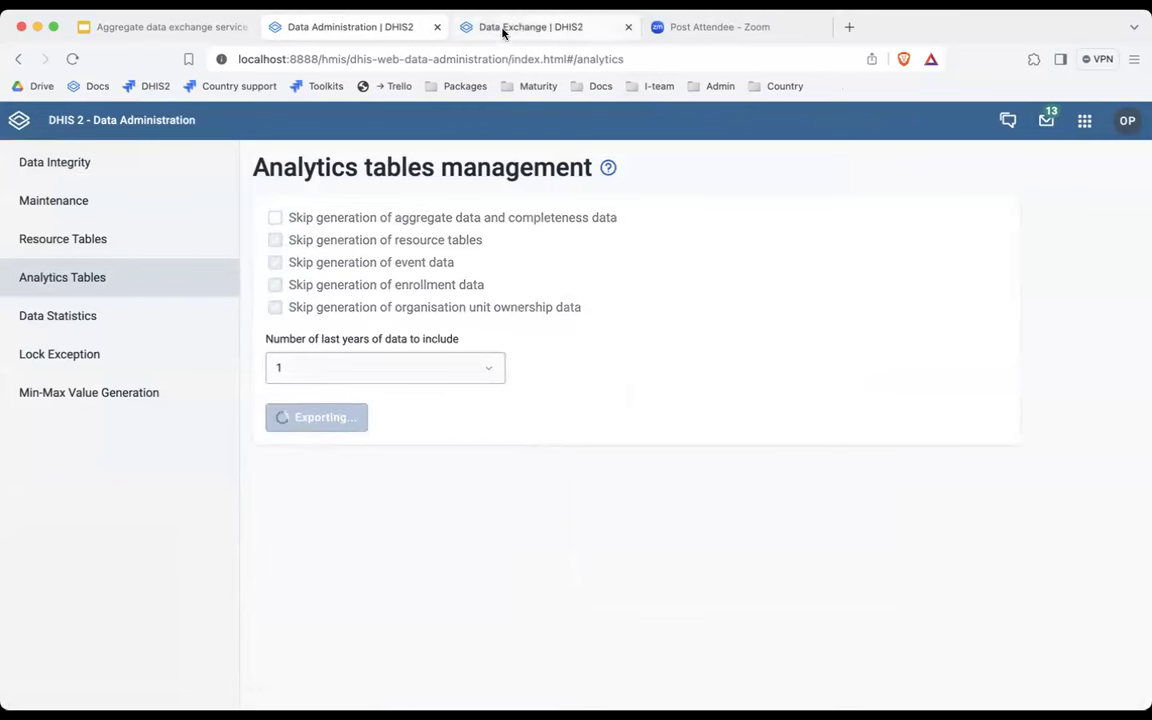
{"action": "left_click", "coordinate": [704, 29]}
Go to the demos.dhis2.org/hmis demo server and sign in with the account's username and password.
{"action": "left_click", "coordinate": [650, 48]}
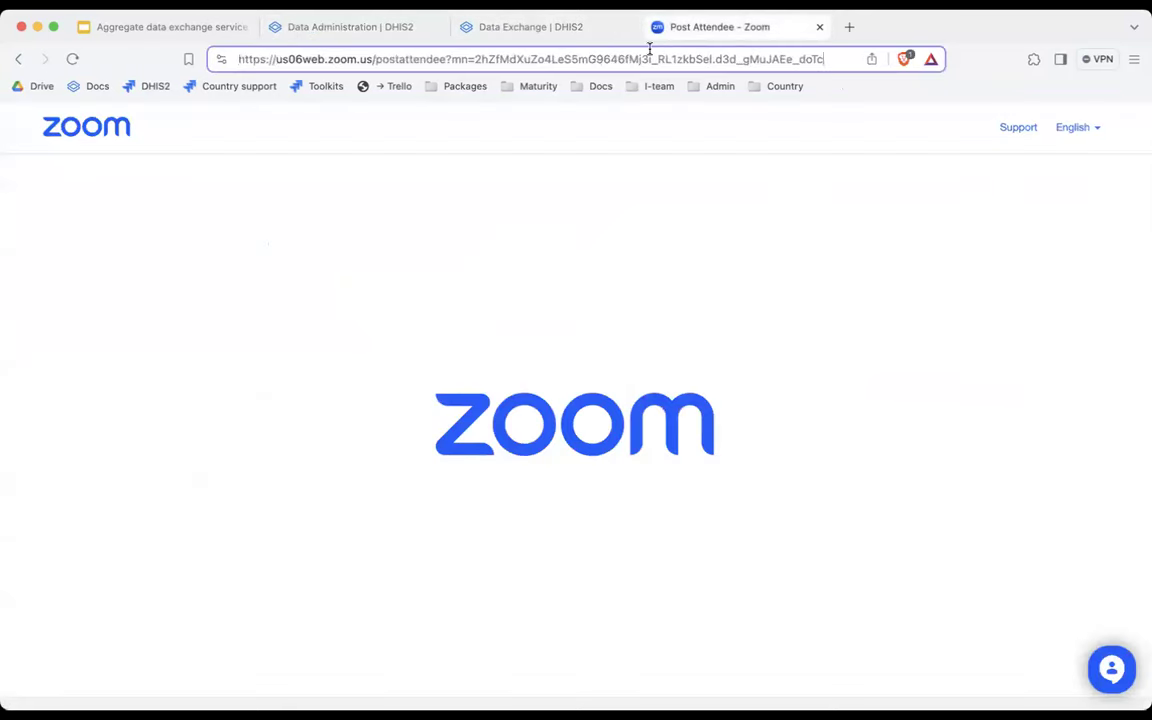
{"action": "type", "text": "demos.dhis2.org/hmis_staging"}
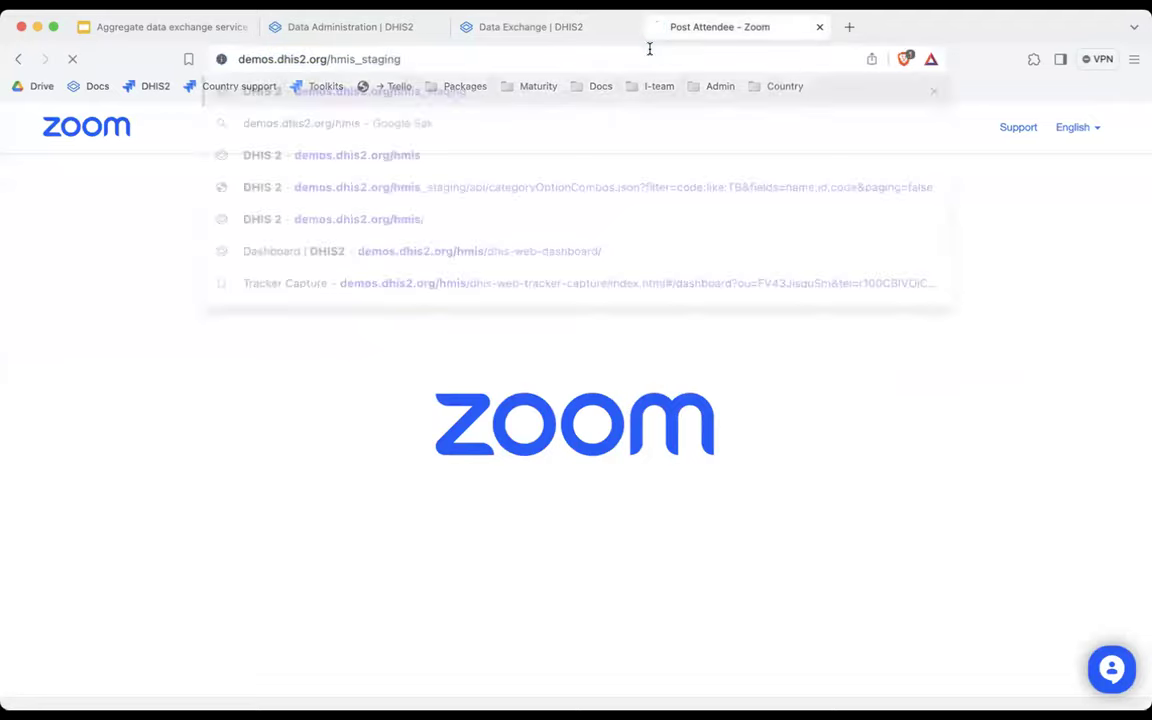
{"action": "key", "text": "Return"}
{"action": "left_click_drag", "start_coordinate": [353, 58], "coordinate": [873, 78]}
{"action": "key", "text": "BackSpace"}
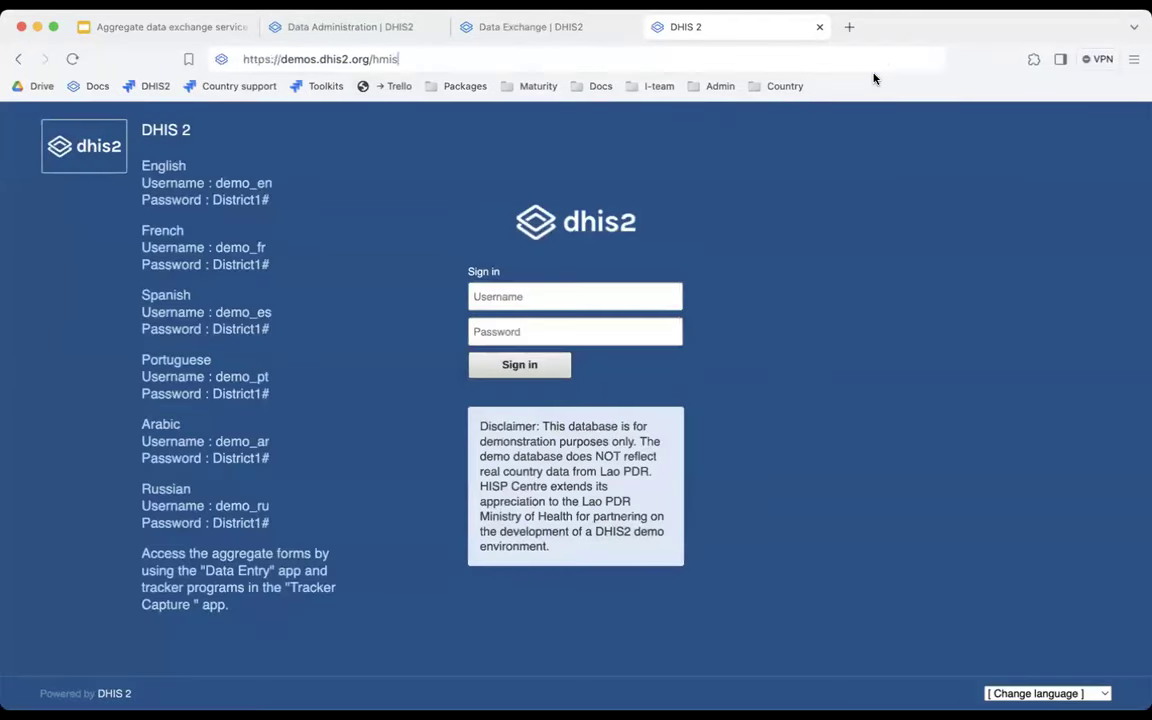
{"action": "key", "text": "Return"}
{"action": "type", "text": "olavpo"}
{"action": "key", "text": "Tab"}
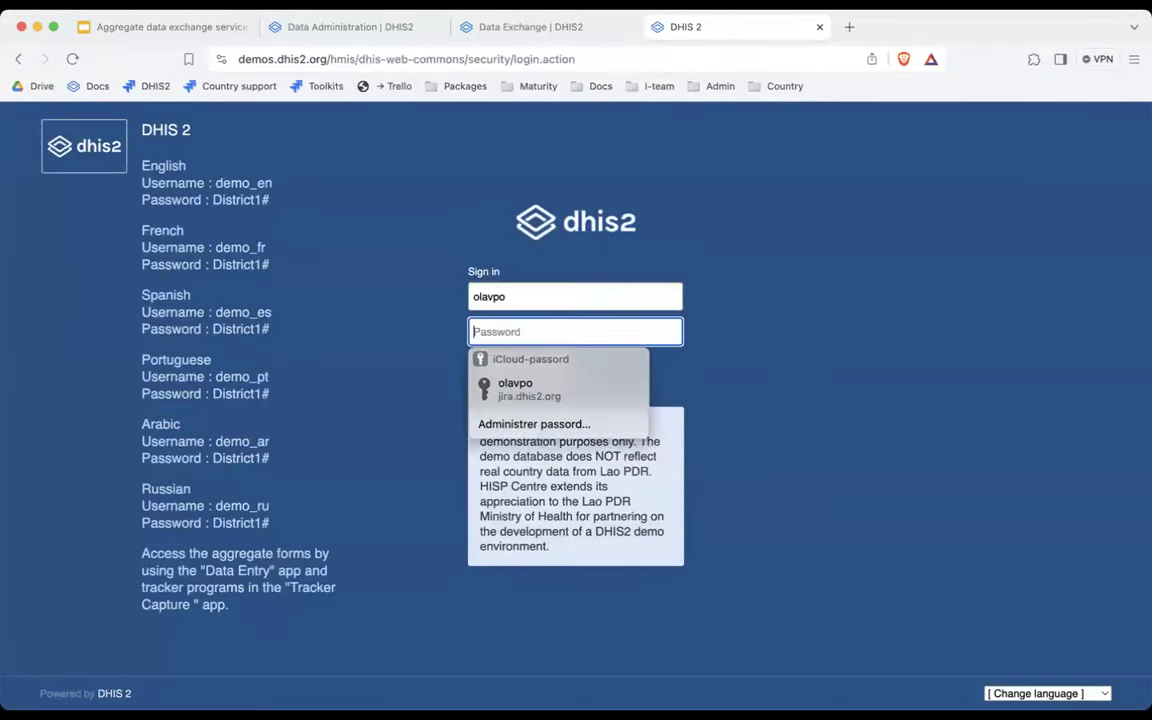
{"action": "type", "text": "District1#"}
{"action": "key", "text": "Return"}
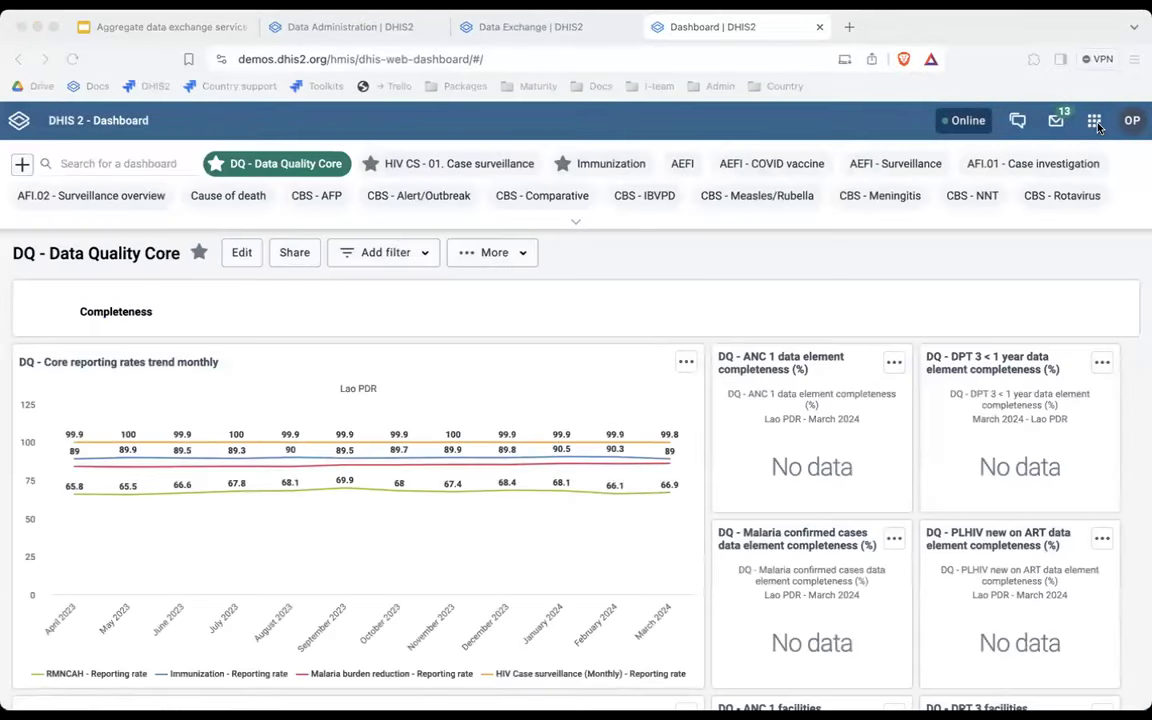
In Data Entry, check the empty ANC visit fields for RMNCAH March 2024, then list Data Exchange configurations.
{"action": "left_click", "coordinate": [1095, 121]}
{"action": "type", "text": "data"}
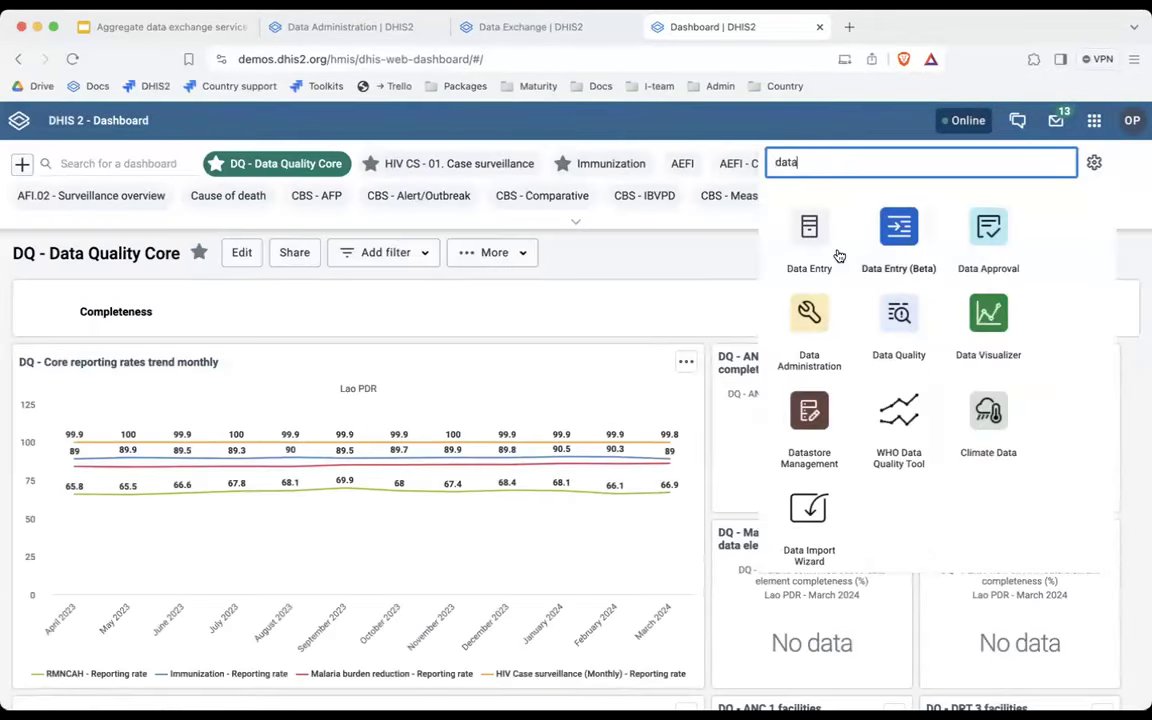
{"action": "left_click", "coordinate": [836, 254]}
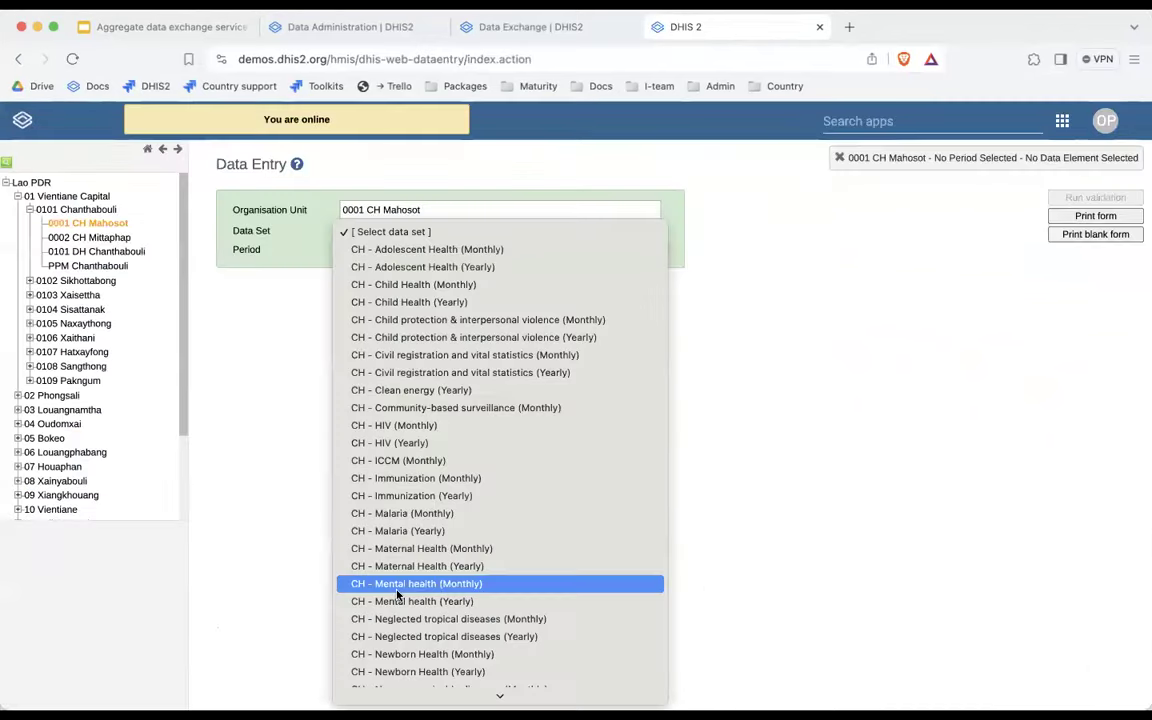
{"action": "scroll", "coordinate": [404, 552], "scroll_direction": "down", "scroll_amount": 10}
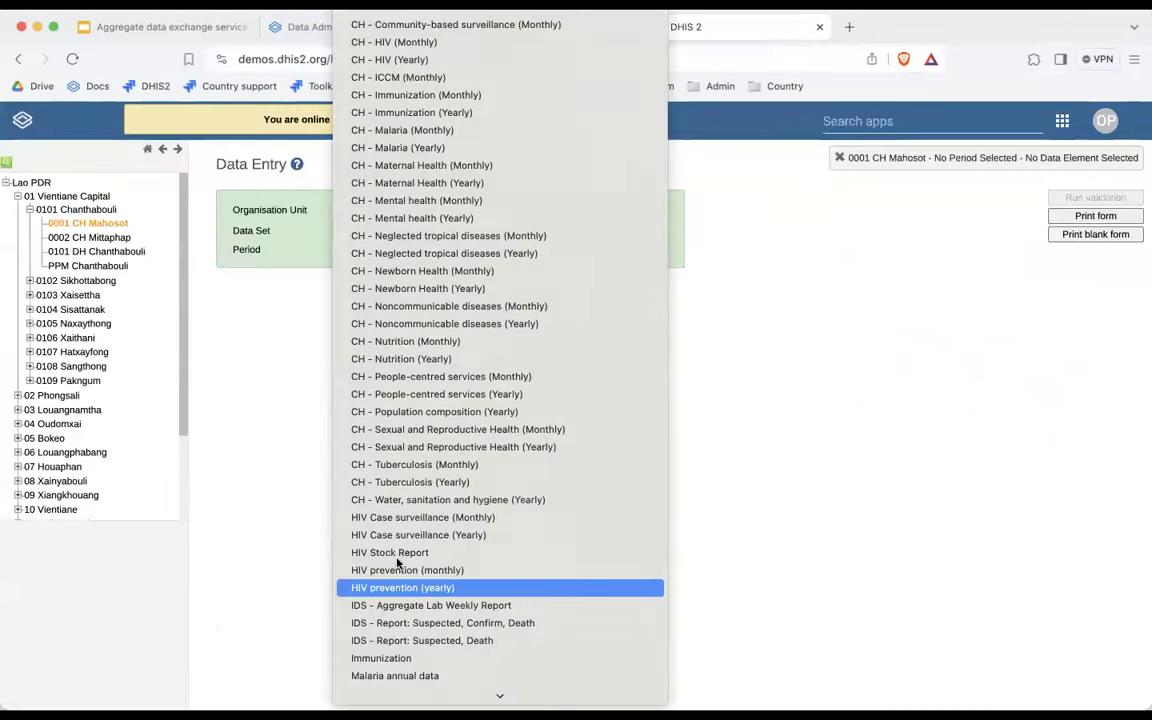
{"action": "scroll", "coordinate": [370, 560], "scroll_direction": "down", "scroll_amount": 3}
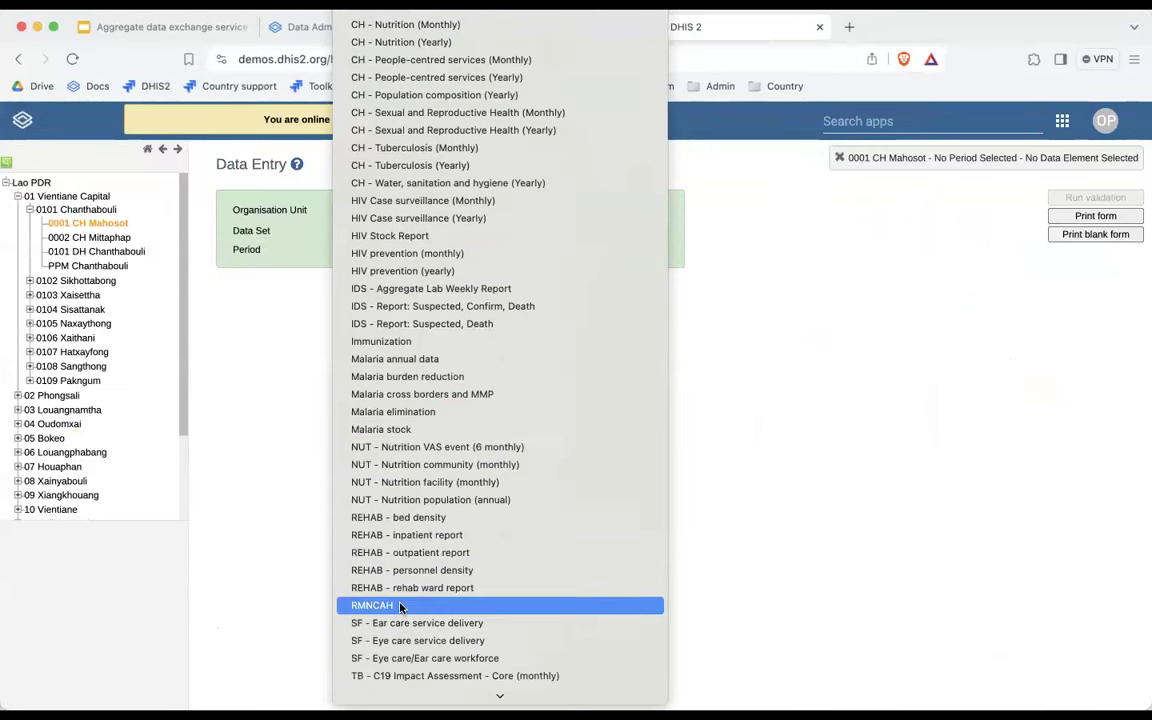
{"action": "left_click", "coordinate": [360, 605]}
{"action": "left_click", "coordinate": [404, 249]}
{"action": "left_click", "coordinate": [399, 265]}
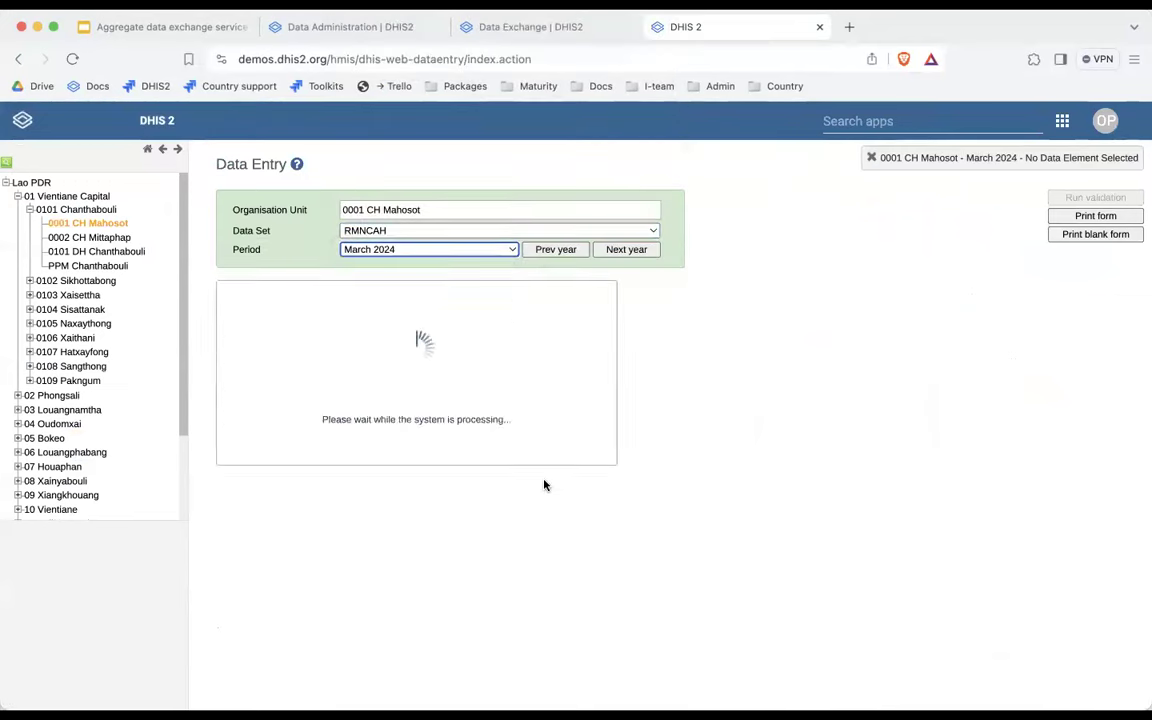
{"action": "scroll", "coordinate": [544, 485], "scroll_direction": "down", "scroll_amount": 5}
{"action": "scroll", "coordinate": [509, 211], "scroll_direction": "up", "scroll_amount": 1}
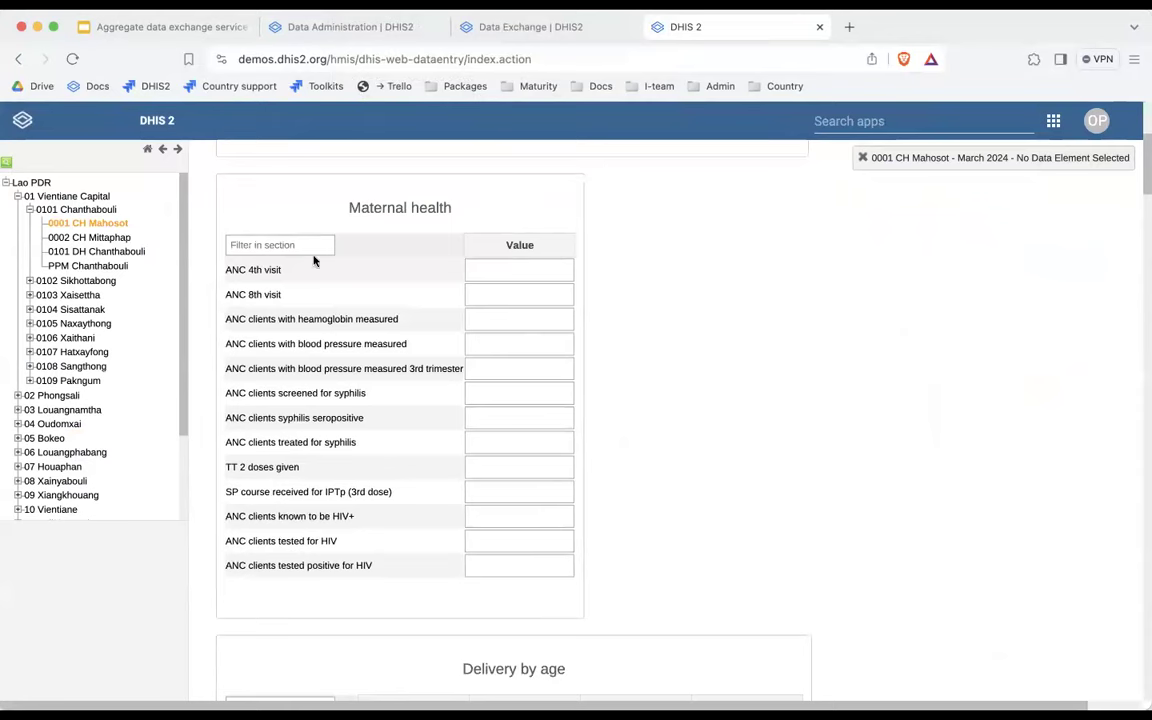
{"action": "left_click", "coordinate": [527, 270]}
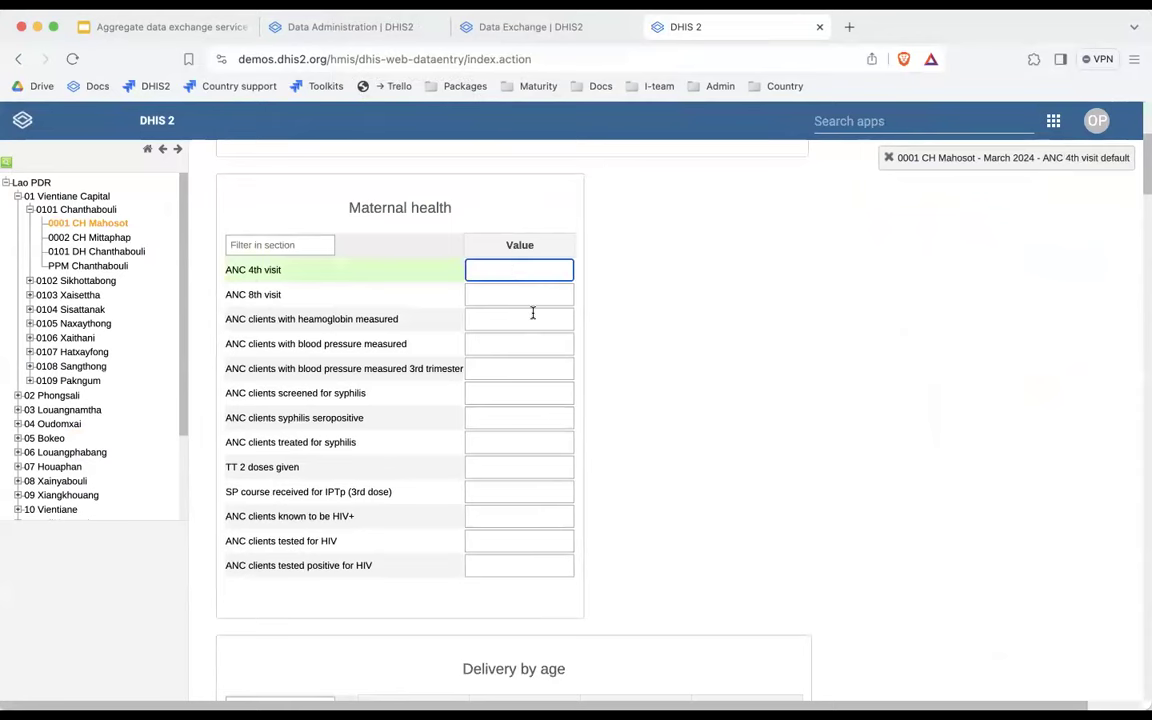
{"action": "scroll", "coordinate": [532, 314], "scroll_direction": "up", "scroll_amount": 2}
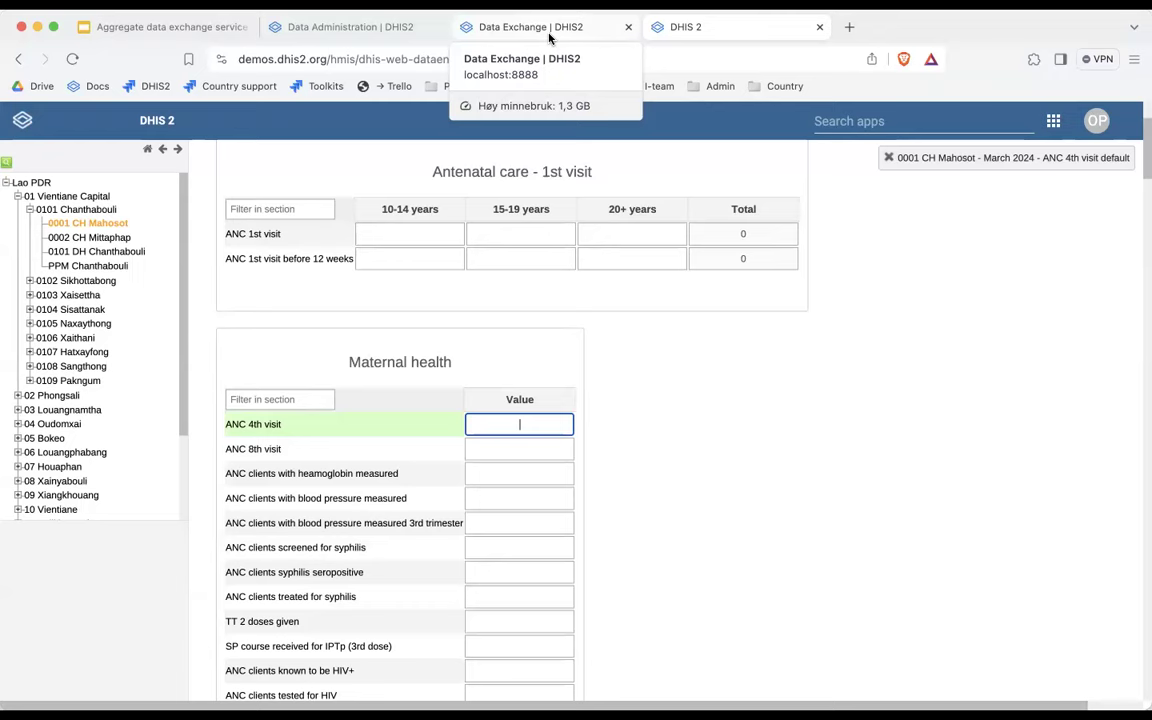
{"action": "left_click", "coordinate": [549, 38]}
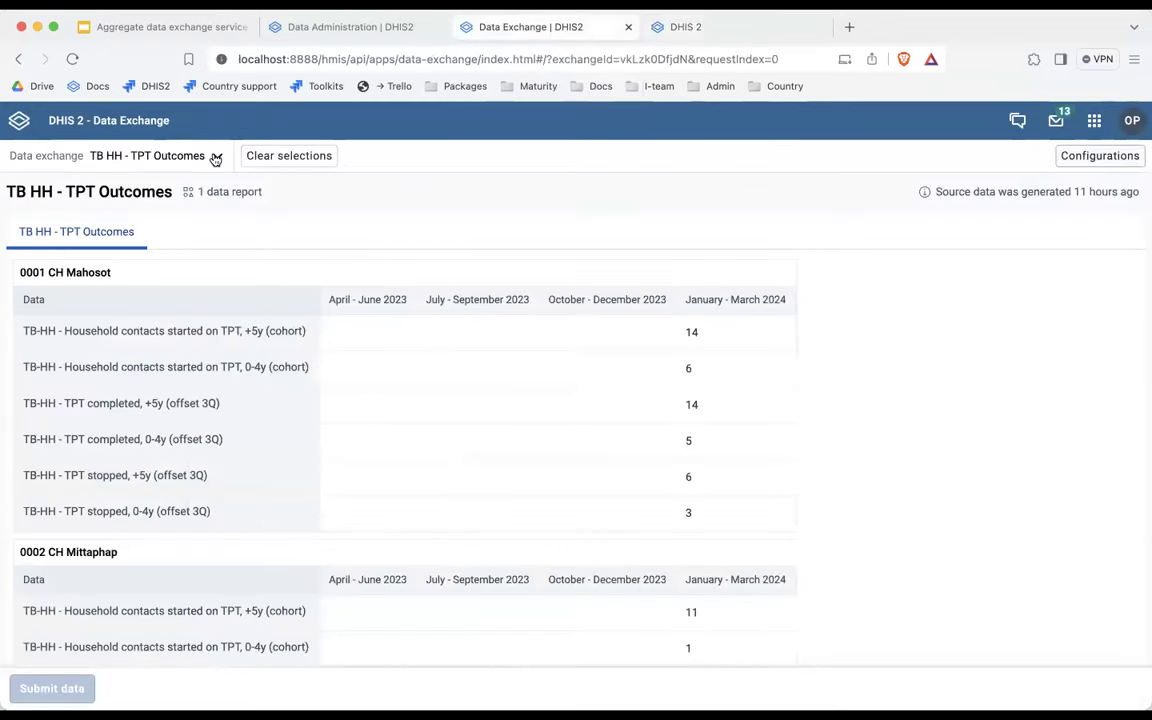
{"action": "left_click", "coordinate": [1106, 157]}
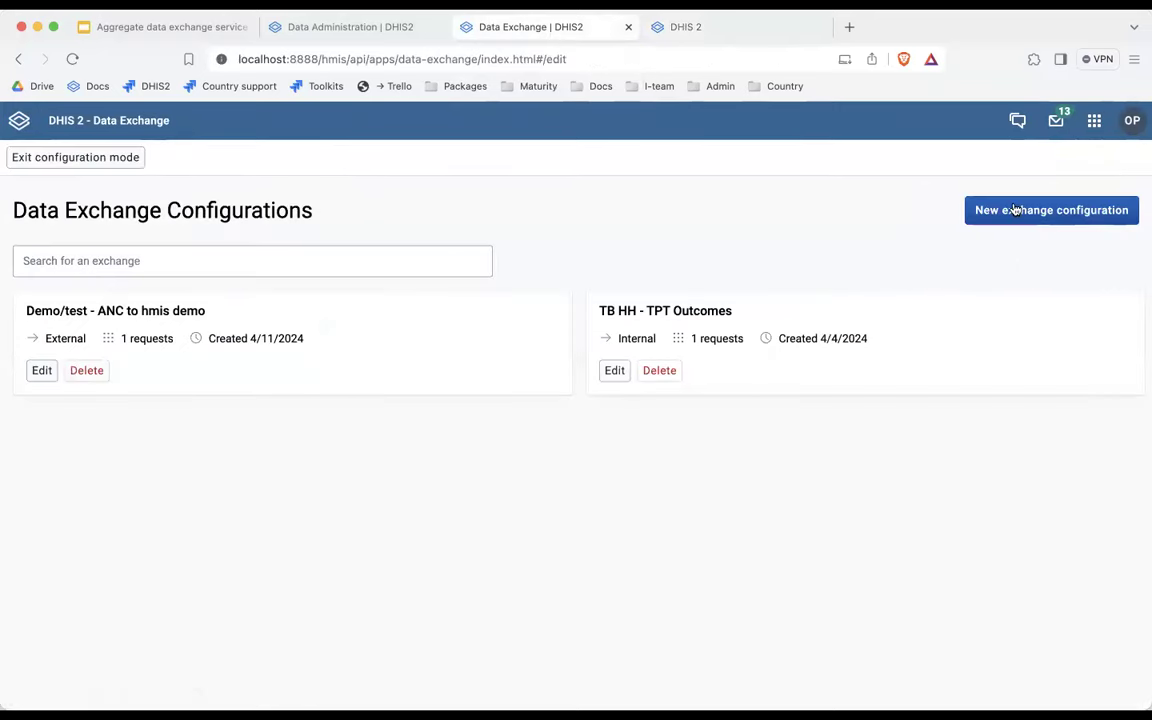
Create a new exchange configuration named 'ANC demo' with an External target.
{"action": "left_click", "coordinate": [912, 190]}
{"action": "left_click", "coordinate": [260, 276]}
{"action": "type", "text": "NAC"}
{"action": "type", "text": "ACN"}
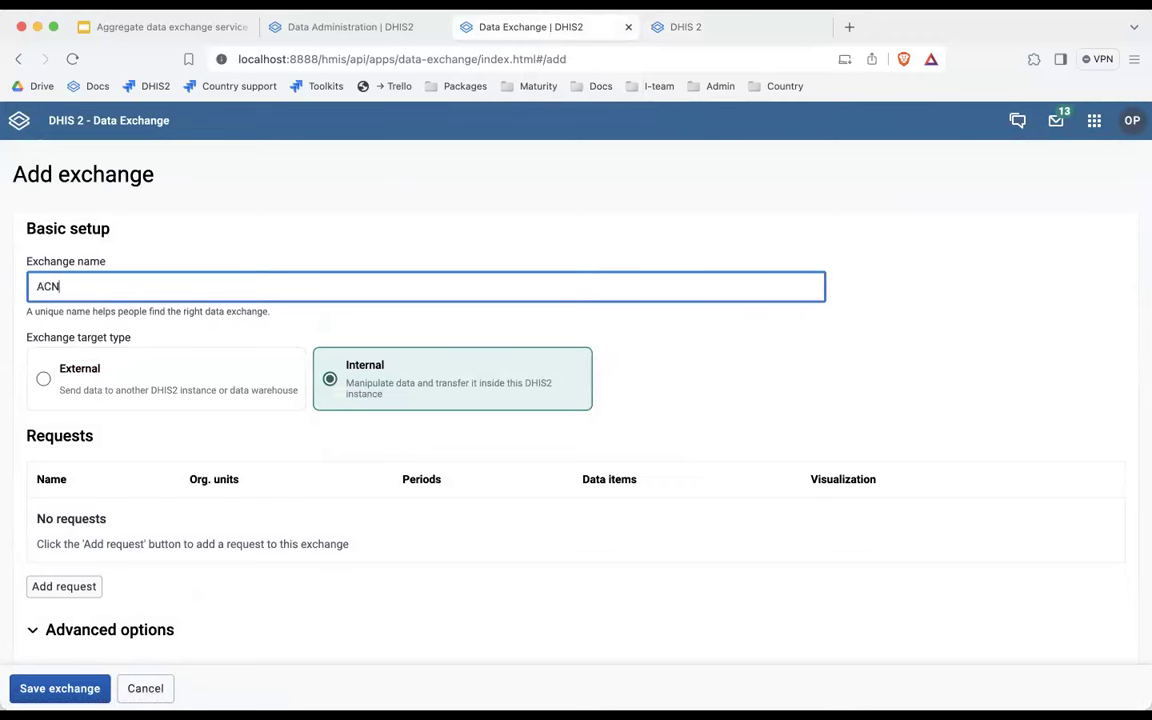
{"action": "key", "text": "BackSpace"}
{"action": "key", "text": "BackSpace"}
{"action": "key", "text": "BackSpace"}
{"action": "type", "text": "NC demo"}
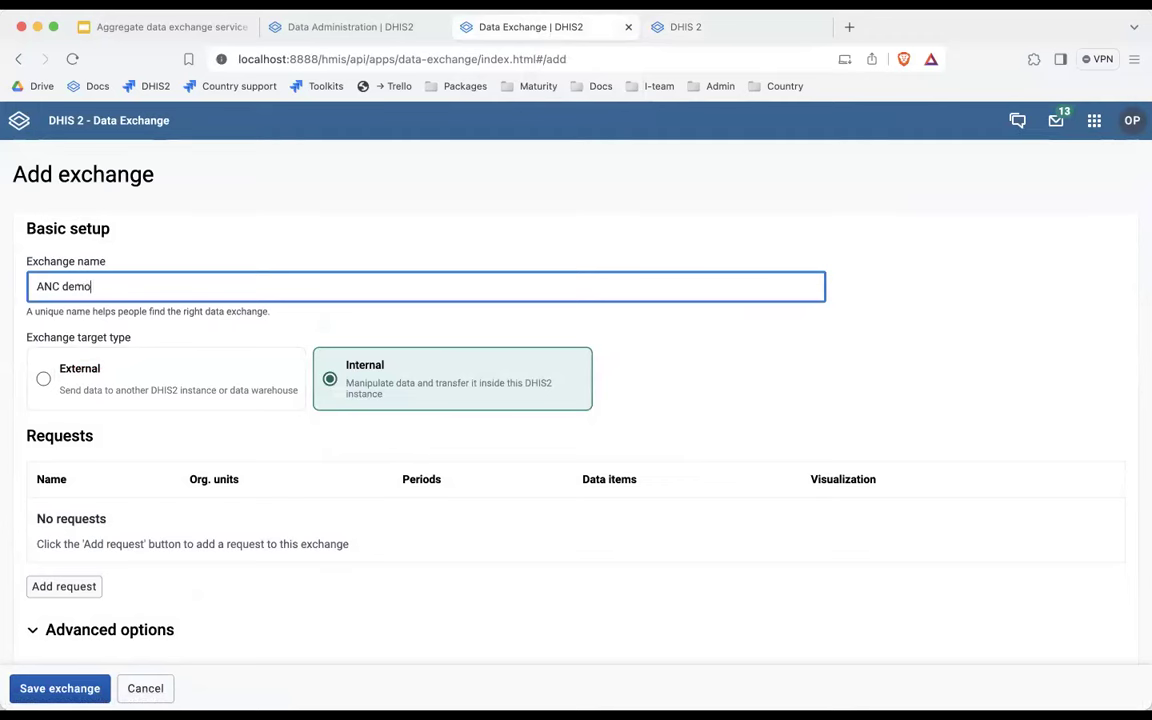
{"action": "left_click", "coordinate": [110, 330]}
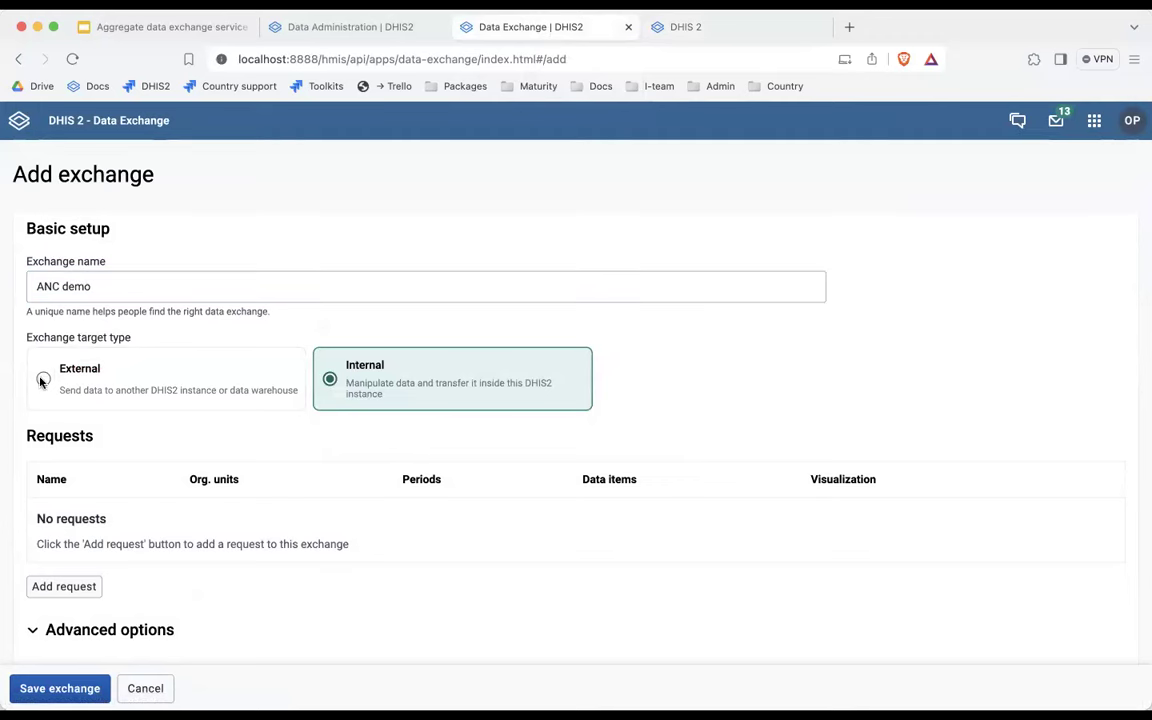
{"action": "left_click", "coordinate": [44, 380]}
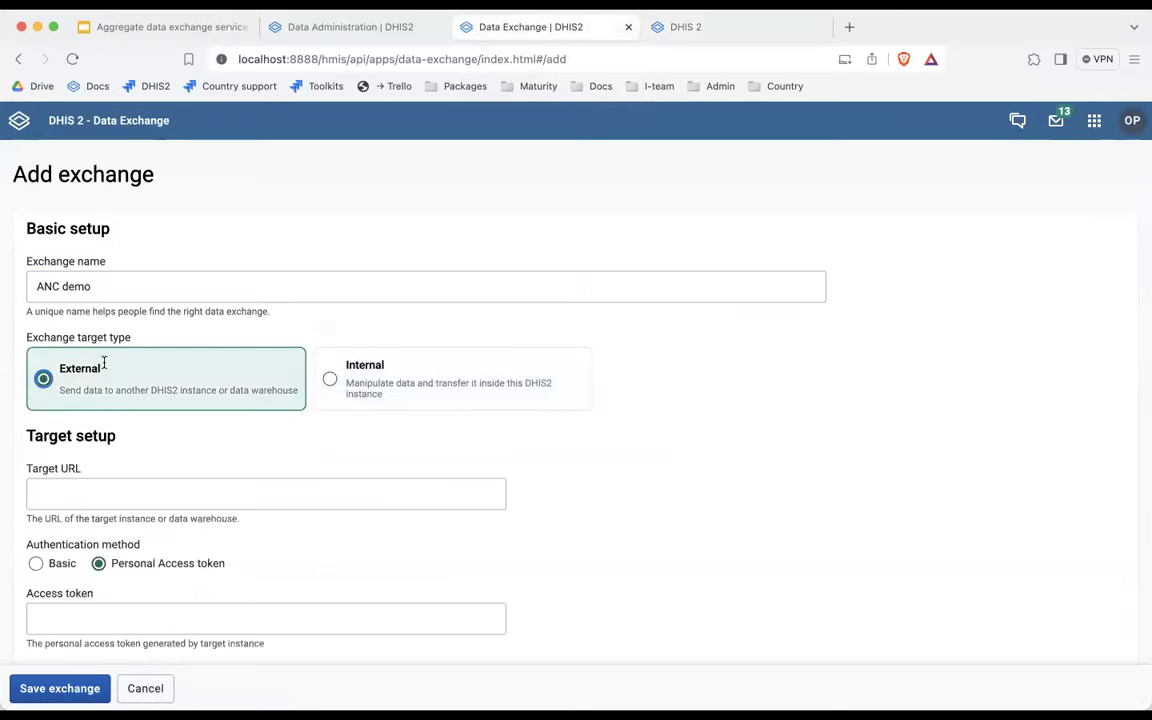
{"action": "scroll", "coordinate": [104, 364], "scroll_direction": "down", "scroll_amount": 3}
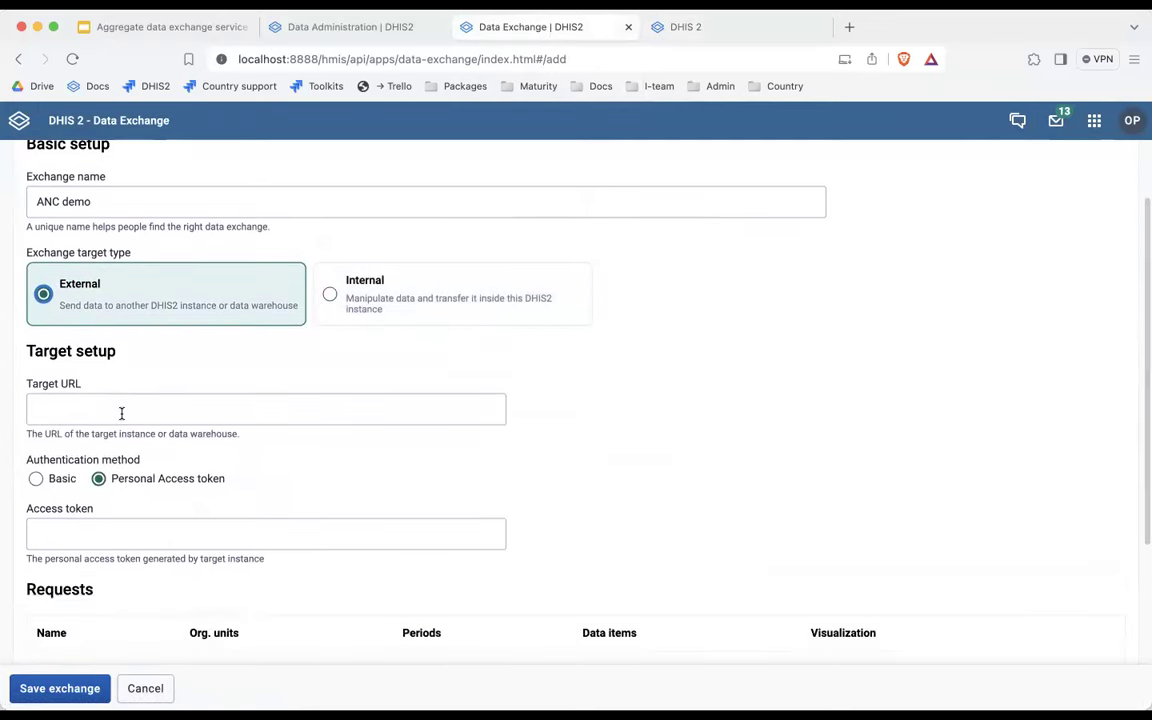
{"action": "scroll", "coordinate": [121, 413], "scroll_direction": "down", "scroll_amount": 2}
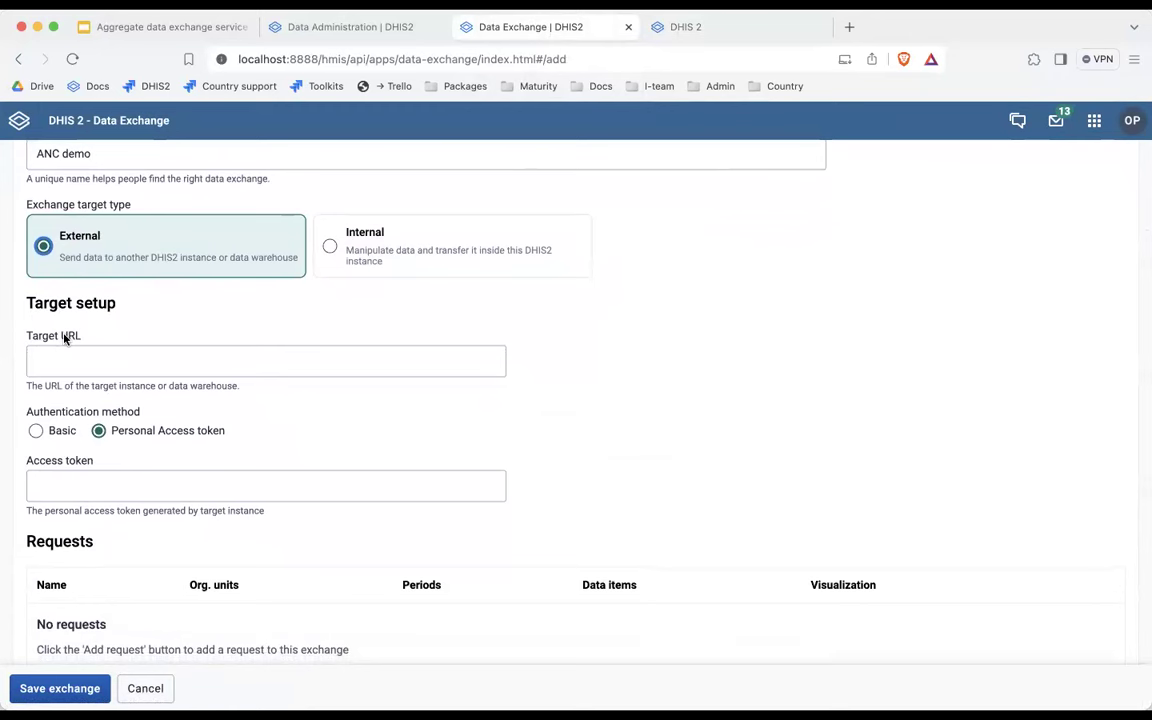
{"action": "left_click", "coordinate": [62, 355]}
{"action": "type", "text": "http"}
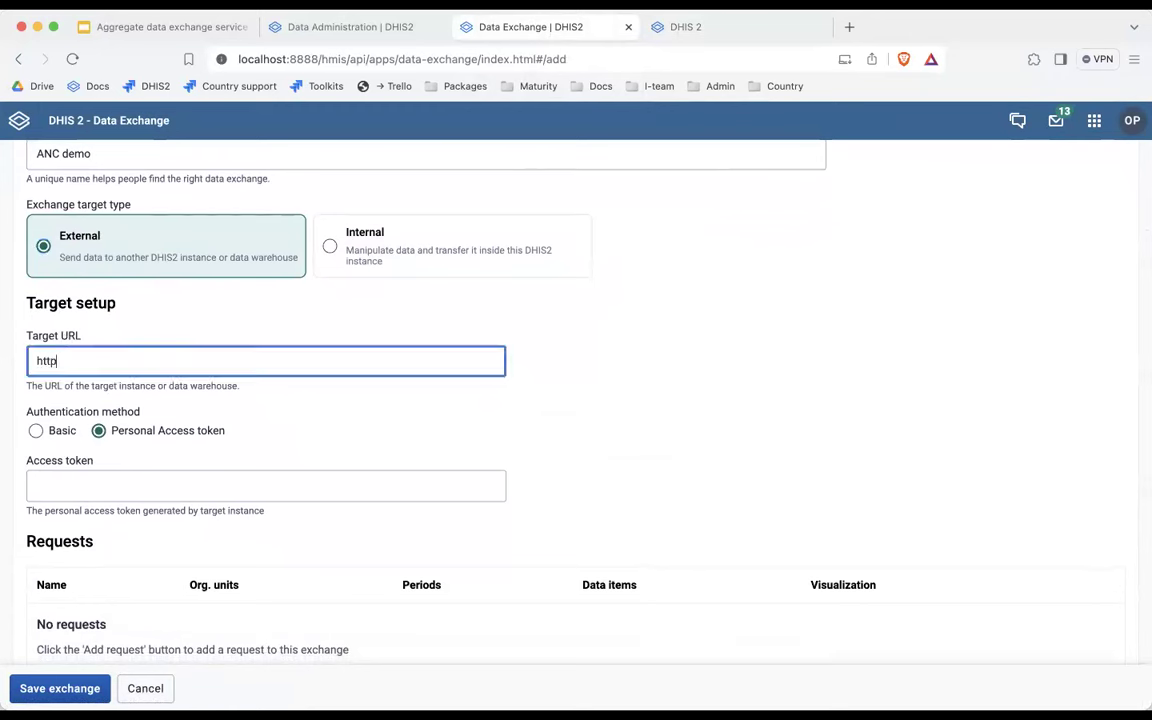
{"action": "type", "text": "s://demos.dhis2.org/hmis"}
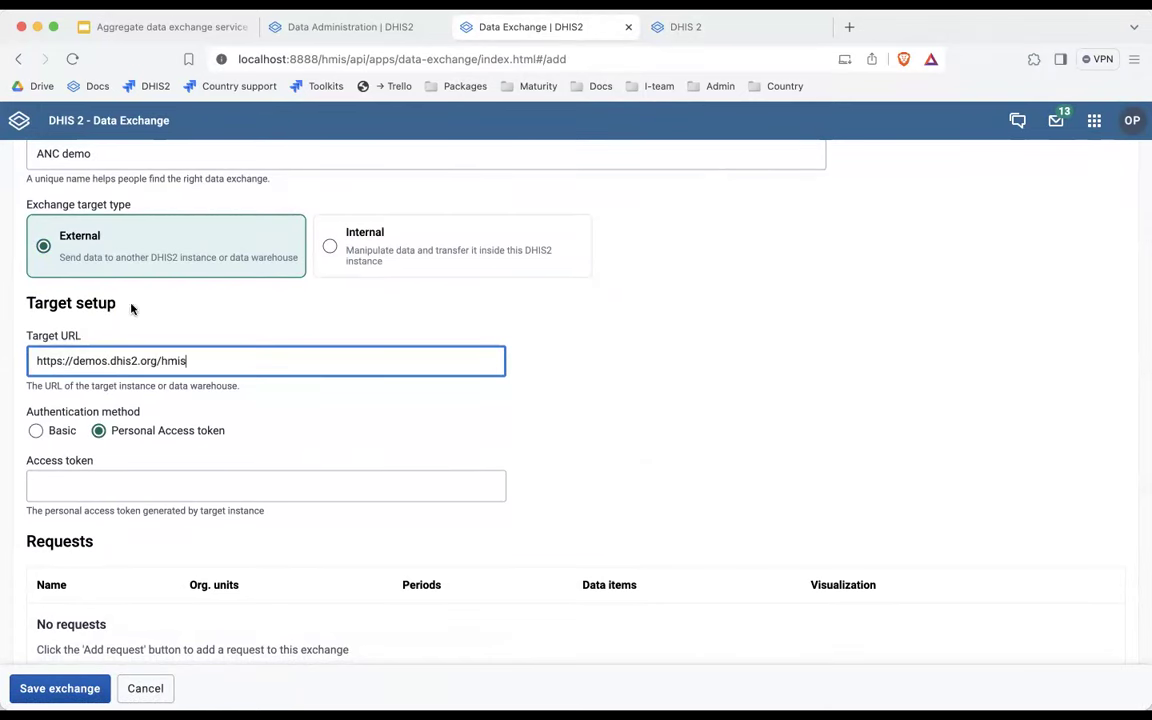
{"action": "scroll", "coordinate": [700, 375], "scroll_direction": "down", "scroll_amount": 3}
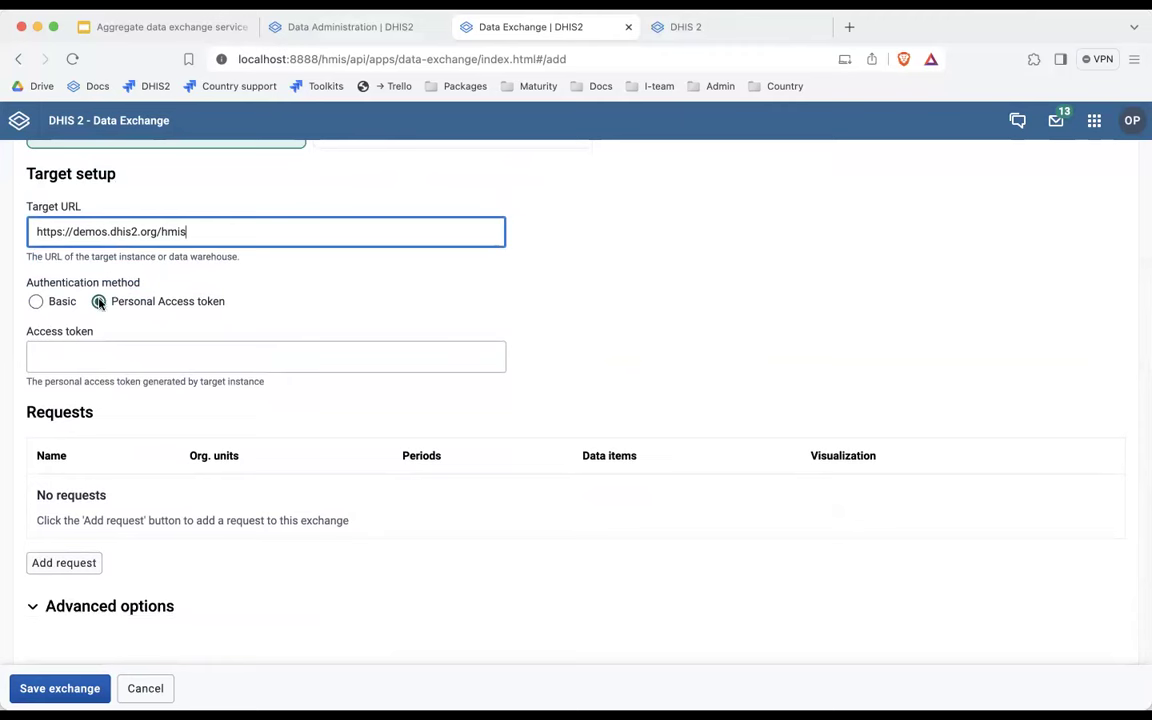
{"action": "left_click", "coordinate": [36, 301]}
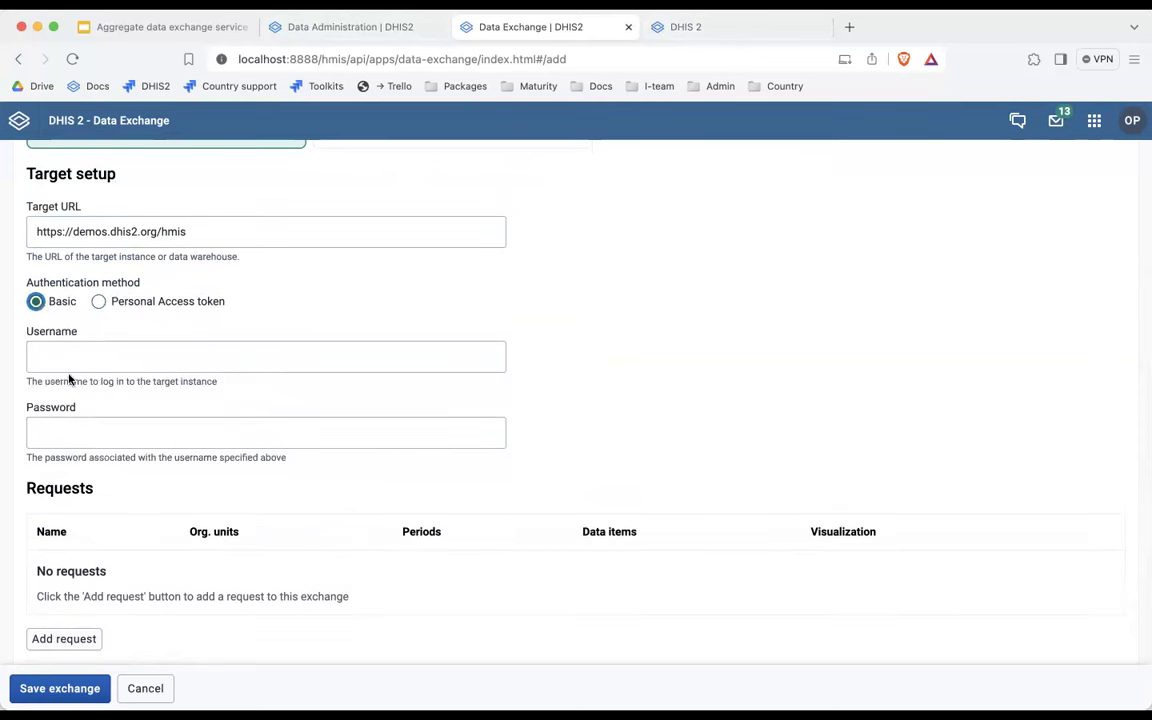
{"action": "left_click", "coordinate": [98, 301]}
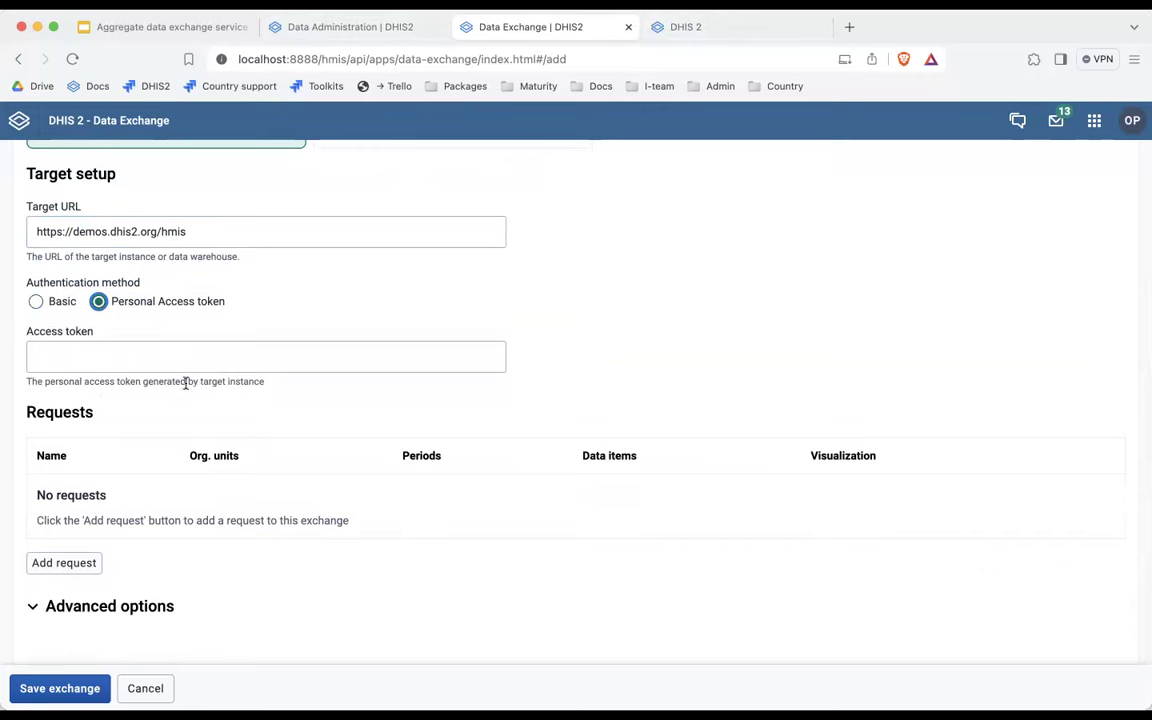
{"action": "left_click", "coordinate": [704, 33]}
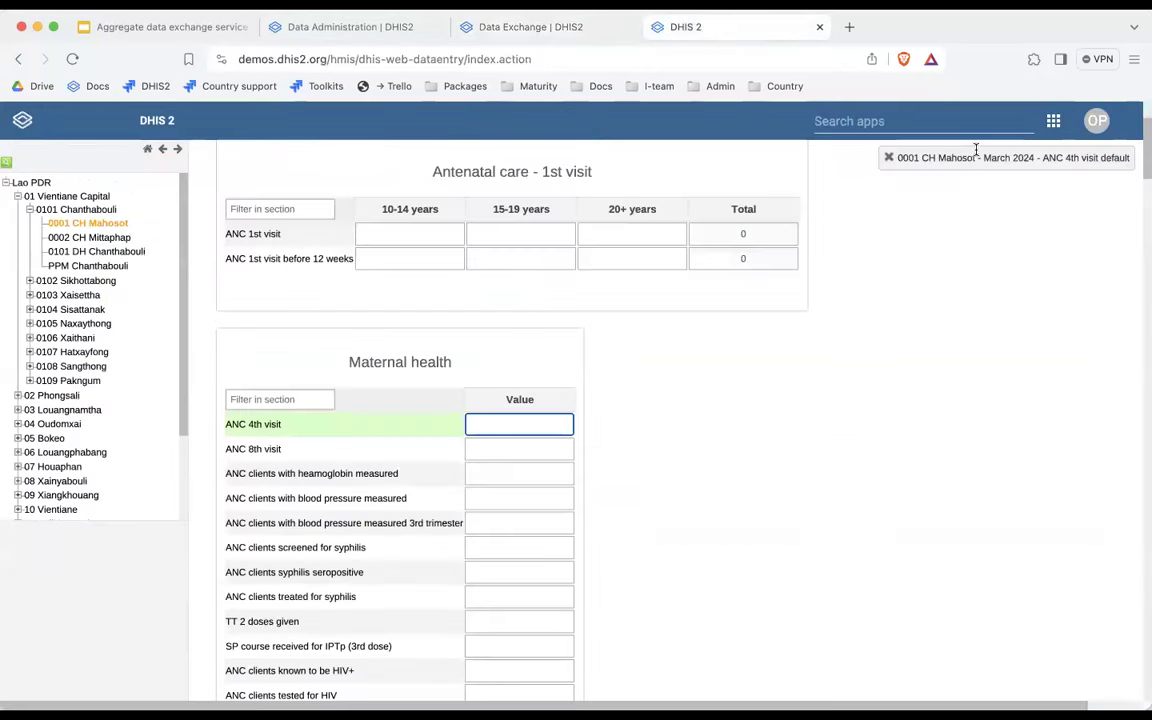
Log out of the demo server and sign back in with the English demo account's credentials.
{"action": "left_click", "coordinate": [923, 196]}
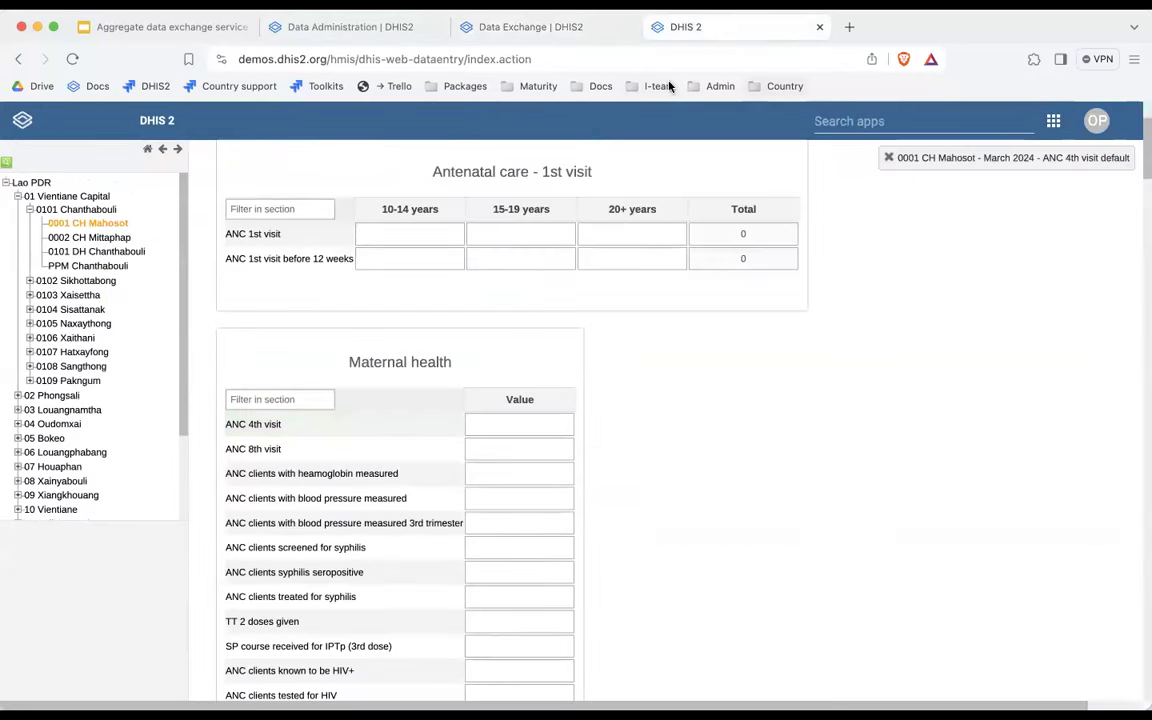
{"action": "mouse_move", "coordinate": [1120, 127]}
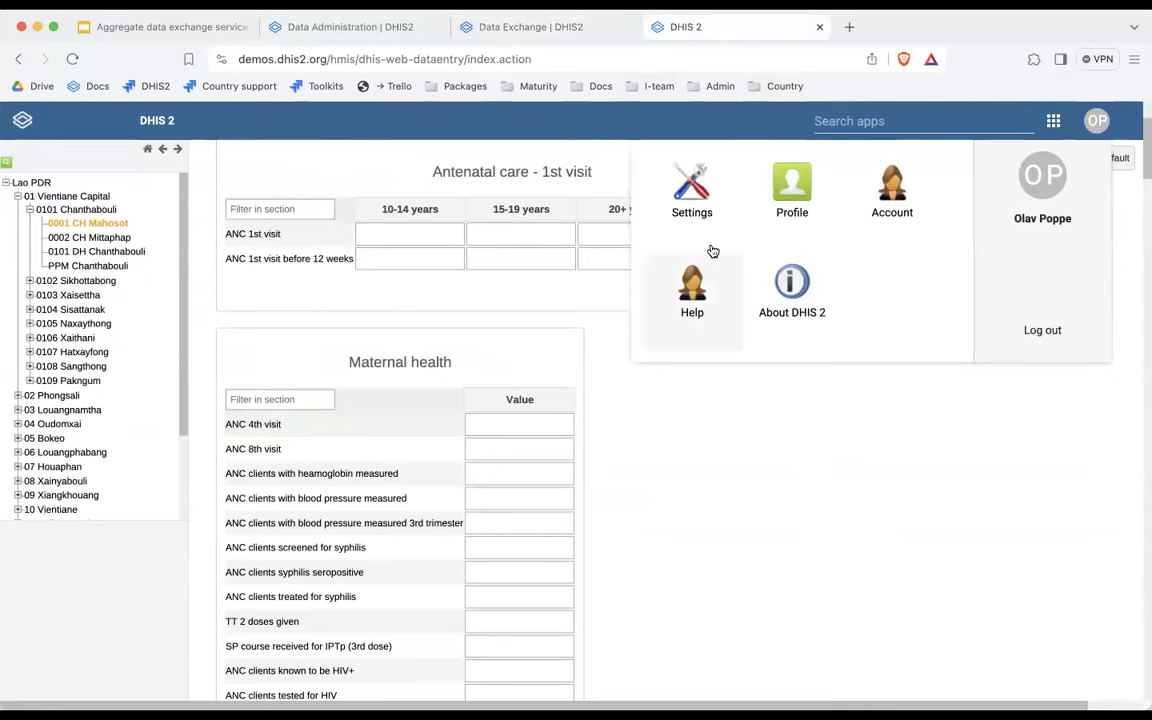
{"action": "left_click", "coordinate": [1040, 331]}
{"action": "type", "text": "demo_en"}
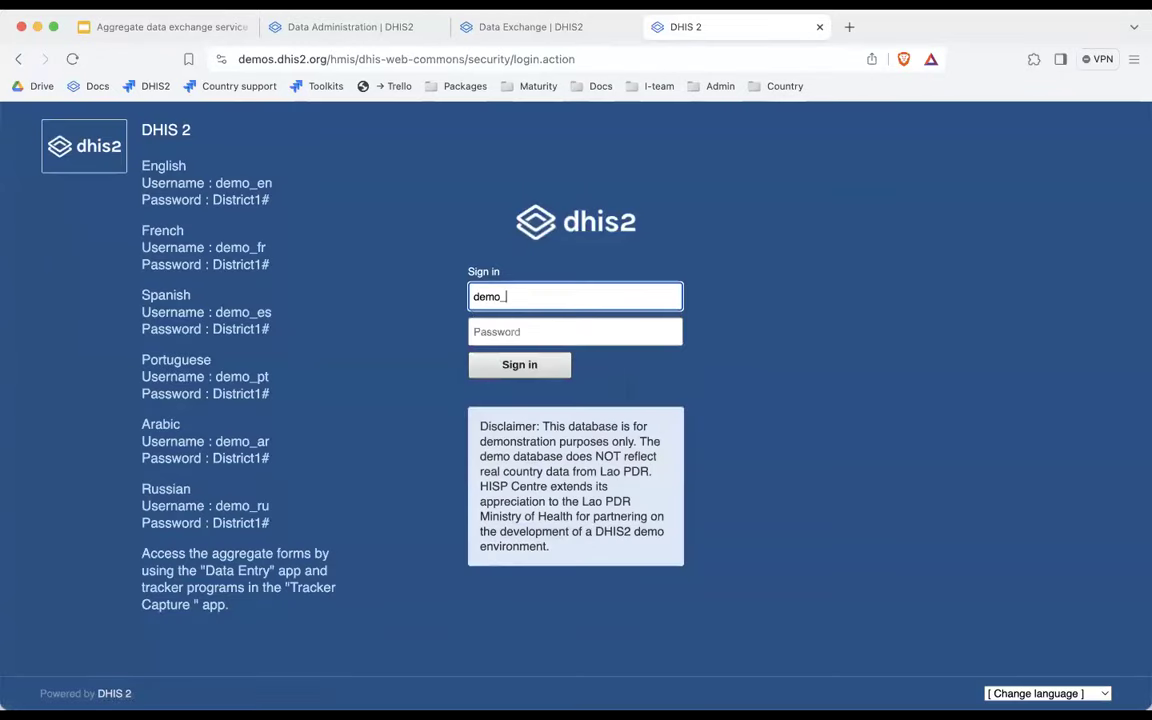
{"action": "key", "text": "Tab"}
{"action": "type", "text": "Dist"}
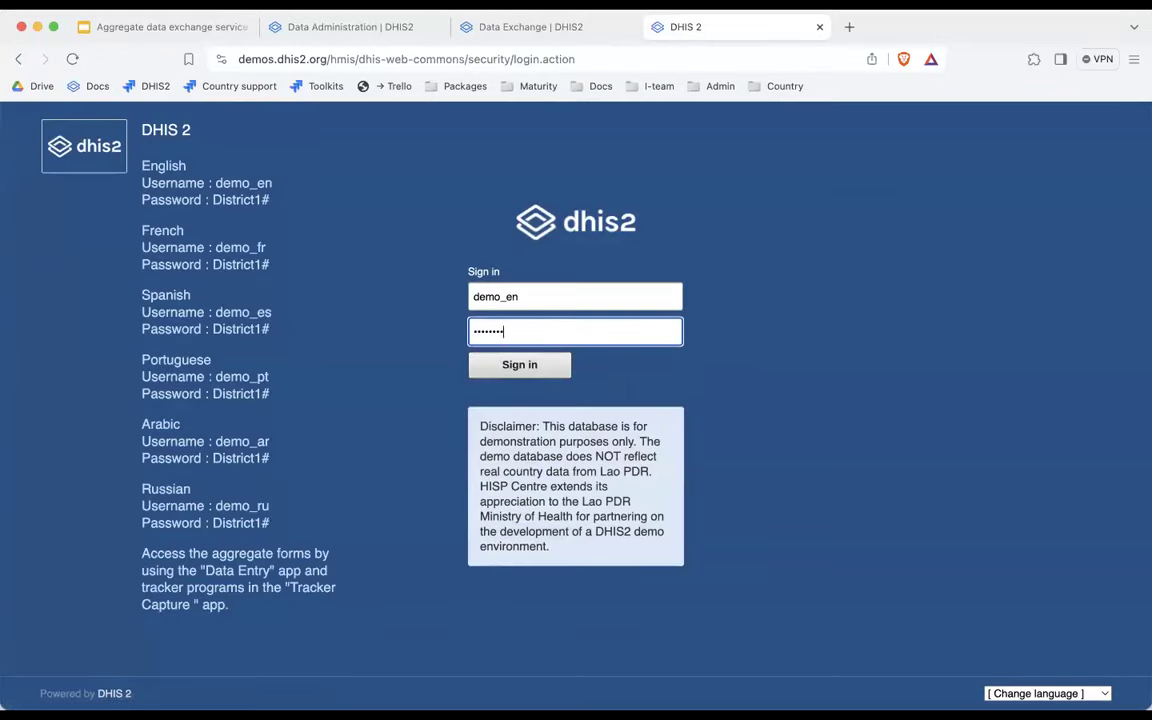
{"action": "type", "text": "rict1#"}
{"action": "key", "text": "Return"}
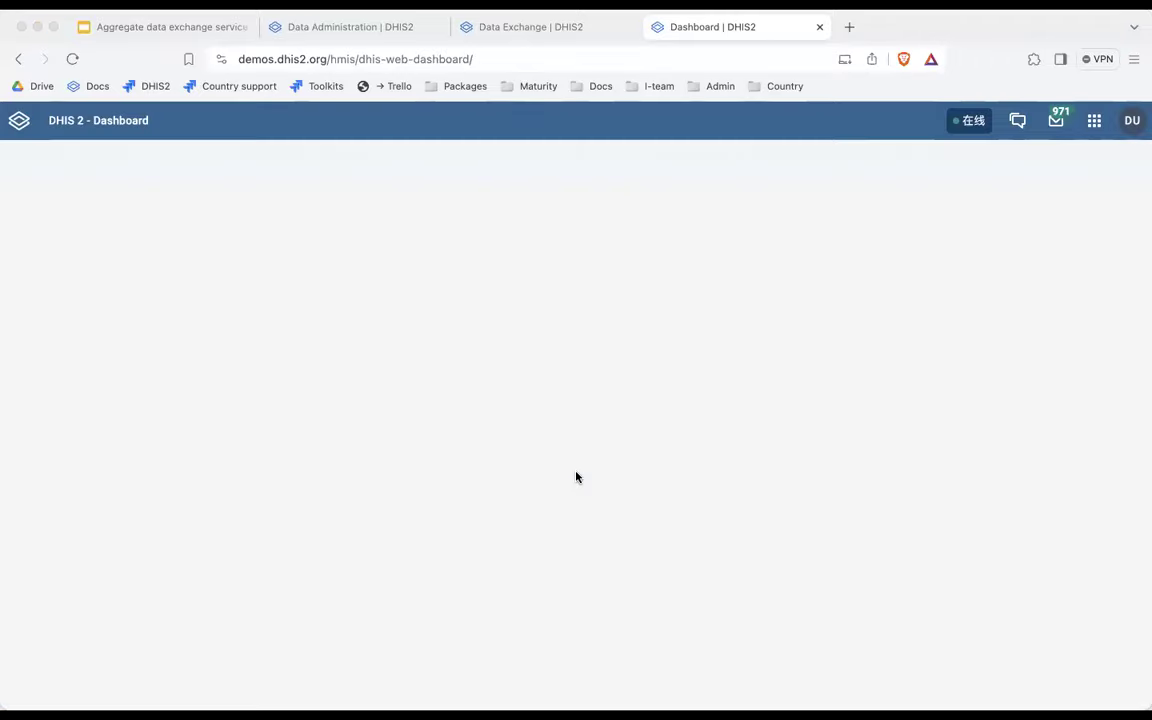
Set the user's interface language to English and go to Personal access tokens.
{"action": "left_click", "coordinate": [1131, 119]}
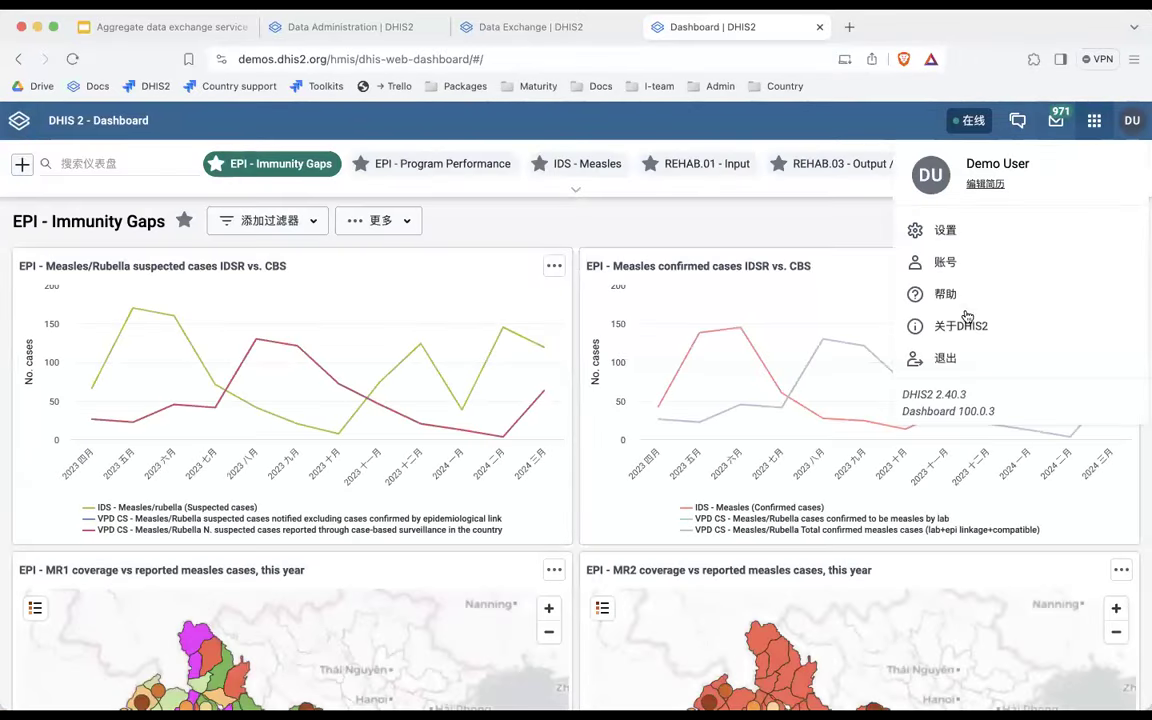
{"action": "left_click", "coordinate": [971, 240]}
{"action": "left_click", "coordinate": [366, 253]}
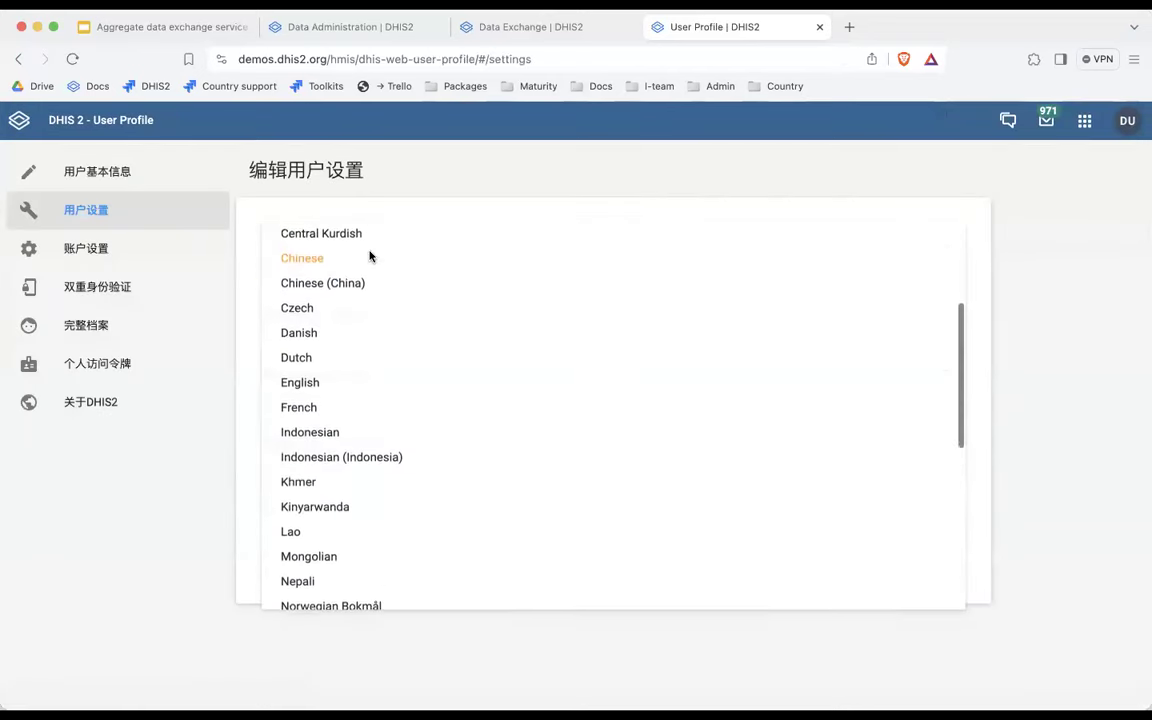
{"action": "left_click", "coordinate": [326, 386]}
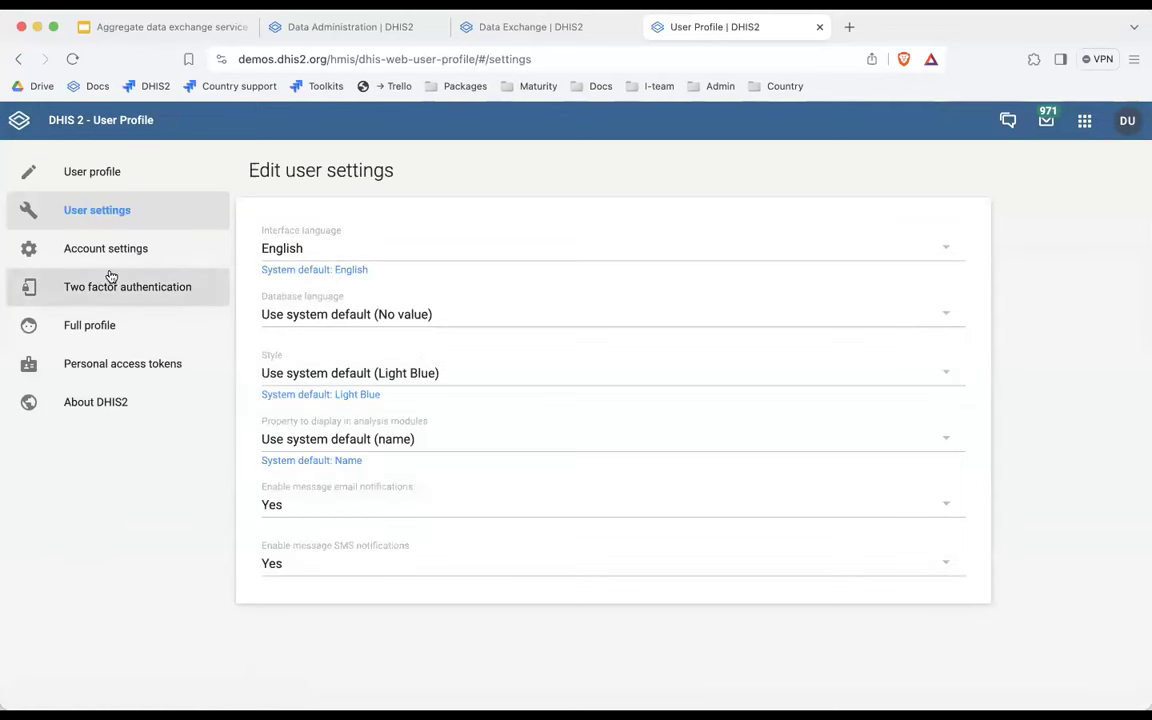
{"action": "left_click", "coordinate": [118, 368]}
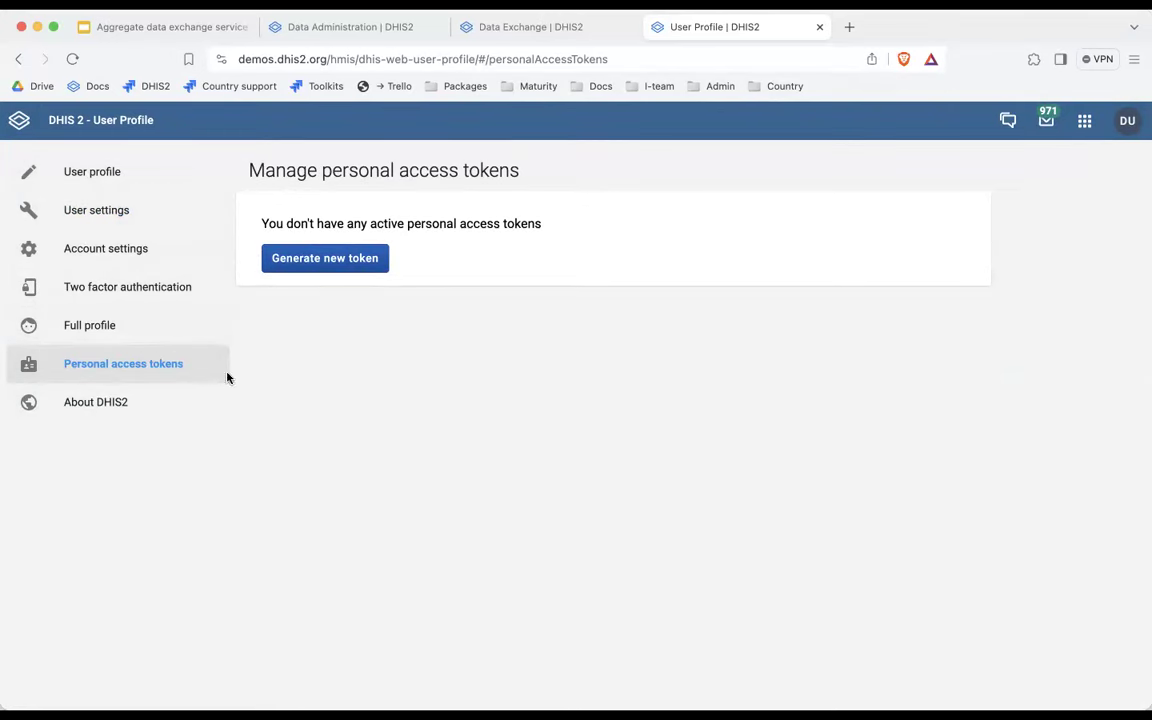
Set up a server/script access token expiring in 7 days with POST allowed.
{"action": "left_click", "coordinate": [318, 262]}
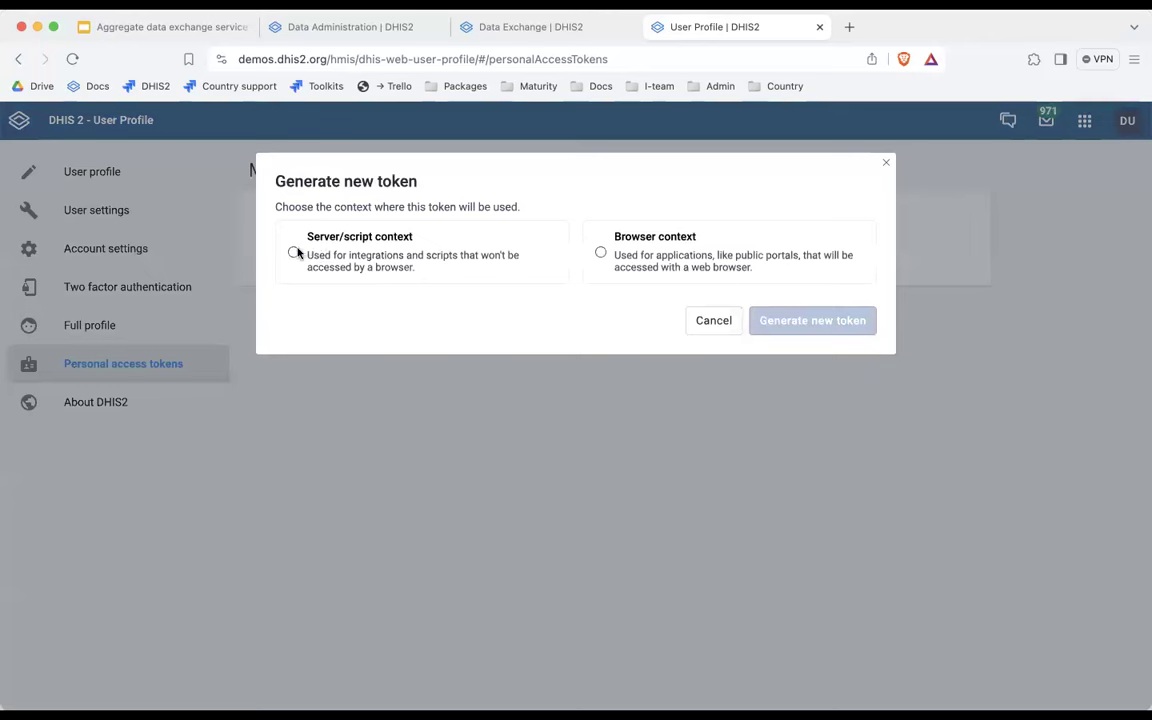
{"action": "left_click", "coordinate": [294, 253]}
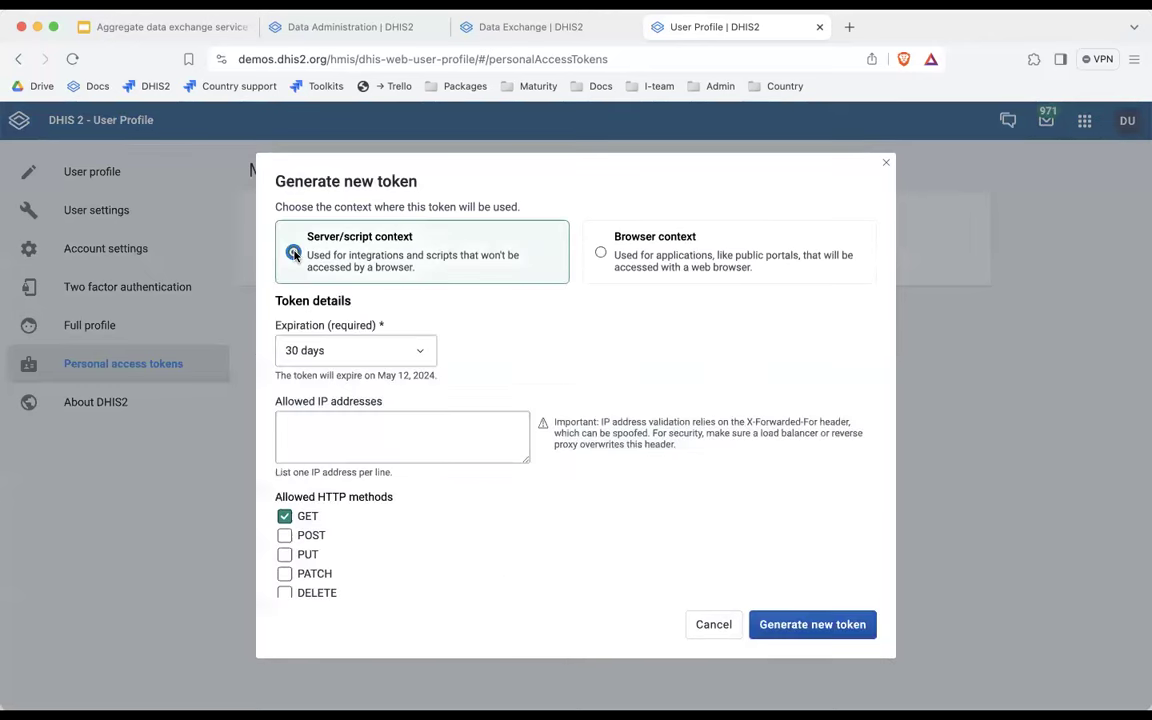
{"action": "left_click", "coordinate": [312, 352]}
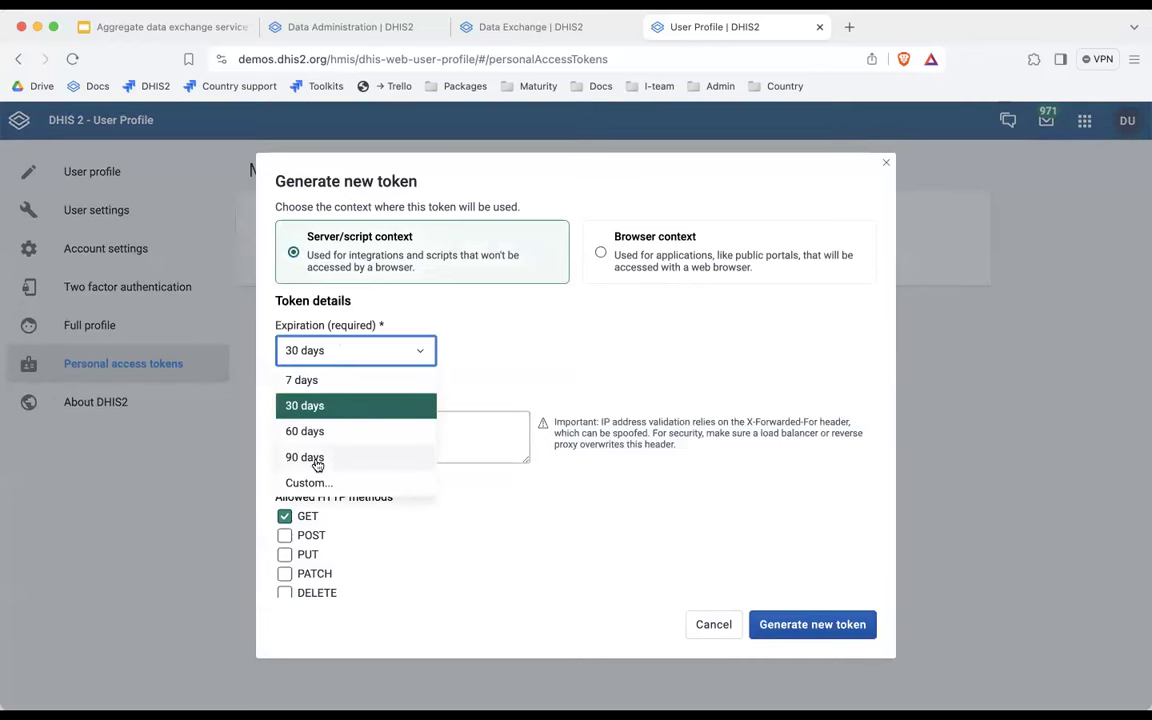
{"action": "left_click", "coordinate": [329, 380]}
{"action": "scroll", "coordinate": [500, 330], "scroll_direction": "down", "scroll_amount": 1}
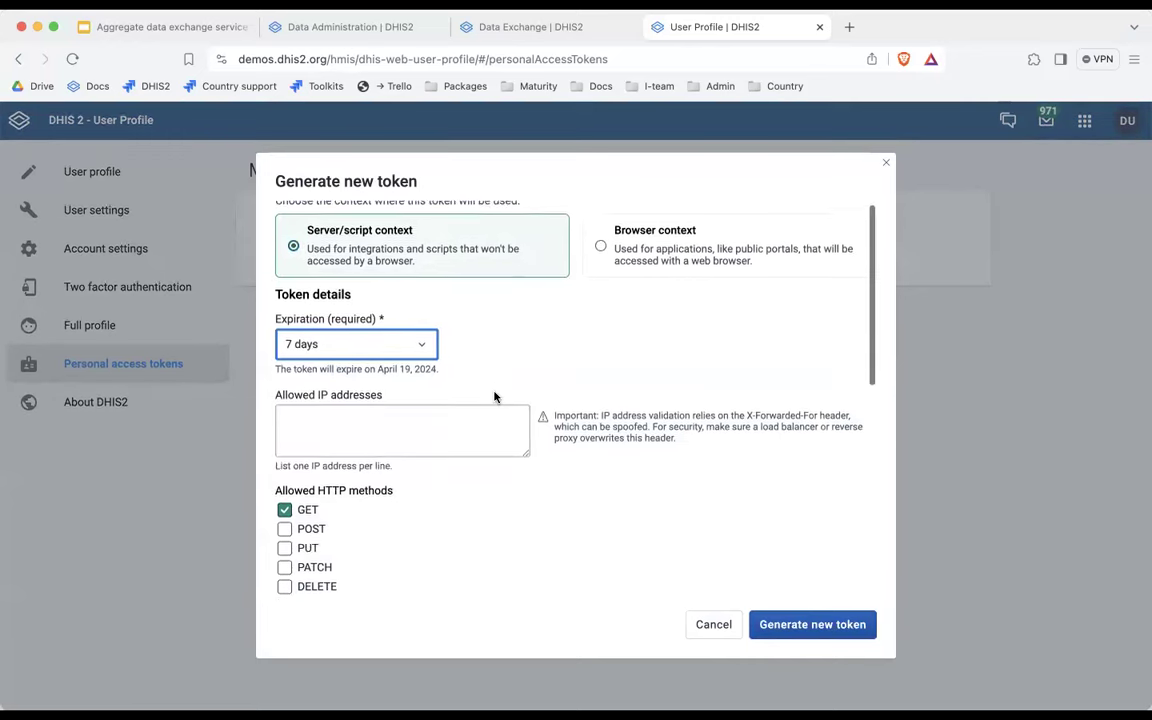
{"action": "scroll", "coordinate": [485, 400], "scroll_direction": "down", "scroll_amount": 3}
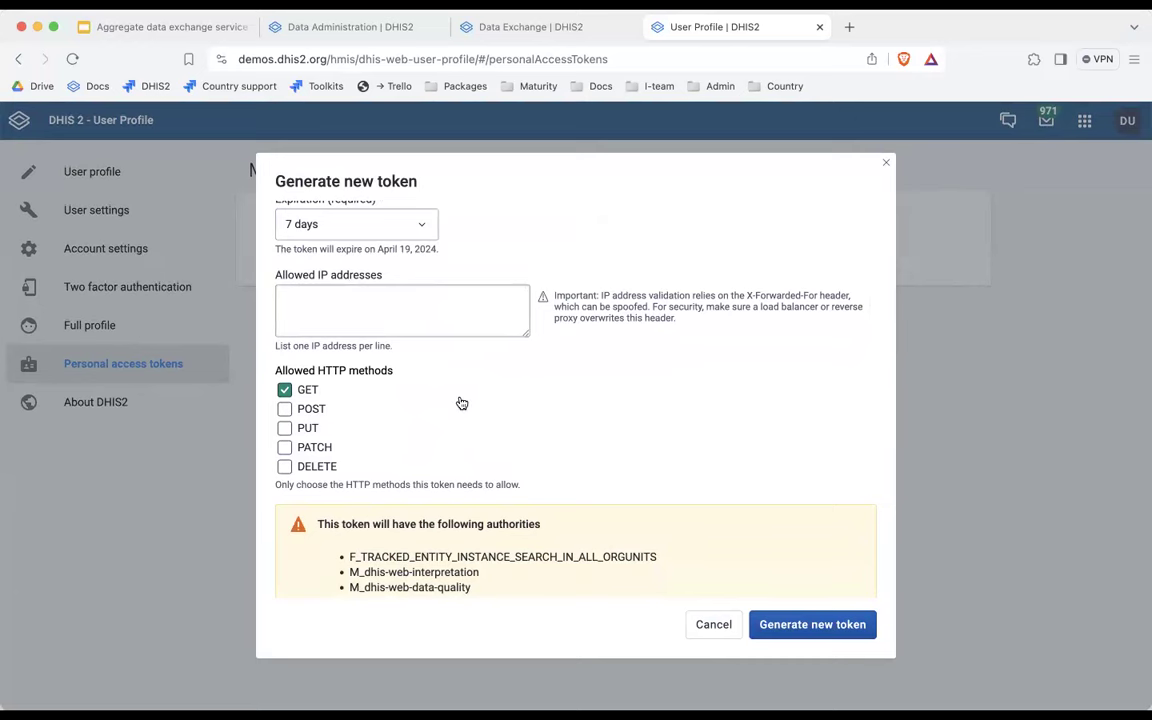
{"action": "scroll", "coordinate": [461, 403], "scroll_direction": "down", "scroll_amount": 5}
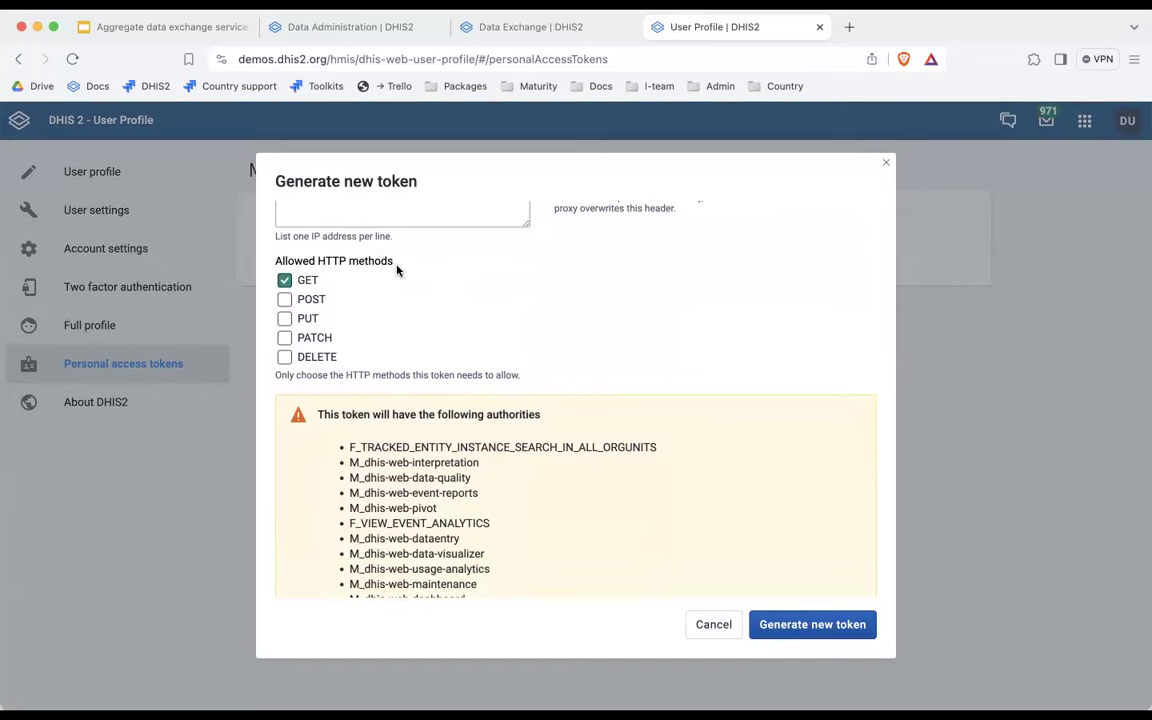
{"action": "left_click", "coordinate": [287, 300]}
Generate the token, copy it, and return to the Data Exchange draft.
{"action": "scroll", "coordinate": [766, 476], "scroll_direction": "down", "scroll_amount": 3}
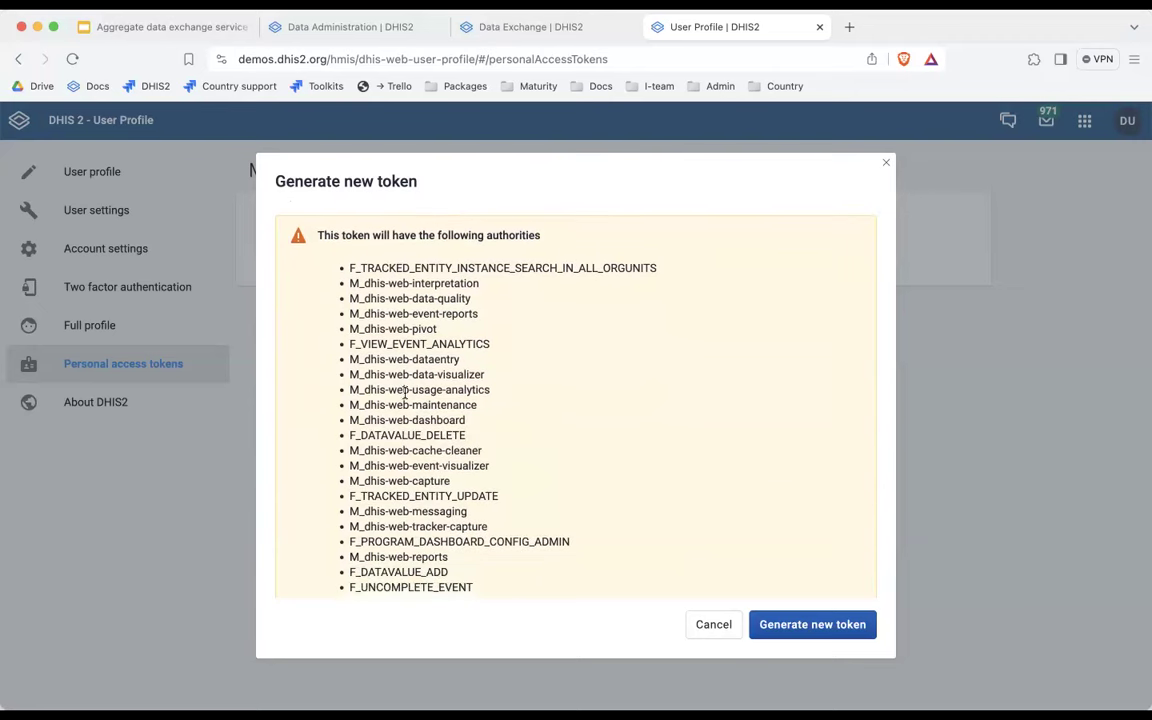
{"action": "scroll", "coordinate": [404, 393], "scroll_direction": "down", "scroll_amount": 1}
{"action": "scroll", "coordinate": [405, 395], "scroll_direction": "up", "scroll_amount": 5}
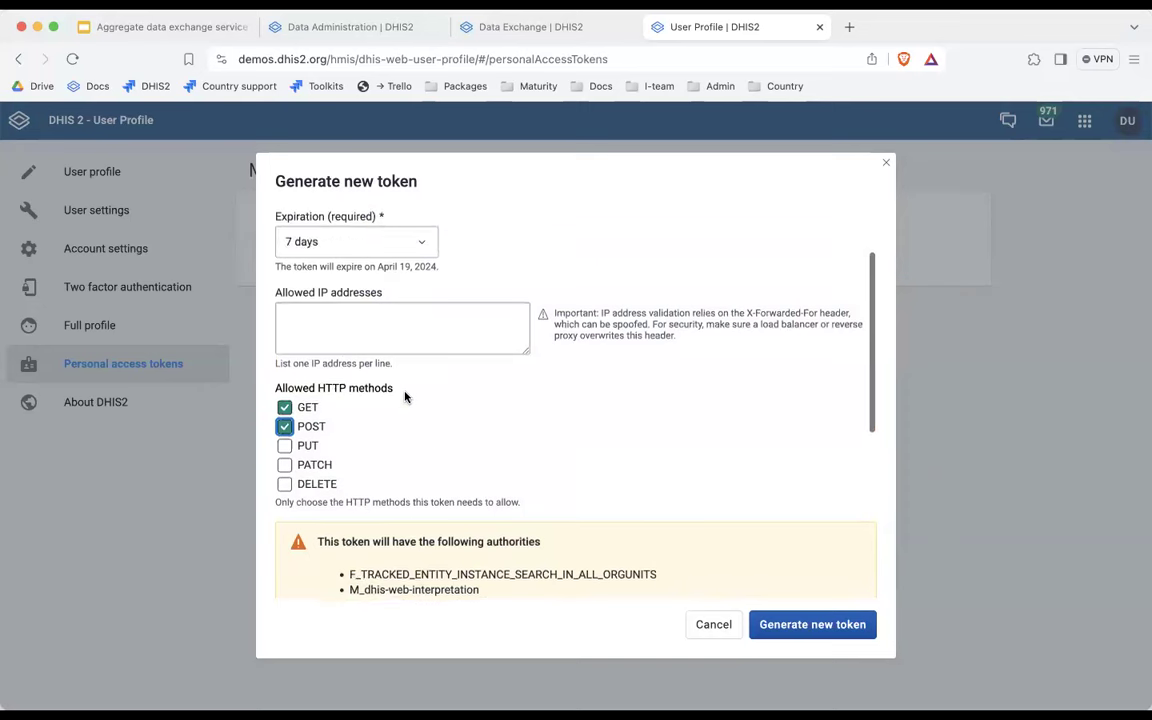
{"action": "scroll", "coordinate": [405, 397], "scroll_direction": "up", "scroll_amount": 2}
{"action": "scroll", "coordinate": [405, 397], "scroll_direction": "down", "scroll_amount": 5}
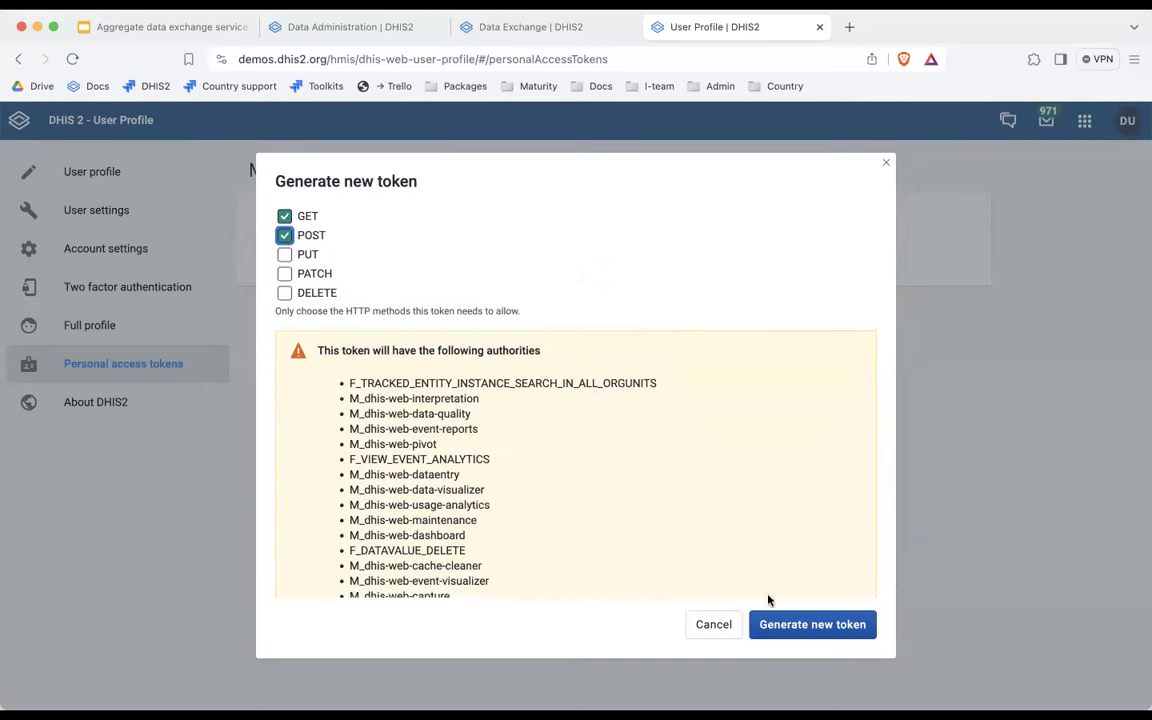
{"action": "left_click", "coordinate": [818, 627]}
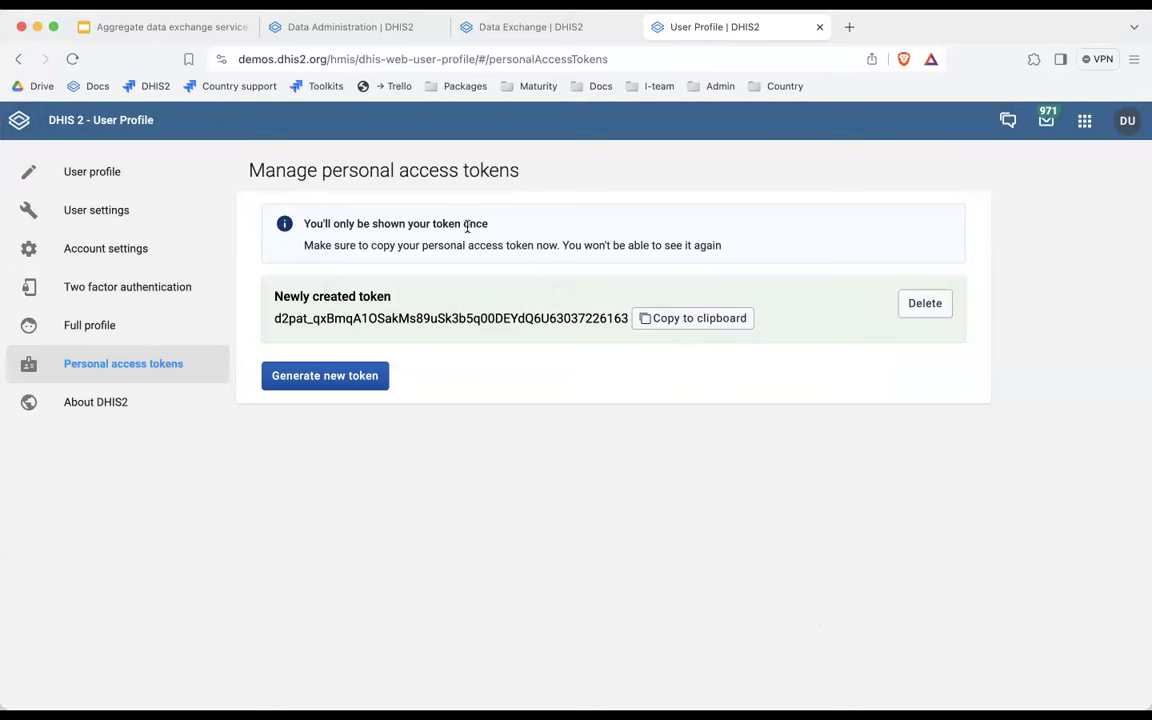
{"action": "left_click", "coordinate": [673, 320]}
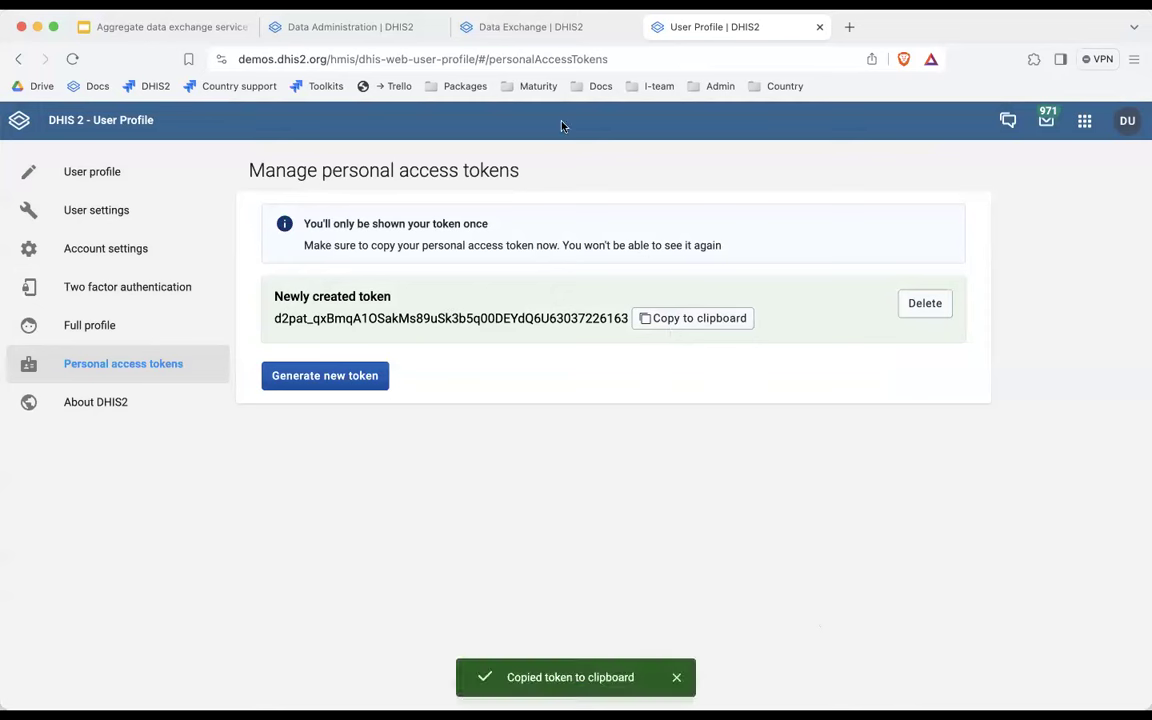
{"action": "left_click", "coordinate": [505, 35]}
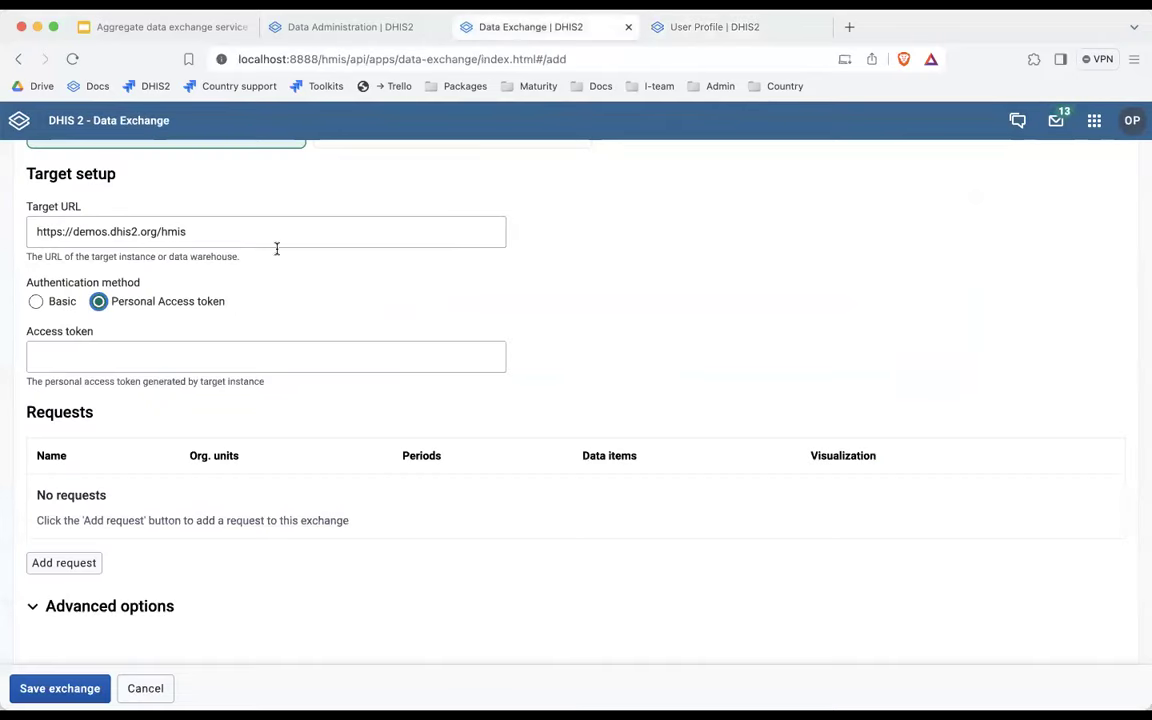
Paste the access token into the exchange and add a request named 'ANC 4 and 8'.
{"action": "left_click", "coordinate": [119, 362]}
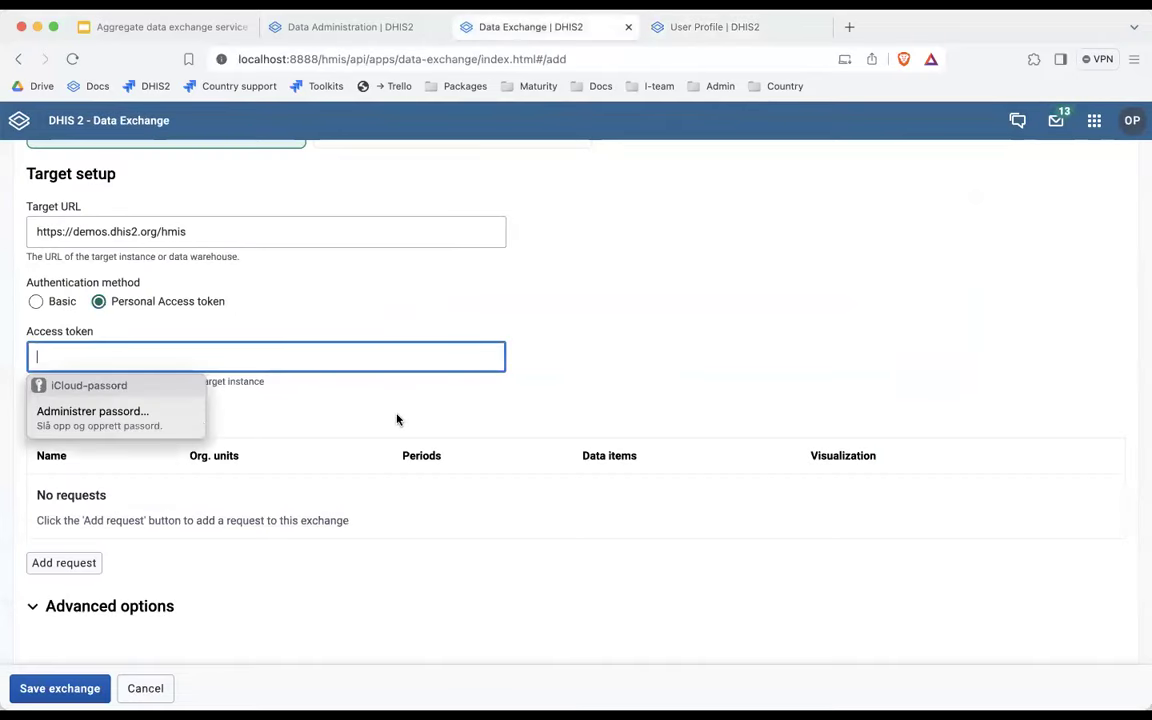
{"action": "key", "text": "super+v"}
{"action": "left_click", "coordinate": [288, 432]}
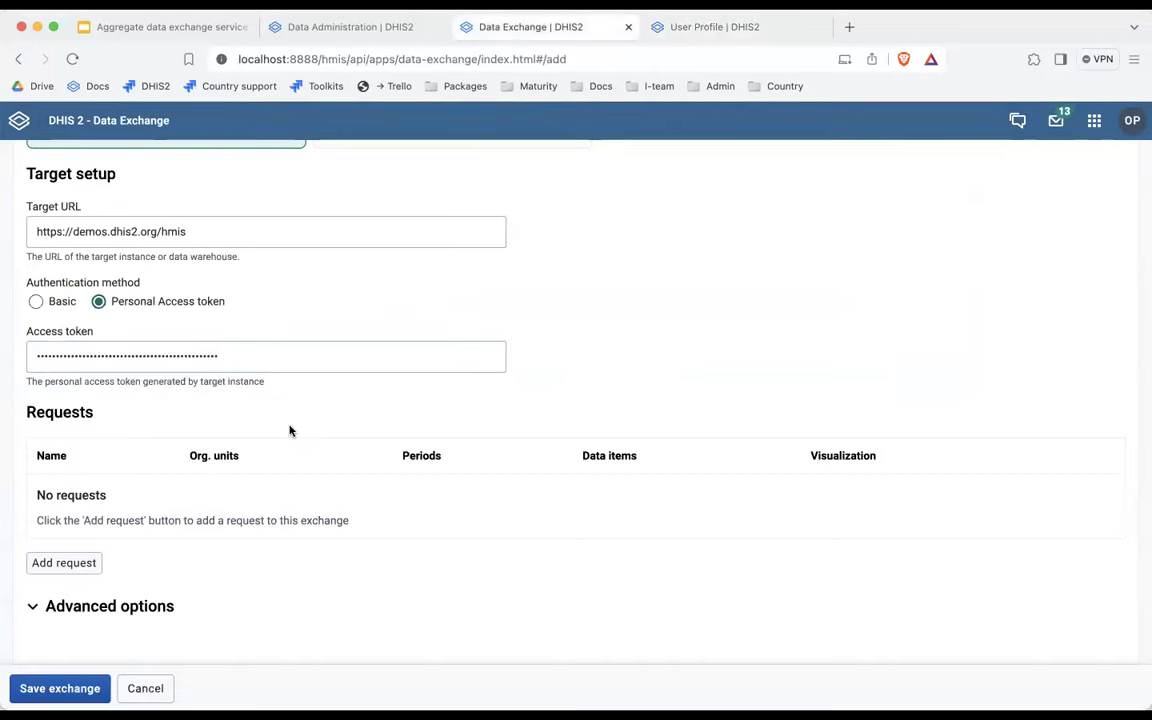
{"action": "left_click", "coordinate": [66, 564]}
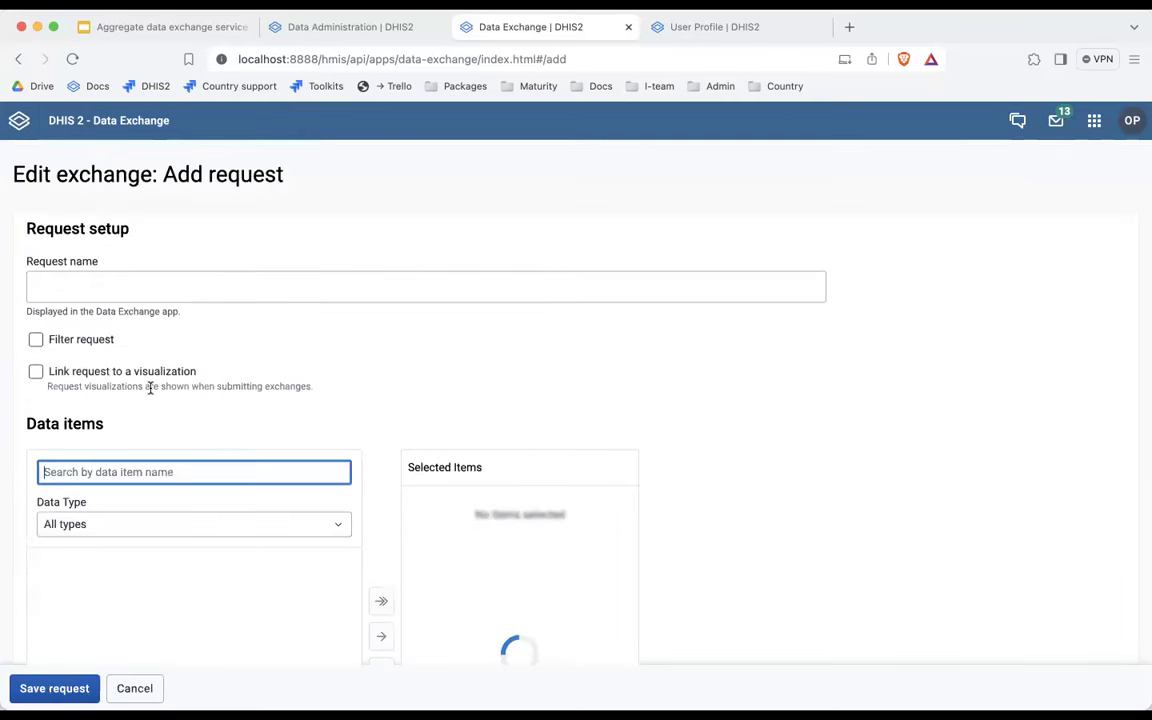
{"action": "left_click", "coordinate": [37, 287]}
{"action": "type", "text": "ANC 4 and 8"}
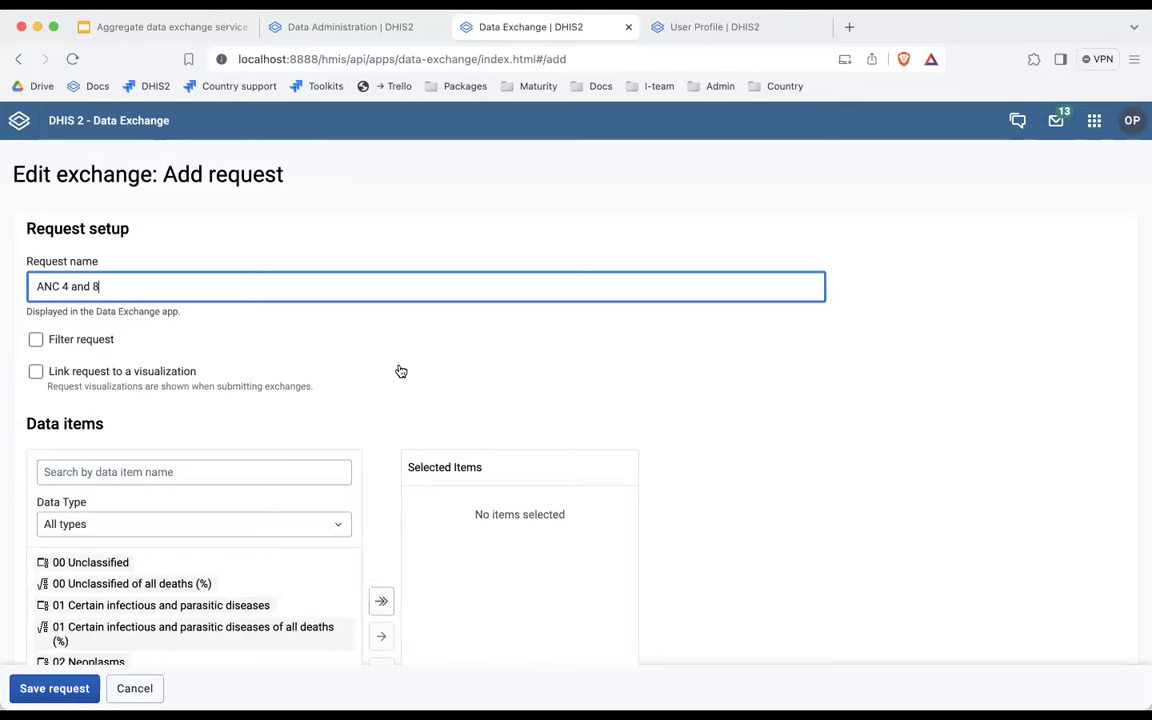
Add RMNCAH - ANC 4th visit and ANC 8th visit data elements to the request.
{"action": "scroll", "coordinate": [400, 371], "scroll_direction": "down", "scroll_amount": 1}
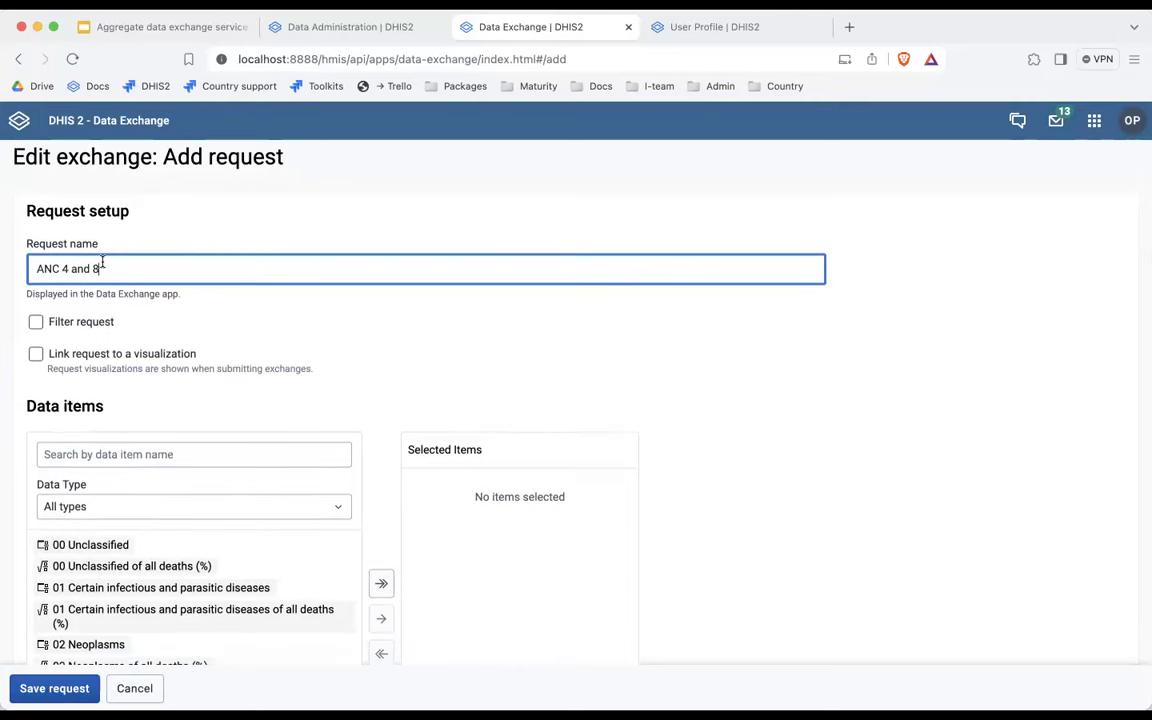
{"action": "scroll", "coordinate": [130, 345], "scroll_direction": "down", "scroll_amount": 3}
{"action": "left_click", "coordinate": [104, 317]}
{"action": "type", "text": "A"}
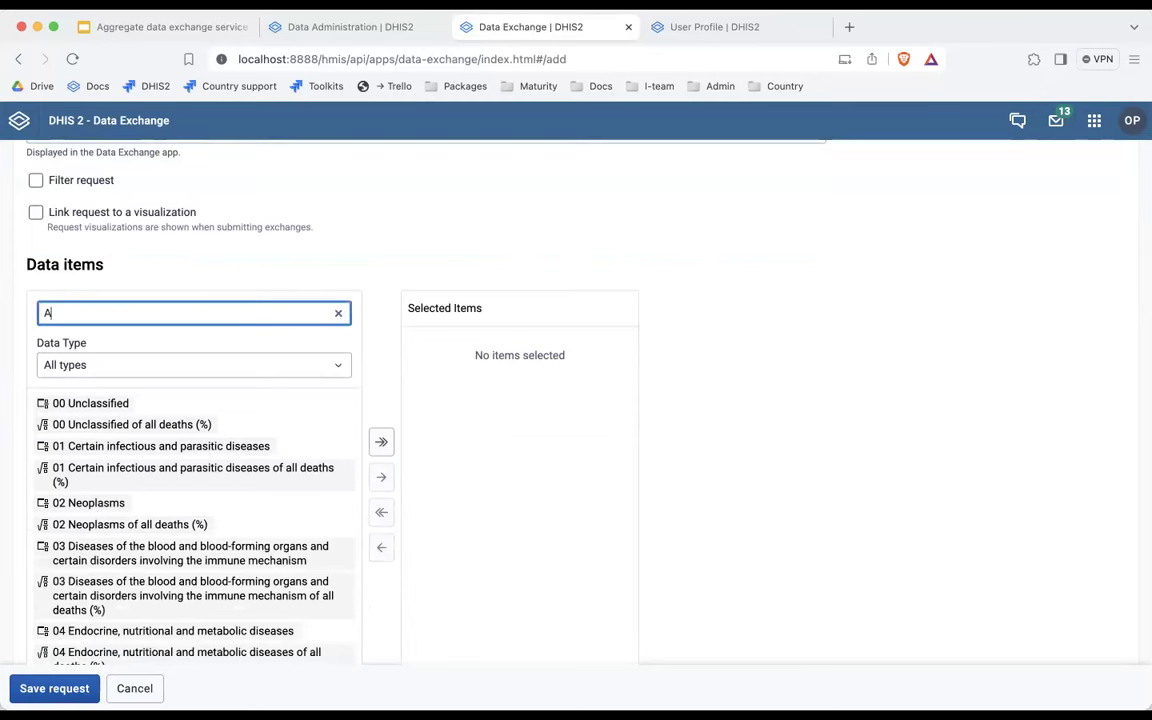
{"action": "type", "text": "NC"}
{"action": "left_click", "coordinate": [100, 364]}
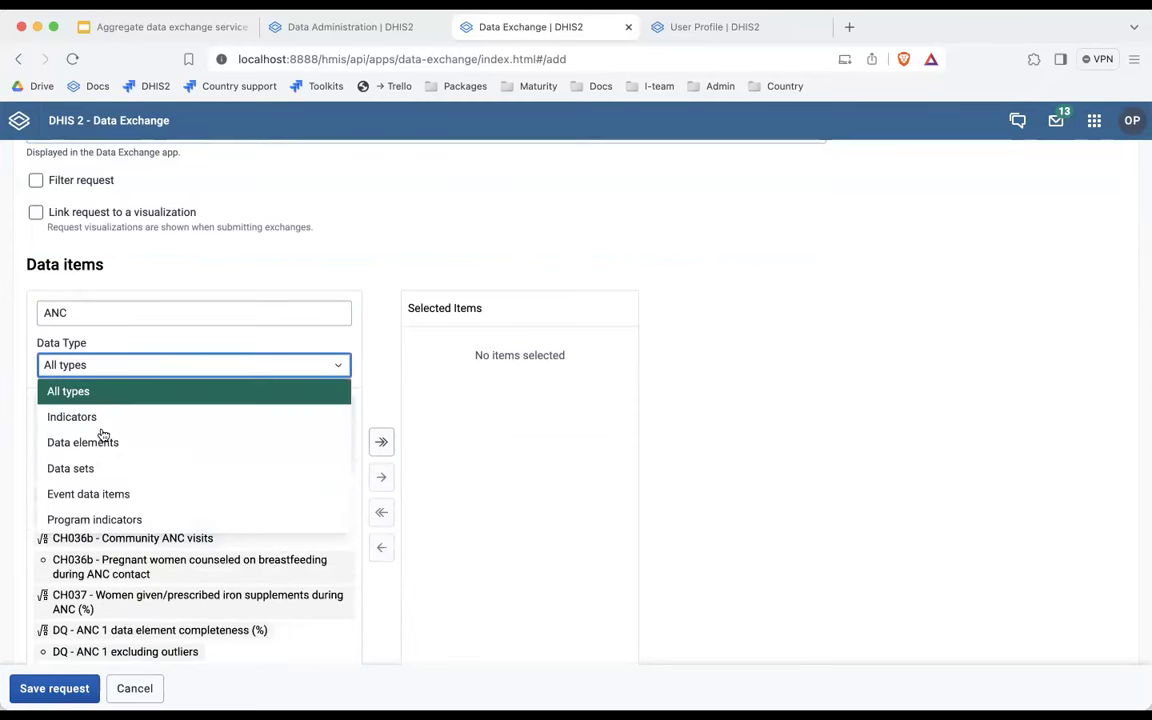
{"action": "left_click", "coordinate": [99, 443]}
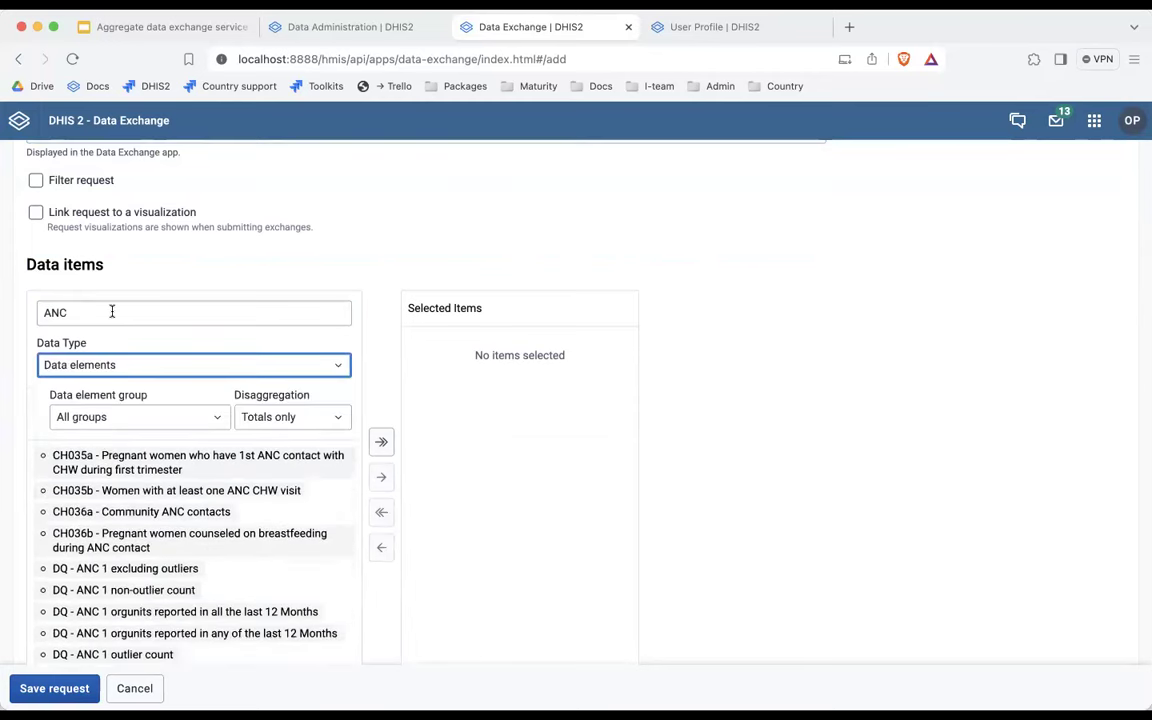
{"action": "left_click", "coordinate": [100, 416]}
{"action": "scroll", "coordinate": [100, 519], "scroll_direction": "down", "scroll_amount": 5}
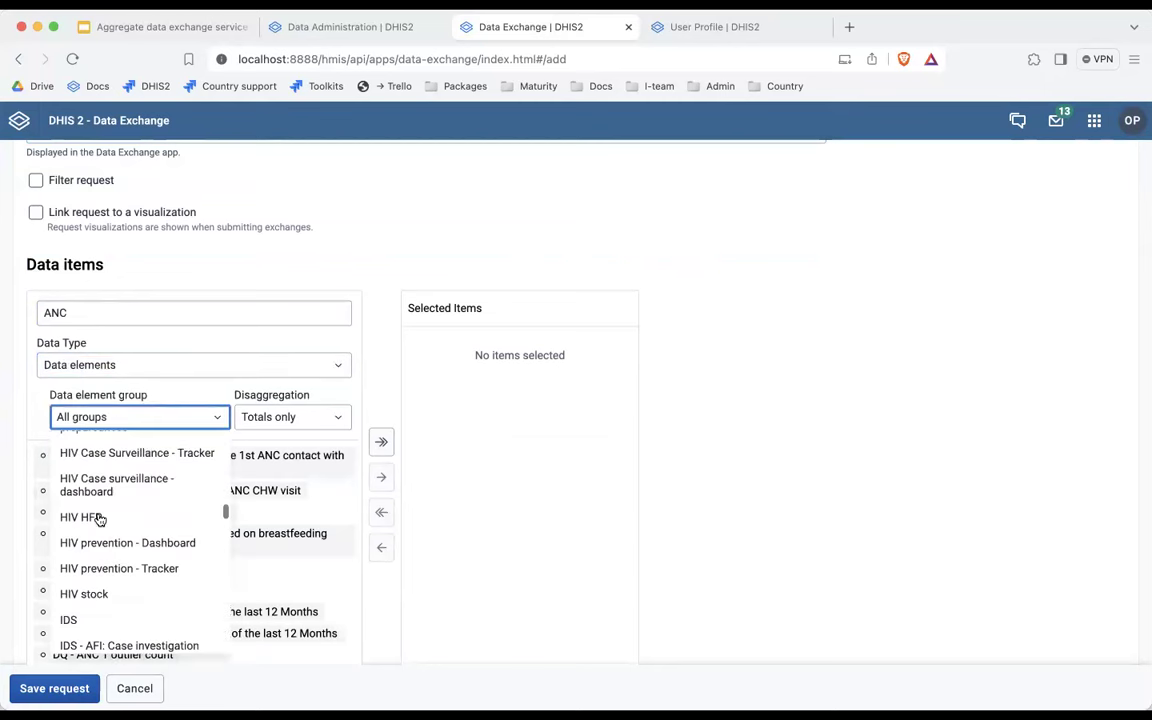
{"action": "scroll", "coordinate": [100, 519], "scroll_direction": "down", "scroll_amount": 5}
{"action": "scroll", "coordinate": [99, 519], "scroll_direction": "down", "scroll_amount": 3}
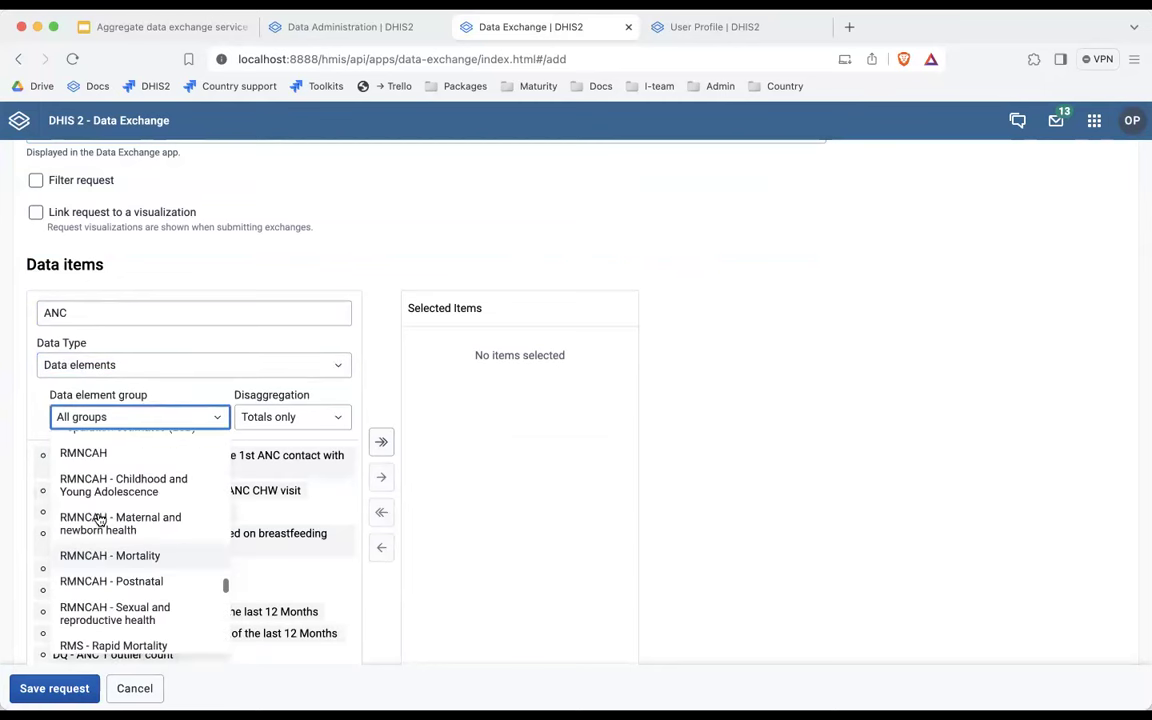
{"action": "left_click", "coordinate": [83, 462]}
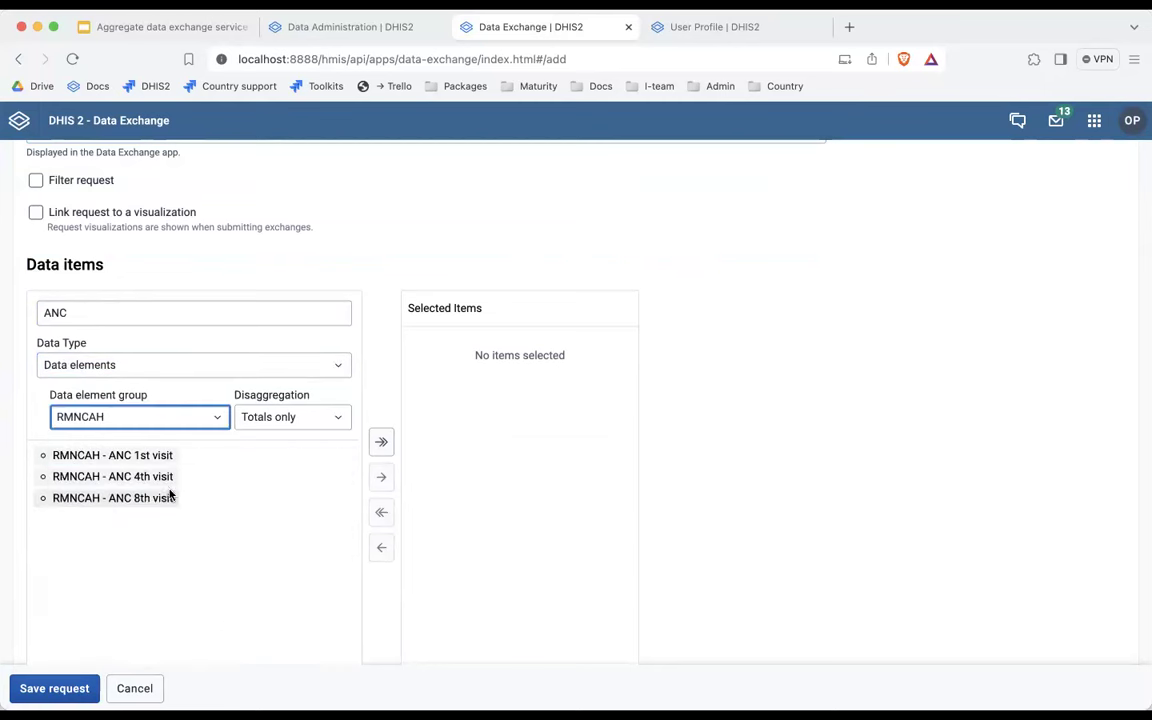
{"action": "left_click", "coordinate": [159, 477]}
{"action": "left_click", "coordinate": [160, 498], "text": "shift"}
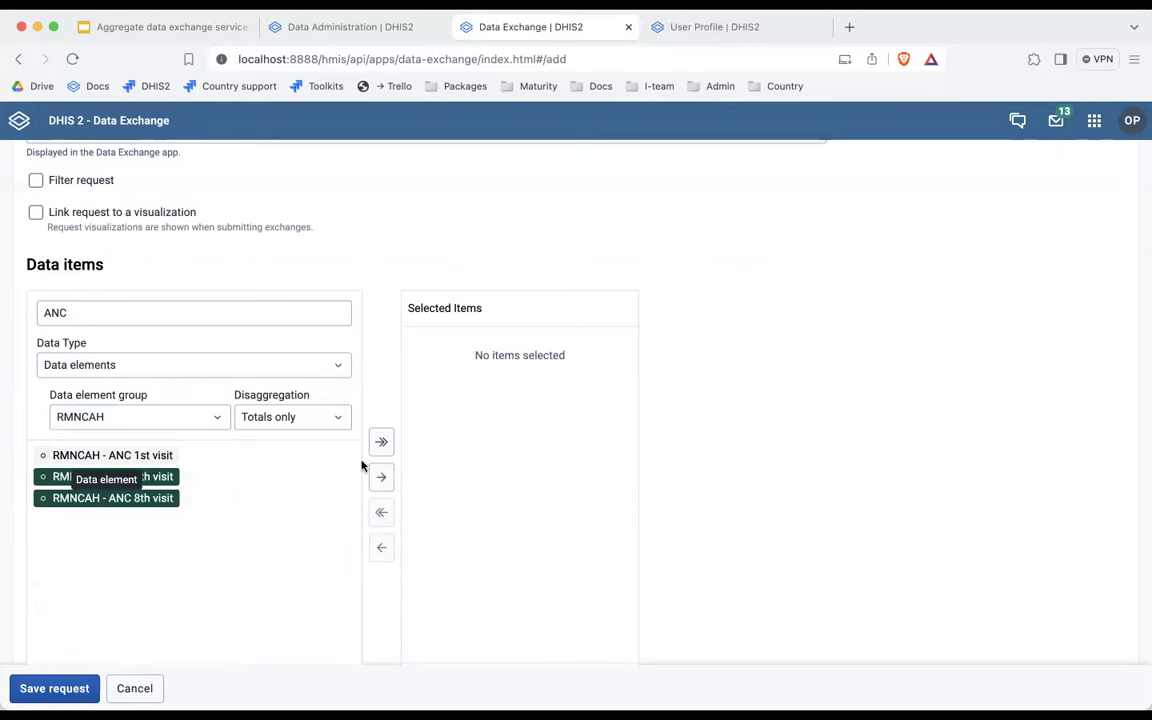
Set the request period to Last 3 months and org units to 01 Vientiane Capital, Facility level.
{"action": "scroll", "coordinate": [730, 447], "scroll_direction": "down", "scroll_amount": 5}
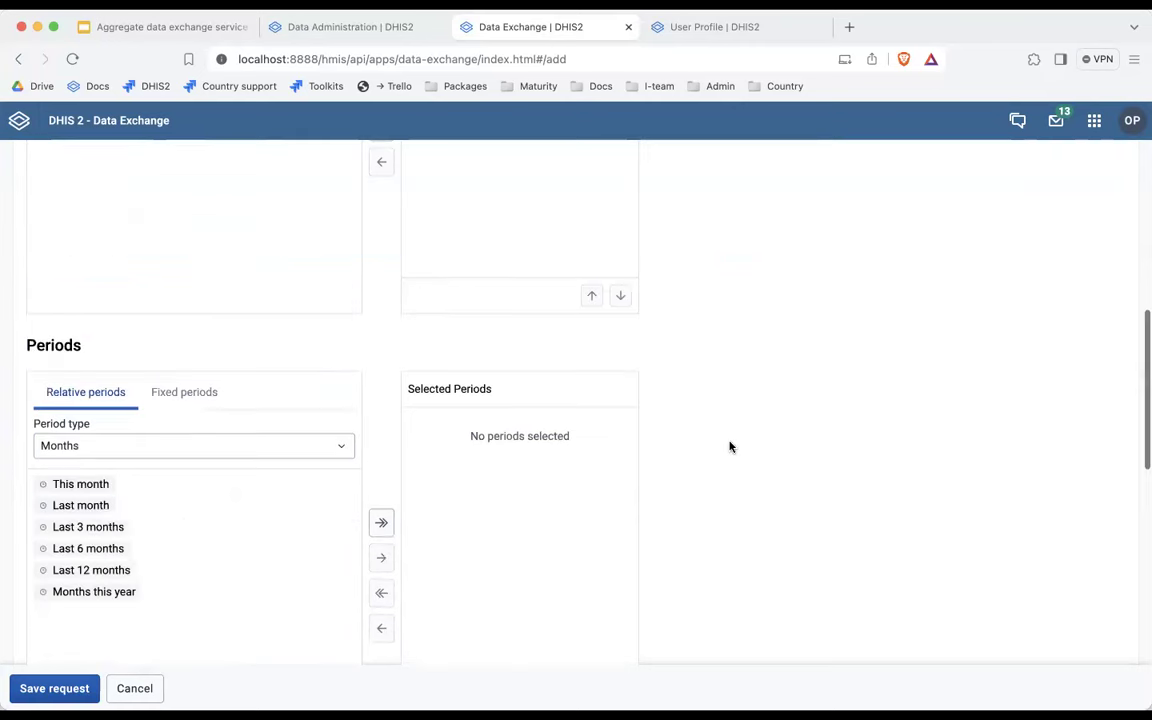
{"action": "scroll", "coordinate": [584, 350], "scroll_direction": "down", "scroll_amount": 2}
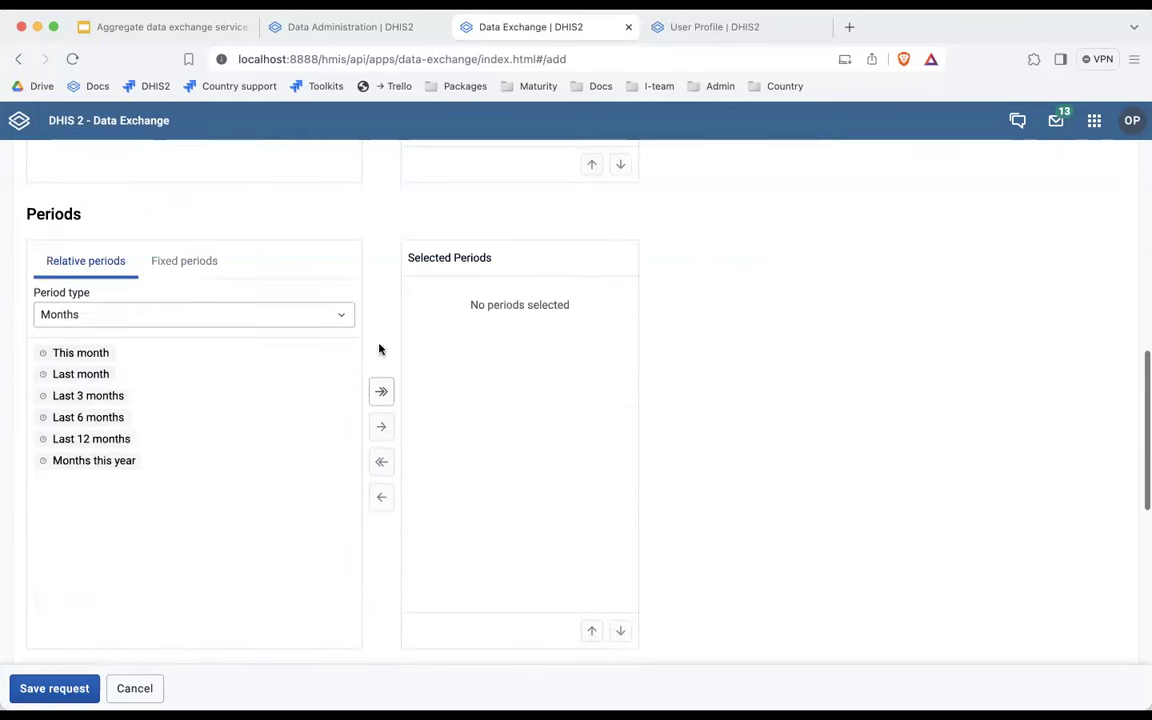
{"action": "double_click", "coordinate": [113, 397]}
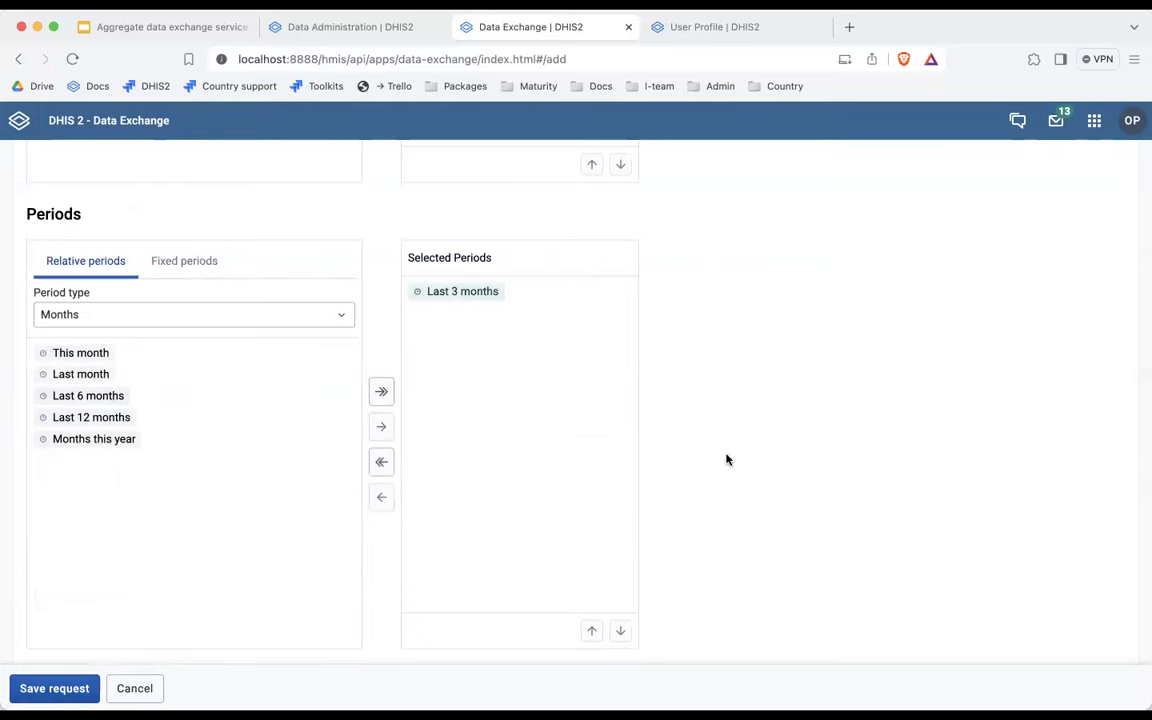
{"action": "scroll", "coordinate": [725, 458], "scroll_direction": "down", "scroll_amount": 4}
{"action": "scroll", "coordinate": [727, 459], "scroll_direction": "down", "scroll_amount": 2}
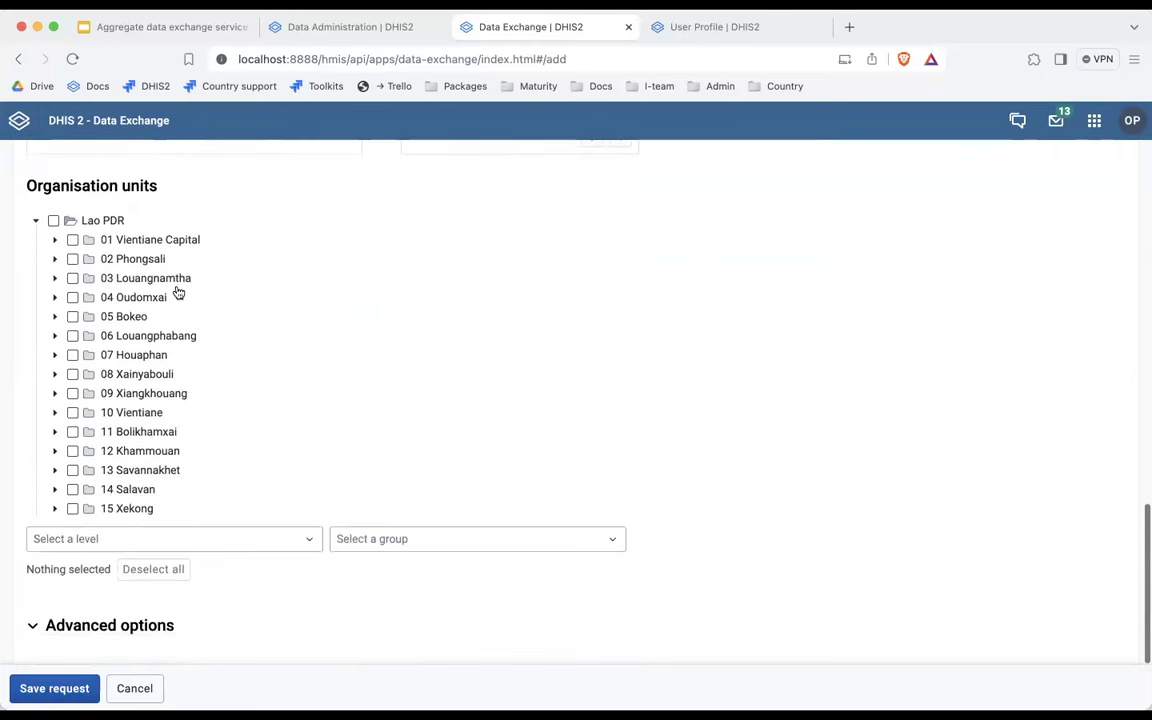
{"action": "left_click", "coordinate": [71, 240]}
{"action": "left_click", "coordinate": [82, 546]}
{"action": "left_click", "coordinate": [78, 653]}
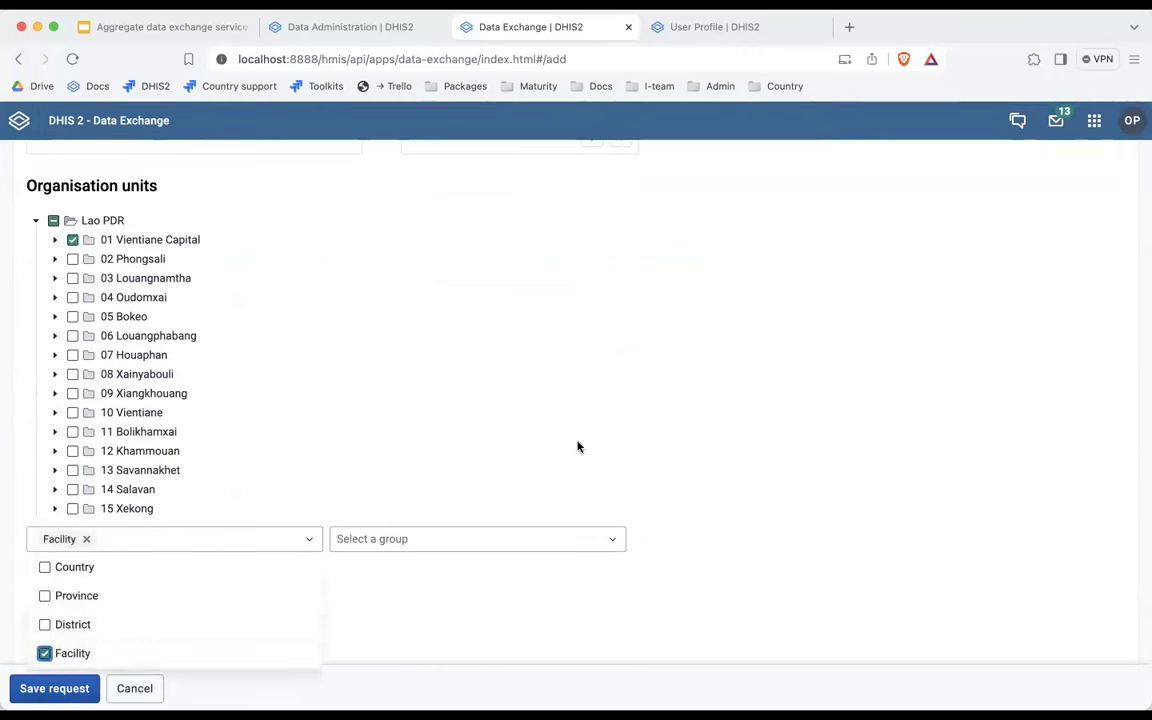
{"action": "left_click", "coordinate": [710, 509]}
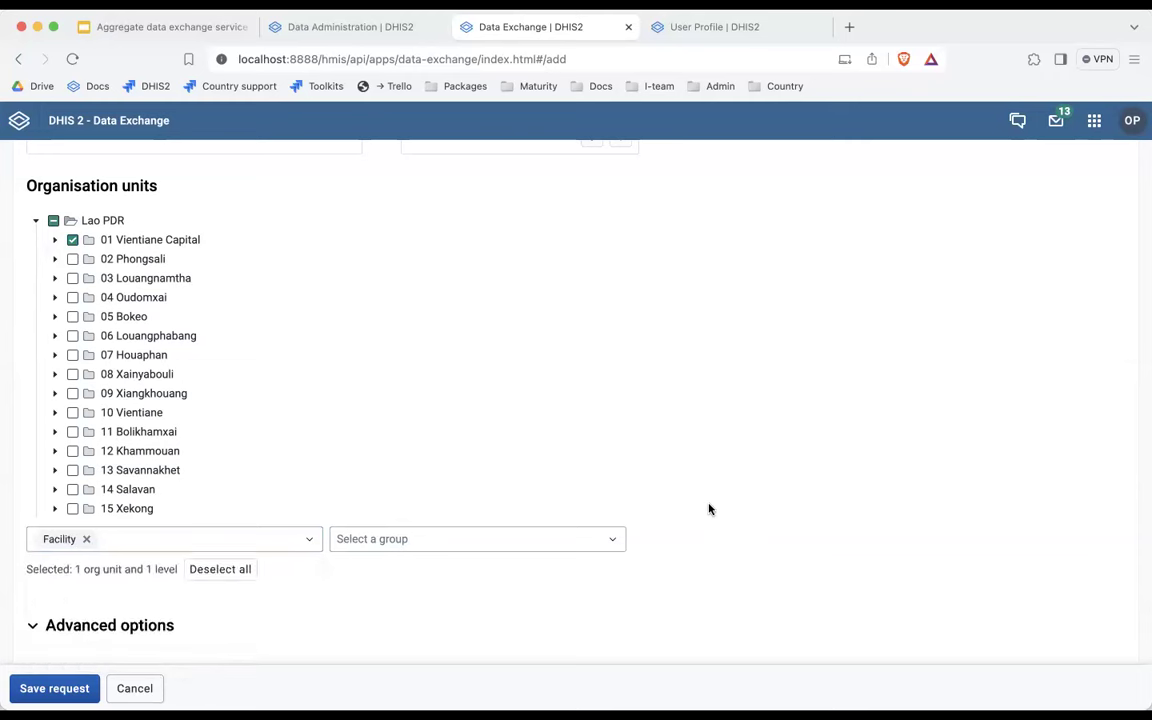
Save the ANC 4 and 8 request and then save the ANC demo exchange.
{"action": "left_click", "coordinate": [33, 629]}
{"action": "scroll", "coordinate": [90, 596], "scroll_direction": "down", "scroll_amount": 3}
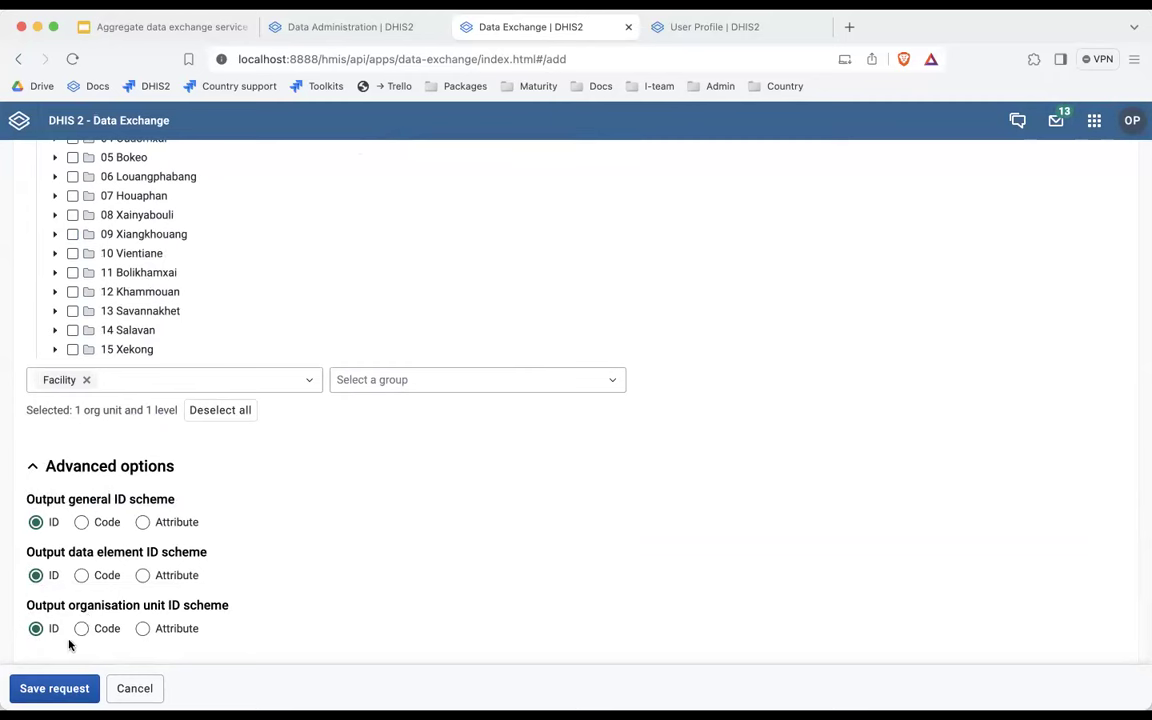
{"action": "left_click", "coordinate": [51, 689]}
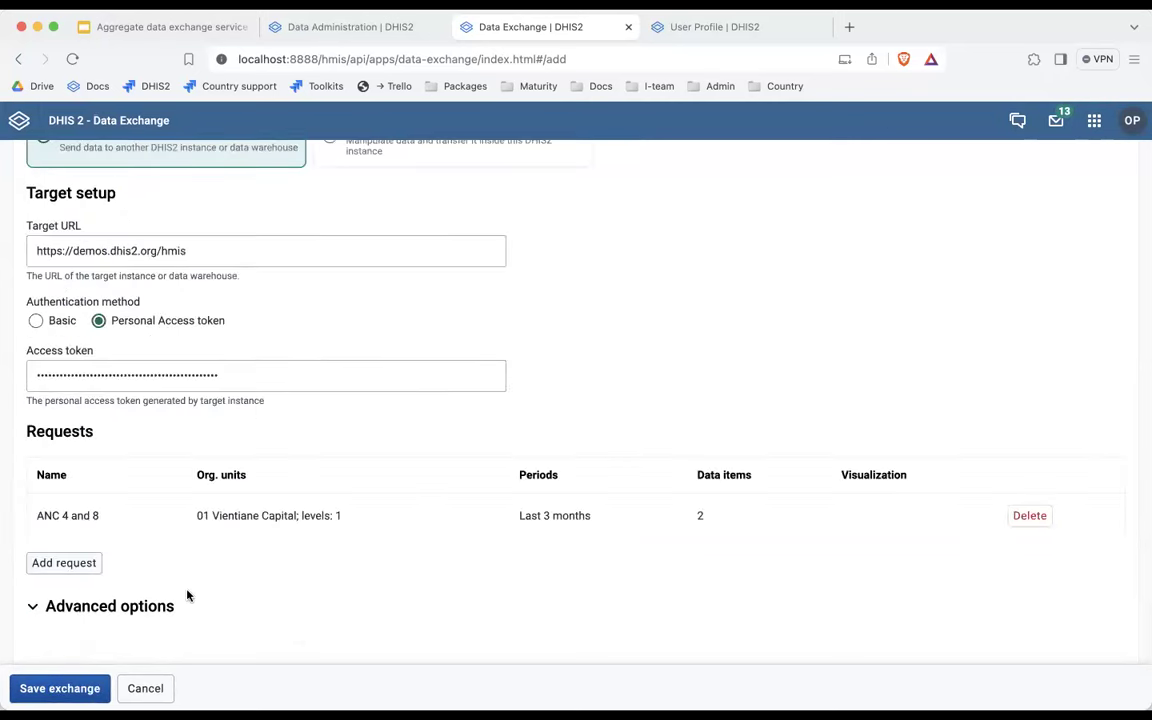
{"action": "left_click", "coordinate": [33, 606]}
{"action": "scroll", "coordinate": [214, 568], "scroll_direction": "down", "scroll_amount": 3}
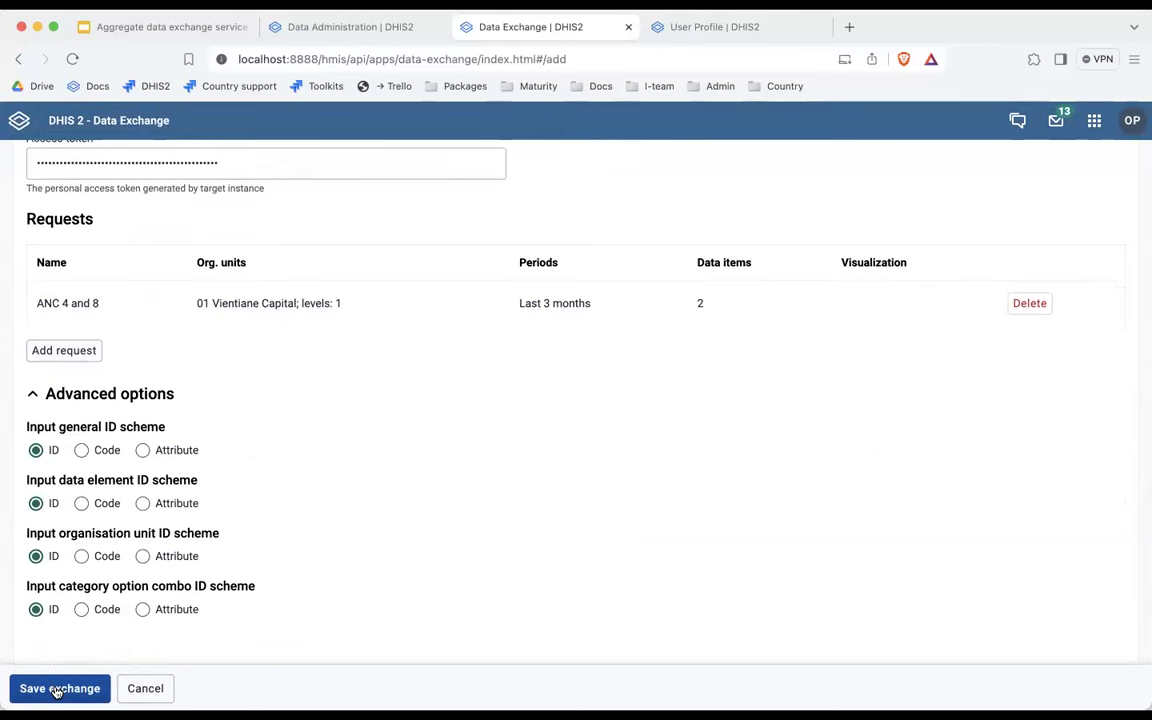
{"action": "left_click", "coordinate": [57, 689]}
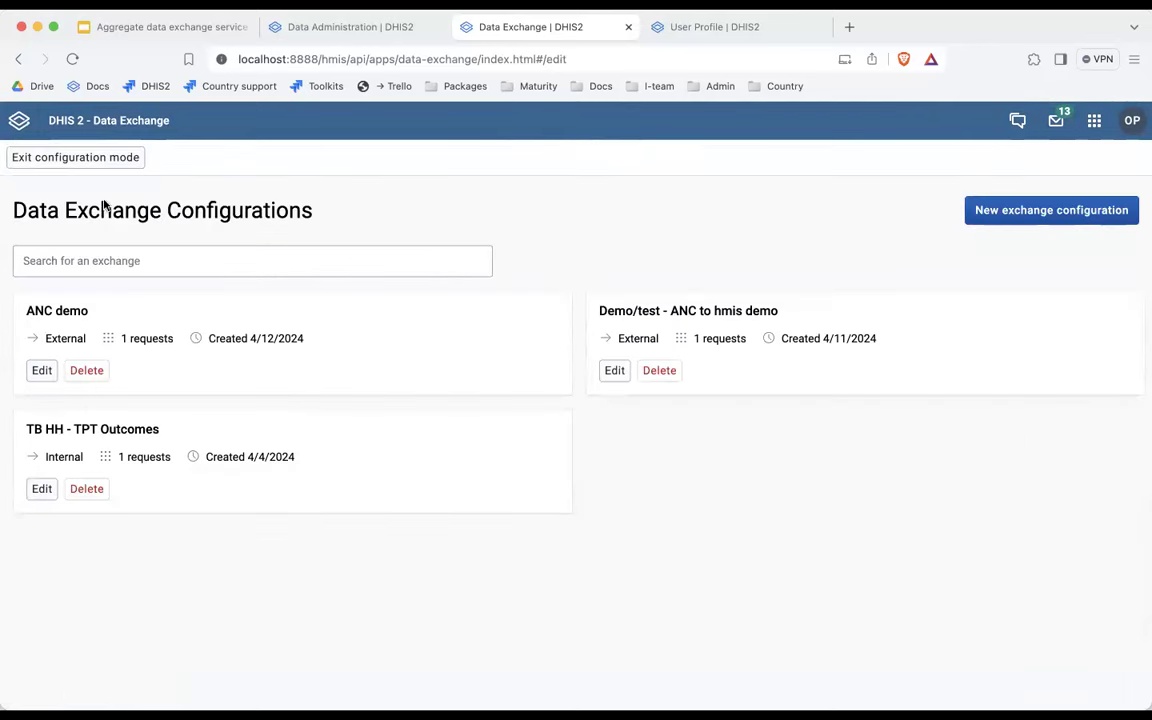
Submit the ANC demo exchange's data to the demo server, confirming the submission.
{"action": "left_click", "coordinate": [111, 163]}
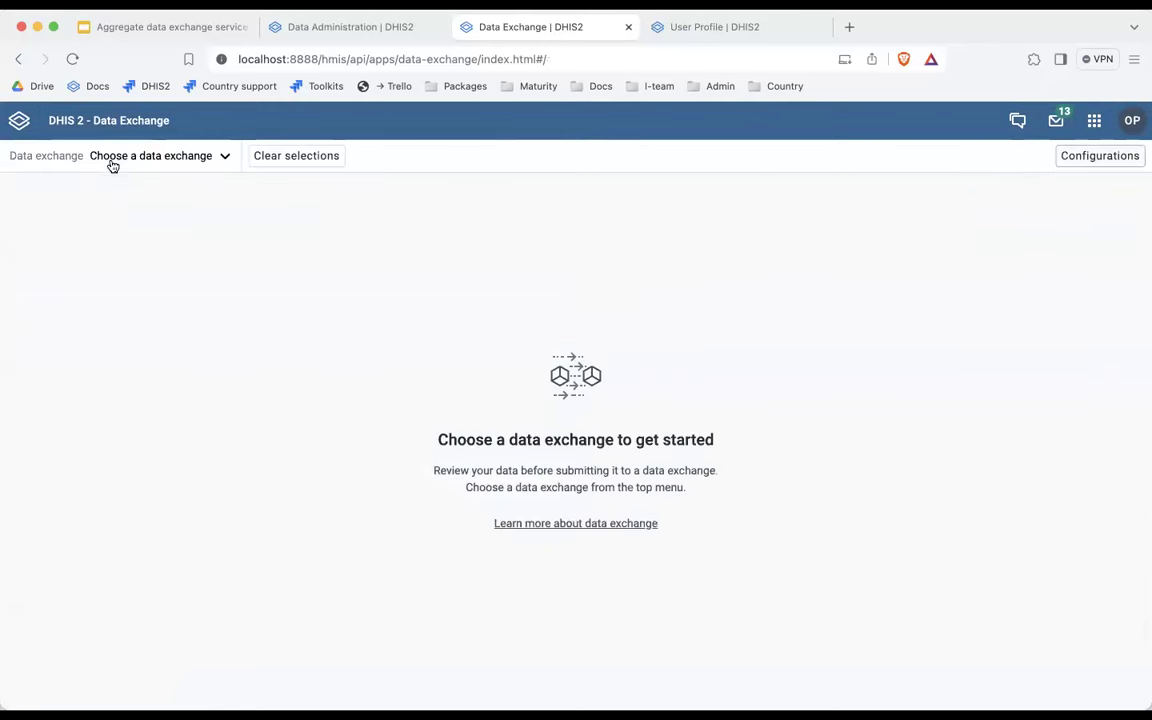
{"action": "left_click", "coordinate": [125, 155]}
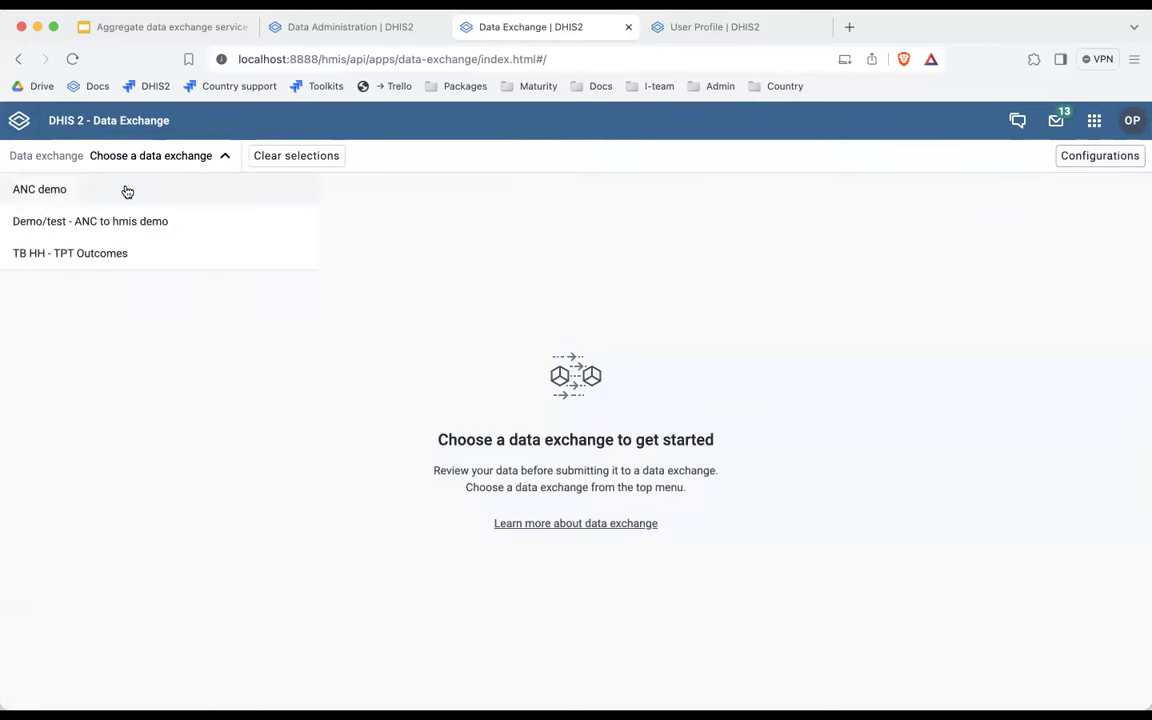
{"action": "left_click", "coordinate": [127, 191]}
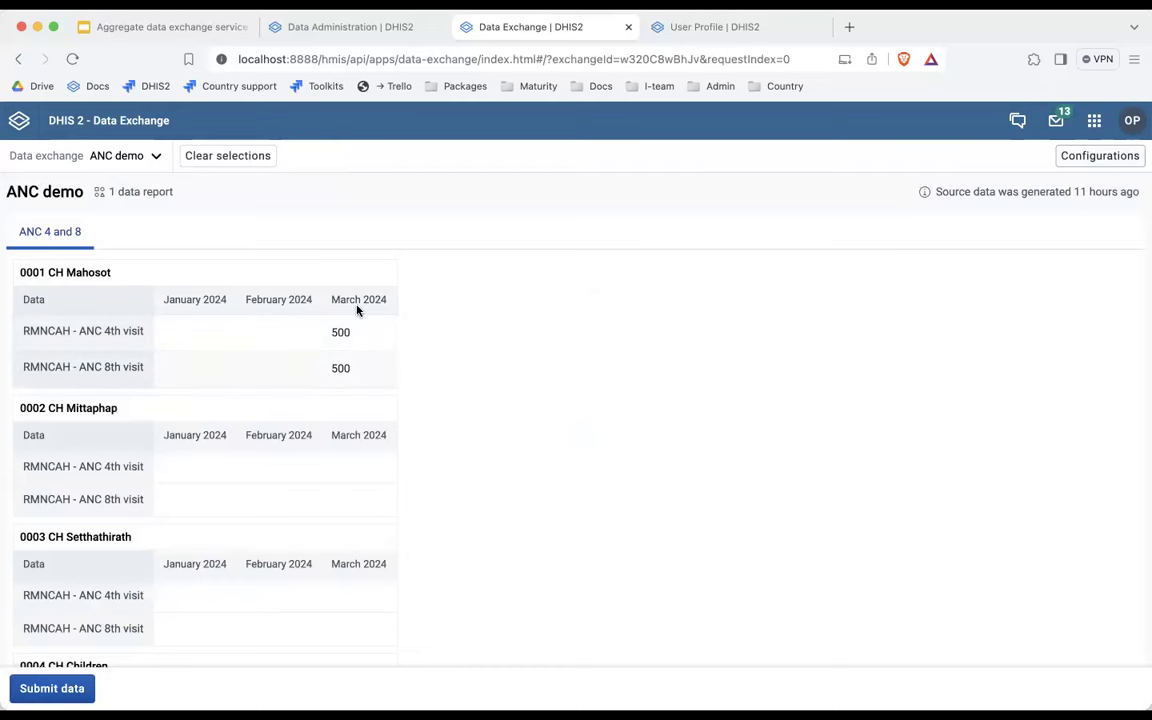
{"action": "left_click", "coordinate": [42, 690]}
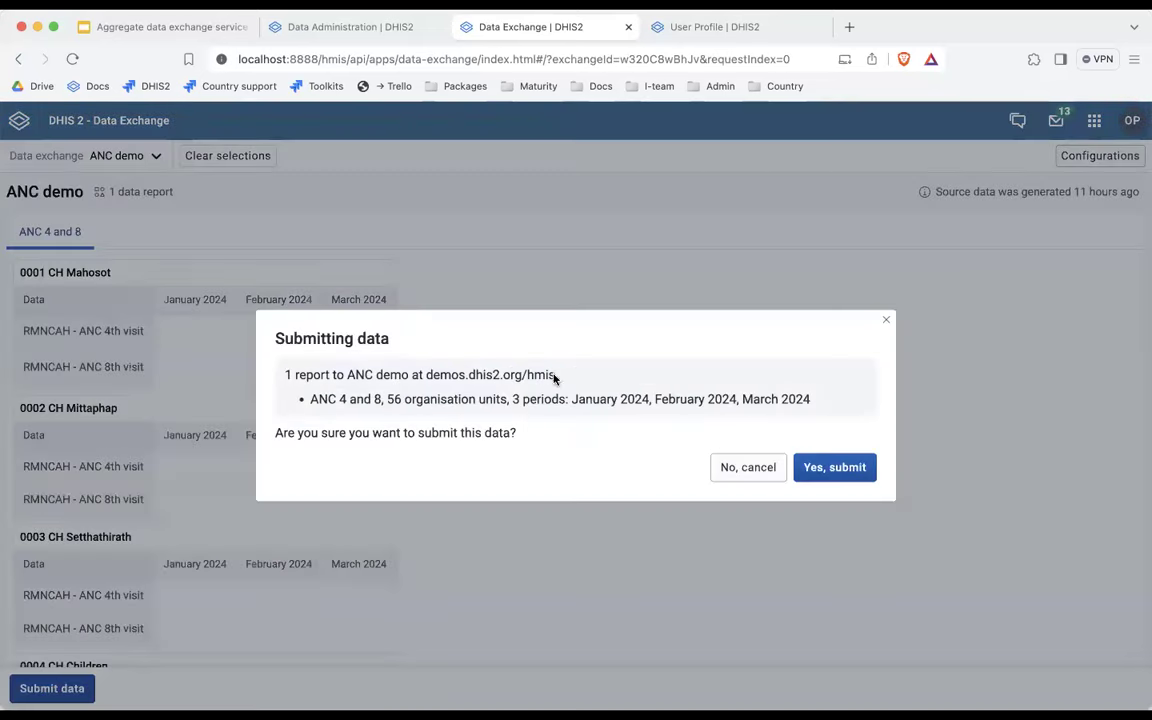
{"action": "left_click", "coordinate": [836, 469]}
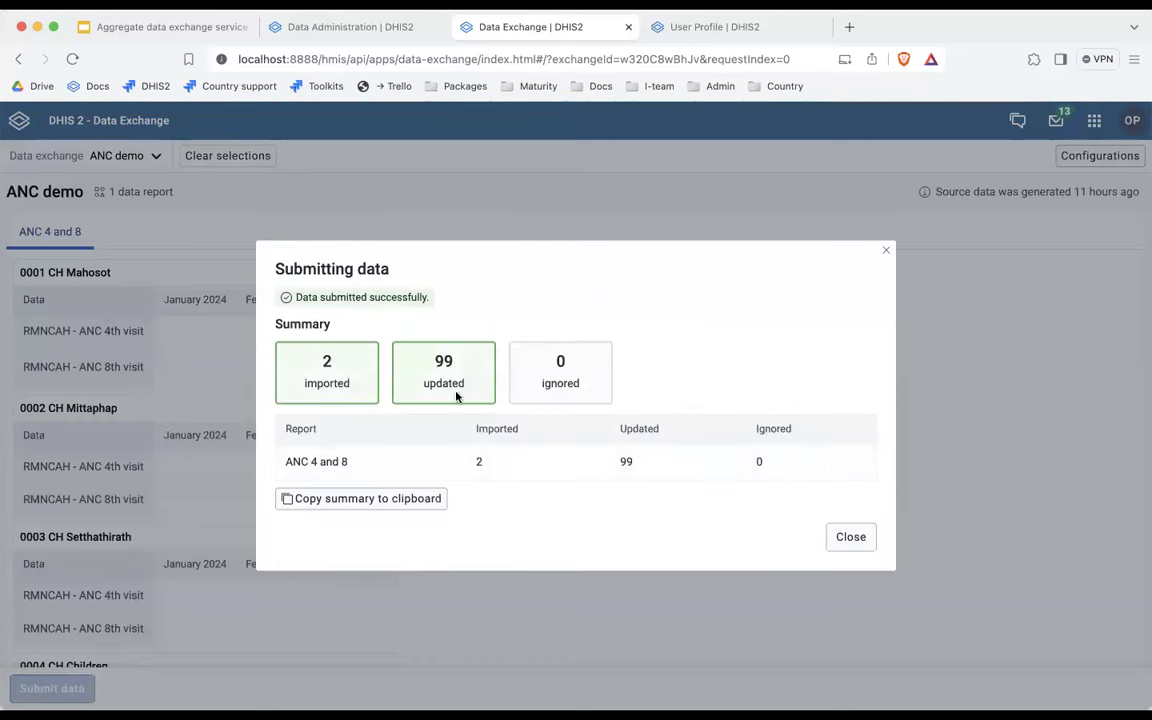
{"action": "left_click", "coordinate": [694, 28]}
In Data Entry, open the RMNCAH form for 0001 CH Mahosot, March 2024.
{"action": "left_click", "coordinate": [1086, 125]}
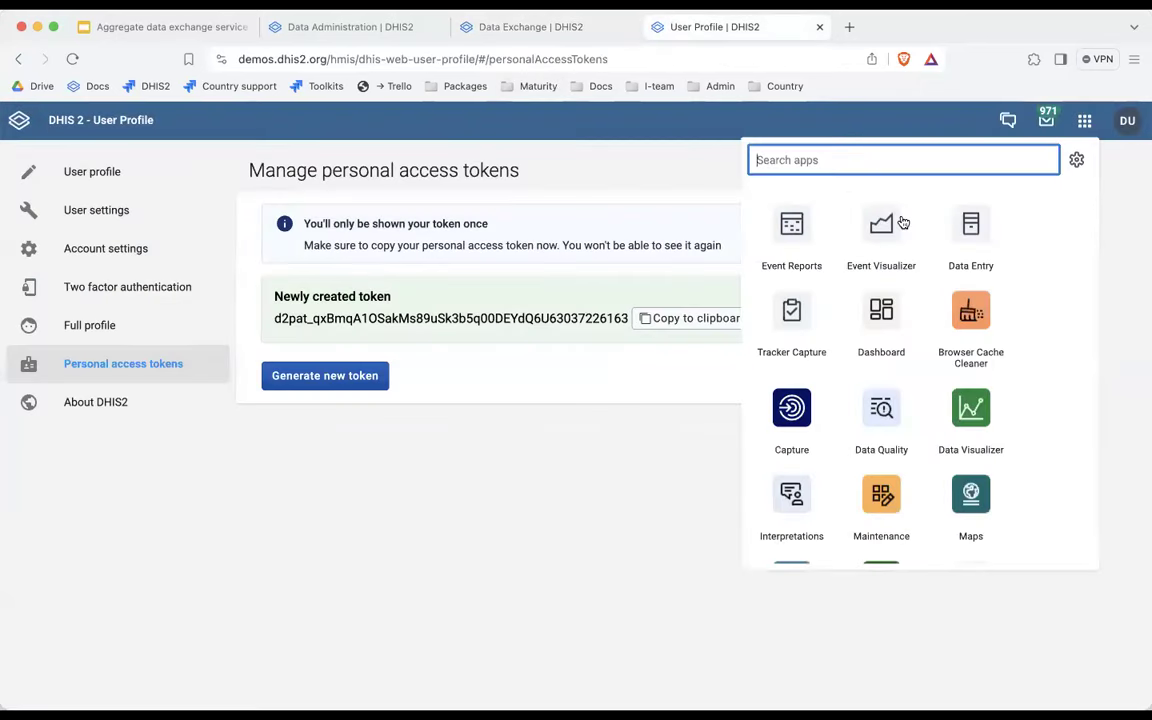
{"action": "left_click", "coordinate": [967, 228]}
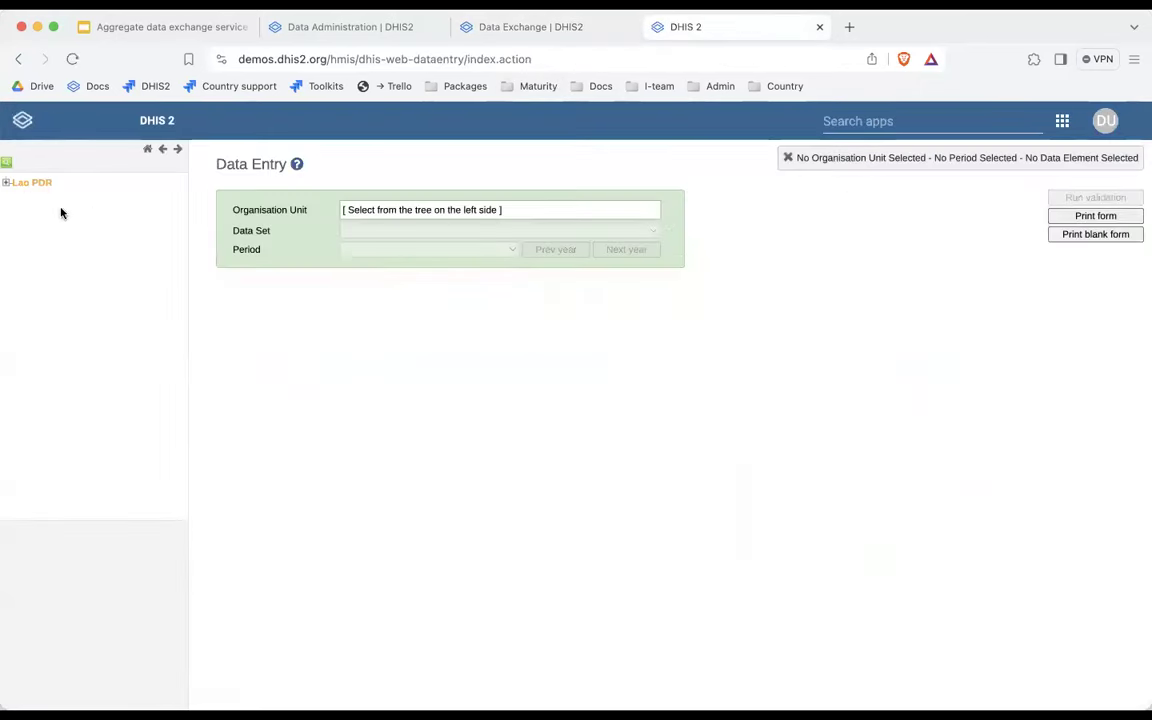
{"action": "left_click", "coordinate": [24, 182]}
{"action": "left_click", "coordinate": [6, 182]}
{"action": "left_click", "coordinate": [17, 196]}
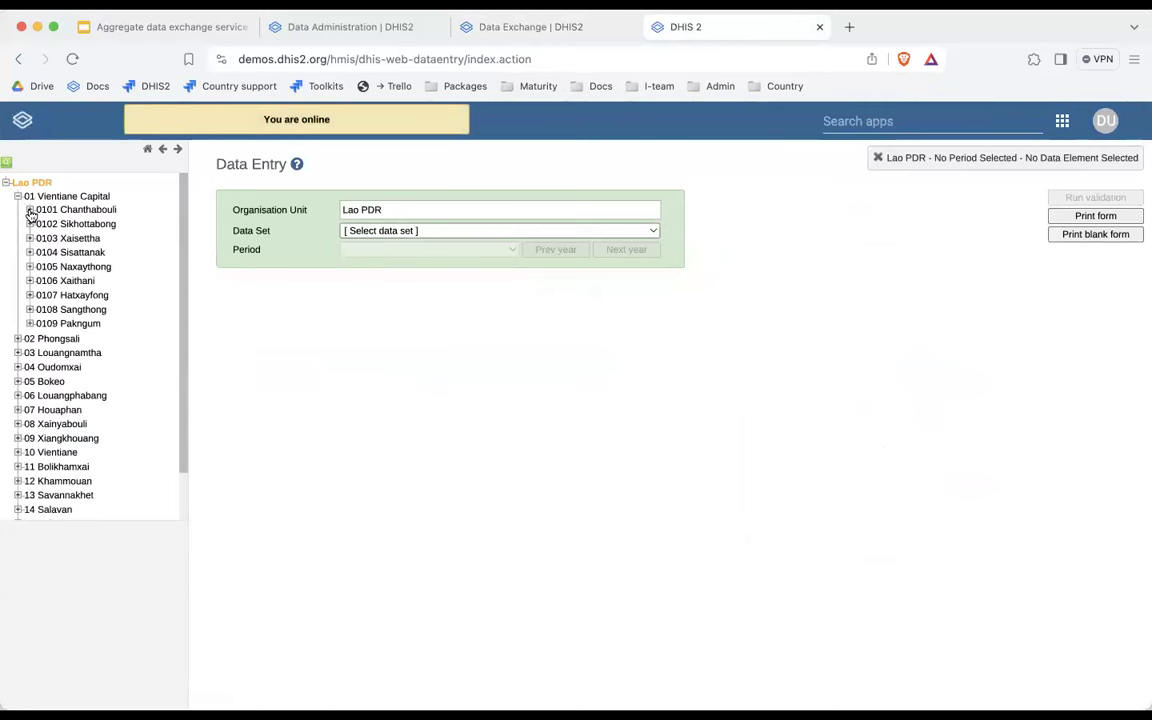
{"action": "left_click", "coordinate": [29, 209]}
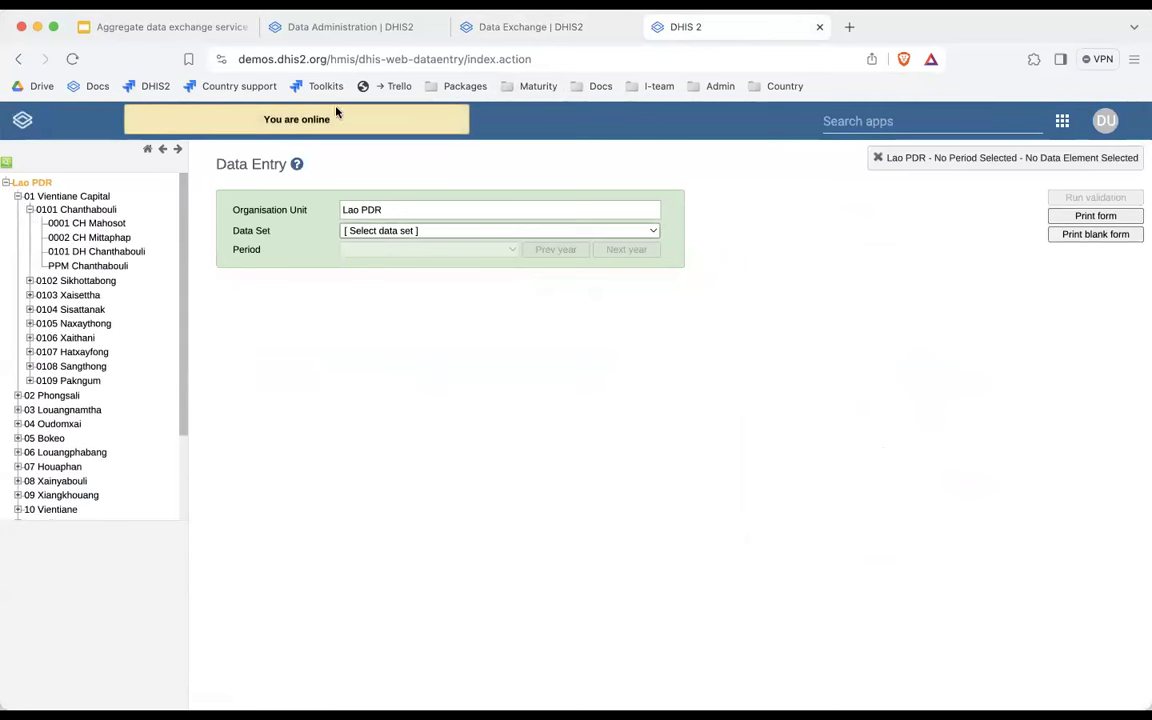
{"action": "left_click", "coordinate": [108, 224]}
{"action": "left_click", "coordinate": [418, 232]}
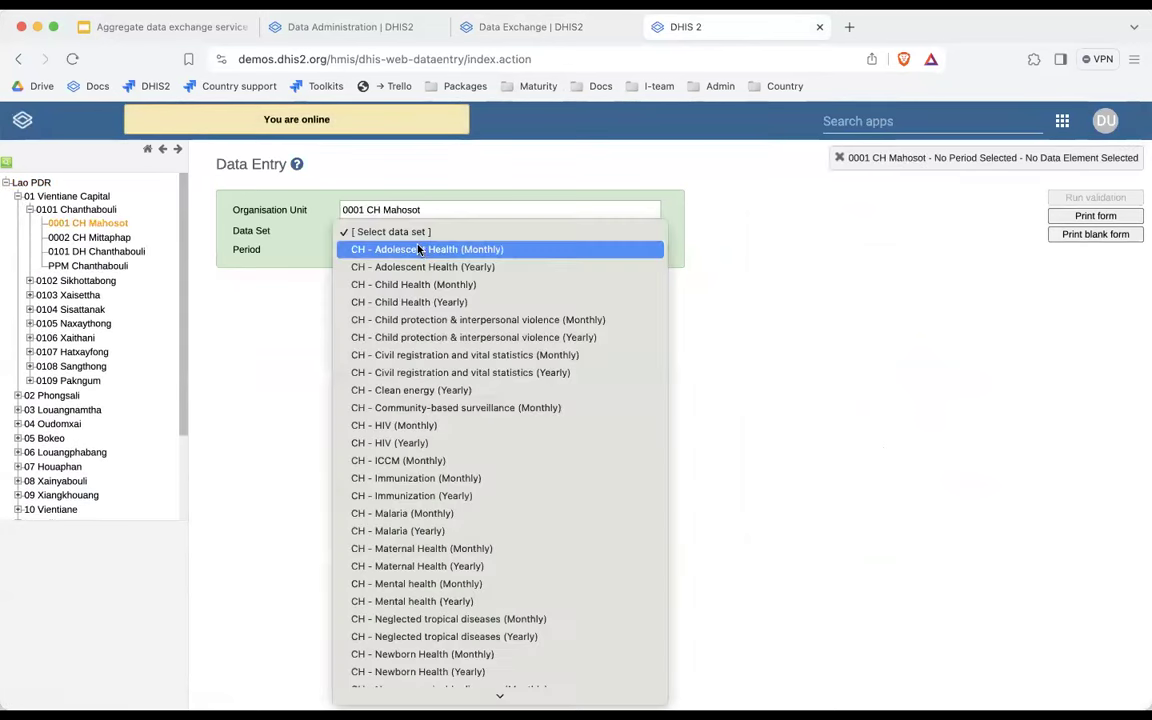
{"action": "key", "text": "r"}
{"action": "key", "text": "Return"}
{"action": "left_click", "coordinate": [437, 249]}
{"action": "left_click", "coordinate": [431, 269]}
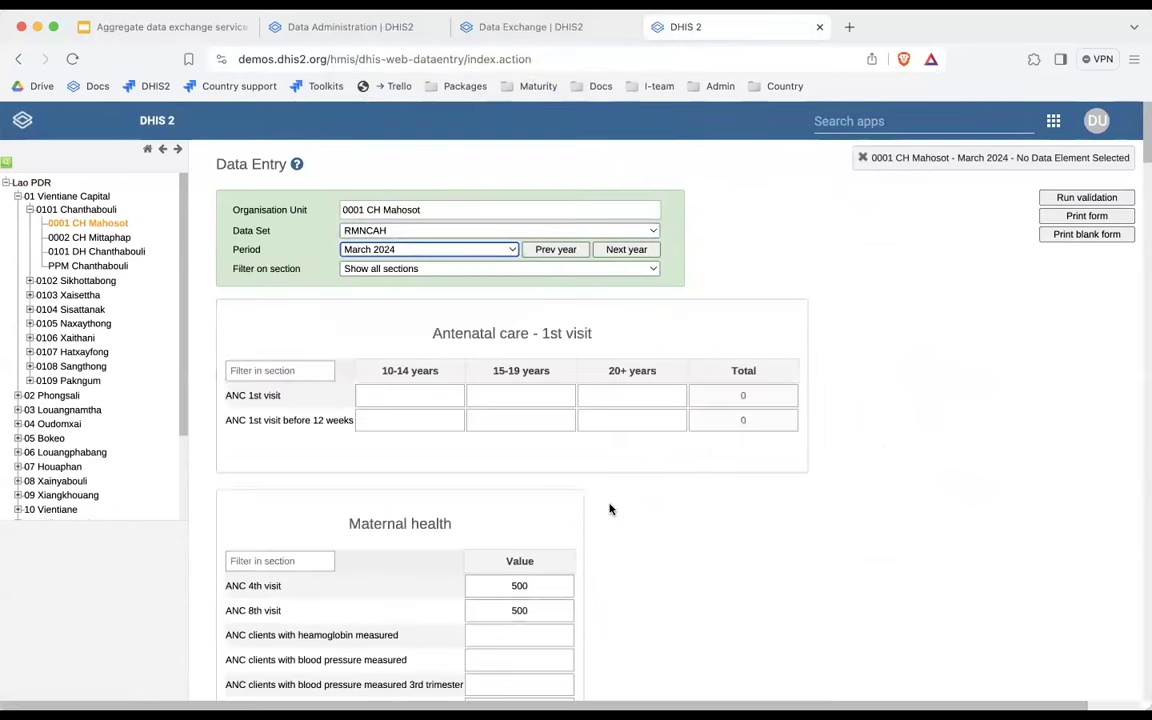
Check the ANC 4th visit history showing 500, then close the Data Exchange submission confirmation.
{"action": "scroll", "coordinate": [580, 490], "scroll_direction": "down", "scroll_amount": 3}
{"action": "double_click", "coordinate": [540, 436]}
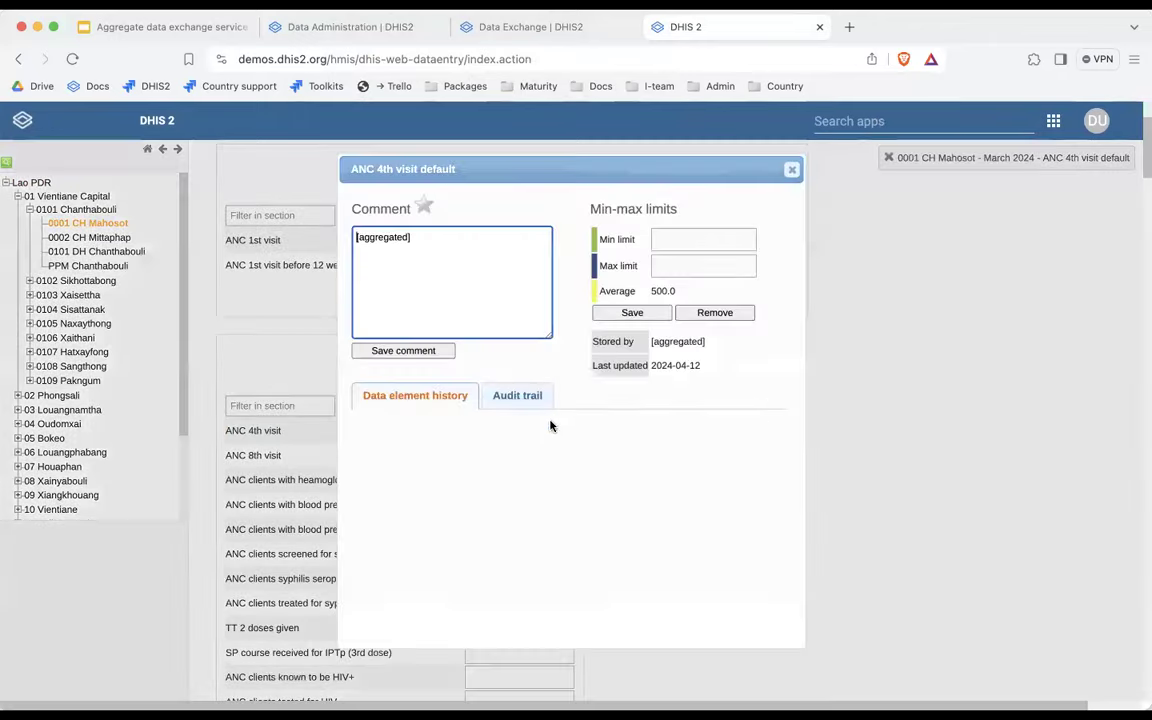
{"action": "left_click_drag", "start_coordinate": [436, 242], "coordinate": [351, 235]}
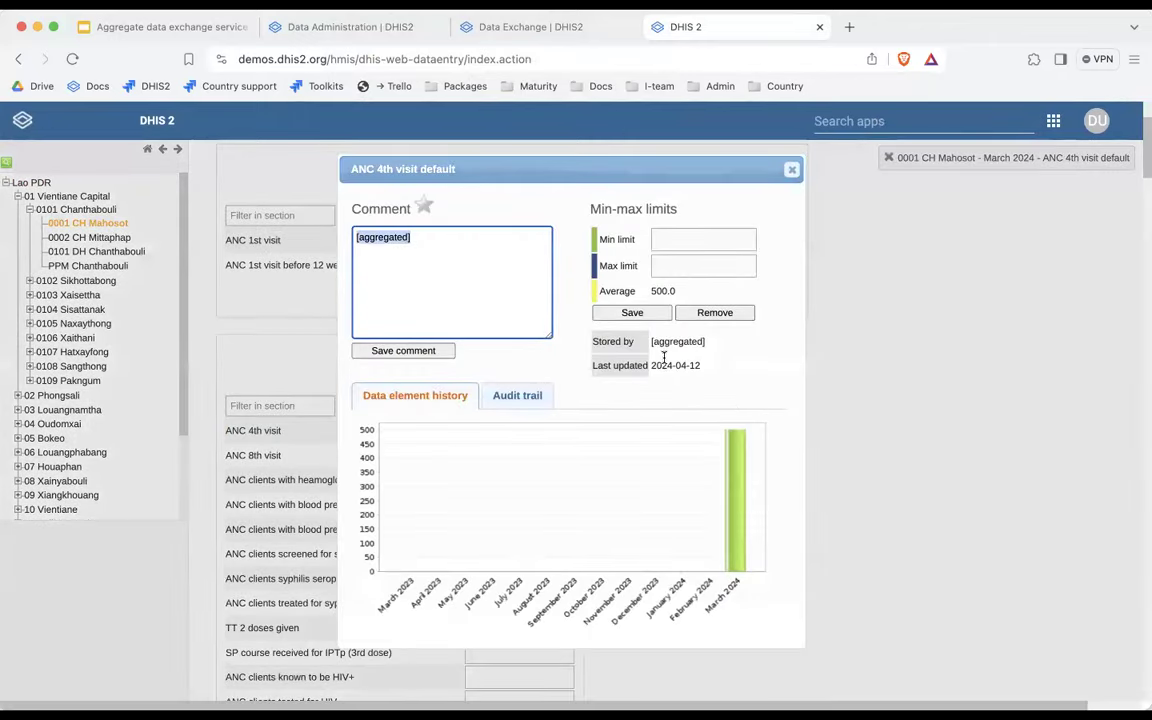
{"action": "left_click", "coordinate": [791, 169]}
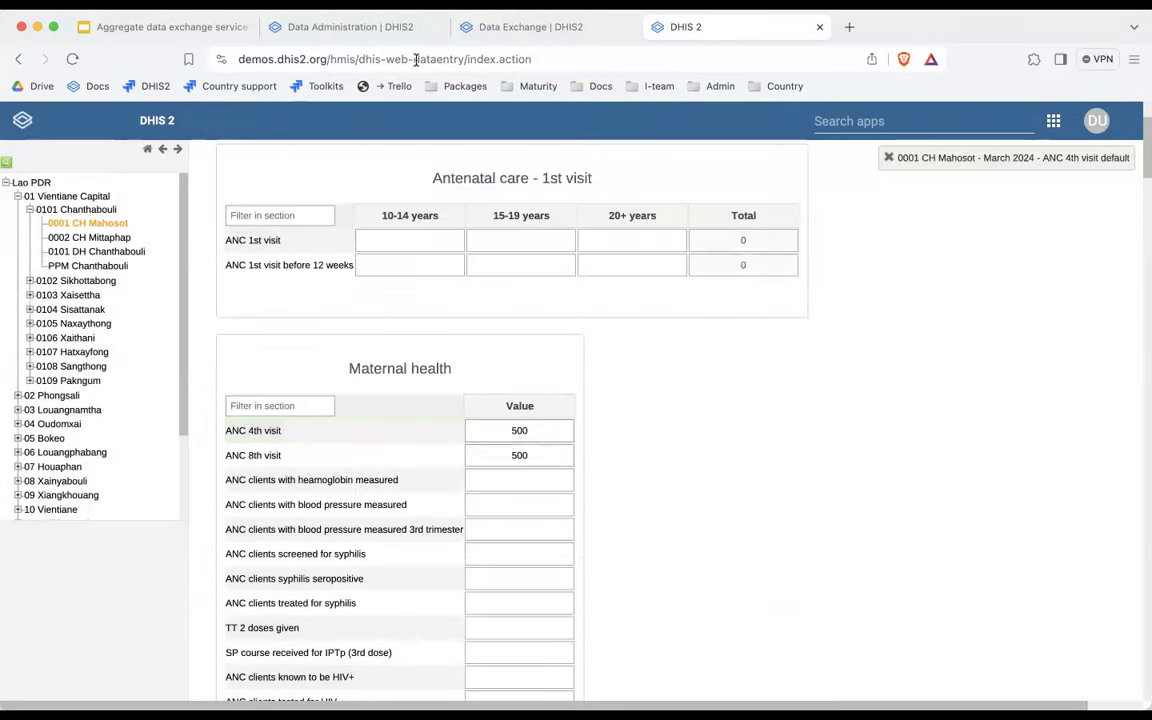
{"action": "left_click", "coordinate": [530, 27]}
{"action": "left_click", "coordinate": [855, 538]}
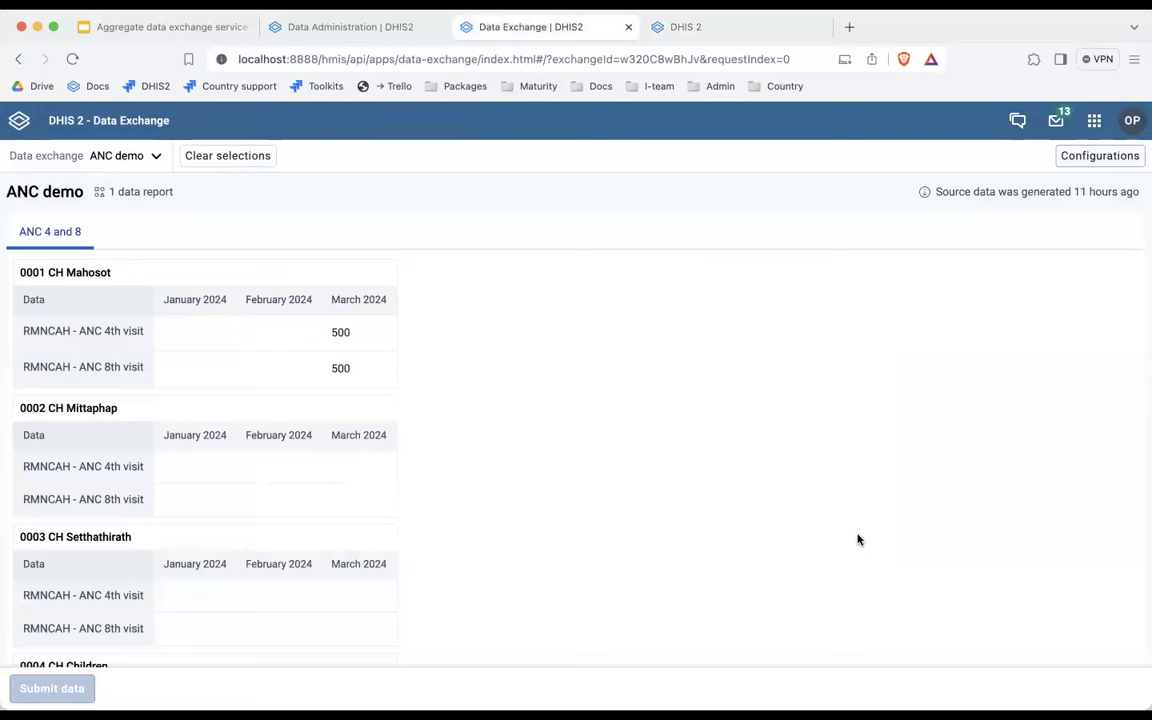
Launch the Scheduler app by searching 'sch' in the apps menu.
{"action": "scroll", "coordinate": [830, 481], "scroll_direction": "down", "scroll_amount": 5}
{"action": "scroll", "coordinate": [830, 481], "scroll_direction": "up", "scroll_amount": 5}
{"action": "scroll", "coordinate": [830, 481], "scroll_direction": "up", "scroll_amount": 2}
{"action": "left_click", "coordinate": [1093, 120]}
{"action": "type", "text": "sch"}
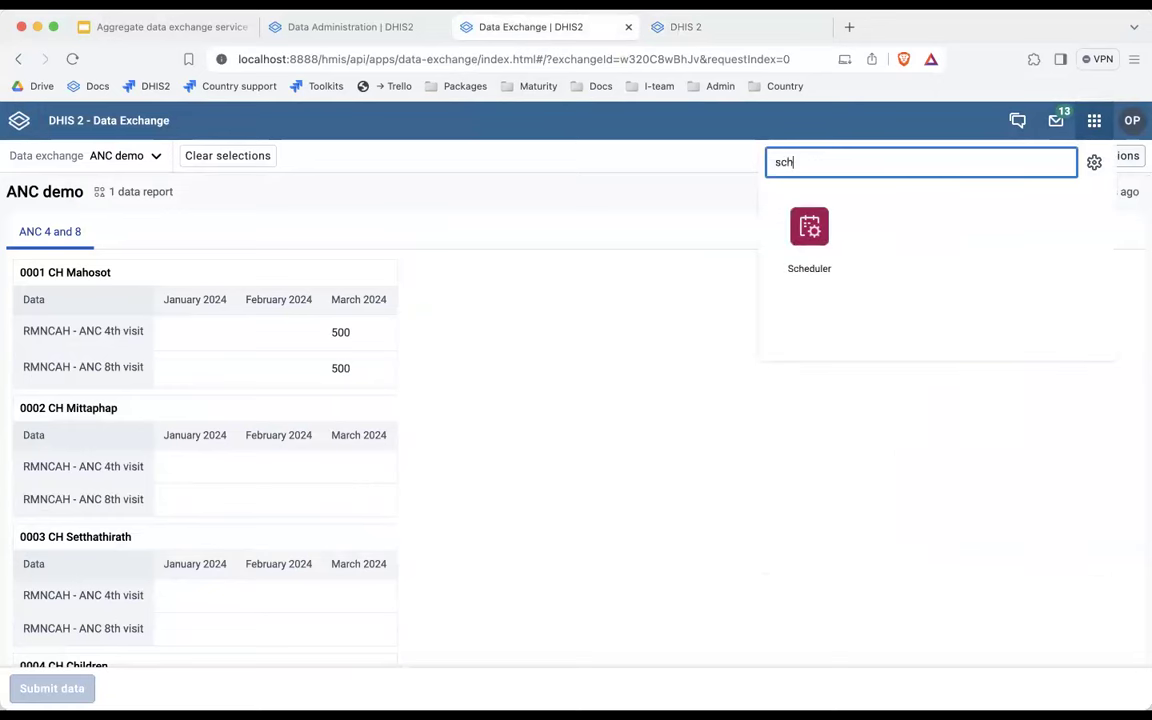
{"action": "left_click", "coordinate": [812, 232]}
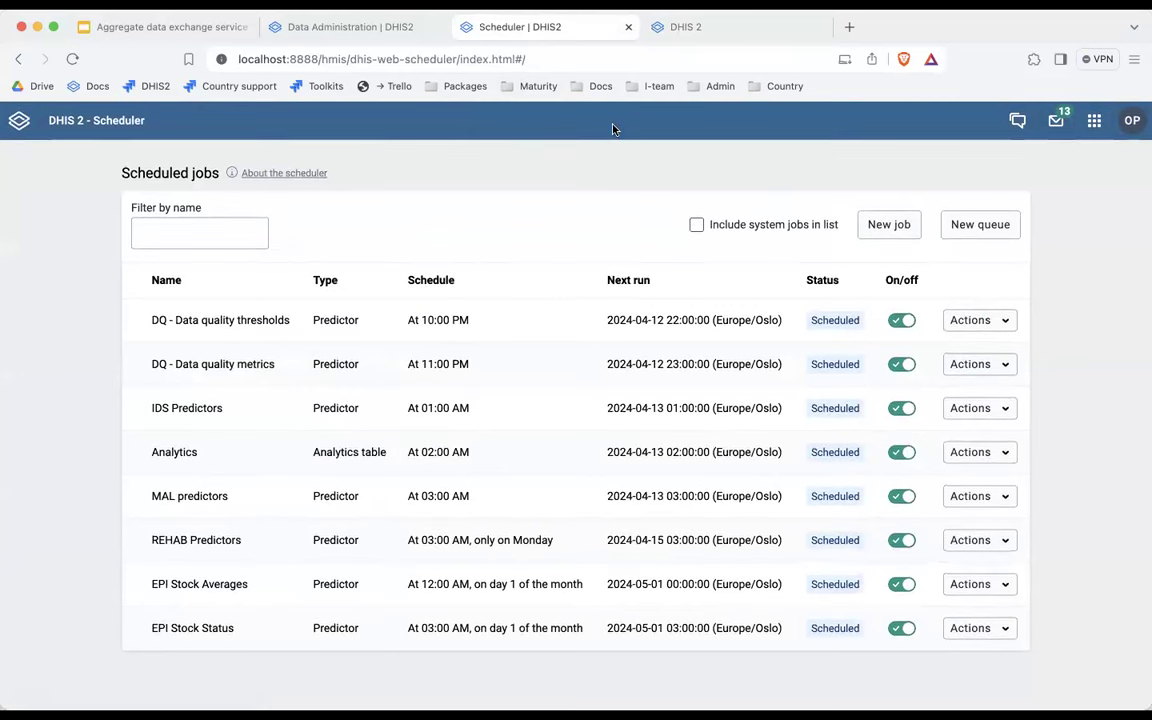
Start a new job named 'ANC data push to demo' with type Exchange aggregate data.
{"action": "left_click", "coordinate": [897, 227]}
{"action": "left_click", "coordinate": [237, 279]}
{"action": "type", "text": "ANC"}
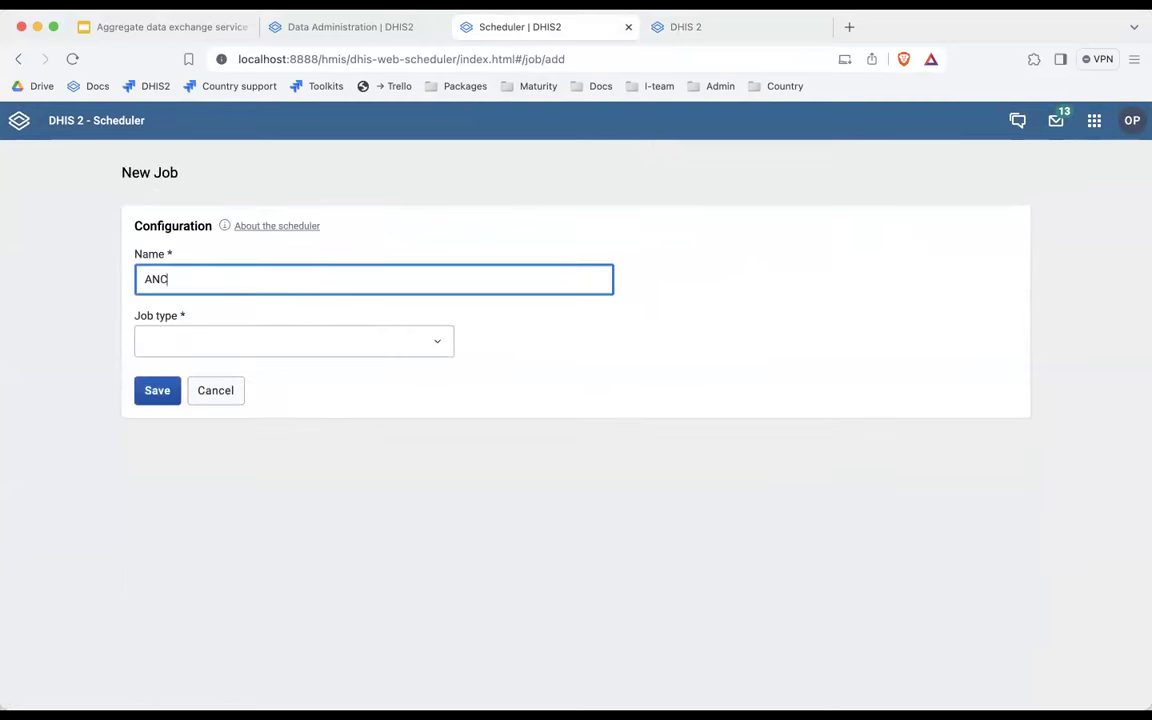
{"action": "type", "text": " data push to demo"}
{"action": "left_click", "coordinate": [189, 349]}
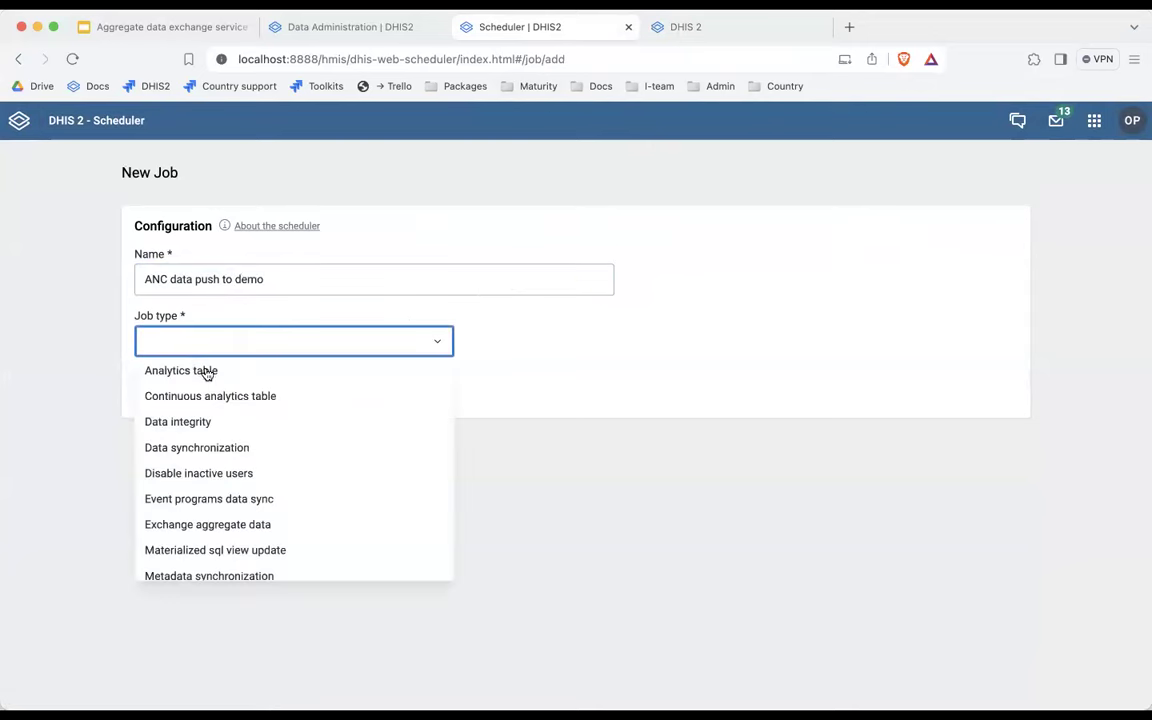
{"action": "left_click", "coordinate": [200, 524]}
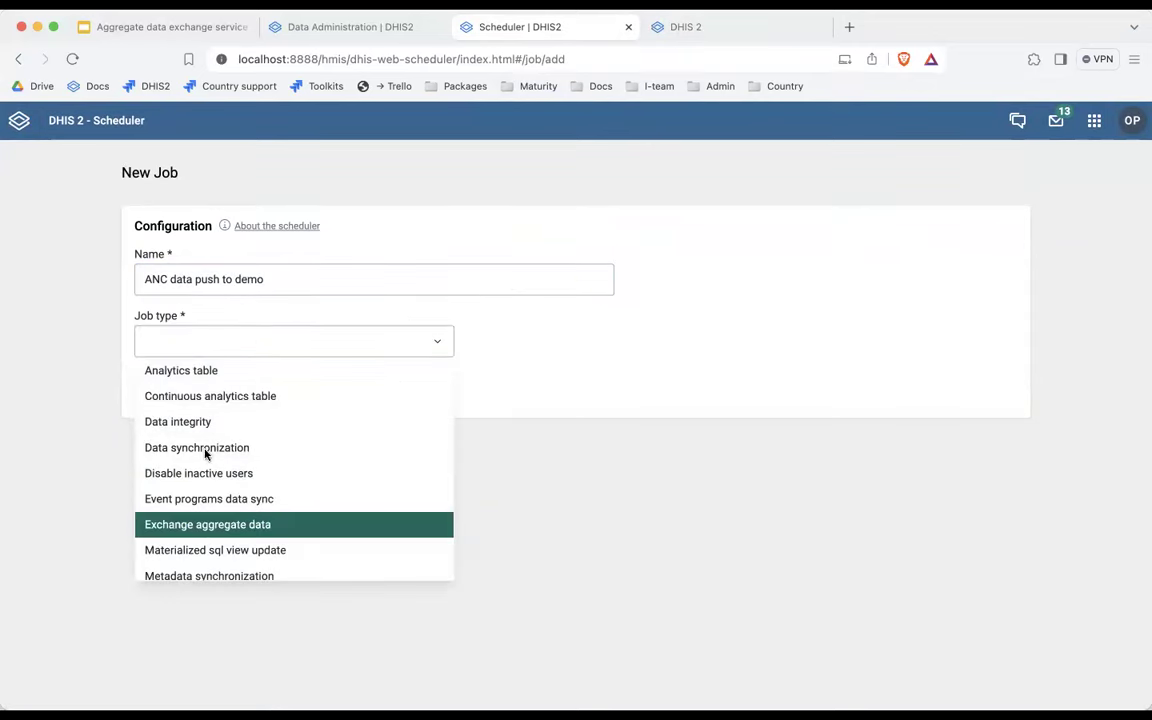
Schedule the job every day at 3 am, add the ANC demo exchange, and save.
{"action": "left_click", "coordinate": [199, 437]}
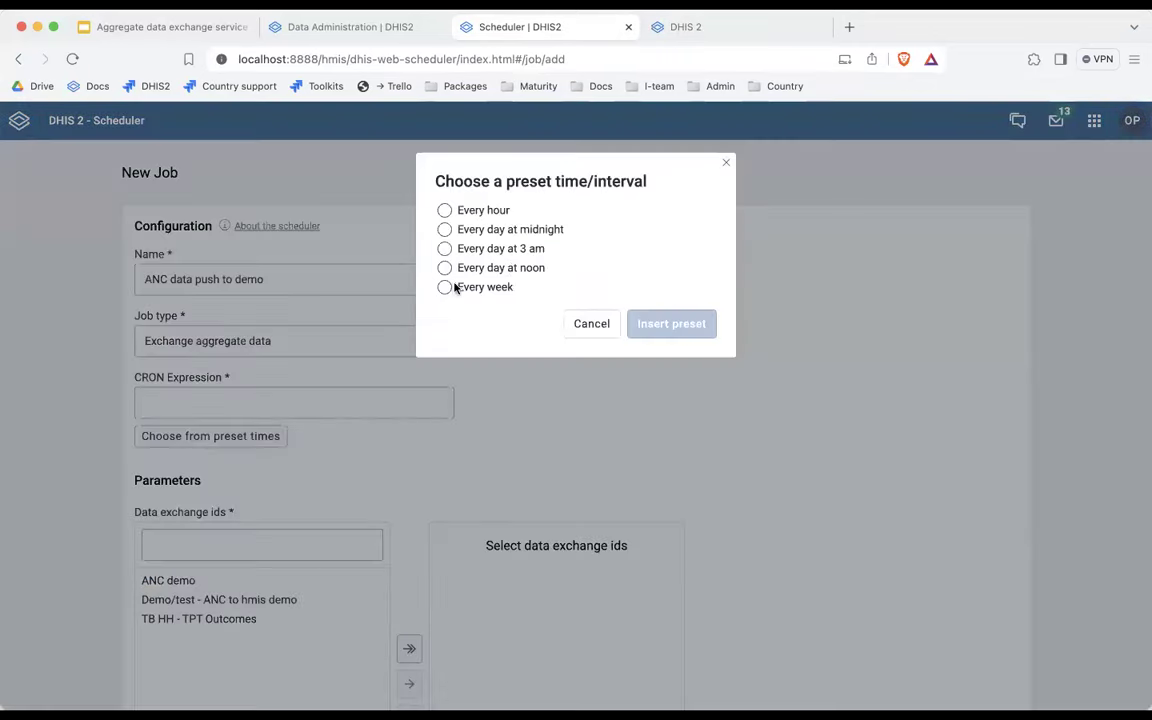
{"action": "left_click", "coordinate": [510, 250]}
{"action": "left_click", "coordinate": [660, 323]}
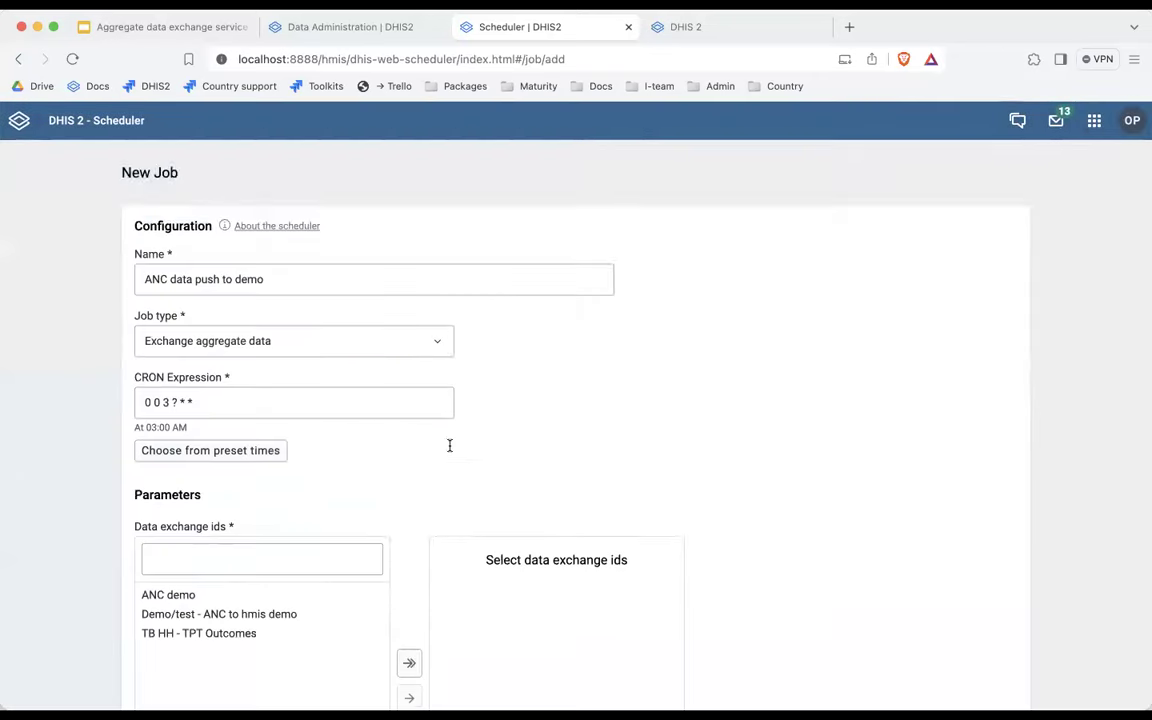
{"action": "scroll", "coordinate": [368, 571], "scroll_direction": "down", "scroll_amount": 5}
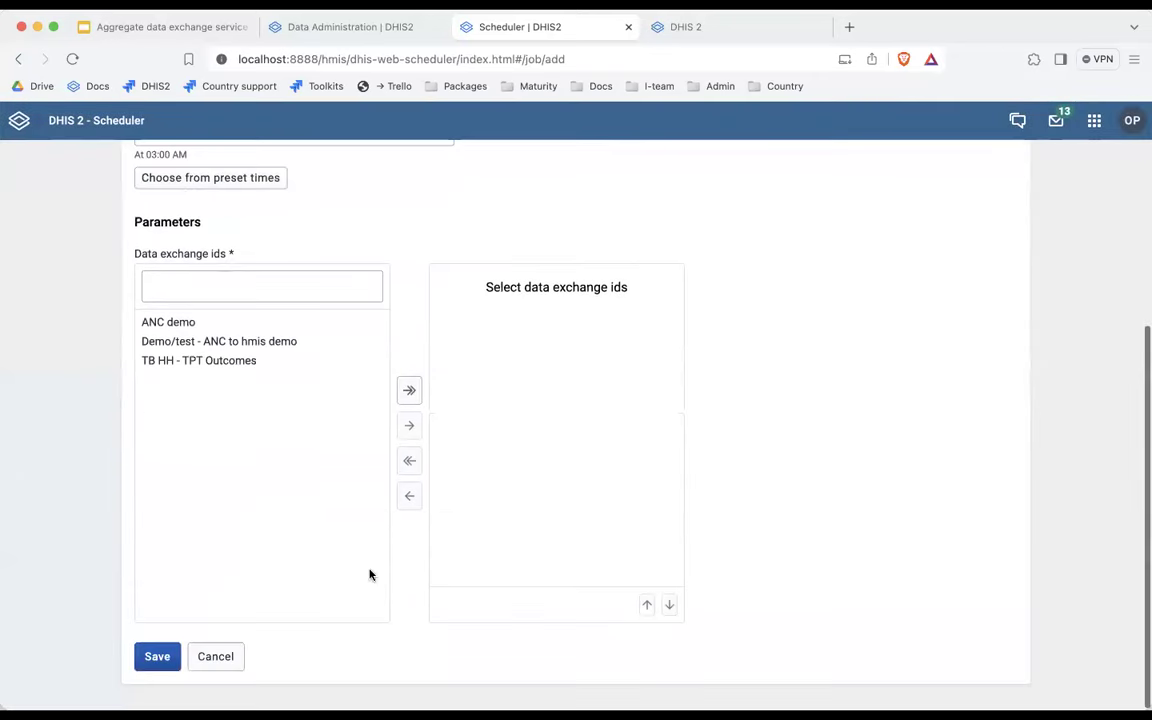
{"action": "double_click", "coordinate": [170, 322]}
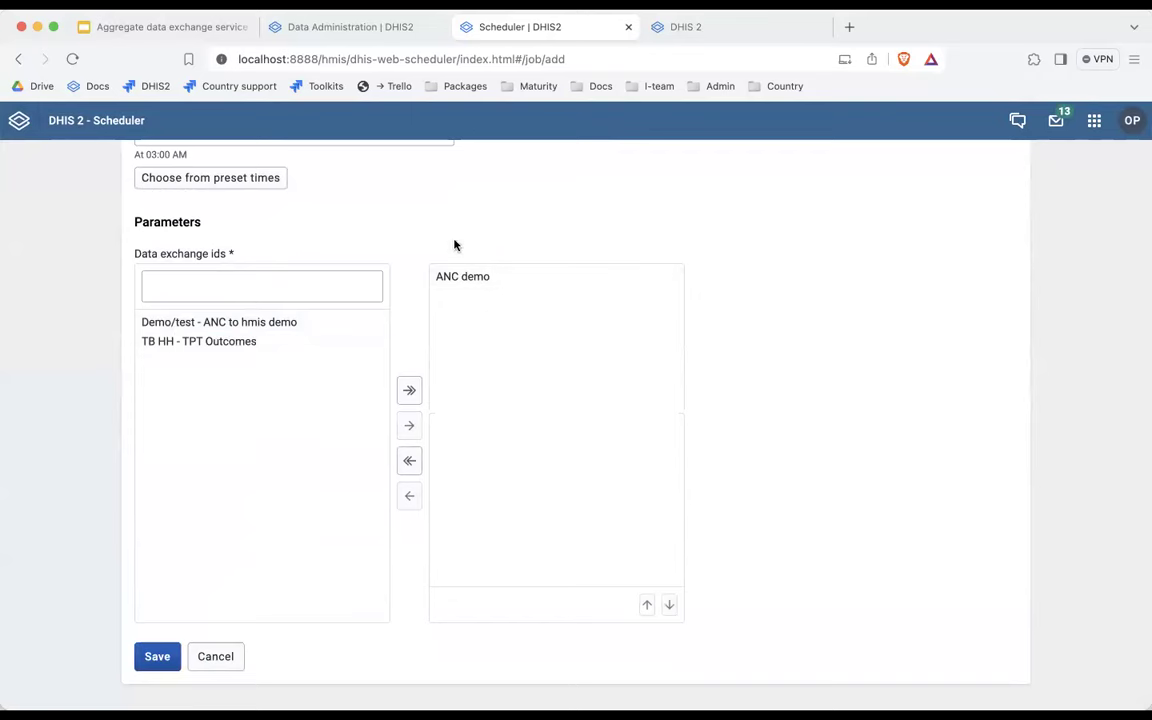
{"action": "left_click", "coordinate": [152, 658]}
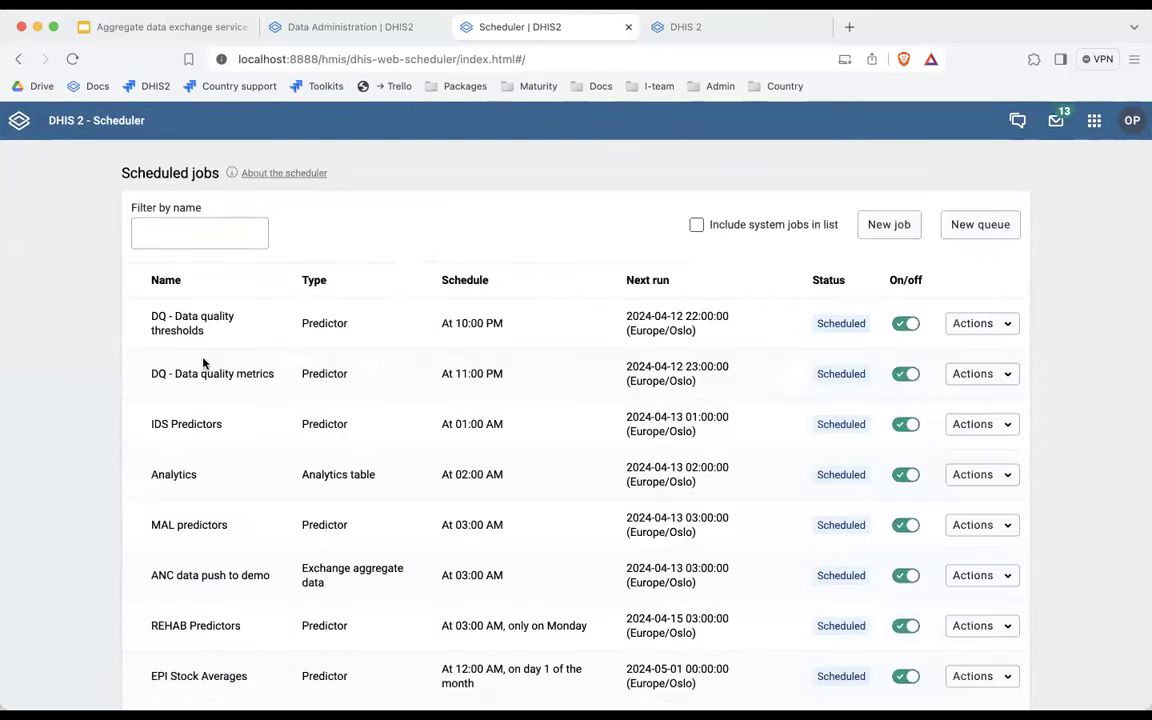
{"action": "scroll", "coordinate": [320, 370], "scroll_direction": "down", "scroll_amount": 2}
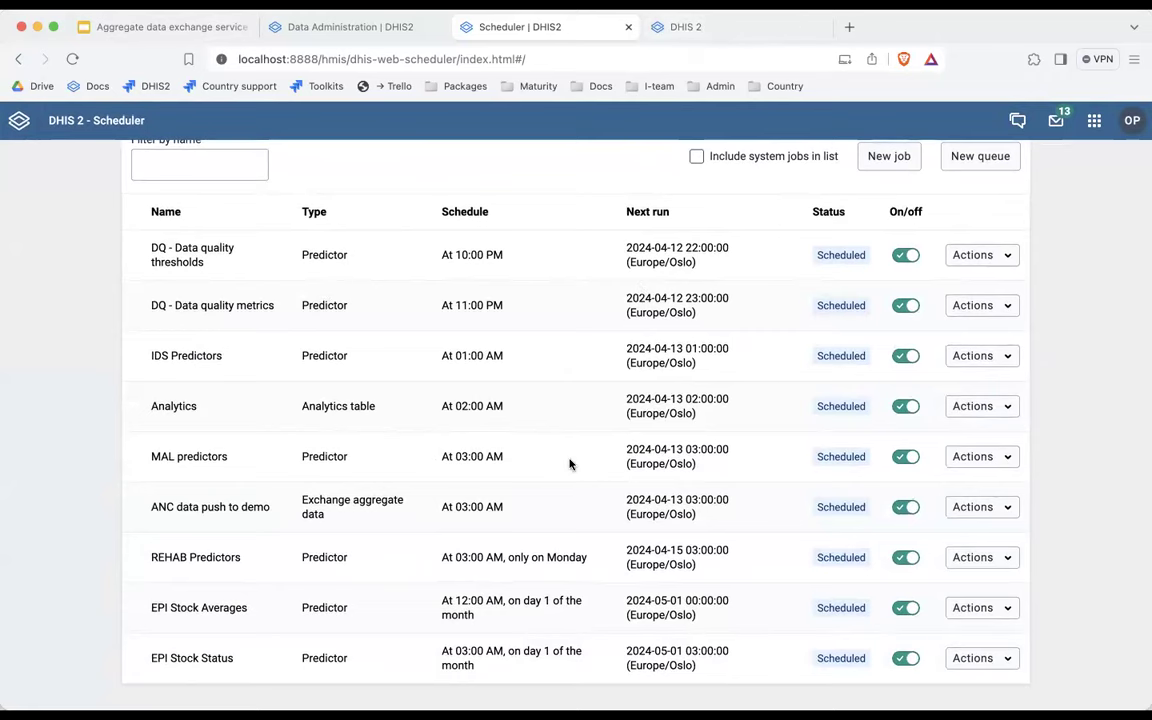
{"action": "scroll", "coordinate": [640, 360], "scroll_direction": "up", "scroll_amount": 1}
{"action": "mouse_move", "coordinate": [636, 338]}
{"action": "scroll", "coordinate": [636, 338], "scroll_direction": "down", "scroll_amount": 1}
Create a queue named 'Nightly aggregation and data exchange' scheduled every day at noon.
{"action": "left_click", "coordinate": [1003, 163]}
{"action": "left_click", "coordinate": [283, 279]}
{"action": "type", "text": "Ni"}
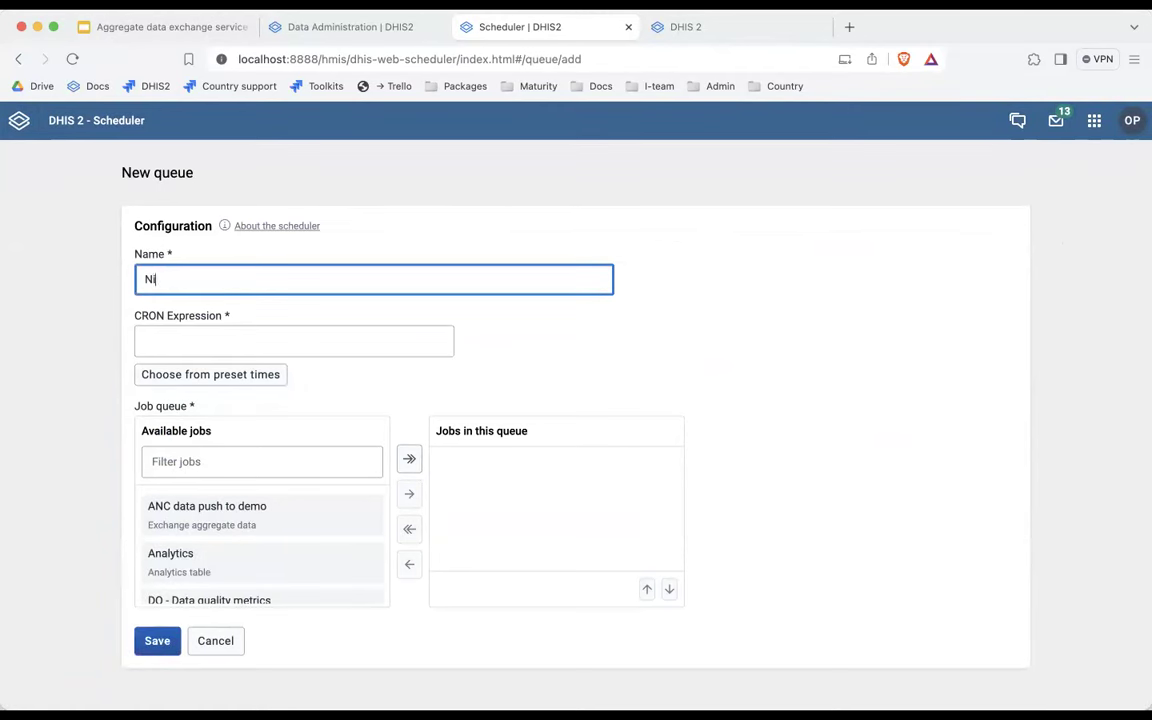
{"action": "type", "text": "ghly aggregation an"}
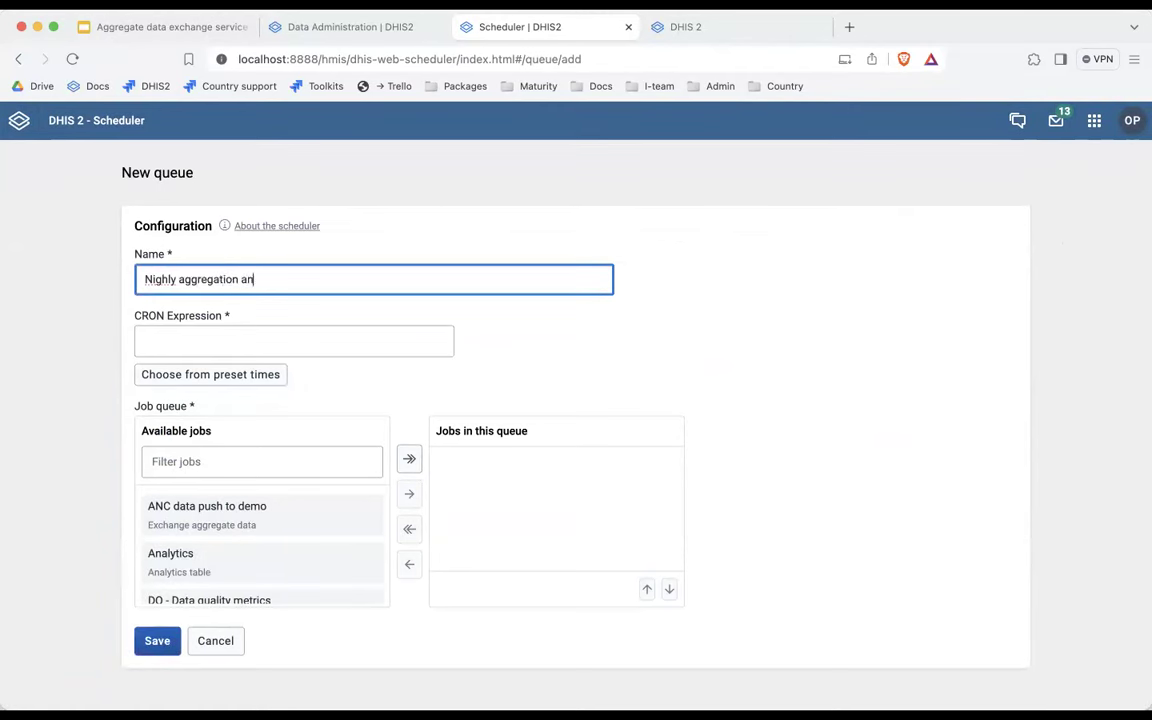
{"action": "type", "text": "d data exhad"}
{"action": "key", "text": "BackSpace"}
{"action": "key", "text": "BackSpace"}
{"action": "key", "text": "BackSpace"}
{"action": "type", "text": "xhcange"}
{"action": "key", "text": "BackSpace"}
{"action": "key", "text": "BackSpace"}
{"action": "key", "text": "BackSpace"}
{"action": "key", "text": "BackSpace"}
{"action": "type", "text": "change"}
{"action": "left_click", "coordinate": [166, 281]}
{"action": "type", "text": "t"}
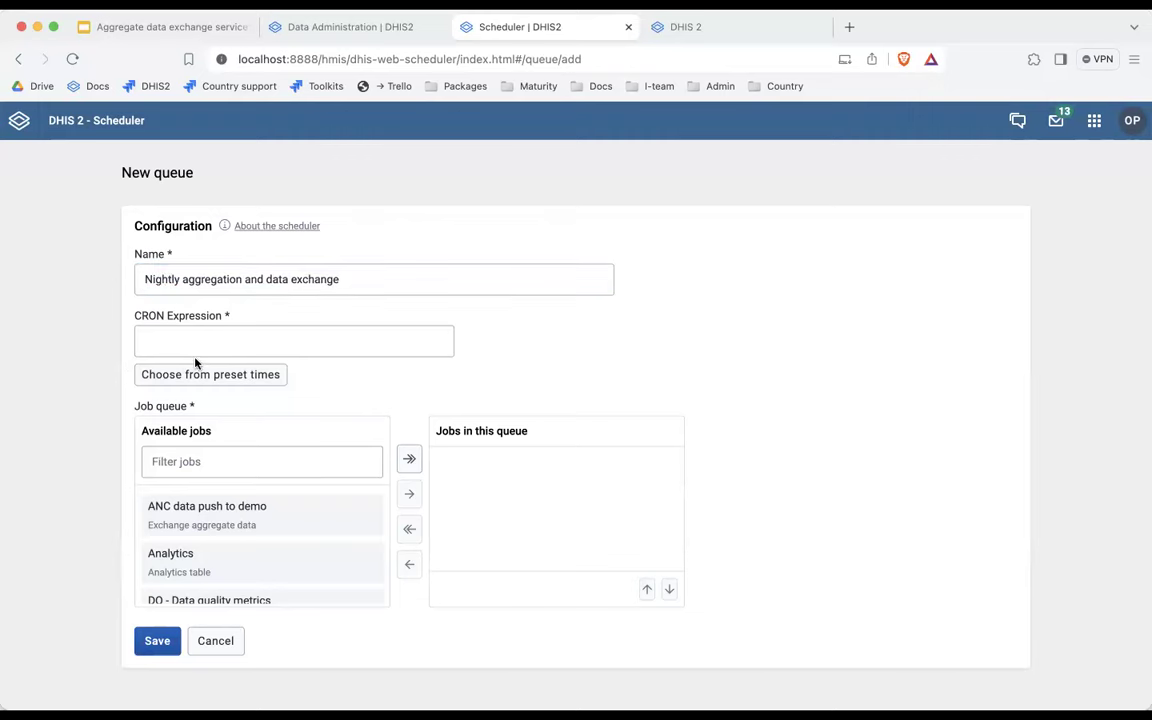
{"action": "left_click", "coordinate": [196, 372]}
{"action": "left_click", "coordinate": [500, 270]}
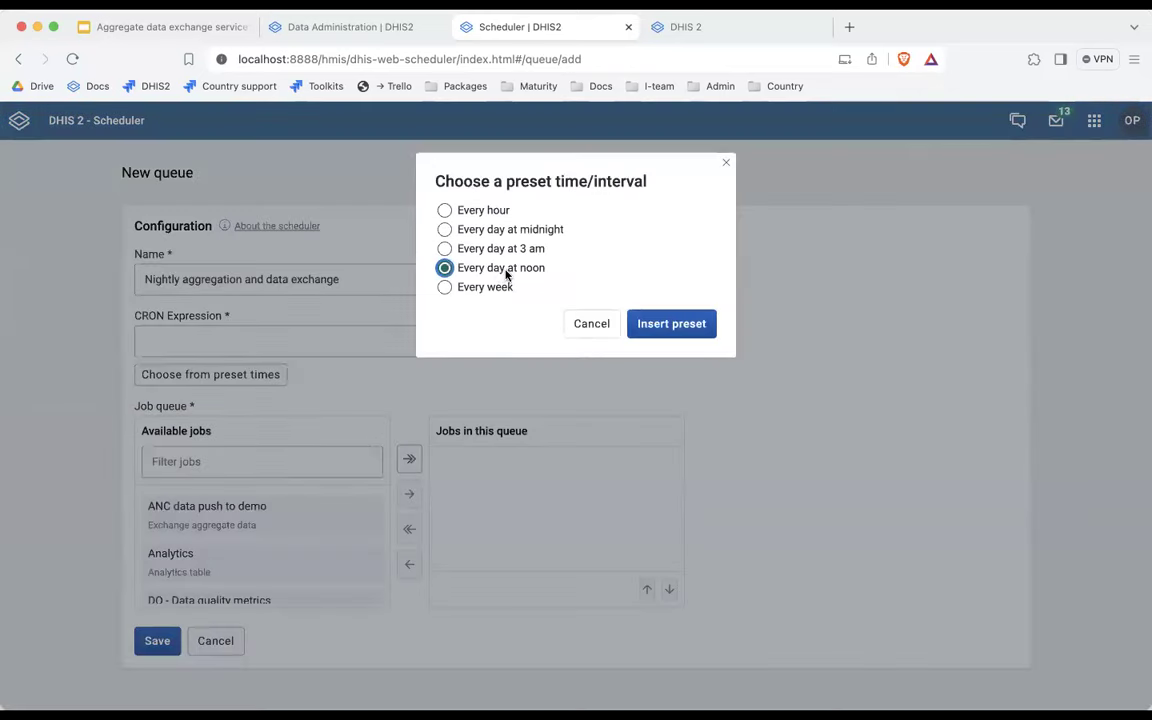
{"action": "left_click", "coordinate": [669, 324]}
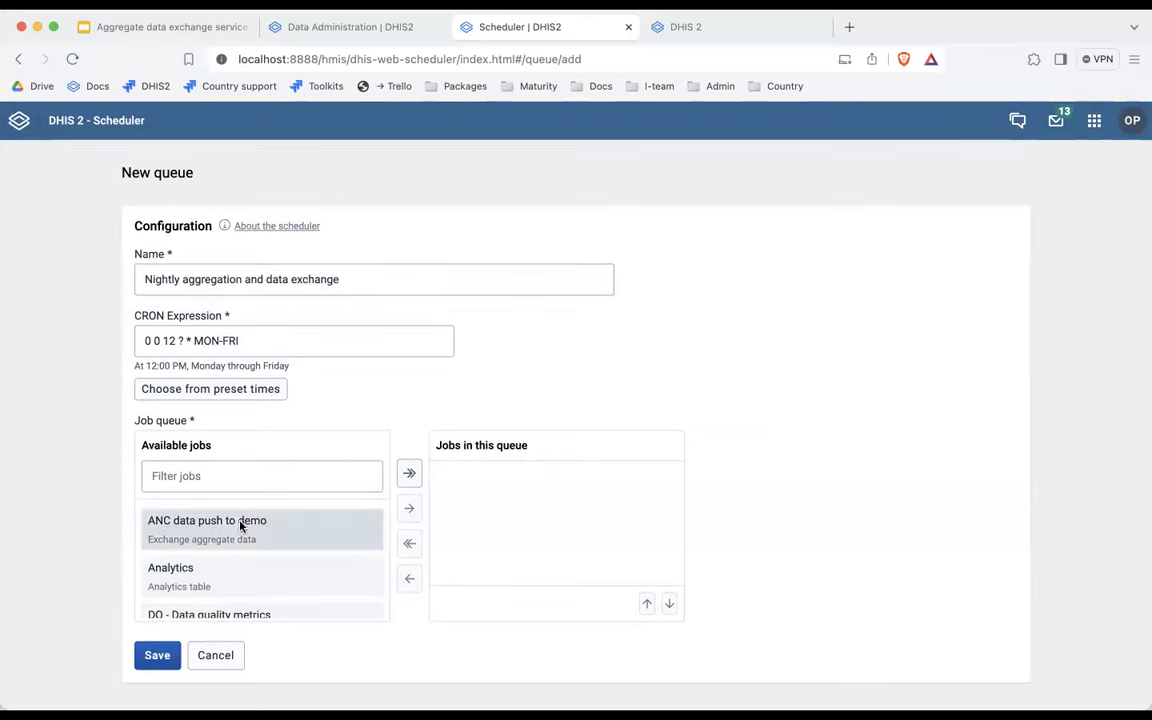
Add Analytics then ANC data push to demo to the queue and save it.
{"action": "left_click", "coordinate": [170, 571]}
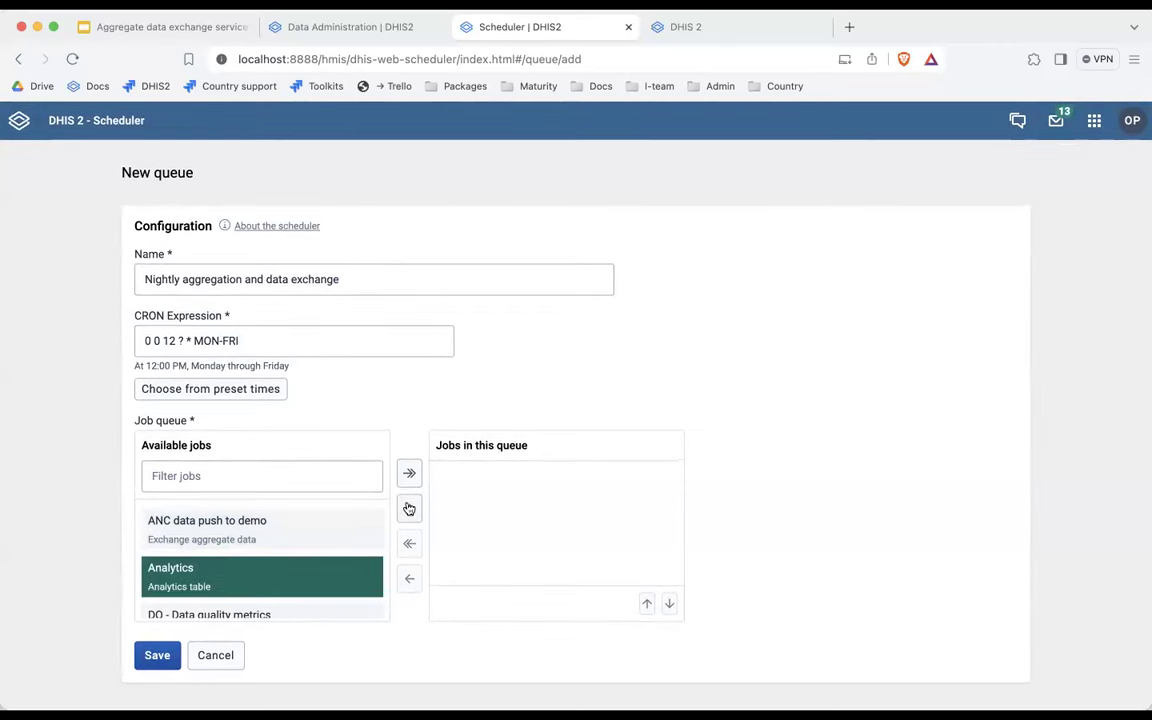
{"action": "left_click", "coordinate": [409, 509]}
{"action": "scroll", "coordinate": [230, 573], "scroll_direction": "down", "scroll_amount": 3}
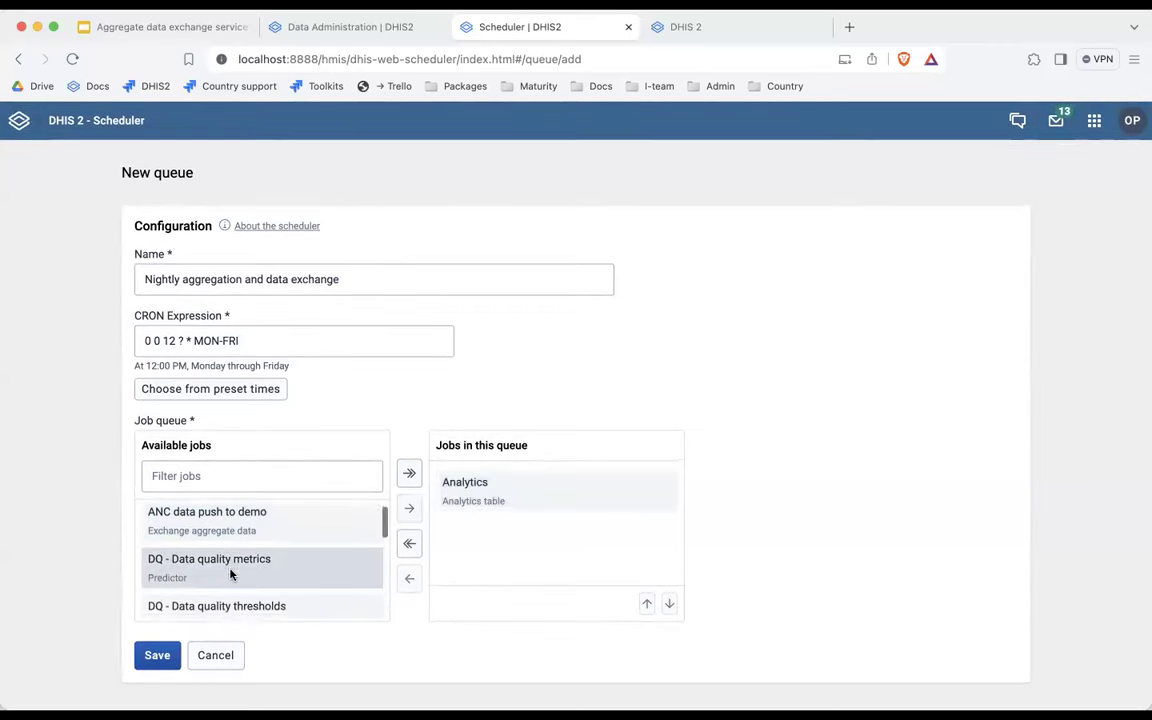
{"action": "scroll", "coordinate": [230, 570], "scroll_direction": "up", "scroll_amount": 2}
{"action": "scroll", "coordinate": [237, 512], "scroll_direction": "up", "scroll_amount": 1}
{"action": "left_click", "coordinate": [239, 522]}
{"action": "left_click", "coordinate": [409, 509]}
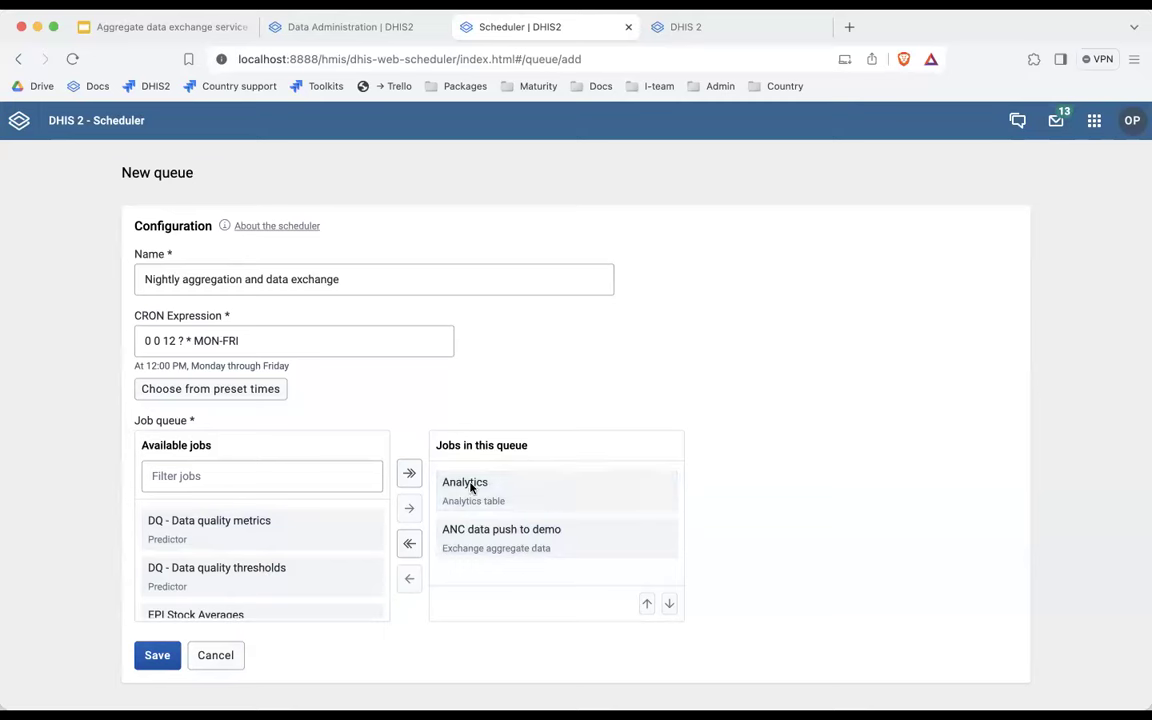
{"action": "left_click", "coordinate": [150, 656]}
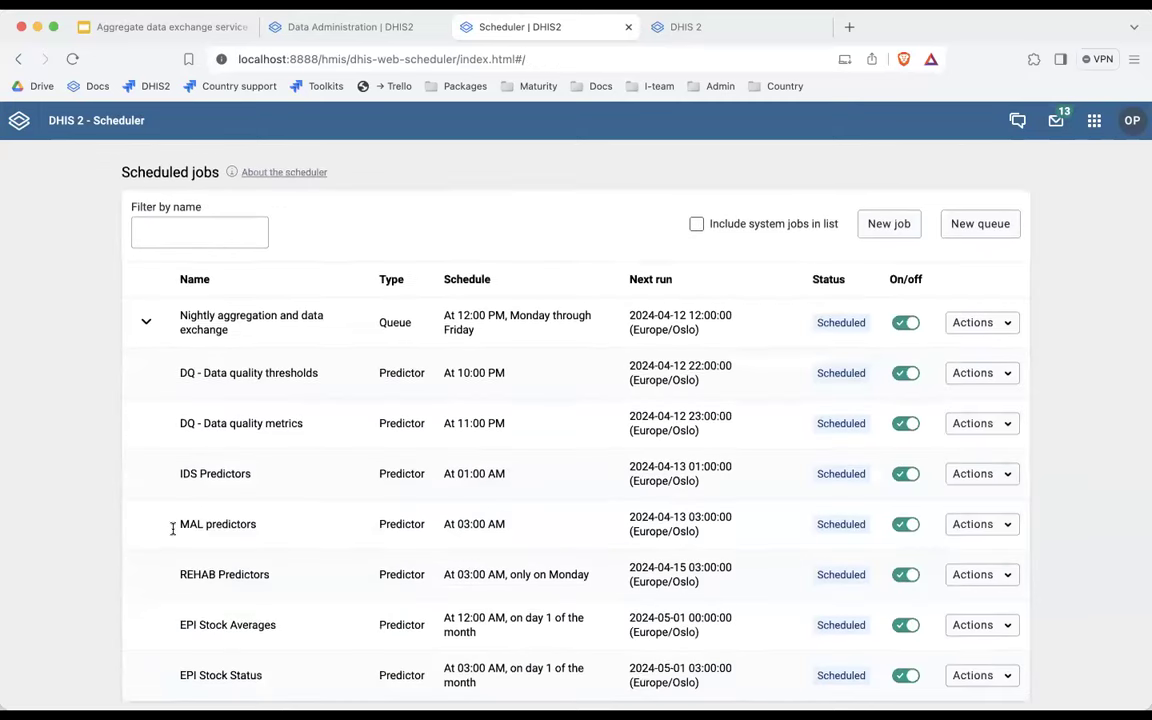
{"action": "scroll", "coordinate": [220, 522], "scroll_direction": "down", "scroll_amount": 1}
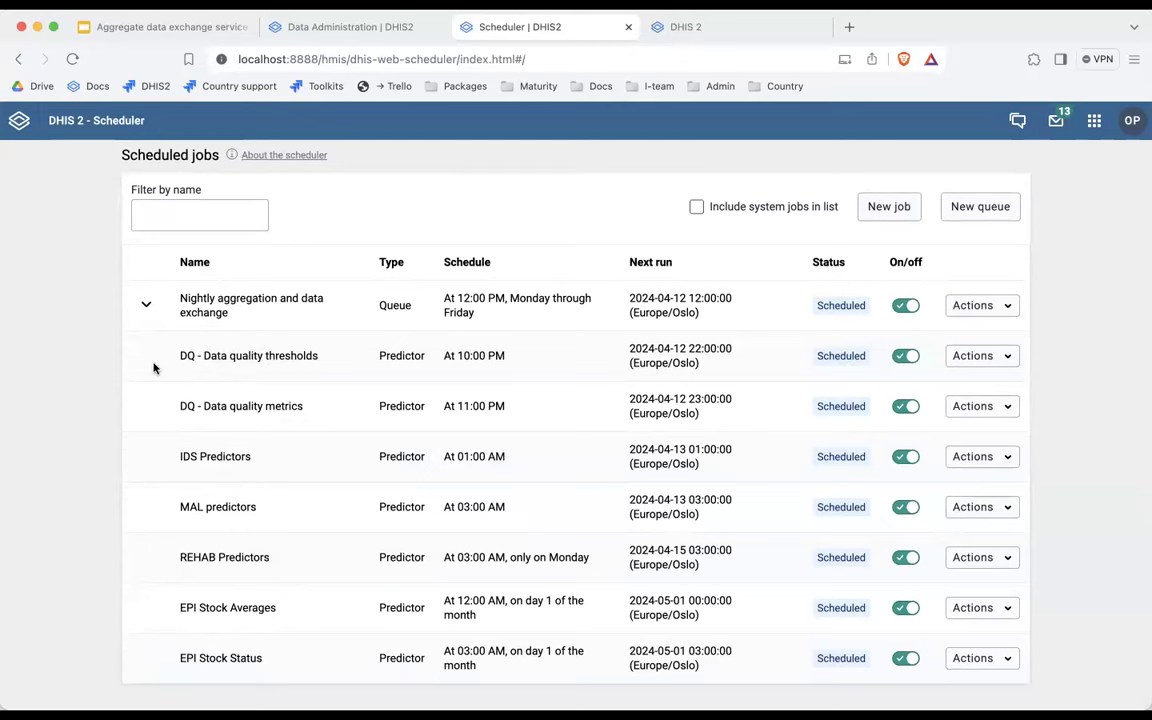
Expand the new queue to check its jobs, then show the presentation's Resources slide.
{"action": "left_click", "coordinate": [146, 304]}
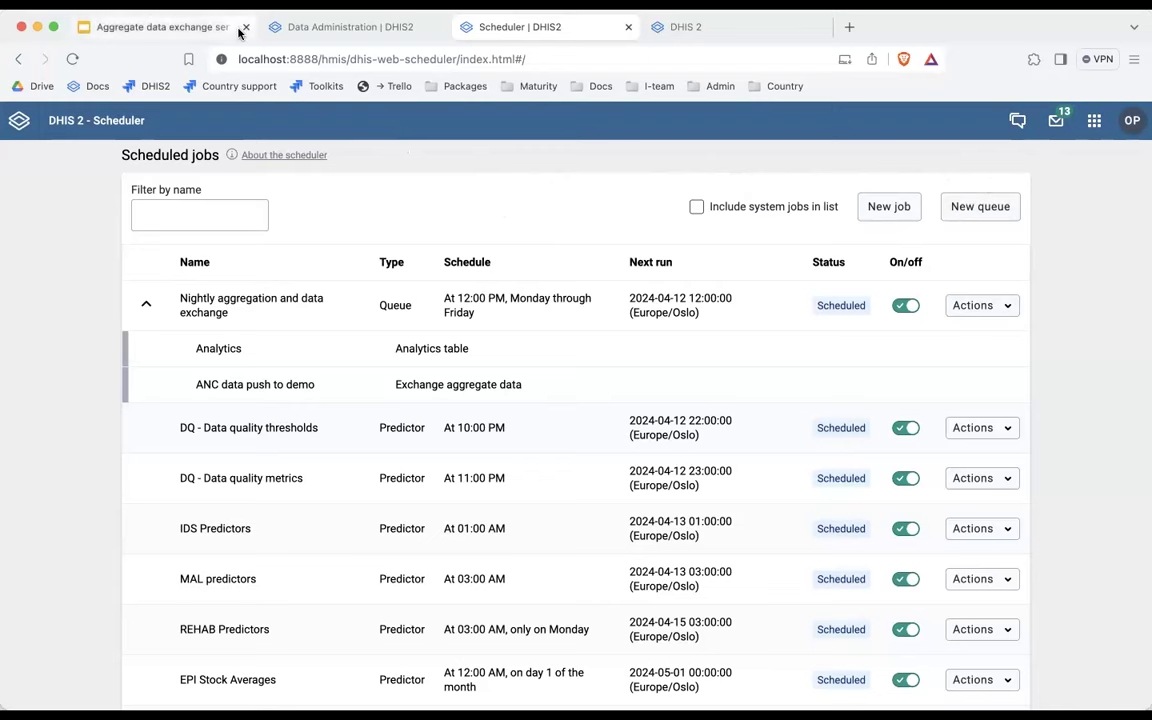
{"action": "left_click", "coordinate": [178, 27]}
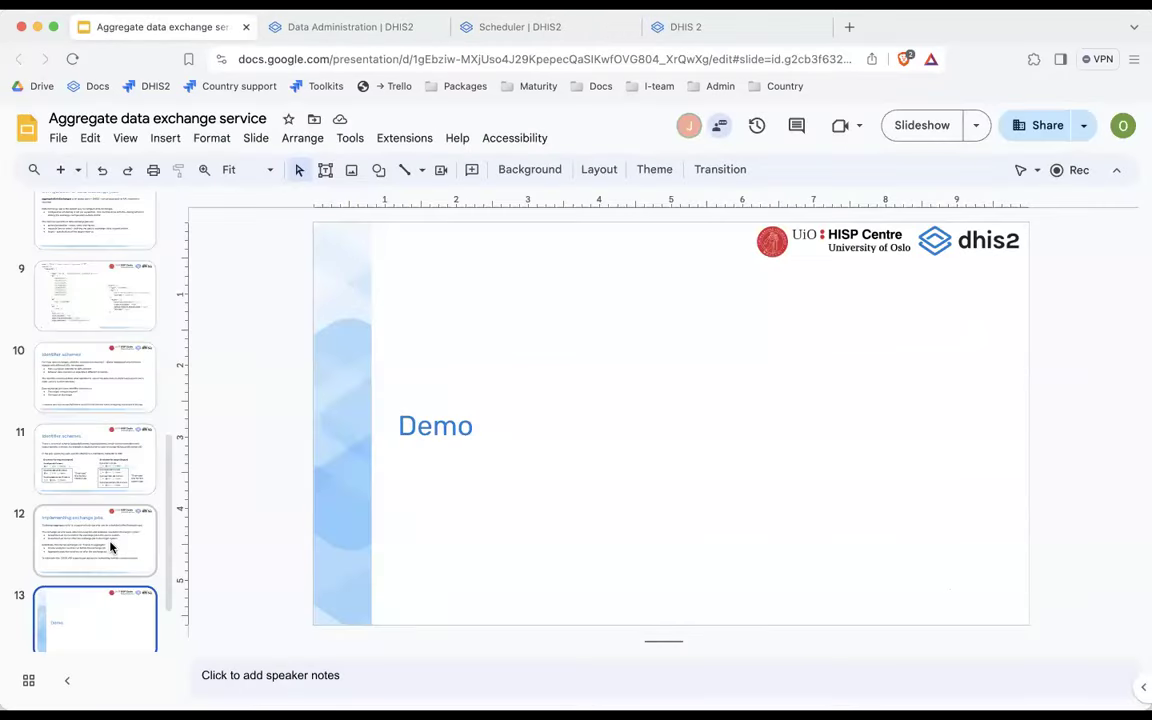
{"action": "scroll", "coordinate": [110, 545], "scroll_direction": "down", "scroll_amount": 2}
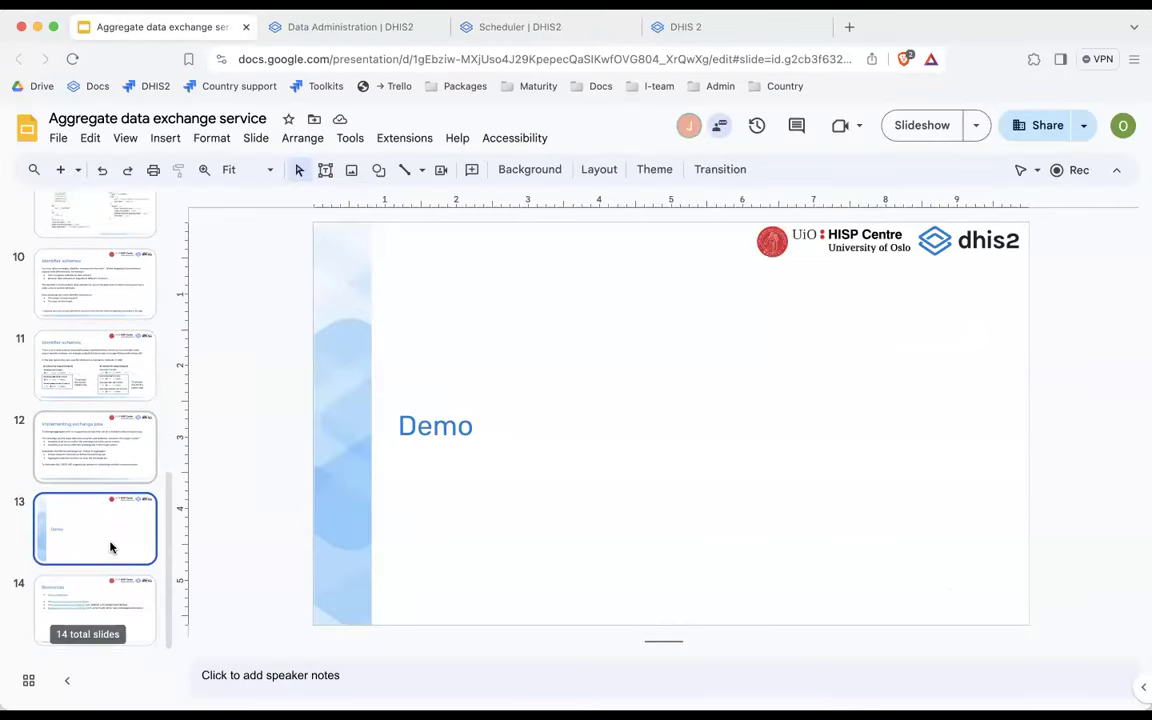
{"action": "left_click", "coordinate": [110, 600]}
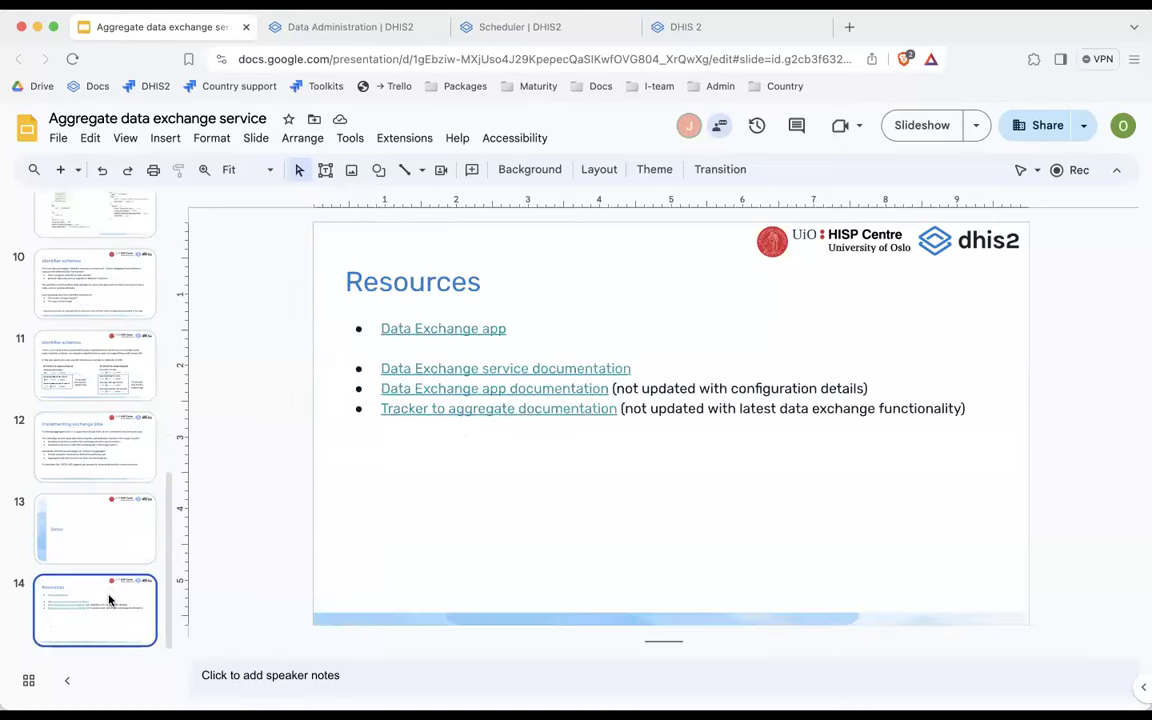